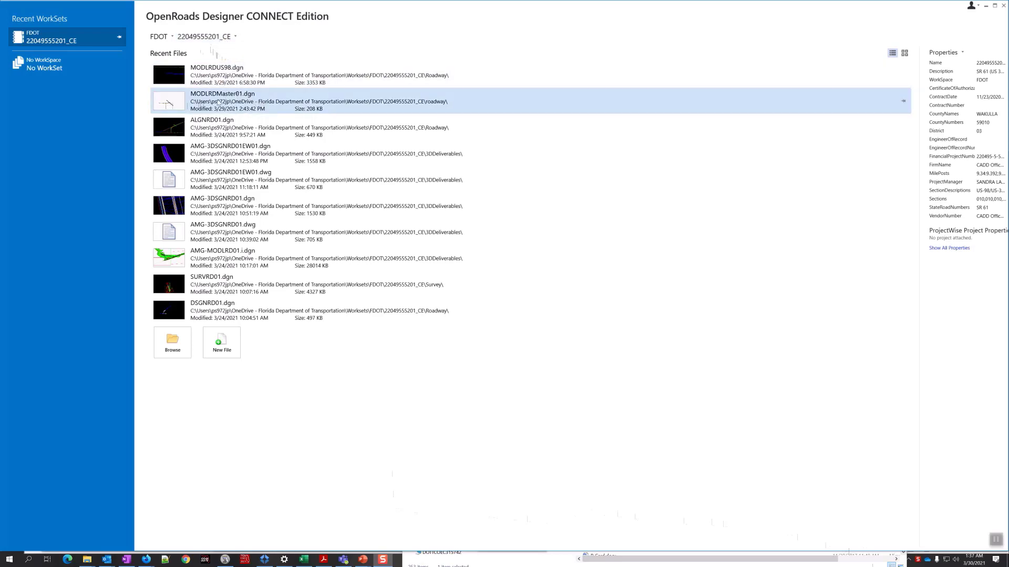
- Open the design file MODLRDMainline61.dgn from the project's Roadway folder
click(177, 339)
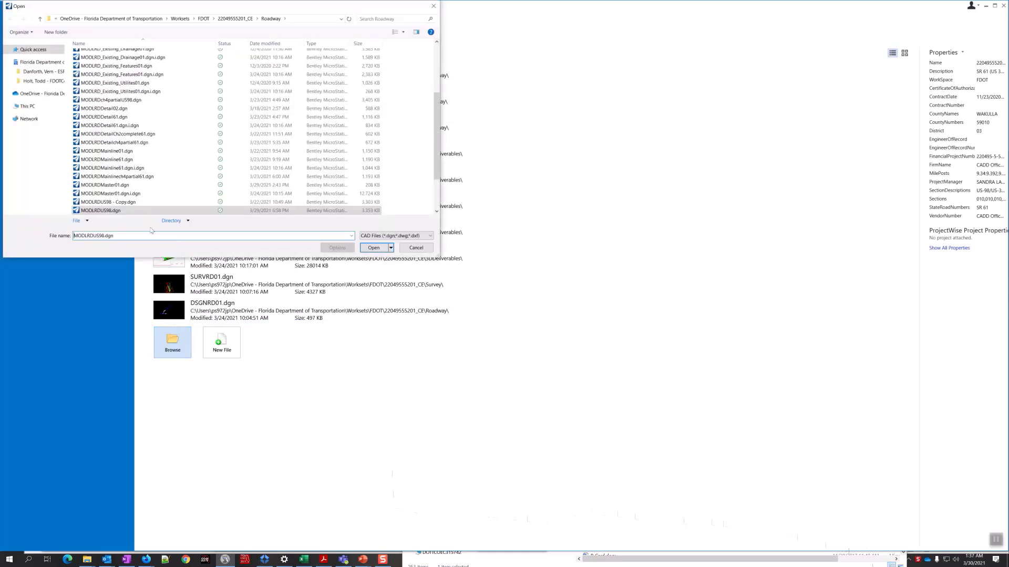
click(122, 160)
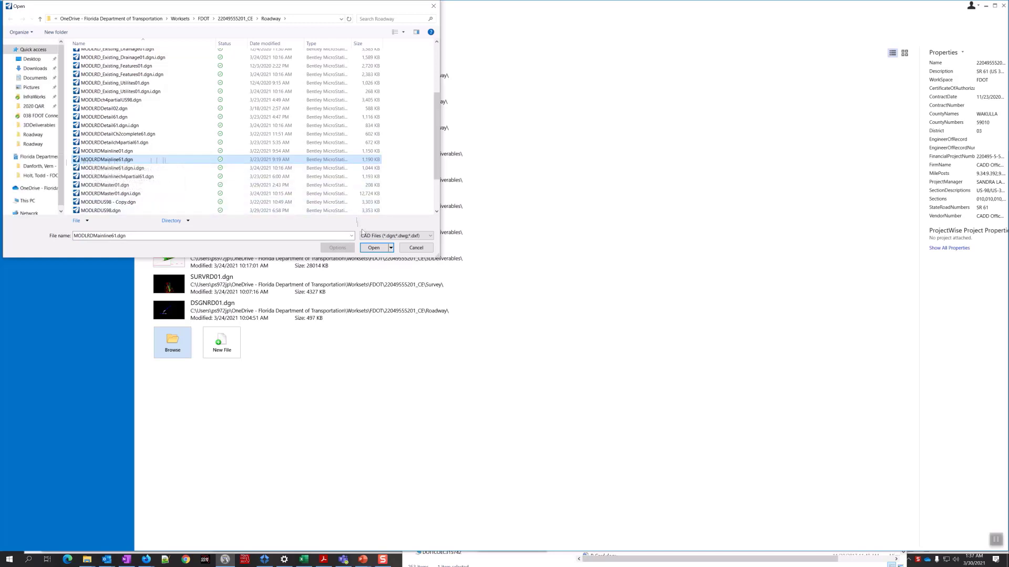
click(374, 248)
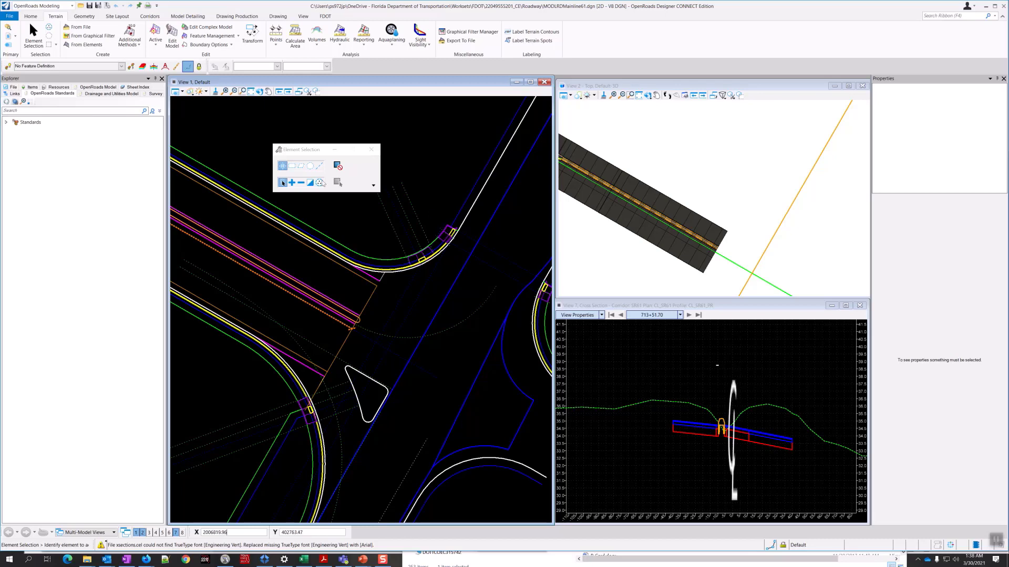
- Attach the Default model of MODLRDDetail61.dgn as a Coincident - World reference with Live Nesting
scroll(209, 204, down, 6)
mouse_move(209, 204)
middle_down()
mouse_move(244, 263)
mouse_move(263, 274)
middle_up()
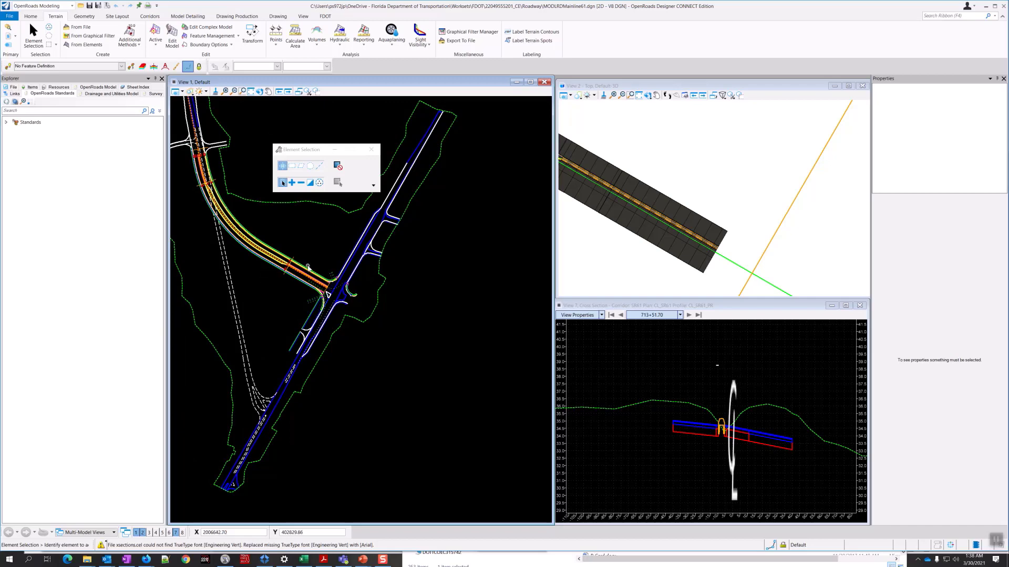
scroll(290, 245, up, 3)
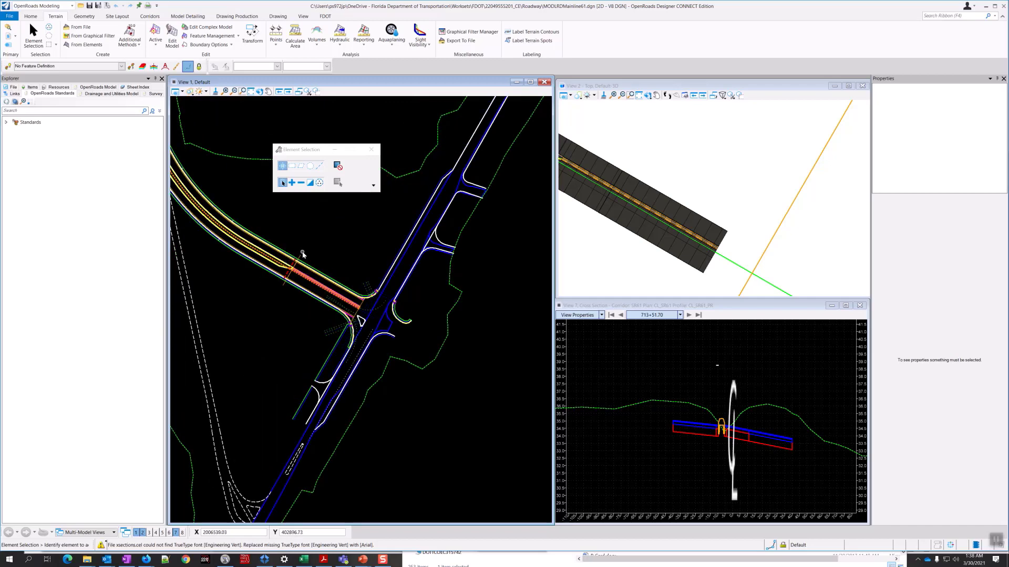
scroll(295, 269, up, 2)
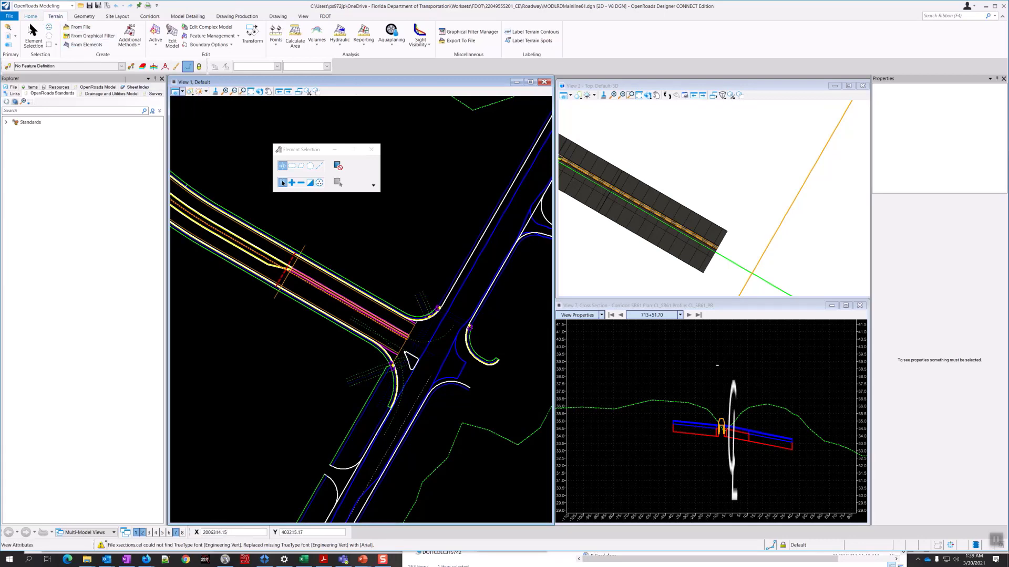
click(31, 19)
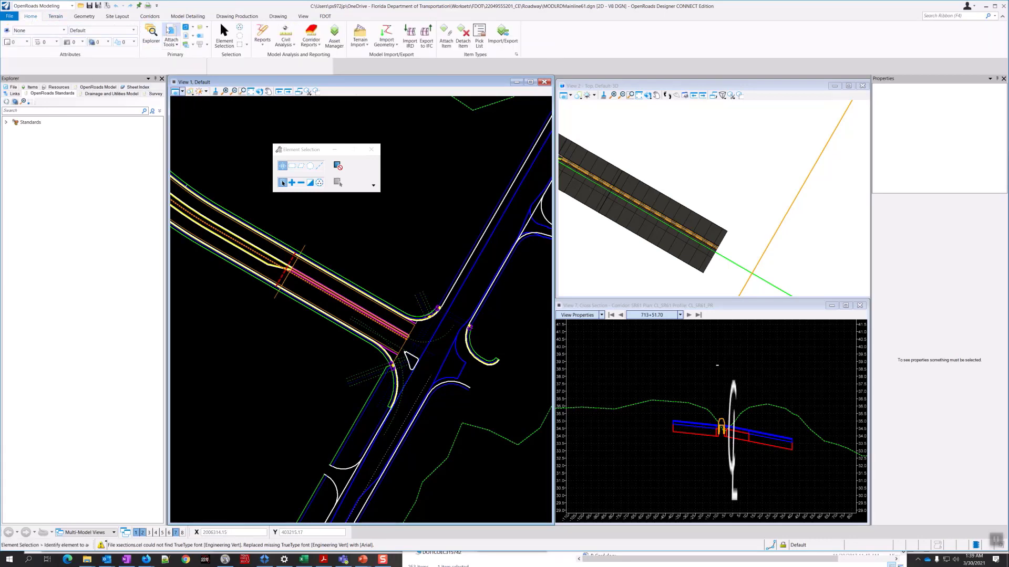
click(171, 32)
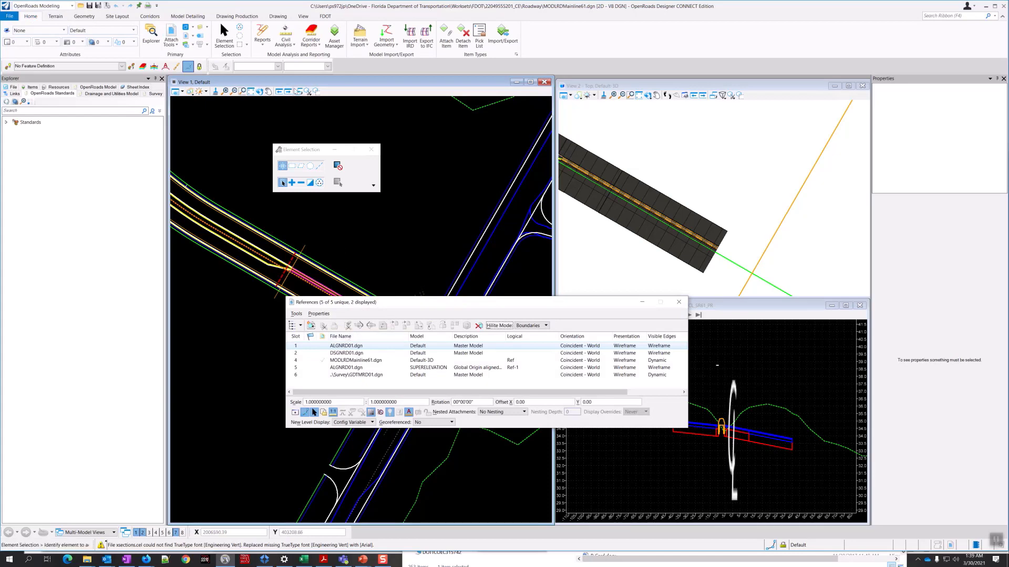
click(311, 326)
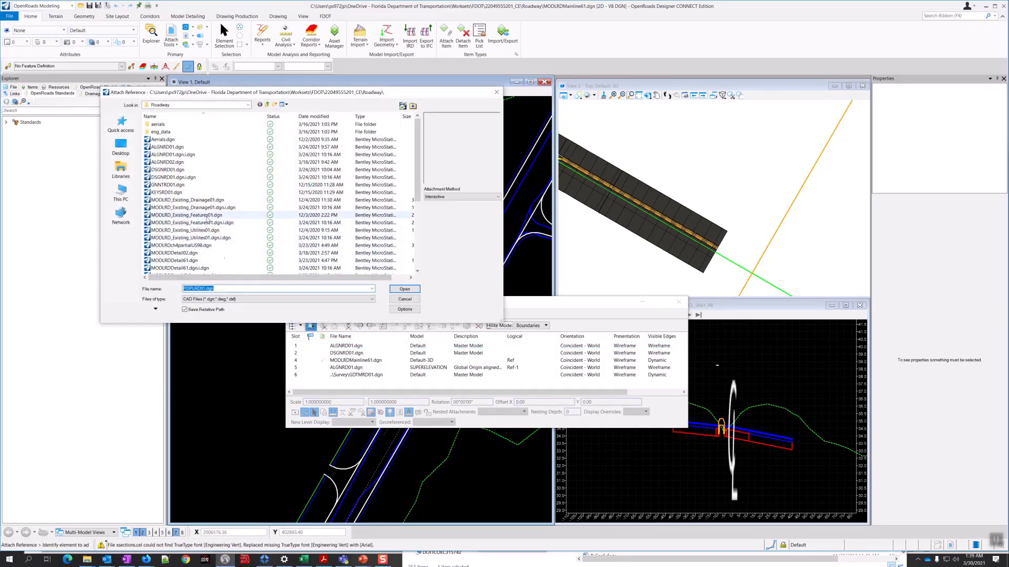
scroll(202, 226, down, 1)
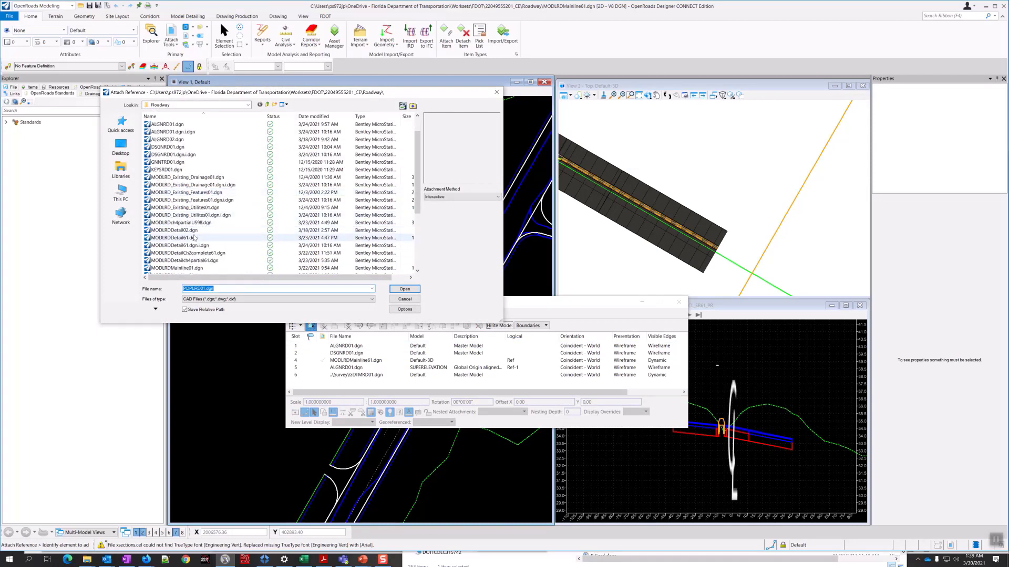
click(184, 238)
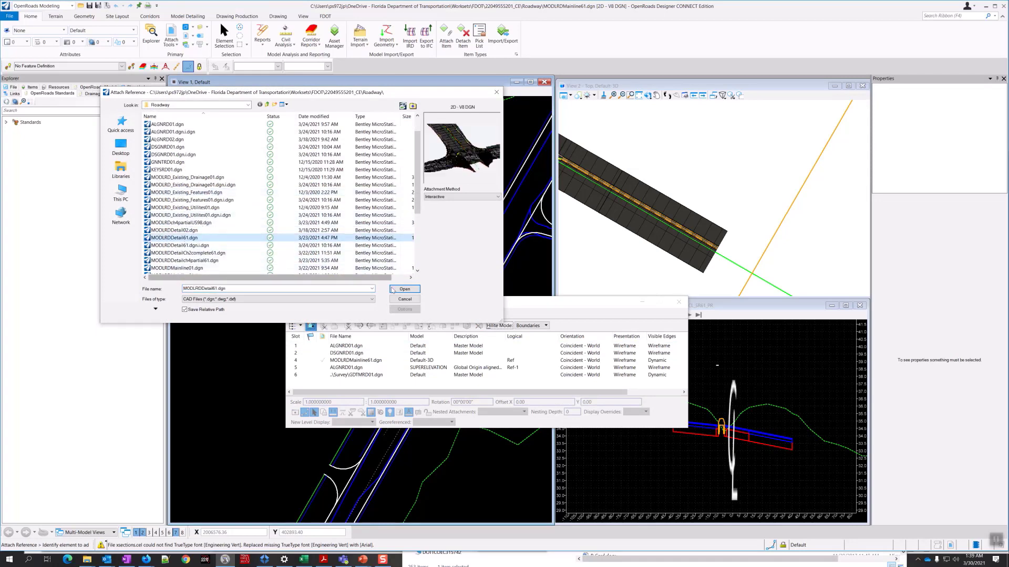
click(406, 290)
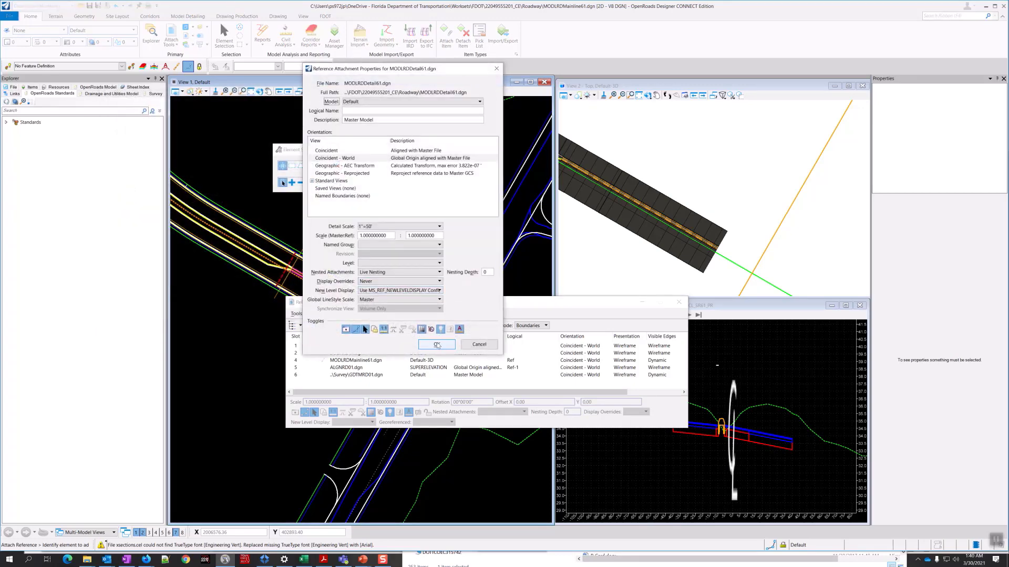
click(437, 345)
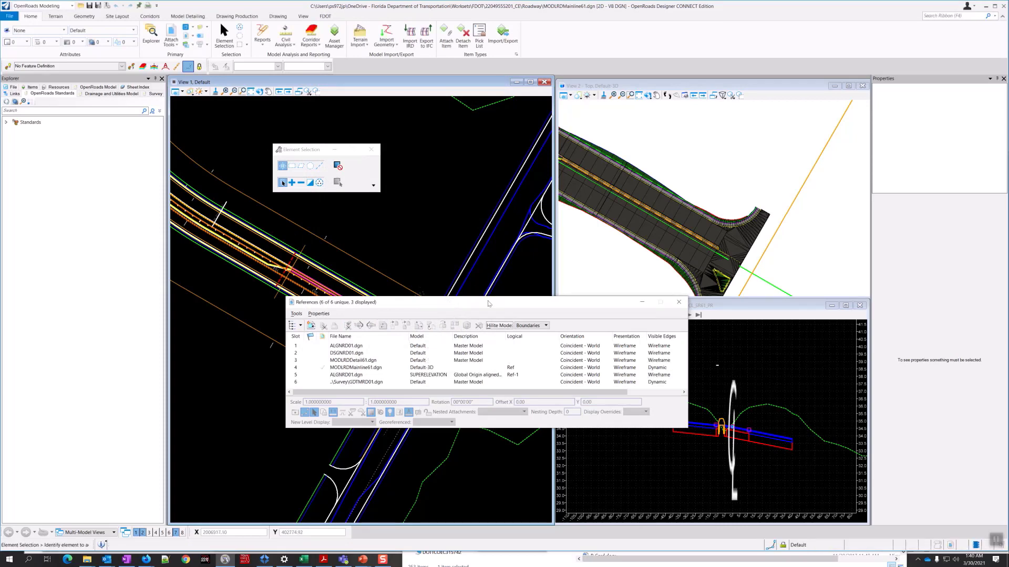
- Examine the referenced intersection model in the 3D view and that view's reference attachments, and close the References dialog
drag(539, 302, 617, 355)
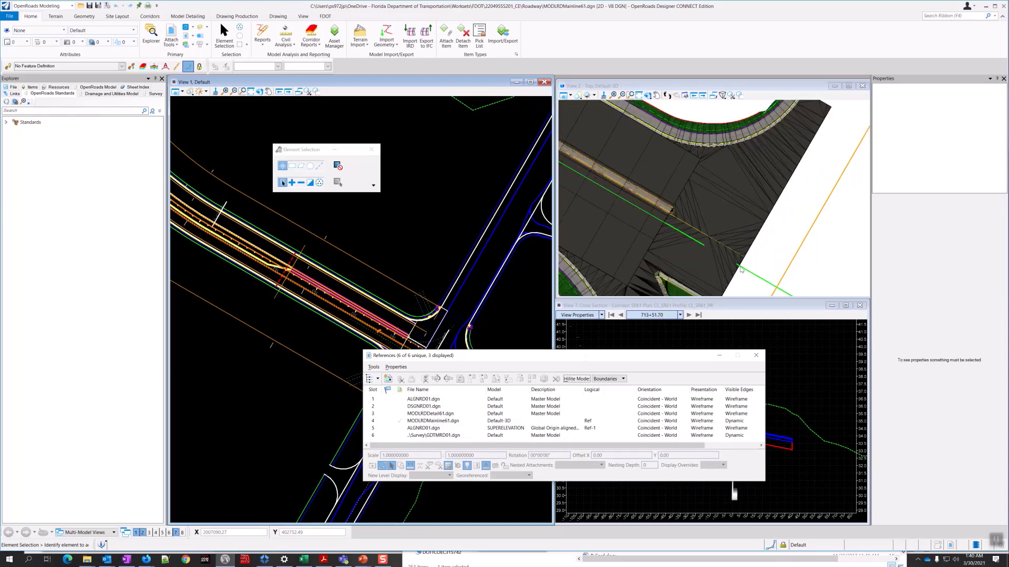
scroll(746, 277, up, 5)
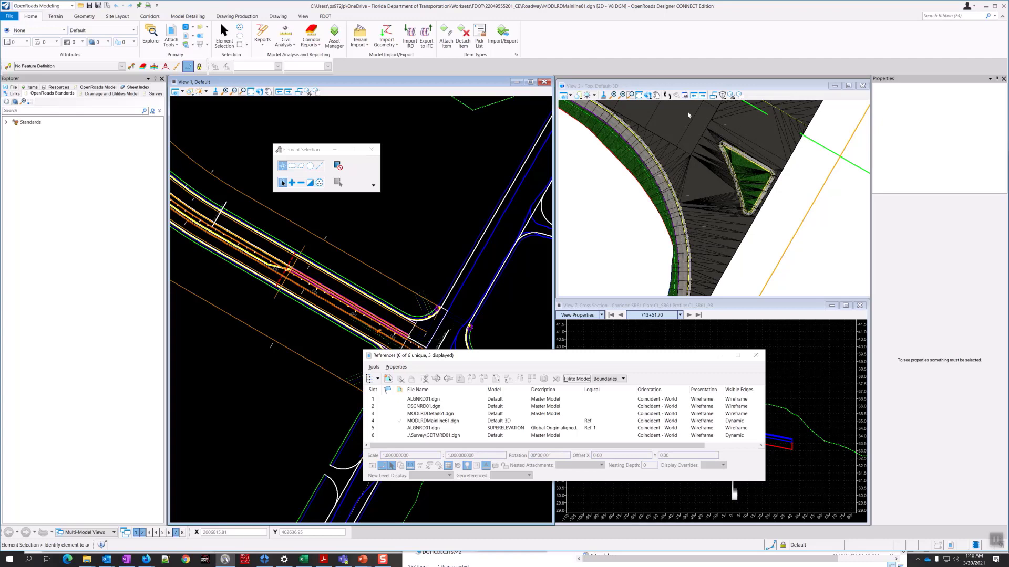
scroll(714, 252, down, 6)
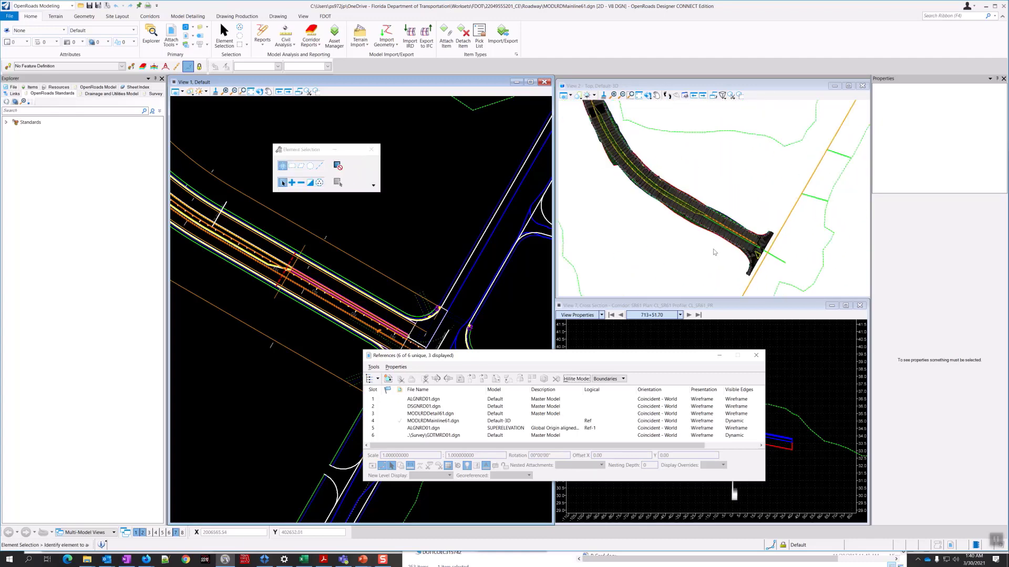
scroll(648, 221, up, 2)
drag(535, 356, 511, 339)
click(608, 225)
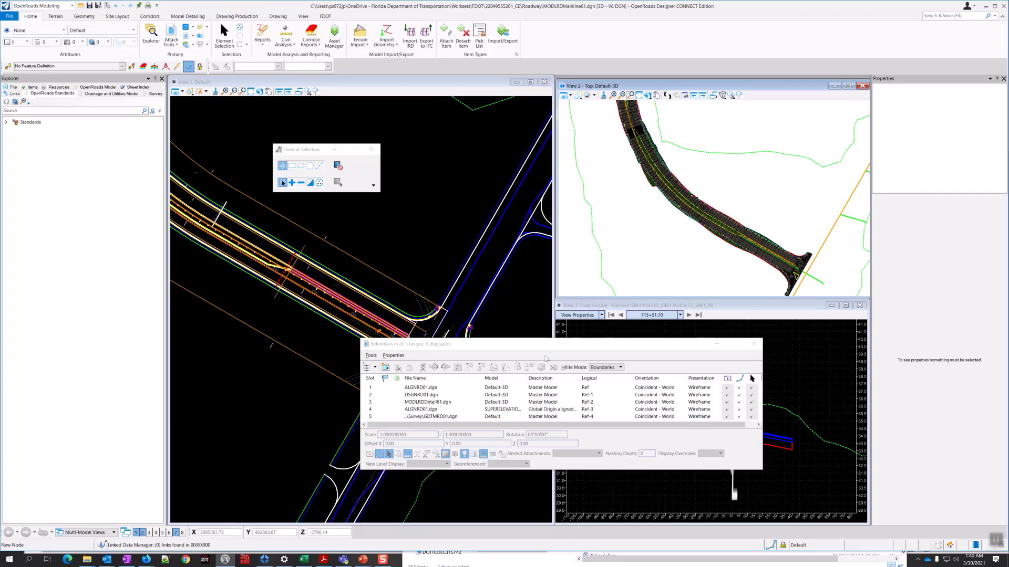
click(754, 344)
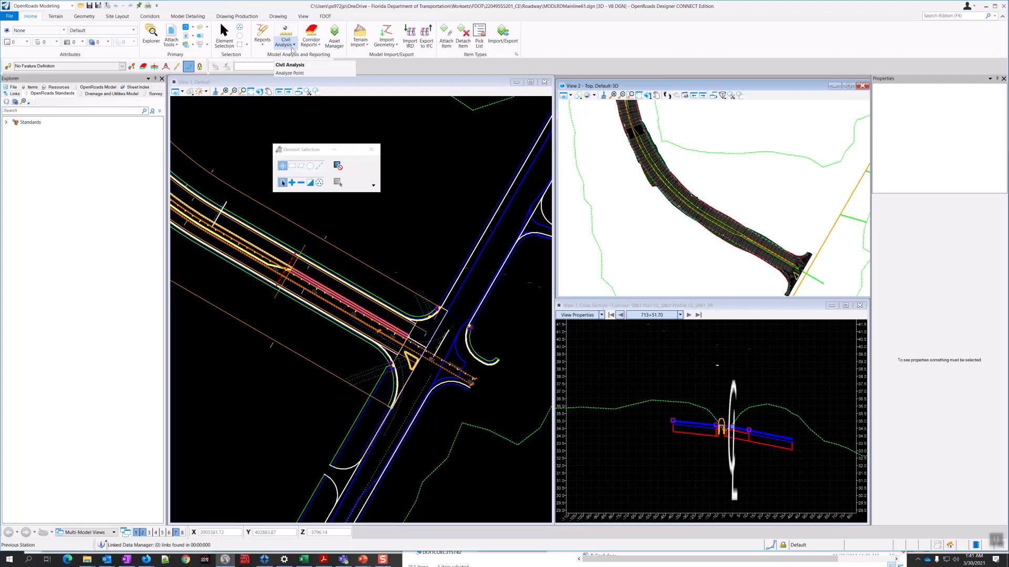
- Create cut and fill volumes with feature definitions Volumes_Cut and Volumes_Fill, leaving unsuitable, custom and substrate computation off
click(292, 49)
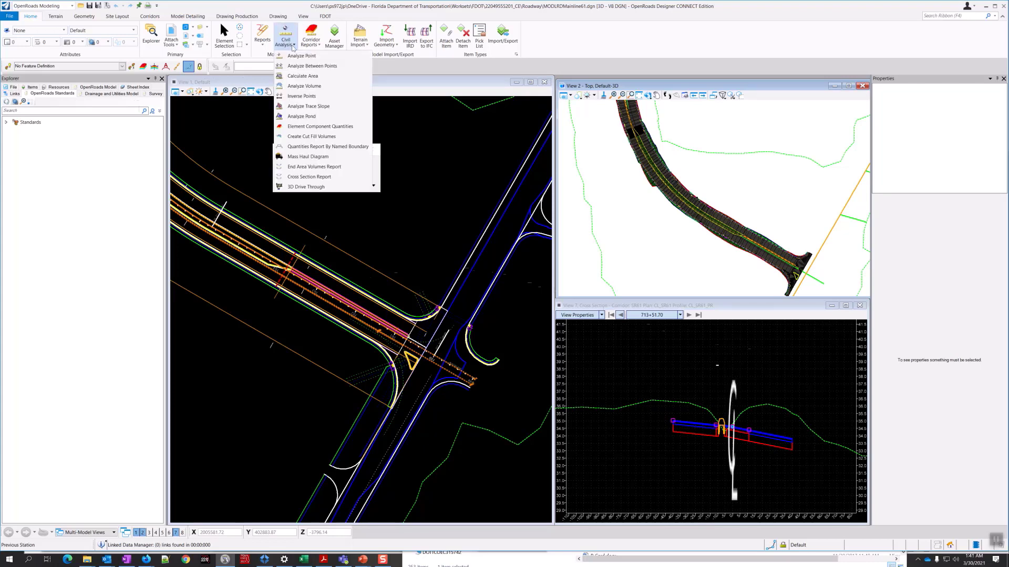
click(348, 138)
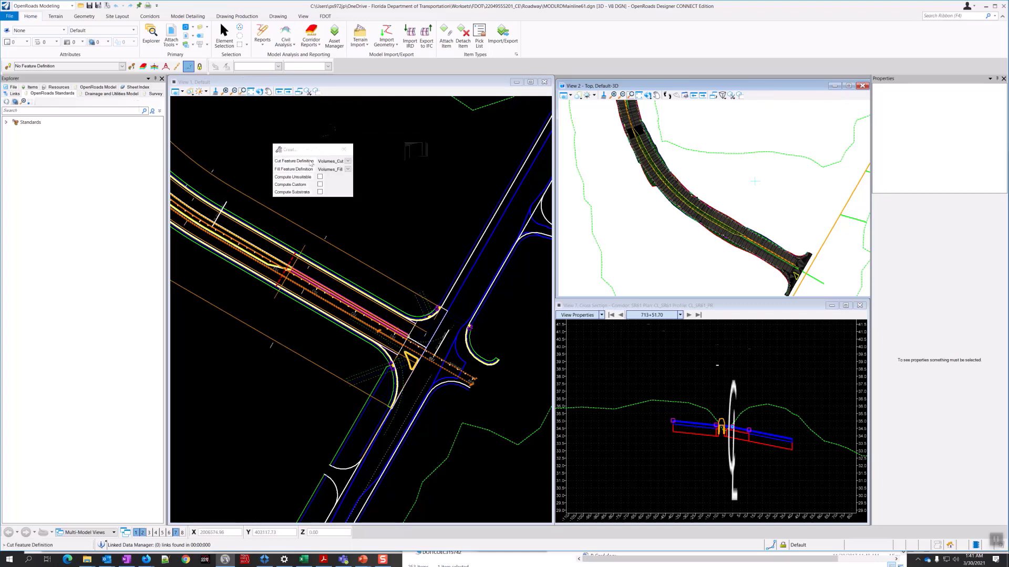
click(347, 162)
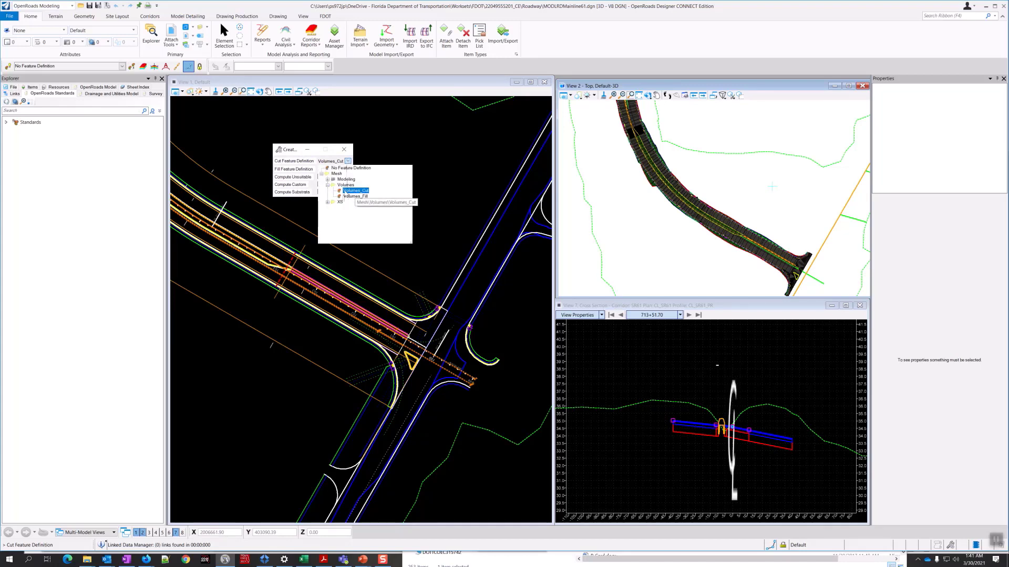
click(364, 192)
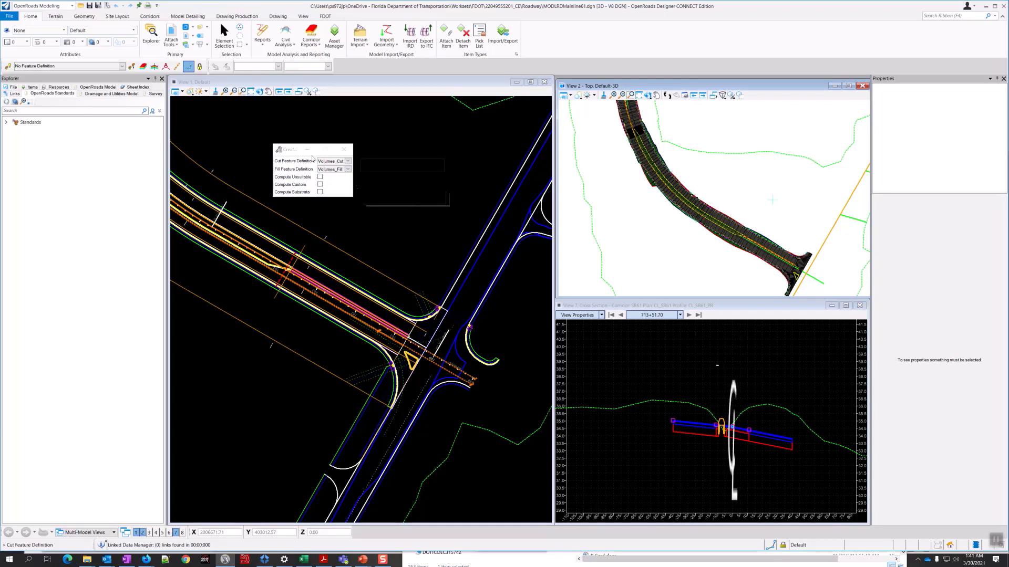
drag(292, 150, 350, 148)
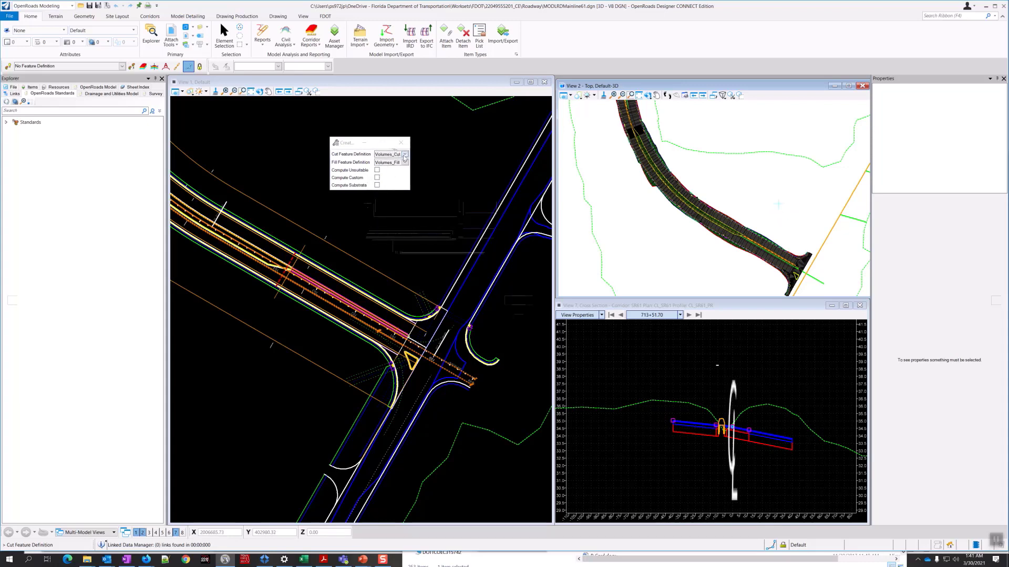
click(349, 217)
click(349, 217)
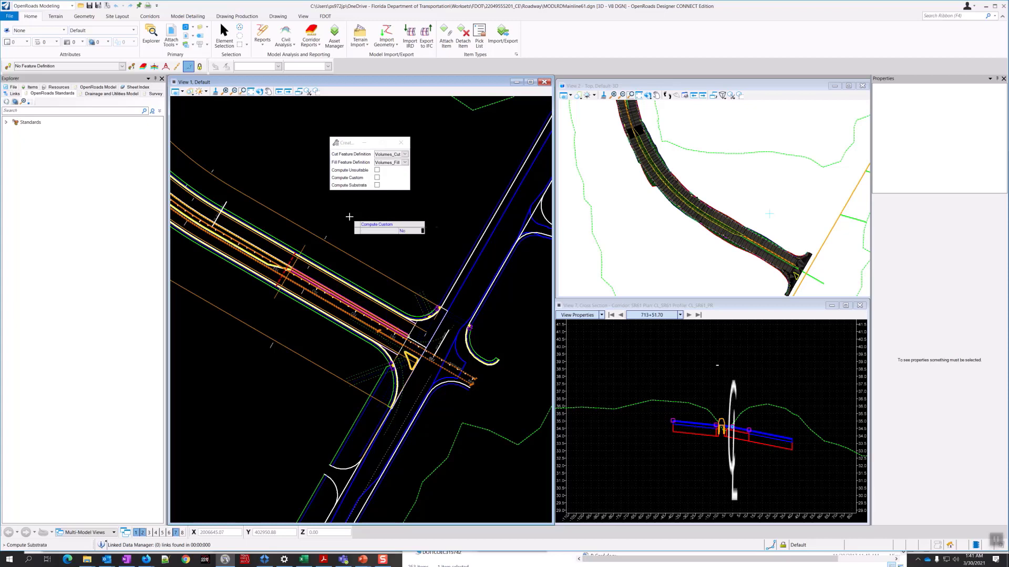
click(349, 216)
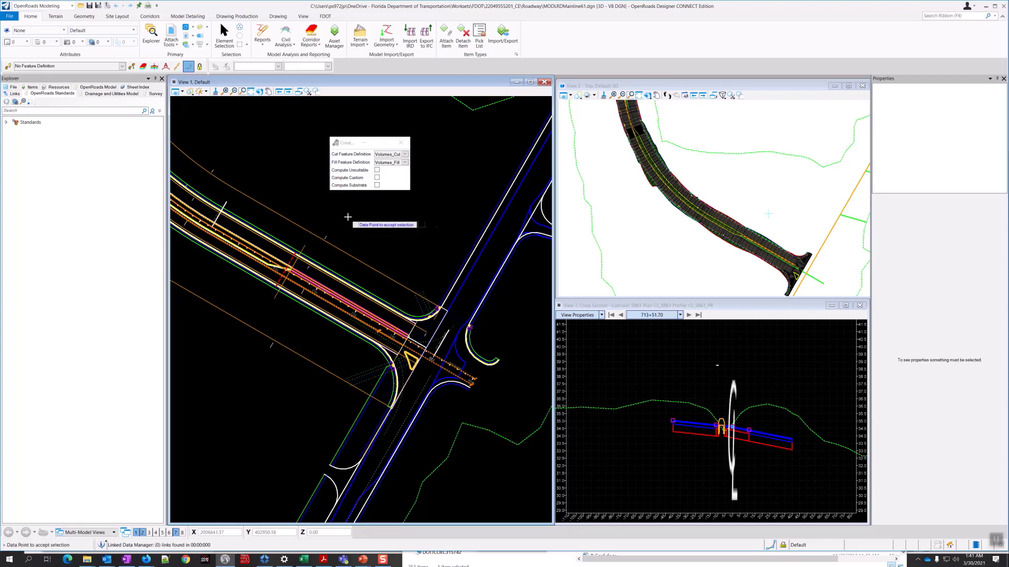
click(347, 216)
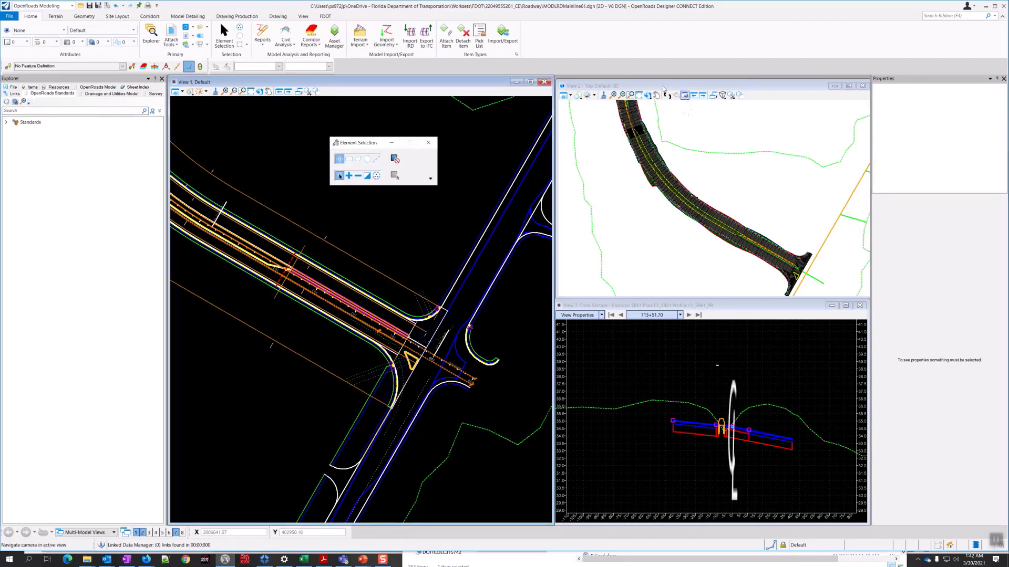
- Turn on the display of constructions in View 2, the Default-3D view
click(652, 89)
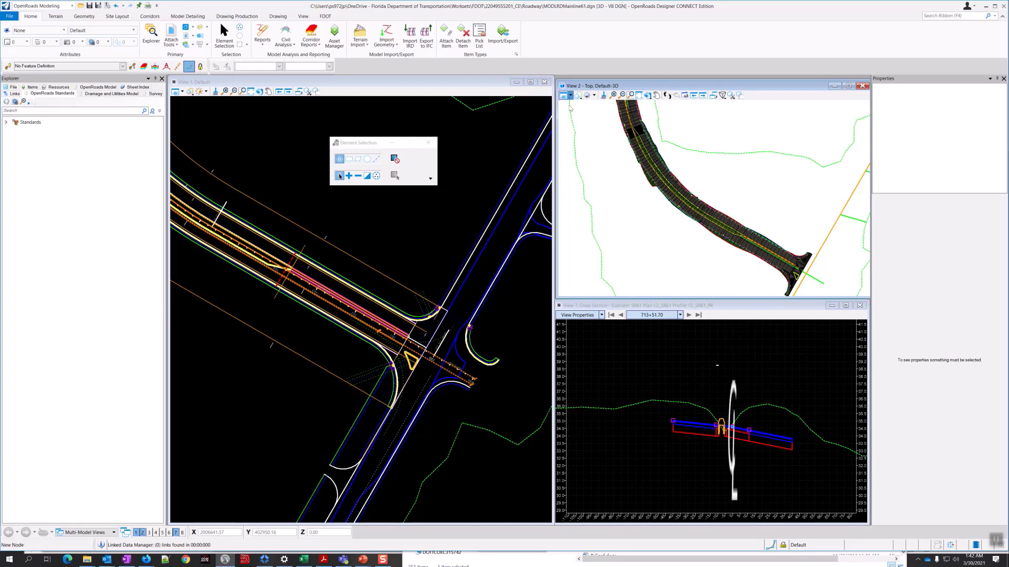
click(571, 96)
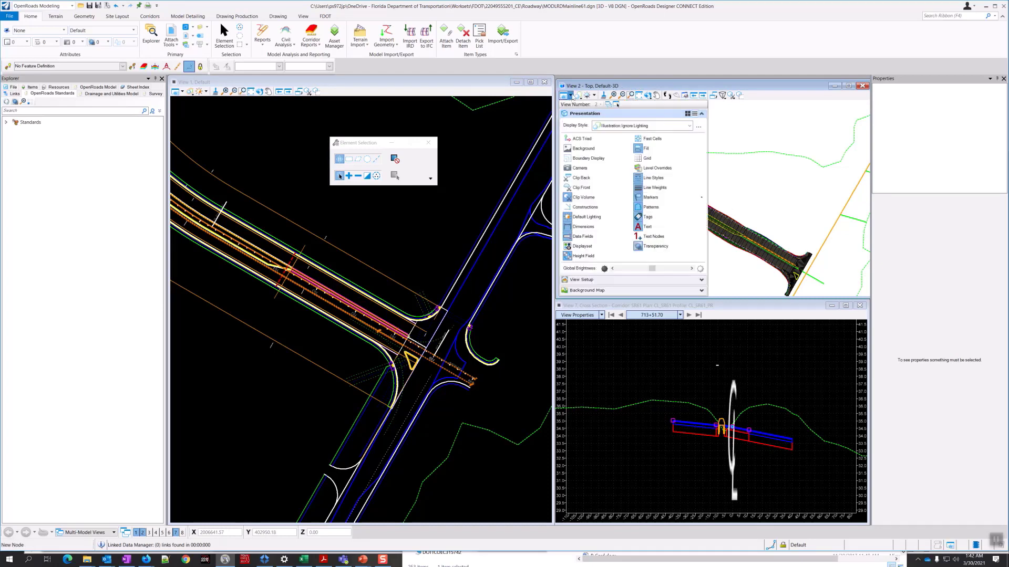
click(602, 210)
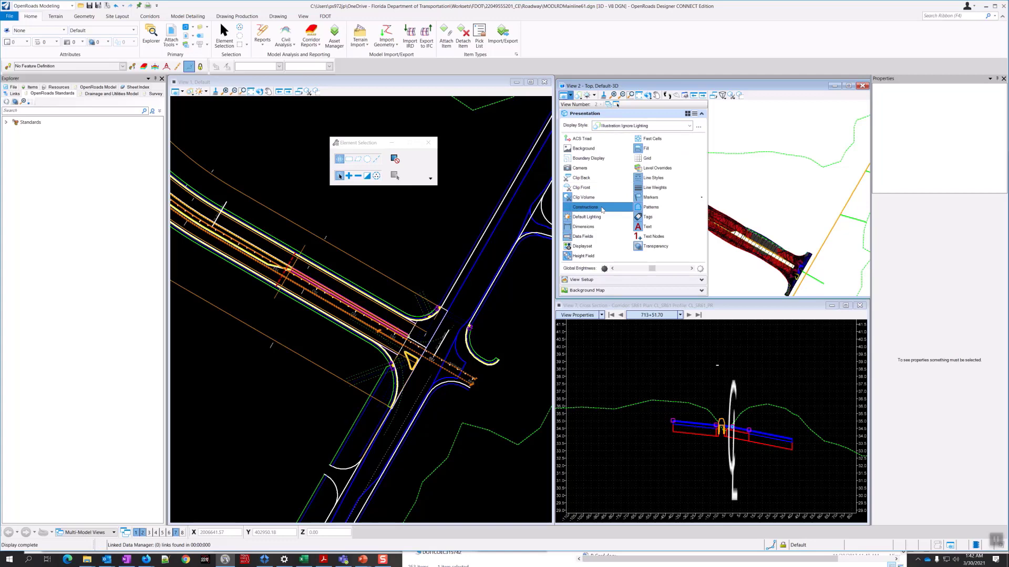
click(633, 88)
- Inspect the cut and fill meshes at the intersection in 3D and in the SR61 cross section at station 713+60.00
scroll(794, 265, up, 5)
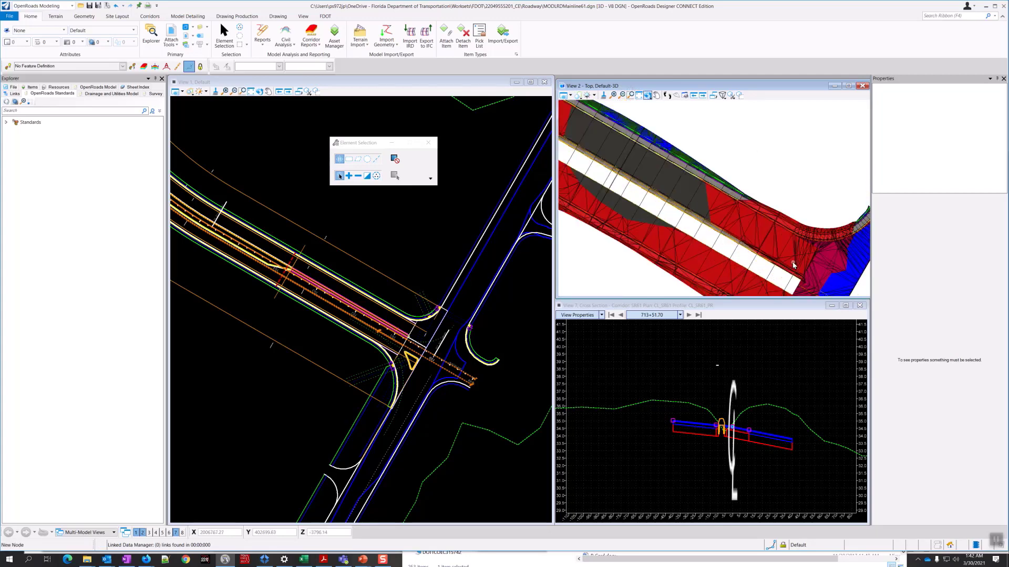
middle_drag(651, 291, 607, 191)
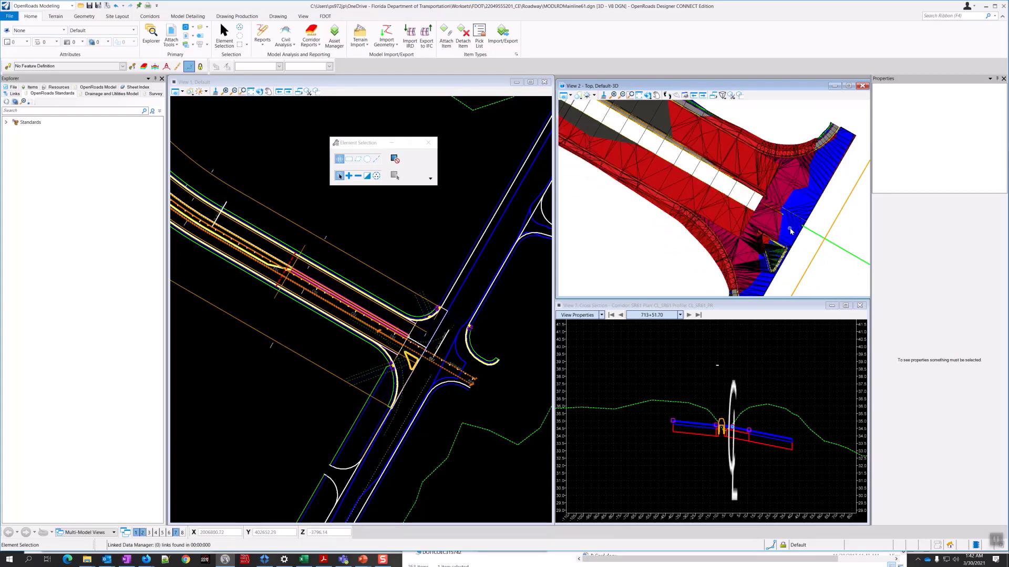
scroll(794, 242, up, 2)
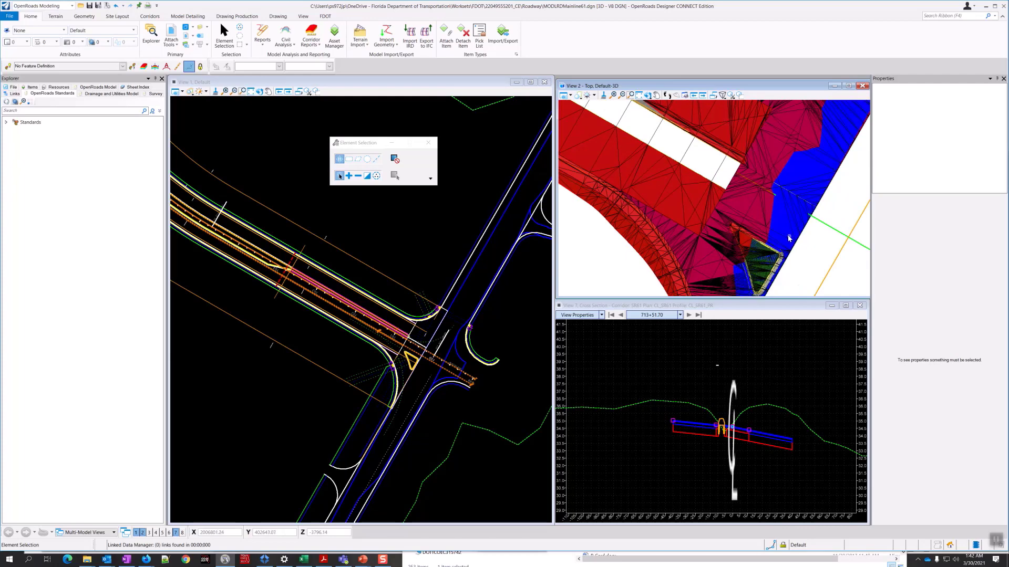
click(689, 315)
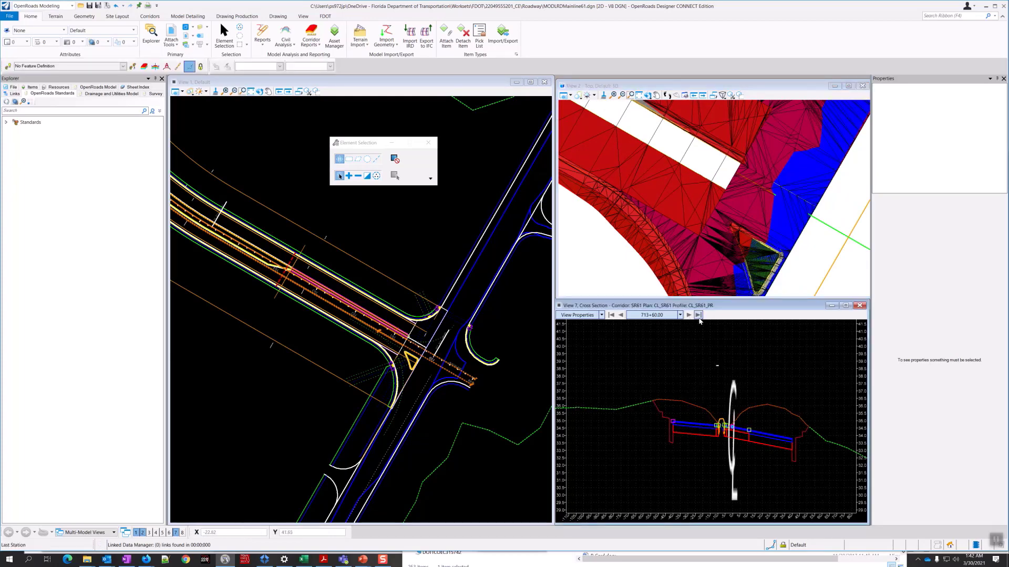
mouse_move(659, 413)
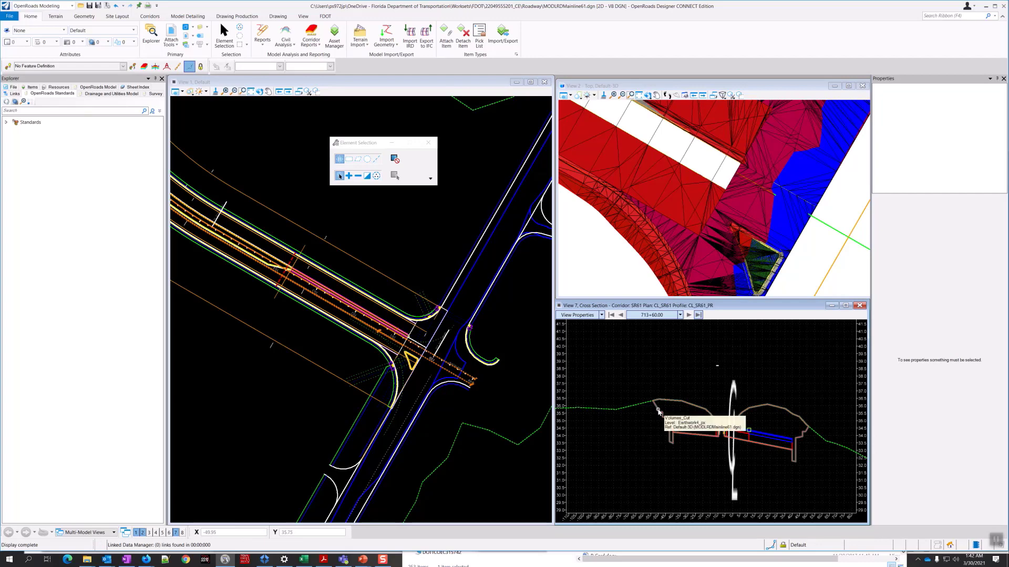
scroll(659, 412, up, 2)
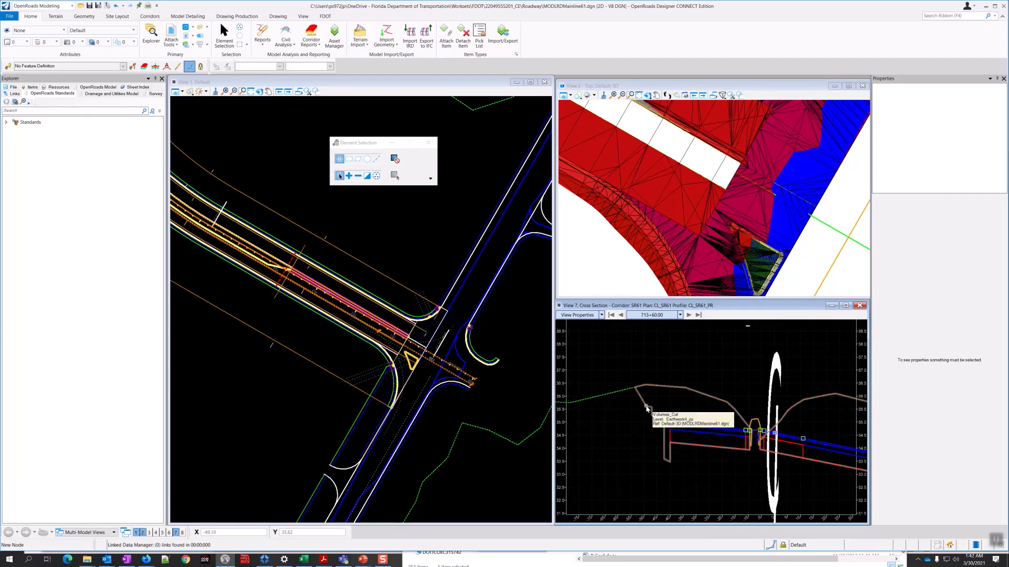
- Advance the SR61 cross section to station 713+80.00 and examine the cut and fill mesh around the median separator
scroll(647, 408, down, 2)
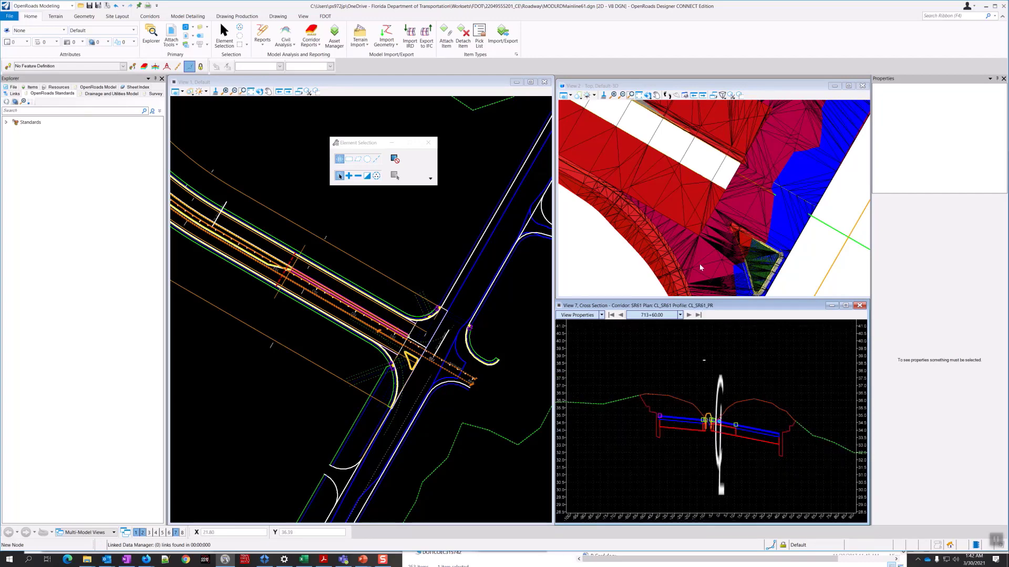
click(689, 315)
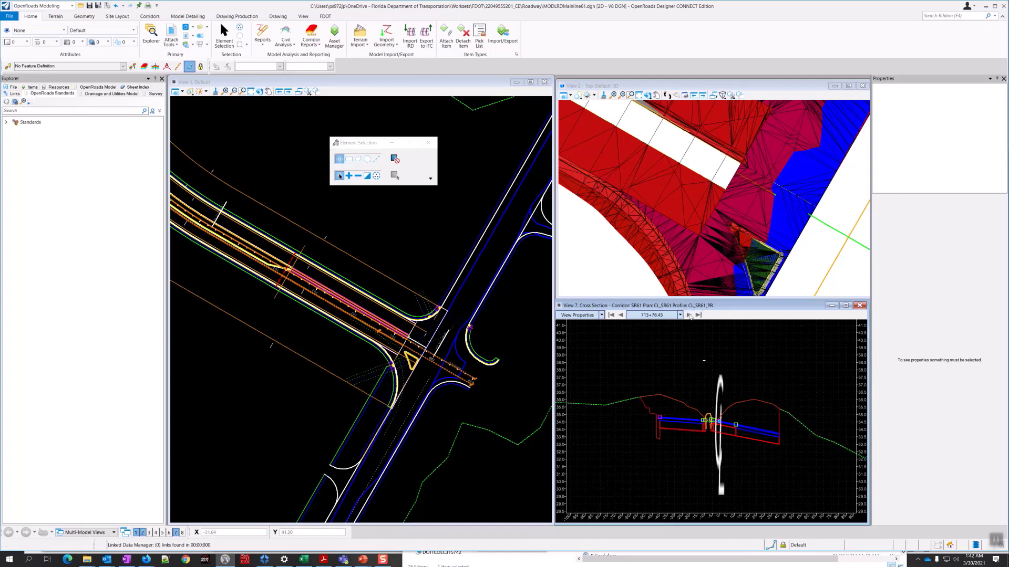
click(689, 315)
scroll(703, 413, up, 4)
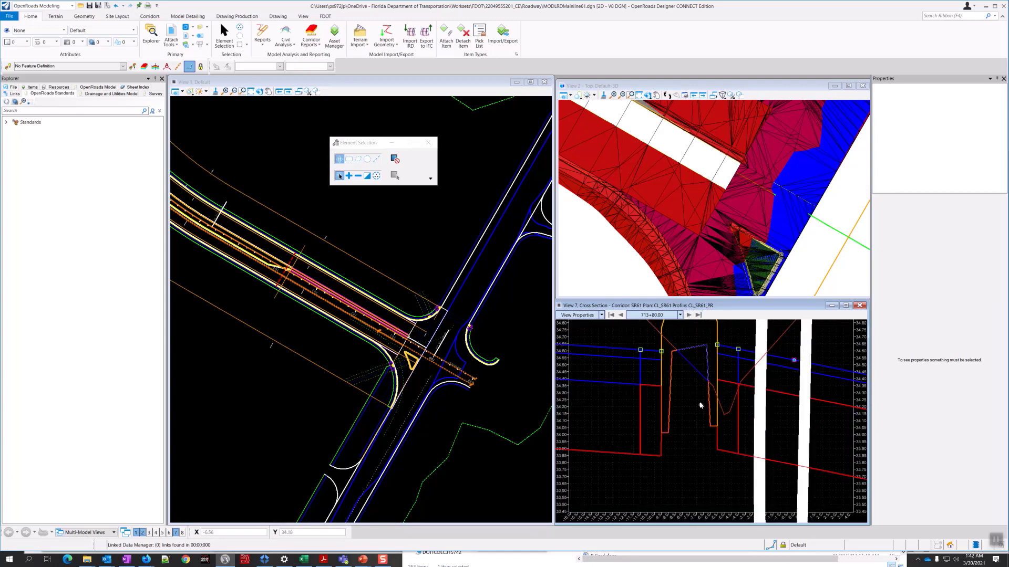
scroll(704, 413, down, 2)
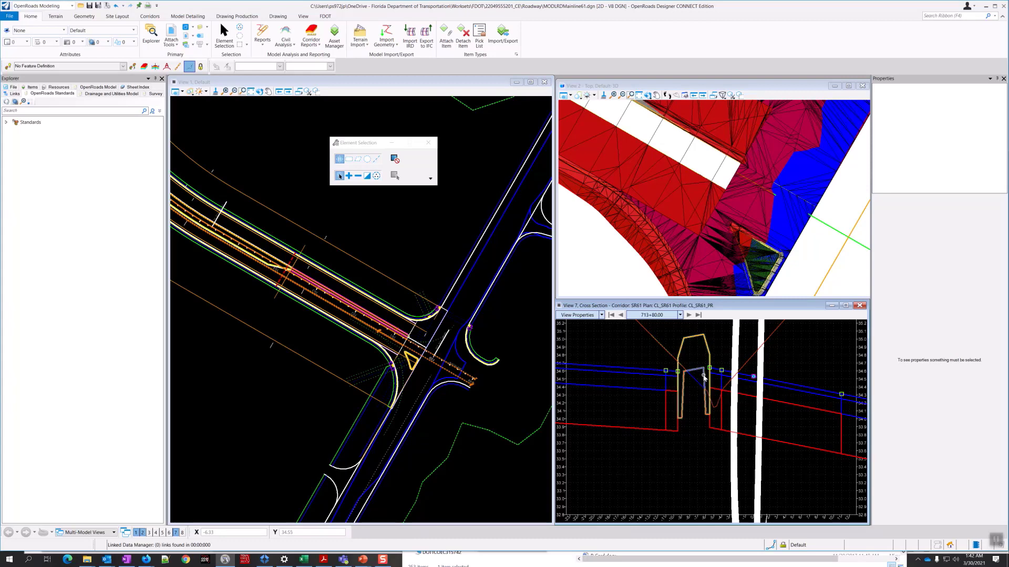
scroll(705, 377, down, 3)
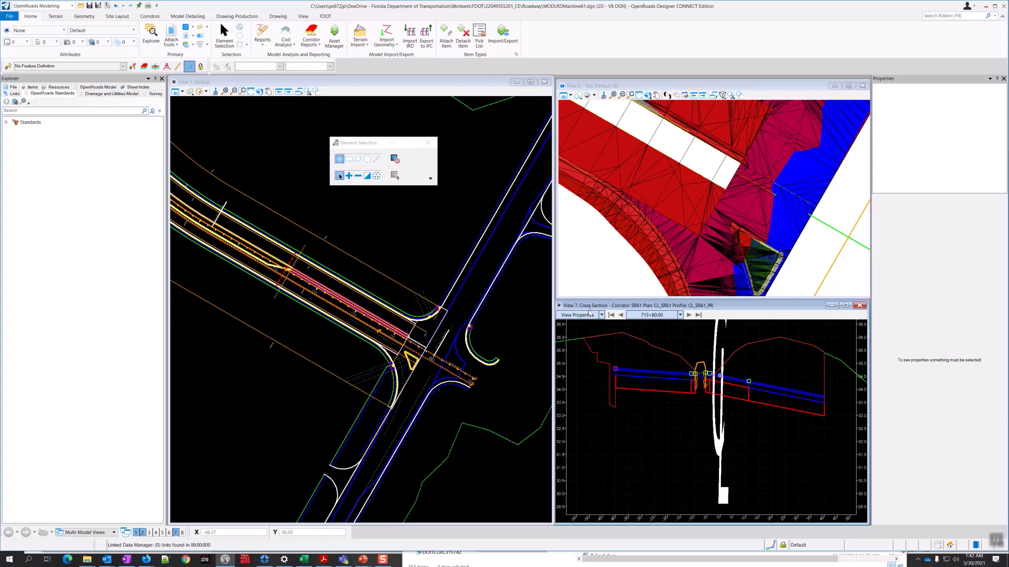
- Display the properties of the Volumes_Cut mesh feature definition under the MODLRDMainline61.dgn standards
click(6, 122)
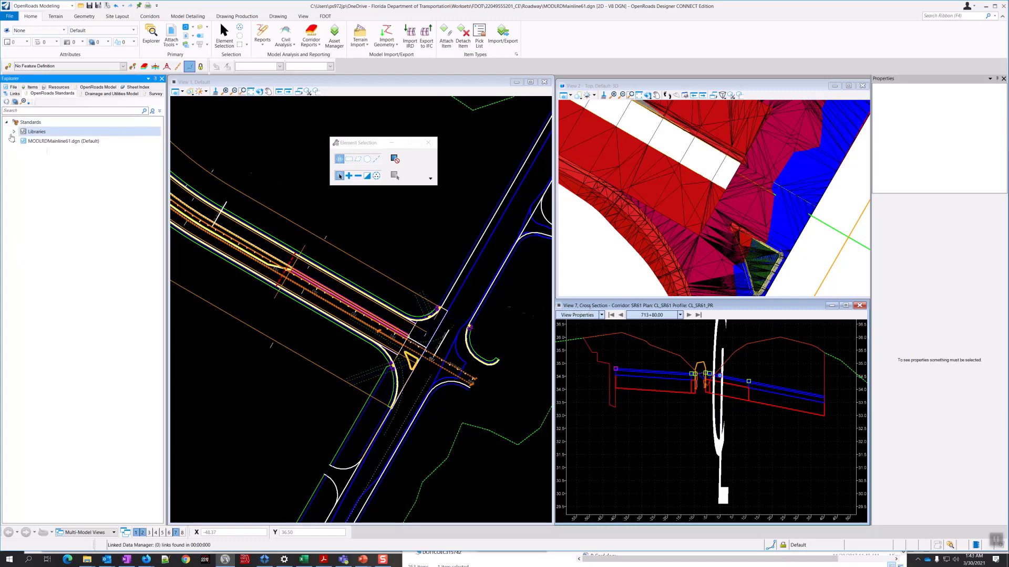
click(13, 141)
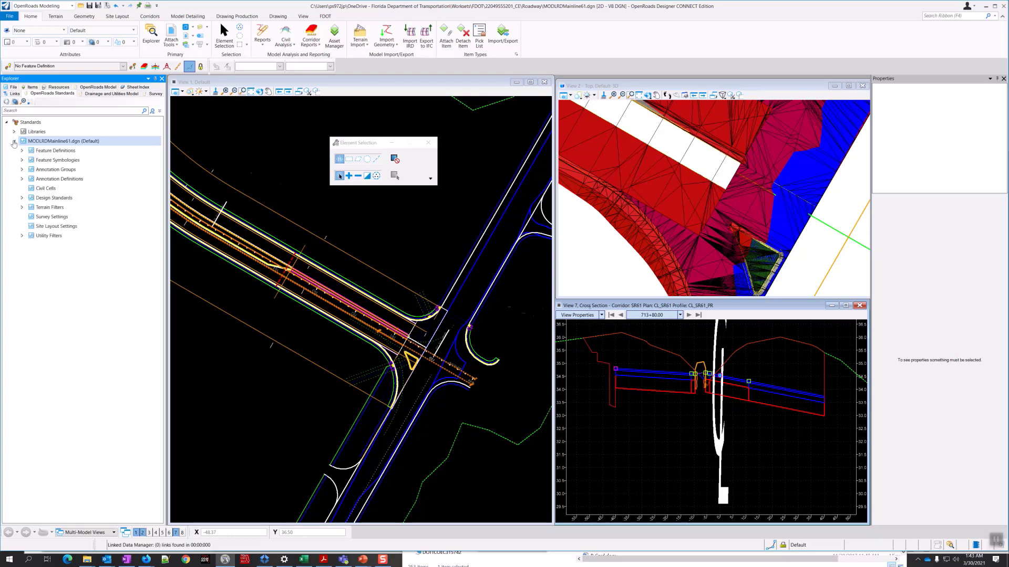
click(22, 150)
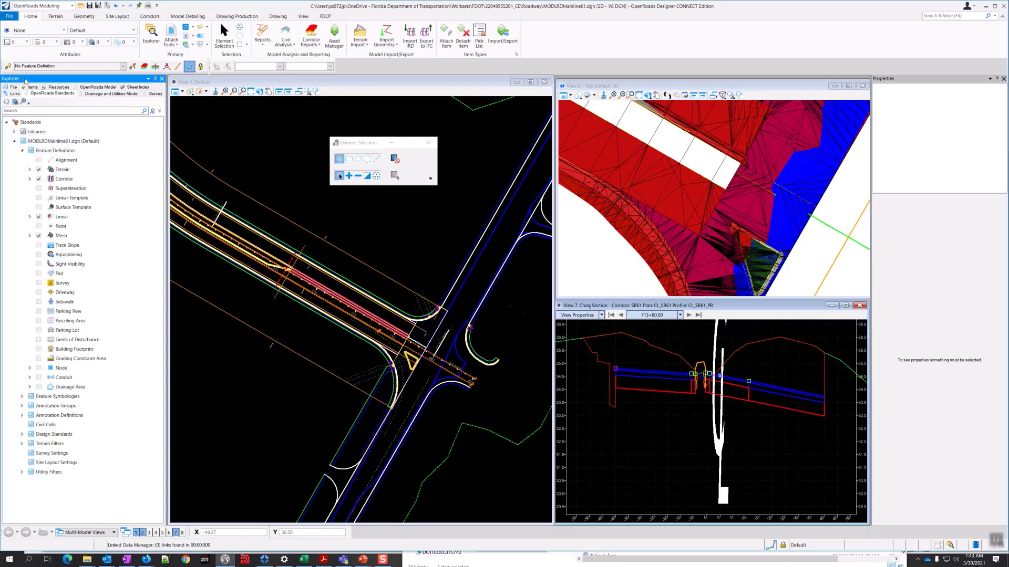
click(30, 236)
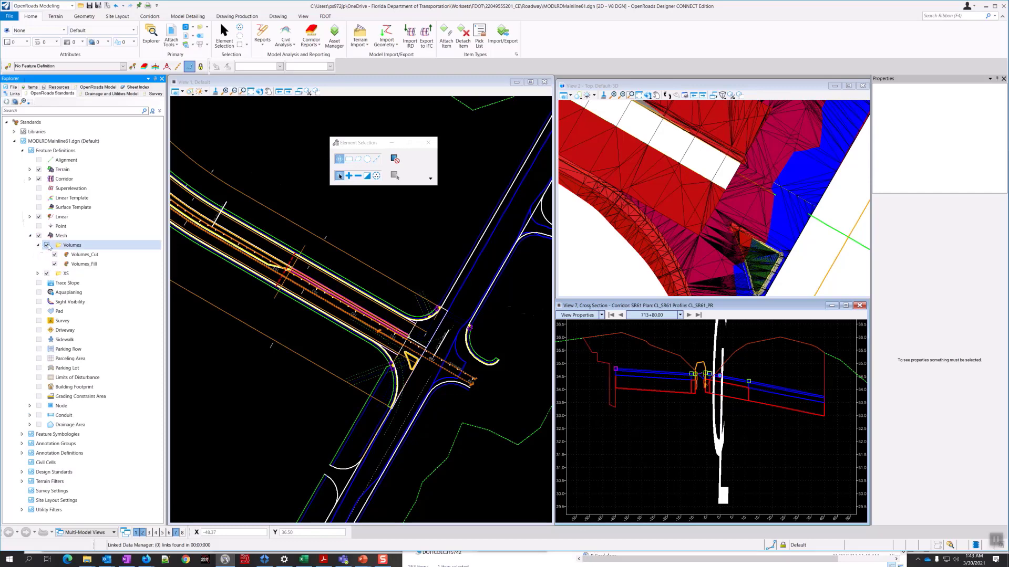
click(37, 246)
click(88, 254)
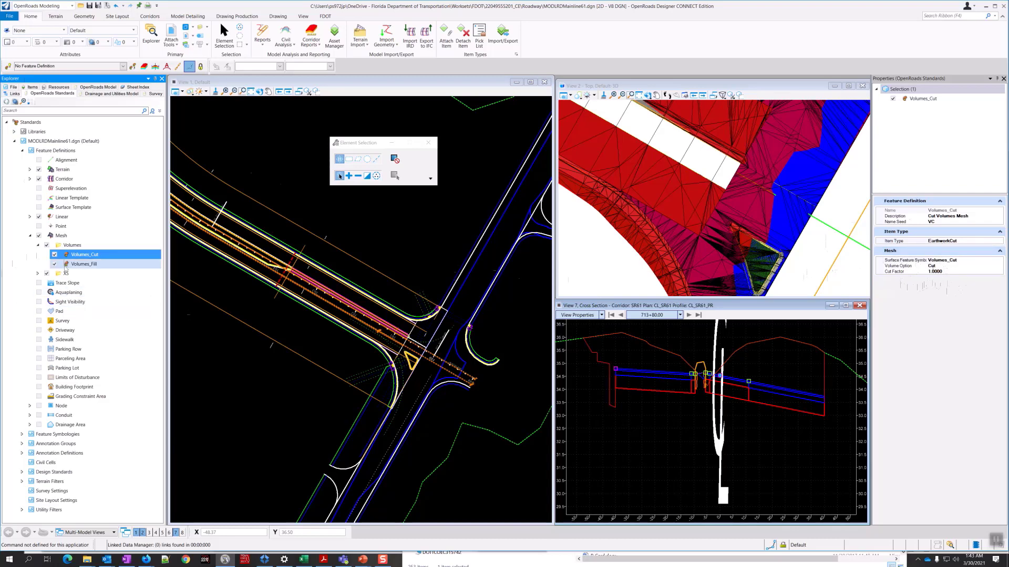
- Examine the XS mesh definition PavementAsphaltFC and its available Volume Option choices, leaving Design selected
click(37, 273)
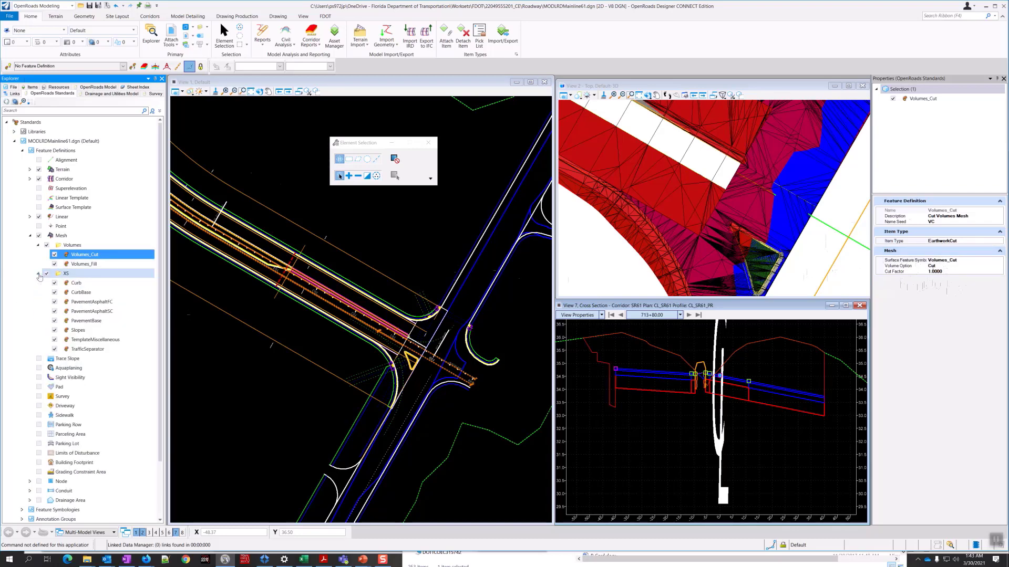
click(92, 304)
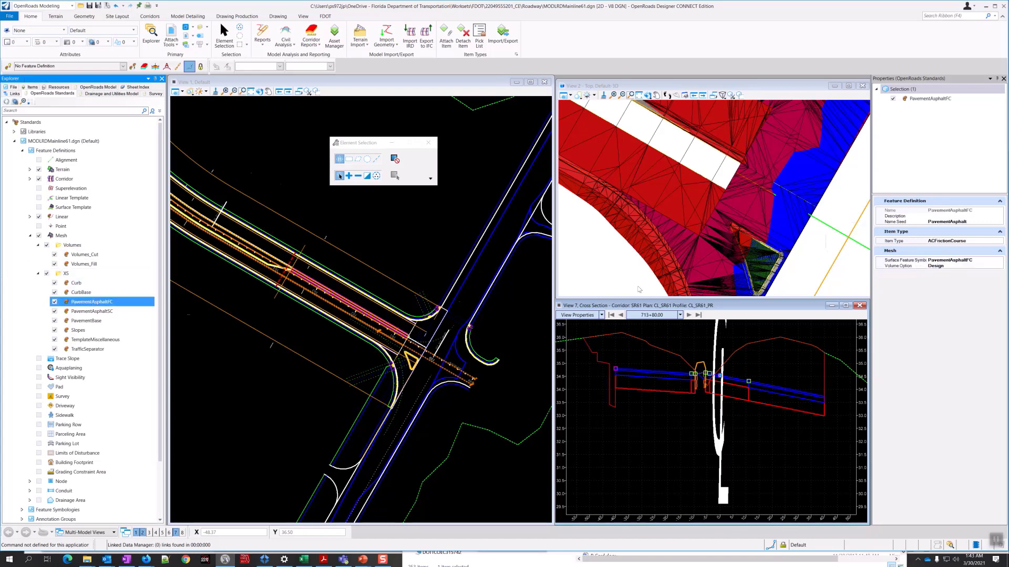
click(940, 260)
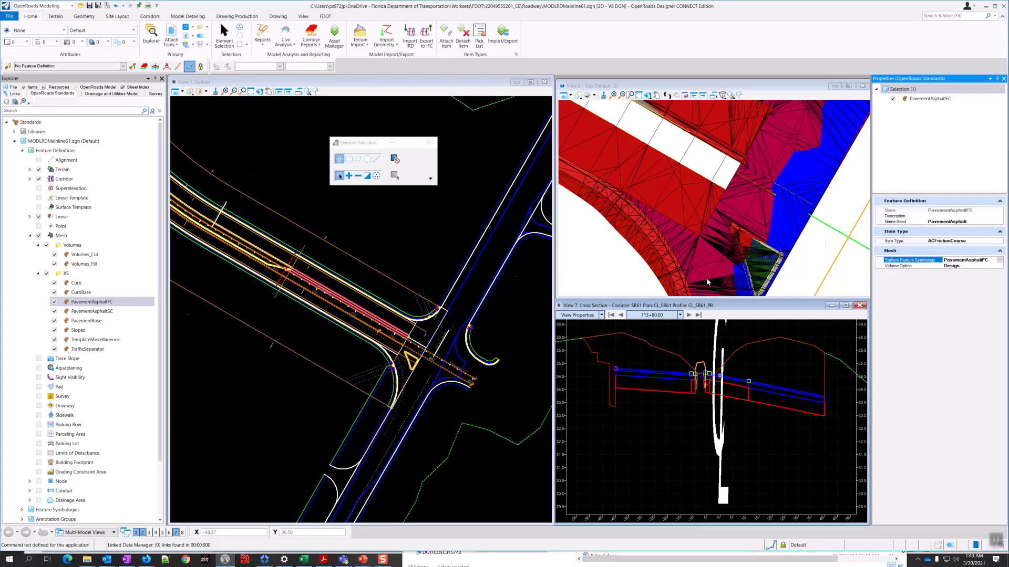
click(959, 266)
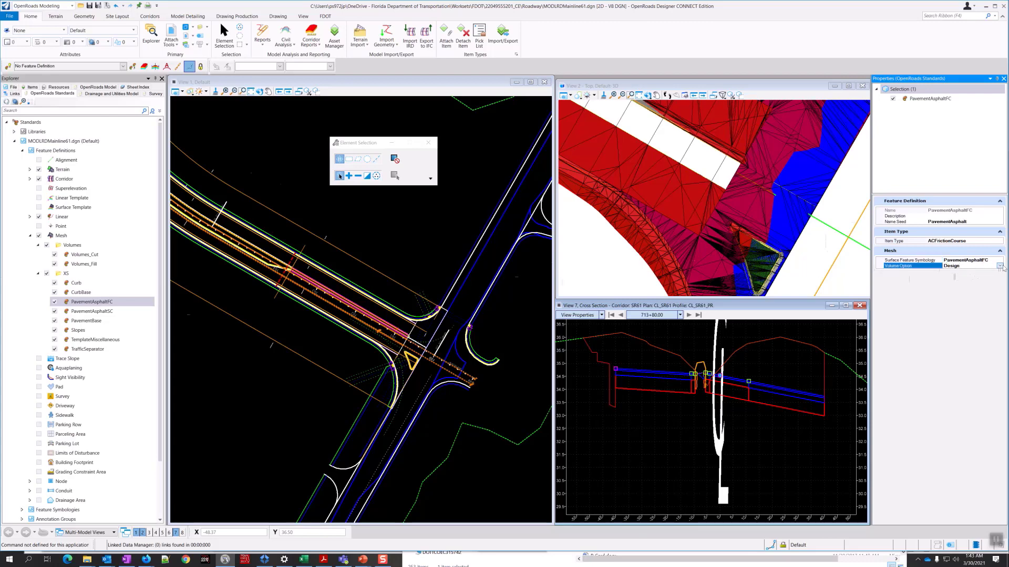
click(999, 266)
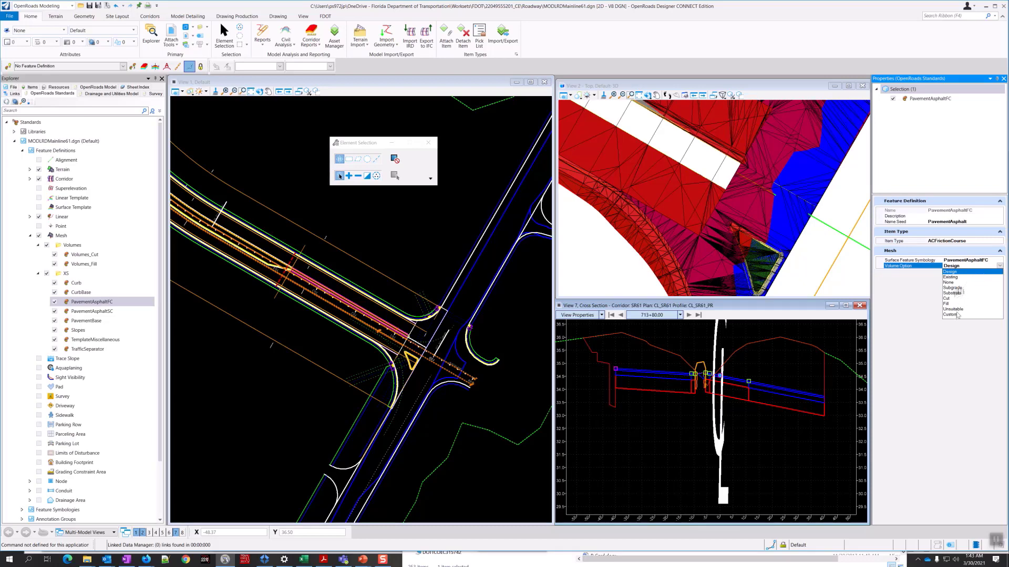
click(923, 297)
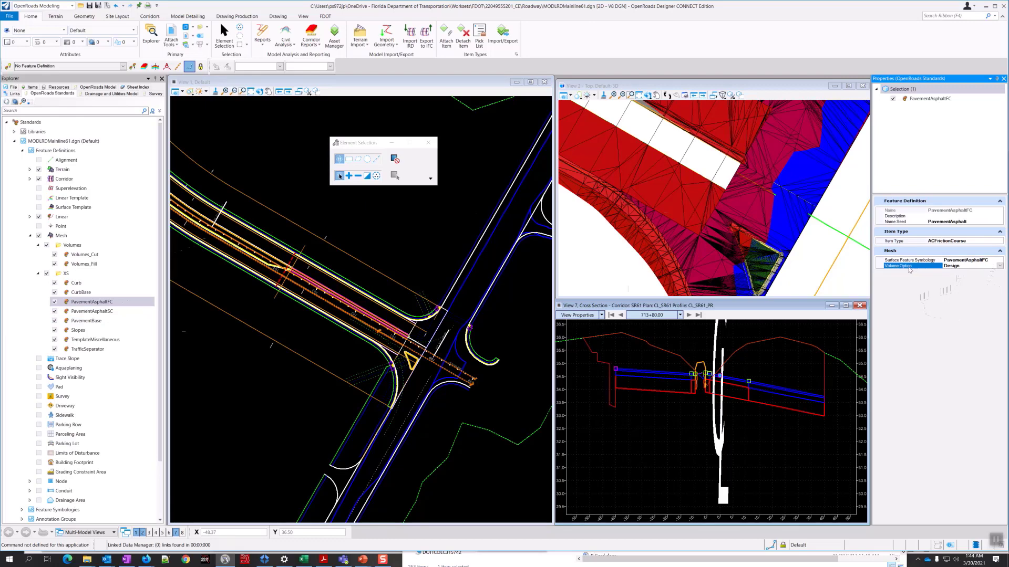
- Inspect the far end of the SR61 corridor in the 3D and plan views and review the plan view's reference attachments
scroll(816, 239, down, 1)
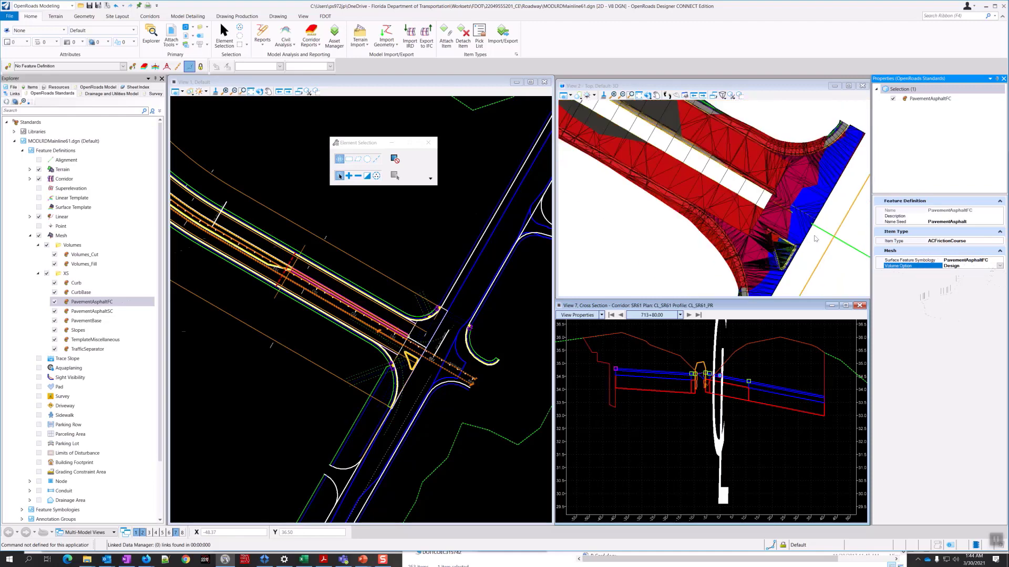
scroll(816, 239, down, 3)
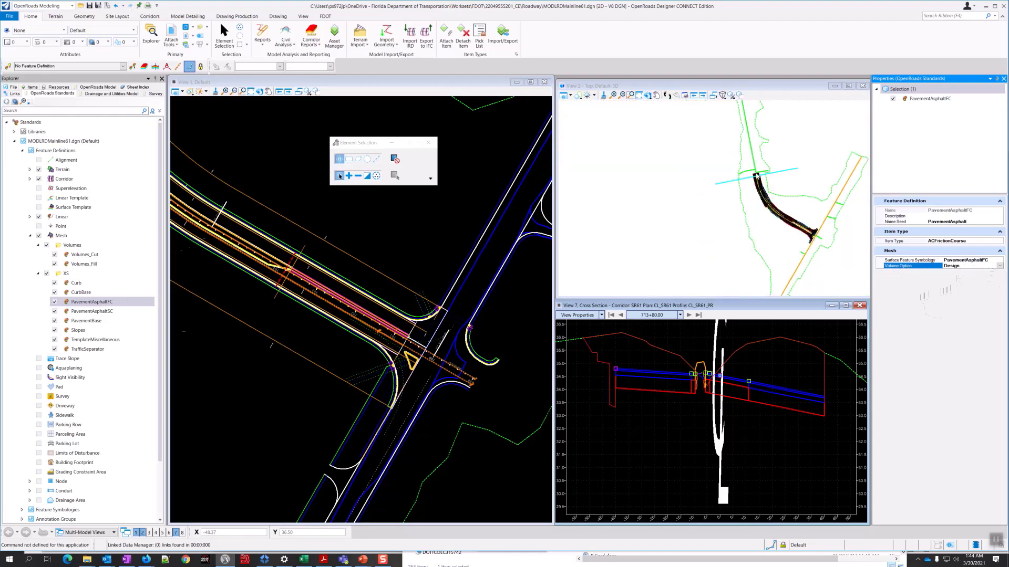
scroll(757, 176, up, 3)
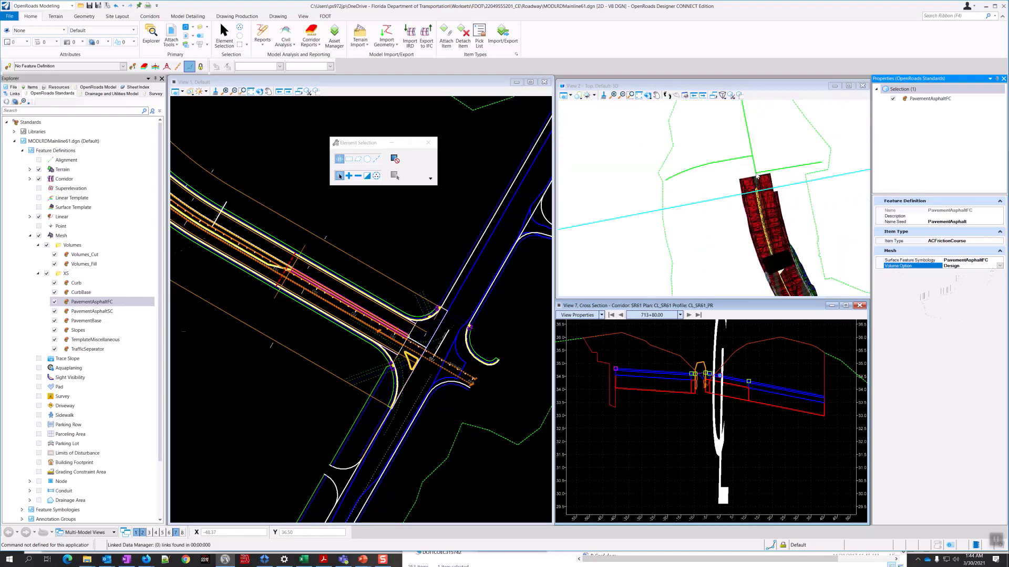
scroll(456, 217, down, 4)
scroll(421, 201, down, 2)
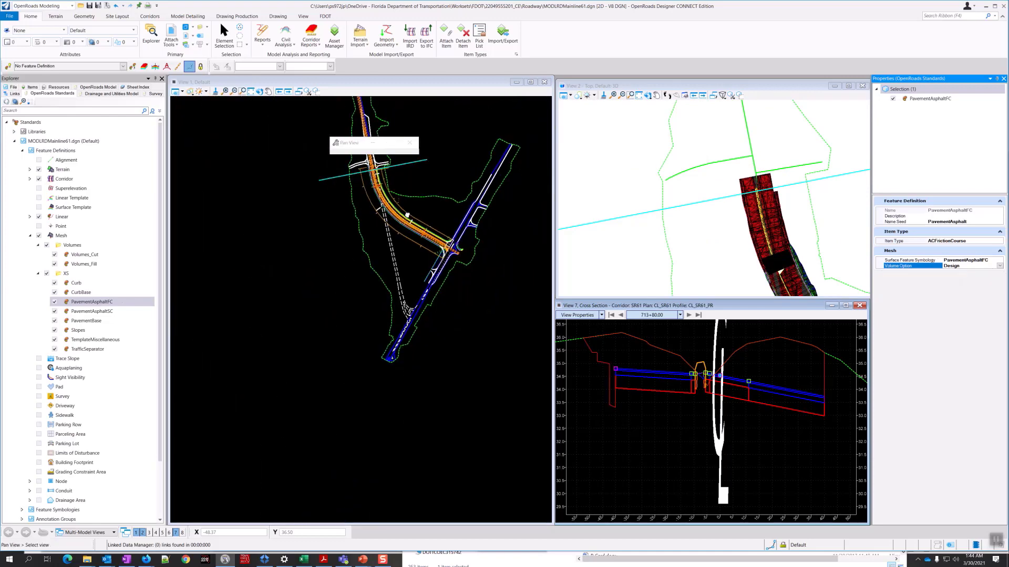
scroll(389, 236, up, 3)
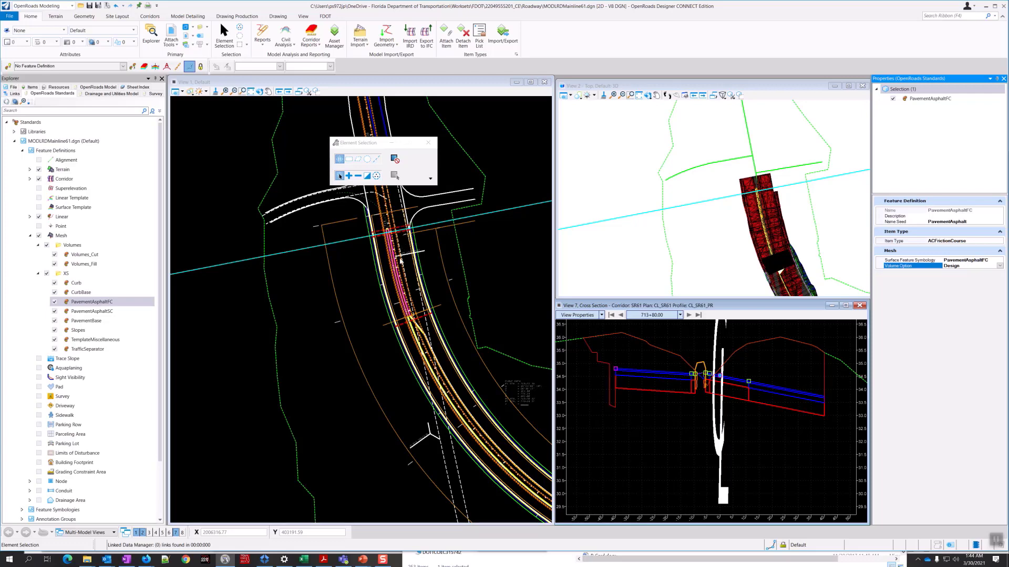
middle_drag(425, 259, 377, 260)
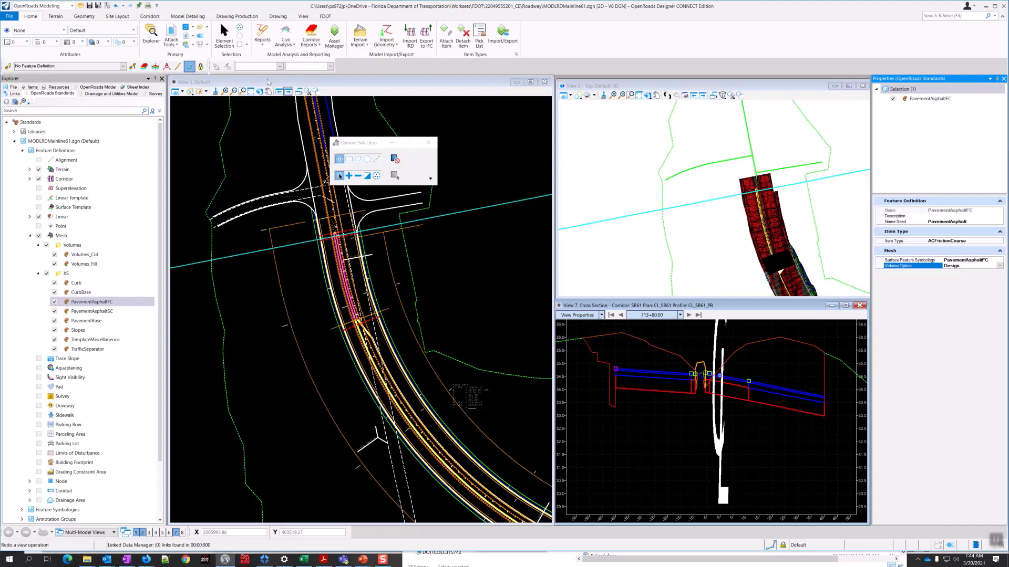
click(172, 32)
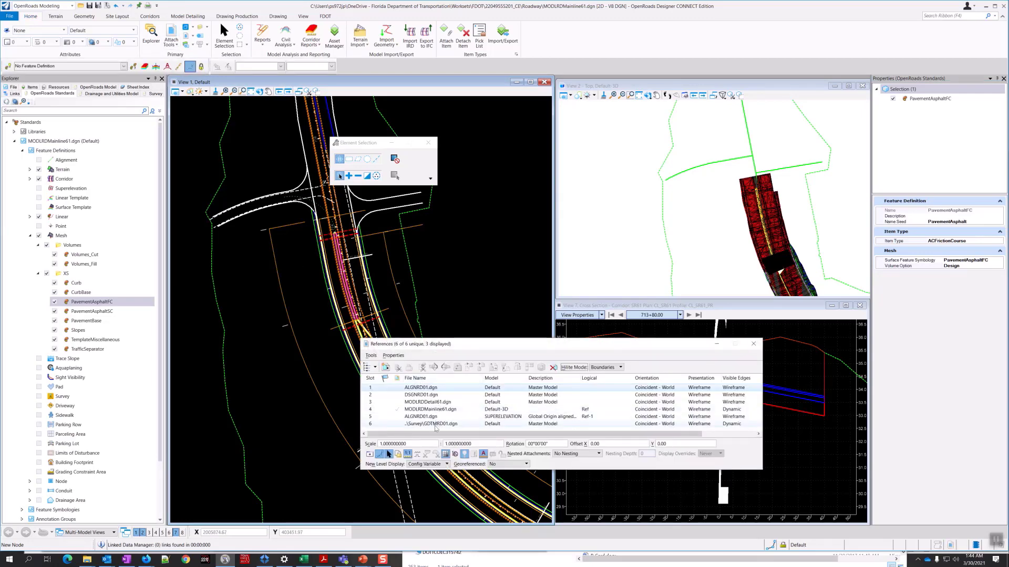
click(753, 344)
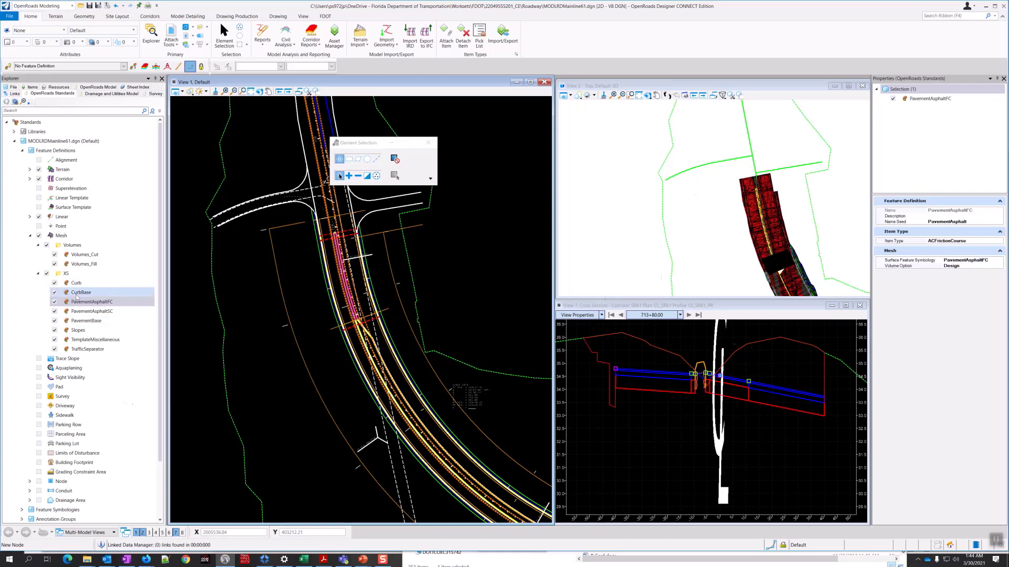
- Look up the XS mesh definitions in the FDOT_Standards_Features library and display the properties of Driveway_ex
click(15, 135)
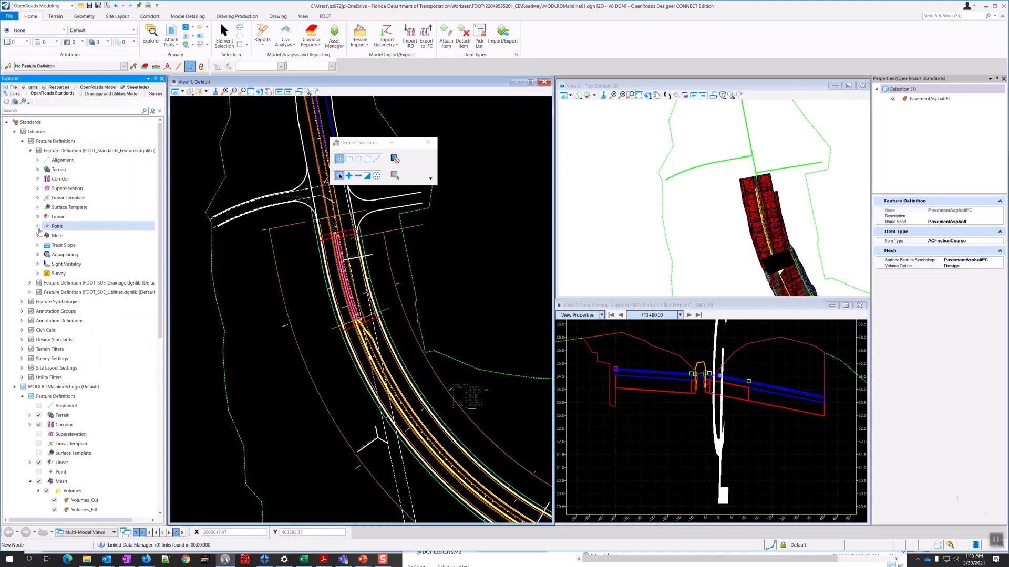
click(37, 236)
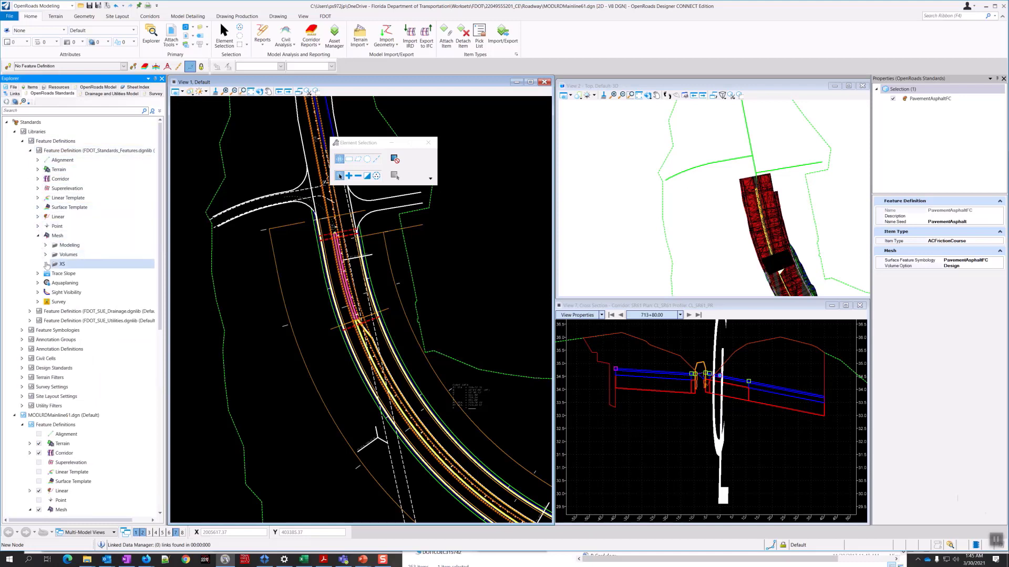
click(46, 264)
scroll(68, 261, down, 1)
scroll(67, 261, down, 2)
click(82, 302)
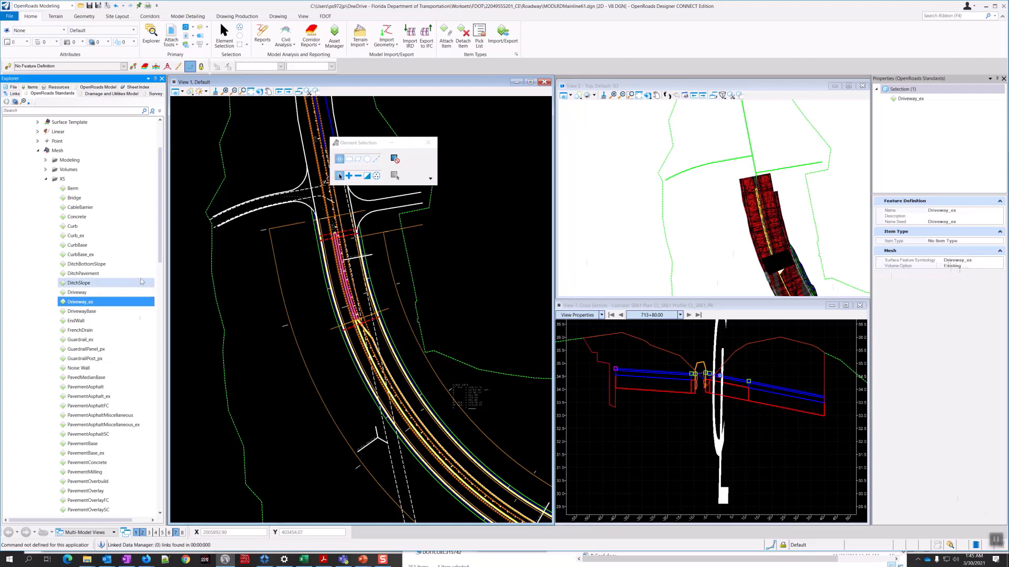
- Compare the item types and volume options of the library's PavementAsphalt mesh definitions, including the FC, SC and _ex variants
scroll(89, 276, down, 2)
scroll(88, 275, down, 2)
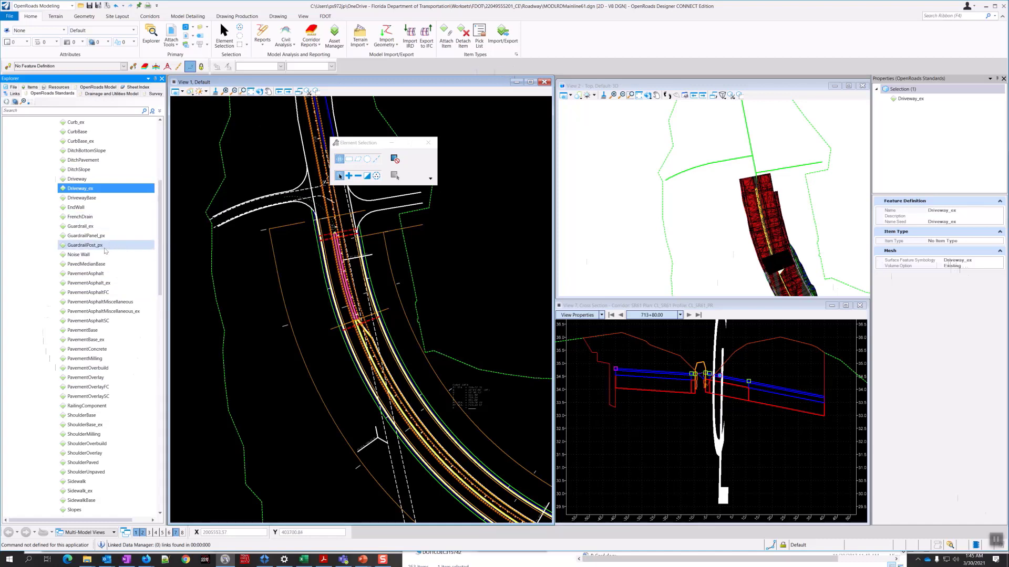
click(96, 285)
click(103, 292)
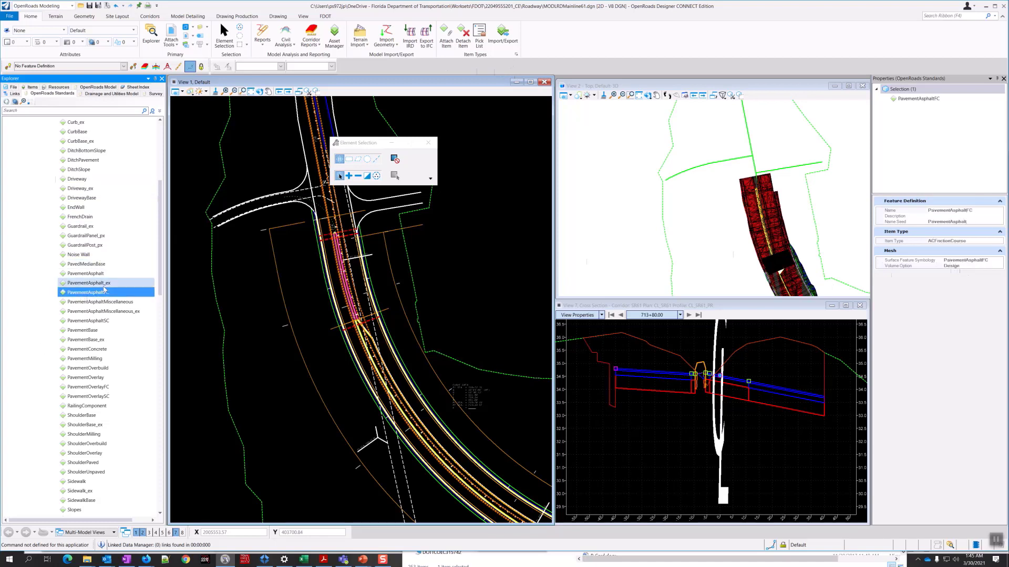
click(103, 303)
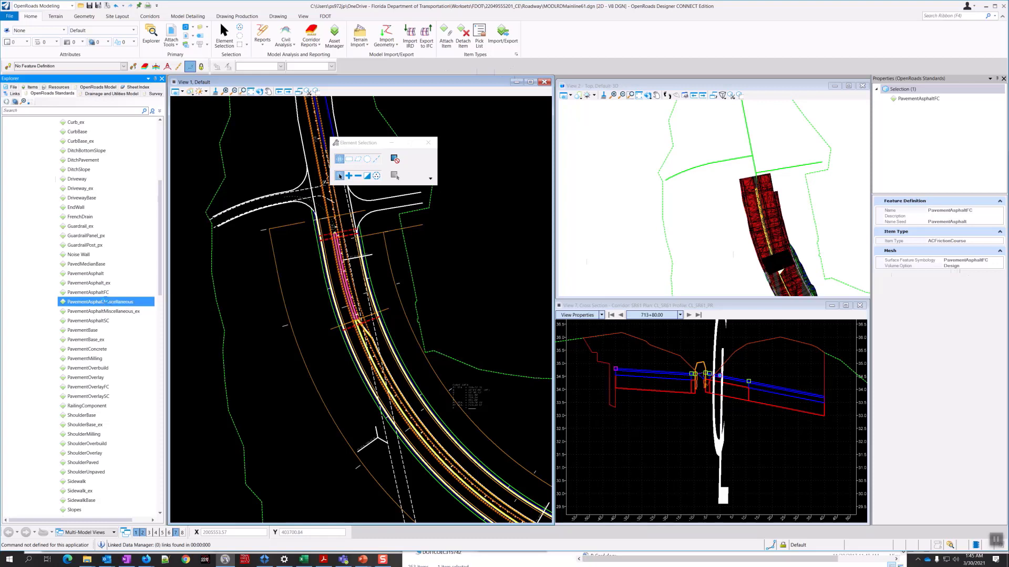
click(88, 321)
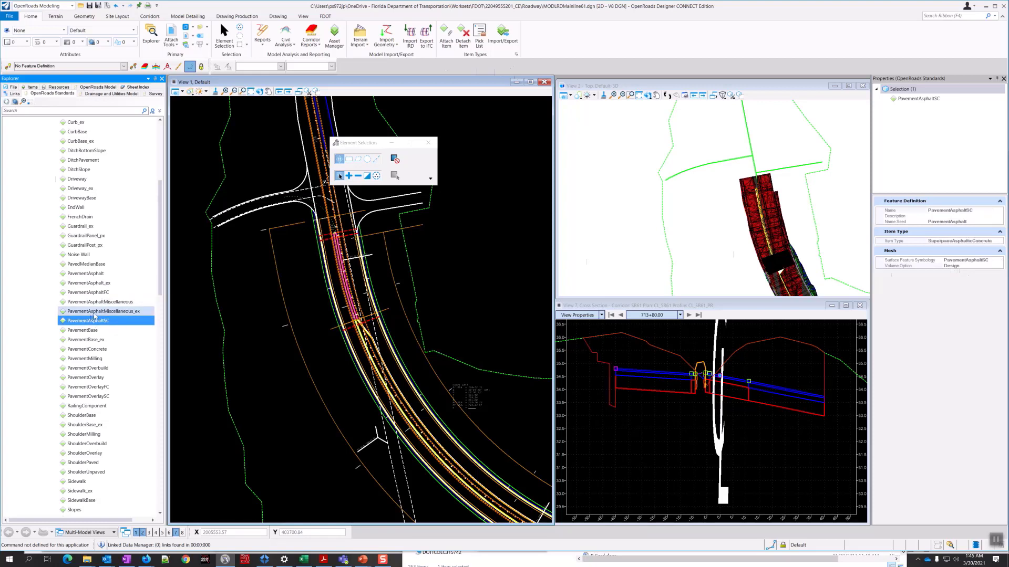
click(95, 312)
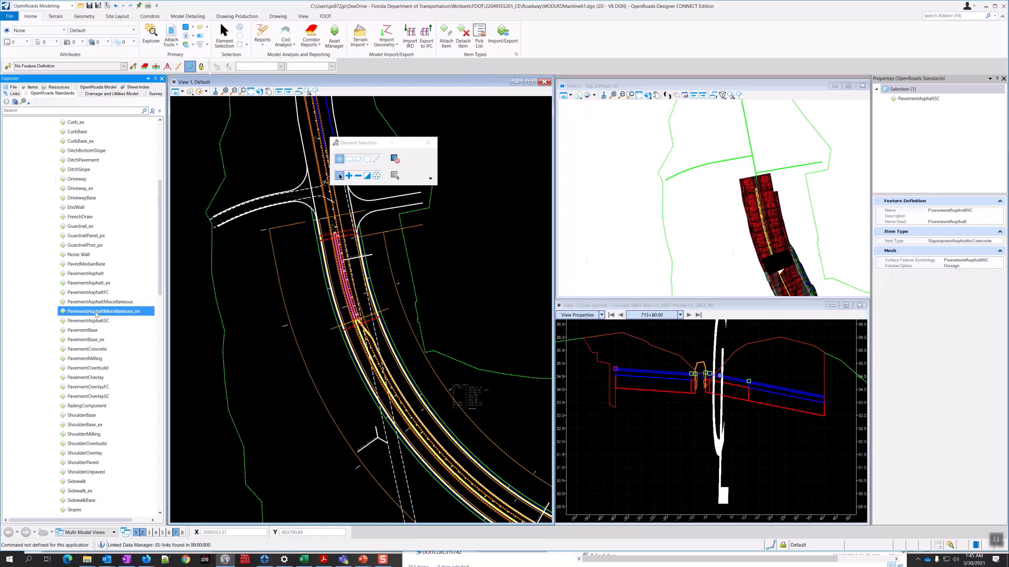
click(88, 292)
click(96, 285)
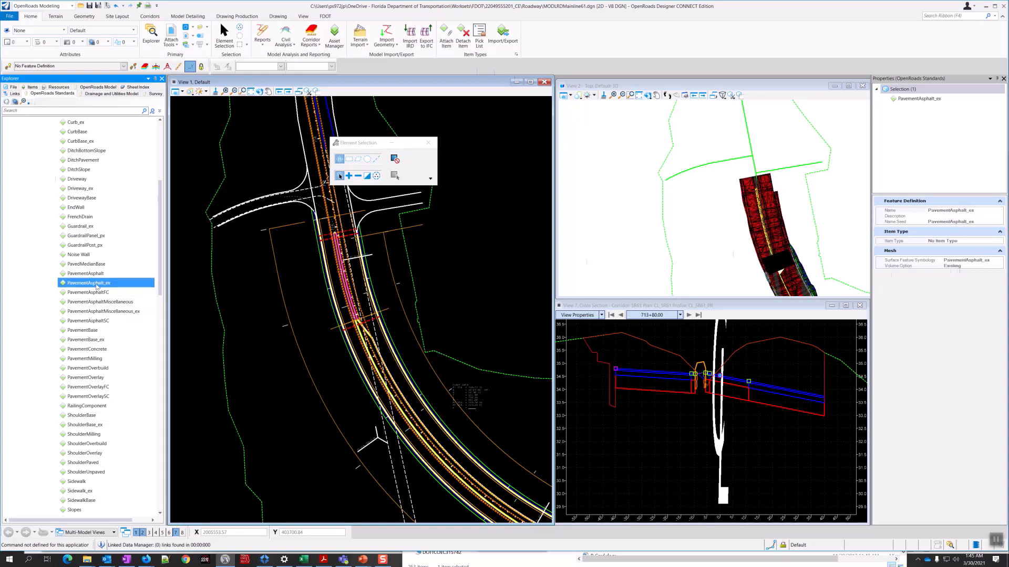
click(90, 273)
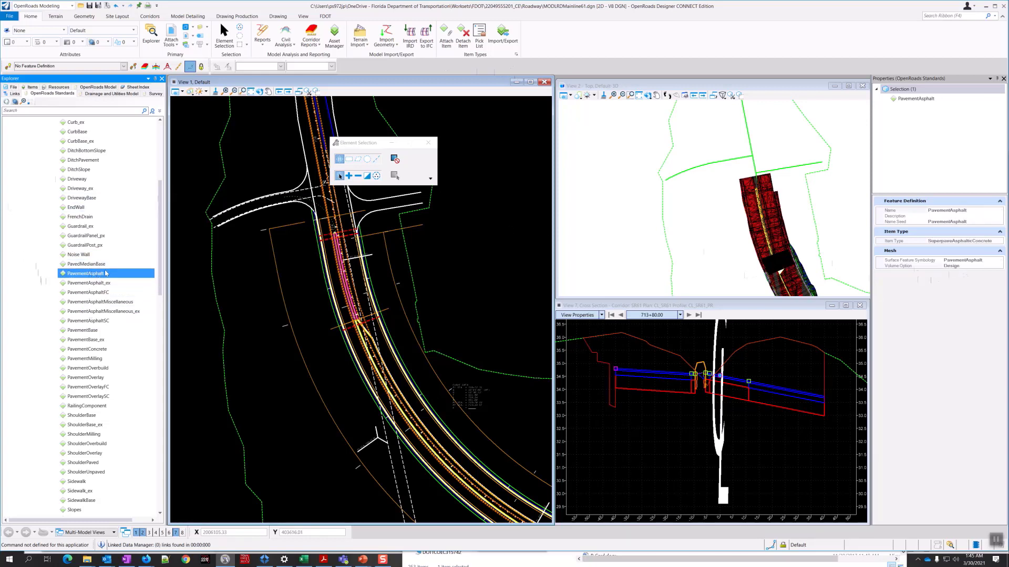
scroll(112, 253, down, 4)
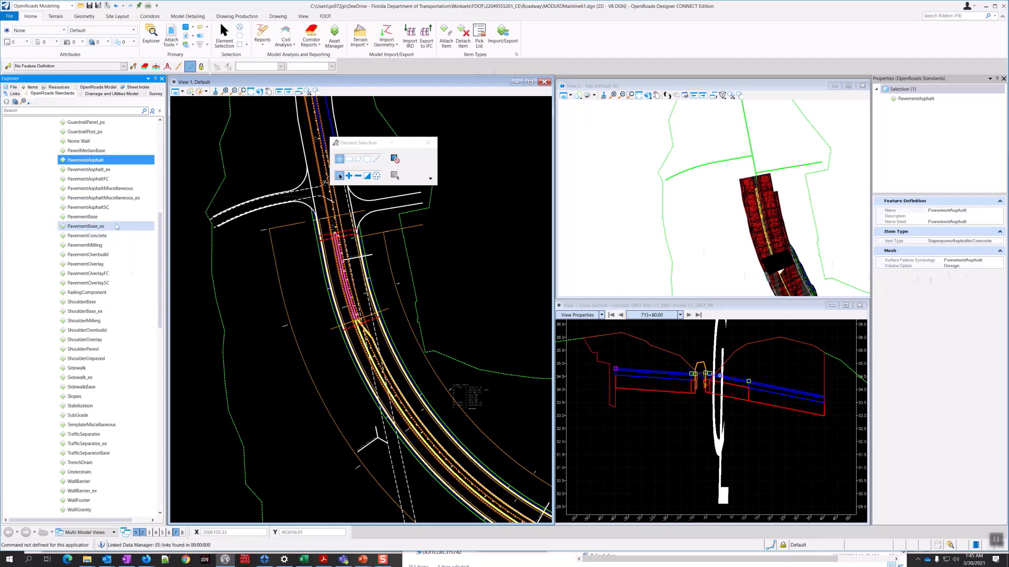
- Display the PavementAsphaltSC mesh definition's properties and review the mesh definitions listed under MODLRDMainline61.dgn
click(90, 208)
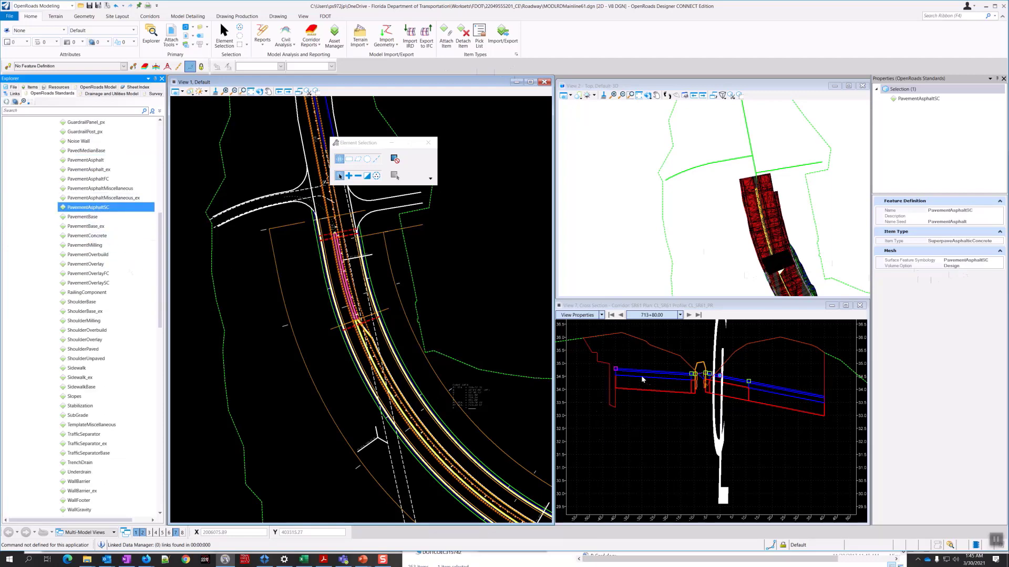
scroll(109, 312, down, 2)
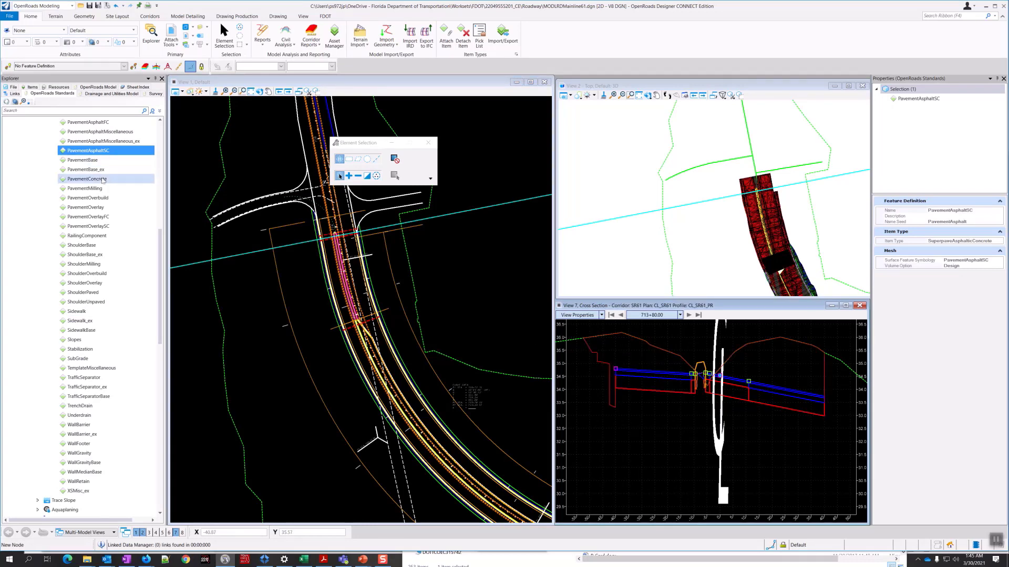
scroll(104, 220, up, 5)
scroll(103, 216, up, 8)
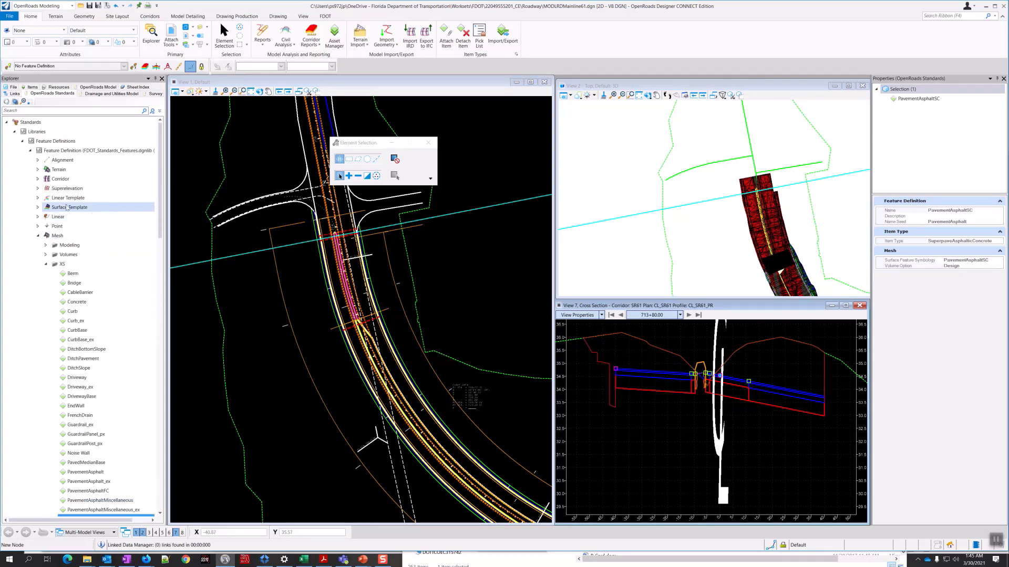
click(39, 236)
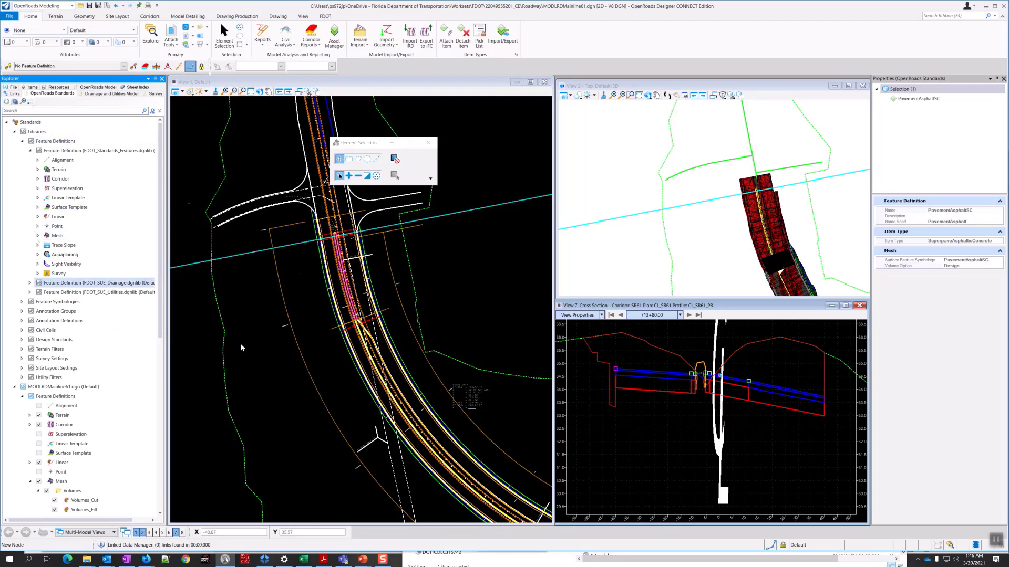
scroll(65, 394, down, 5)
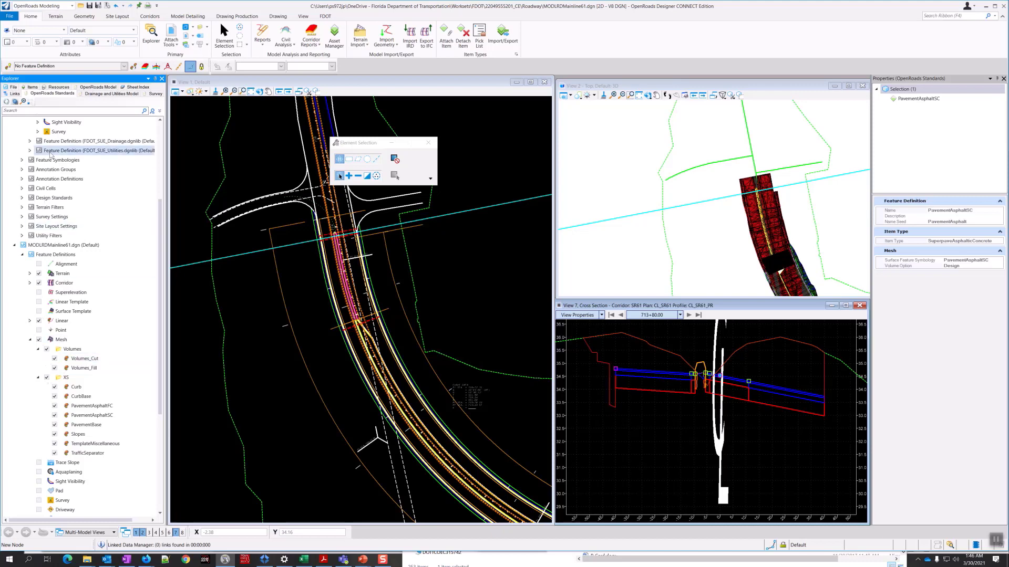
- Examine the OpenRoads model contents of the SR61 corridor and the terrain models in the referenced GDTMRD01.dgn
click(95, 87)
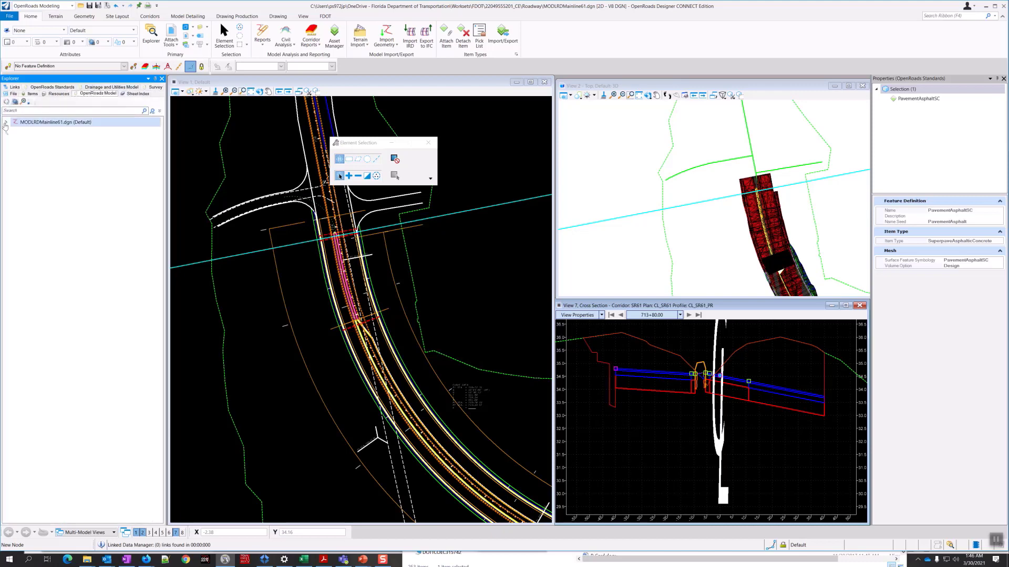
click(6, 121)
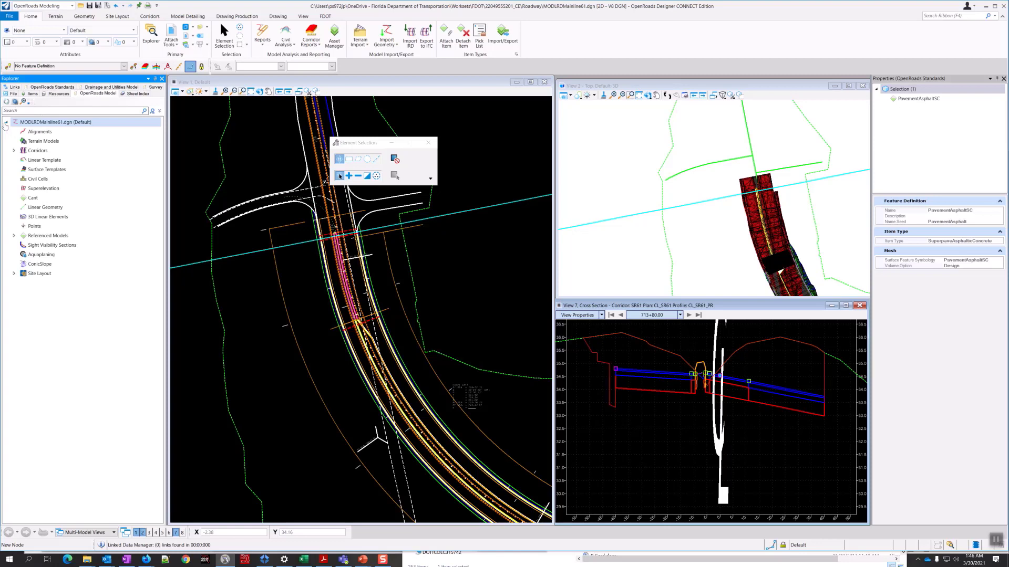
click(15, 151)
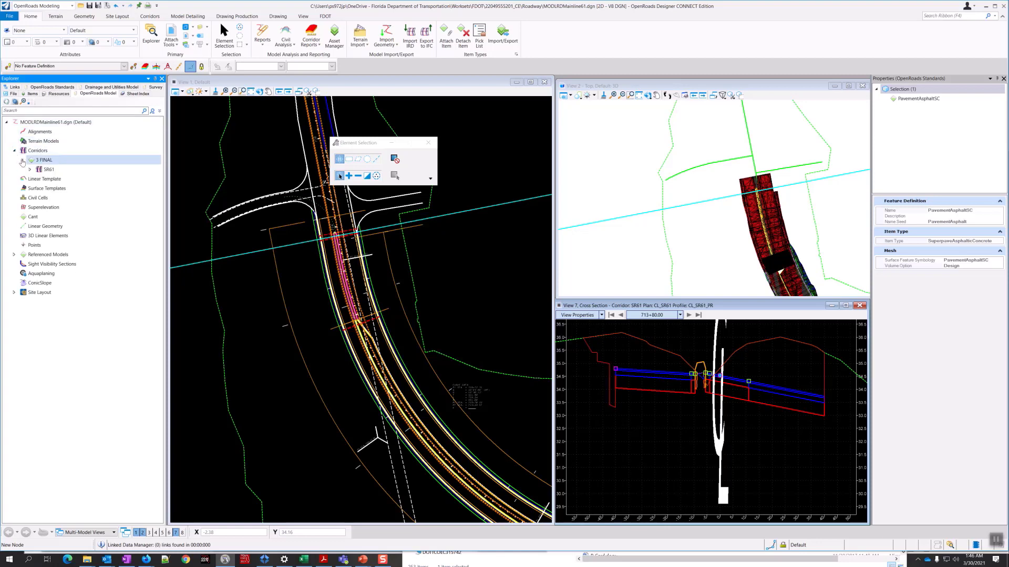
click(21, 160)
click(30, 170)
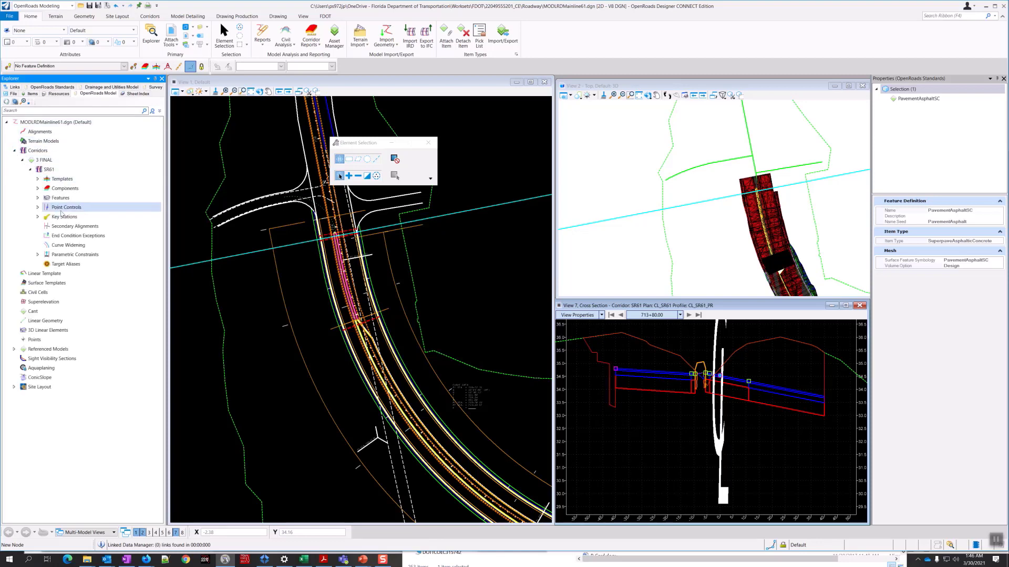
click(14, 350)
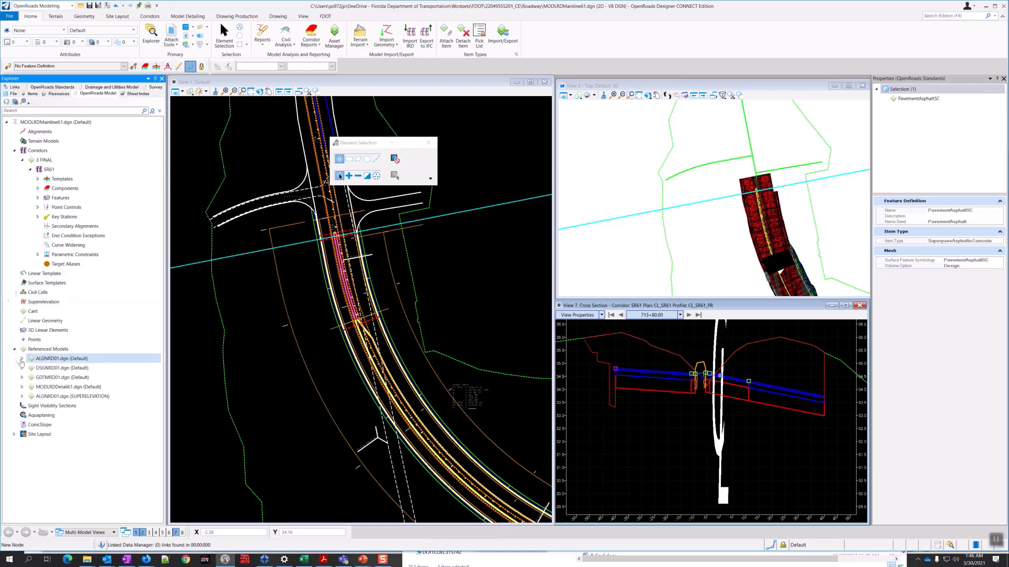
click(22, 377)
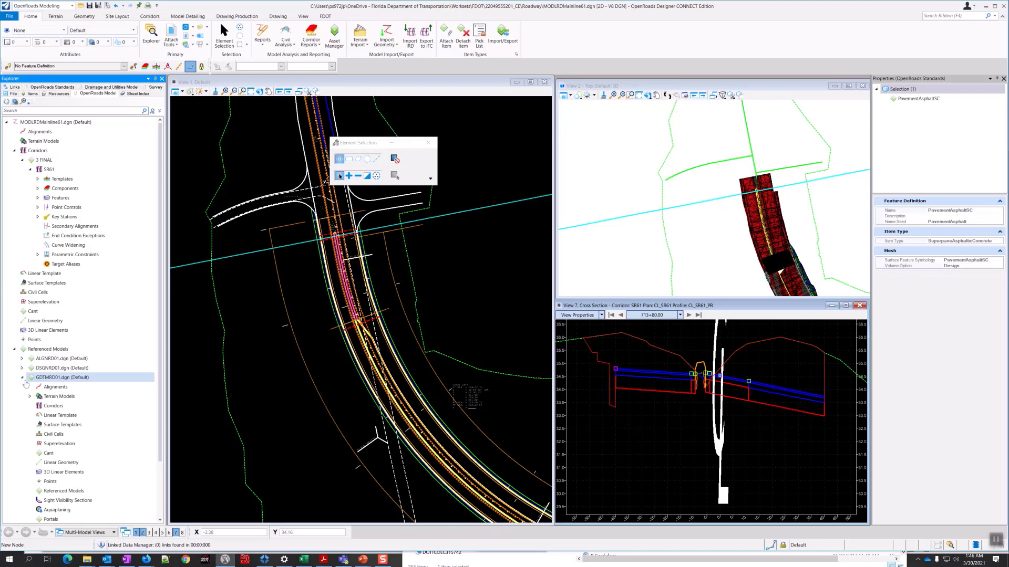
click(30, 397)
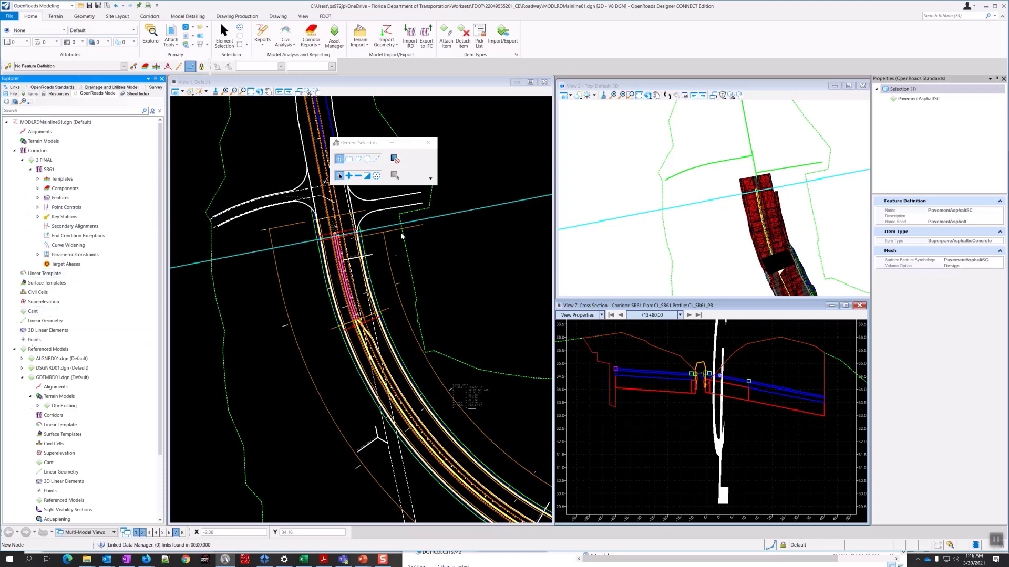
- Delete the Volumes_Cut mesh from the SR61 corridor in the 3D view
middle_drag(749, 237, 632, 171)
click(651, 121)
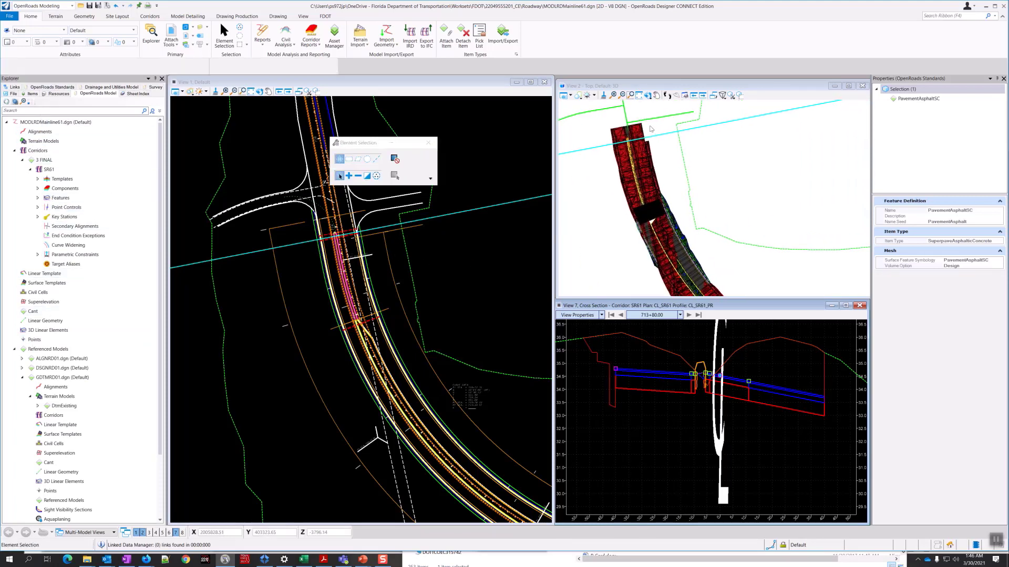
scroll(640, 131, up, 3)
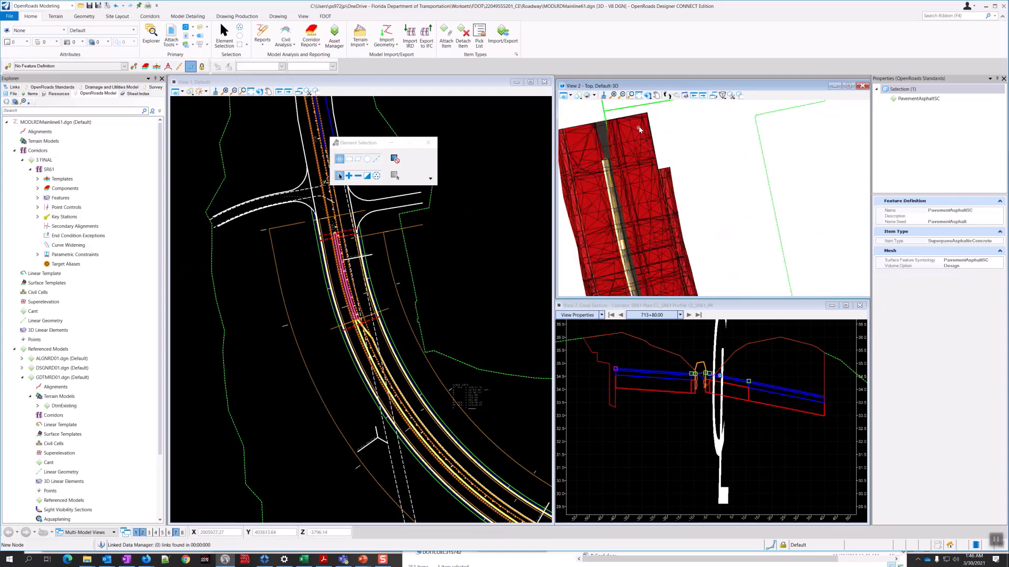
click(645, 126)
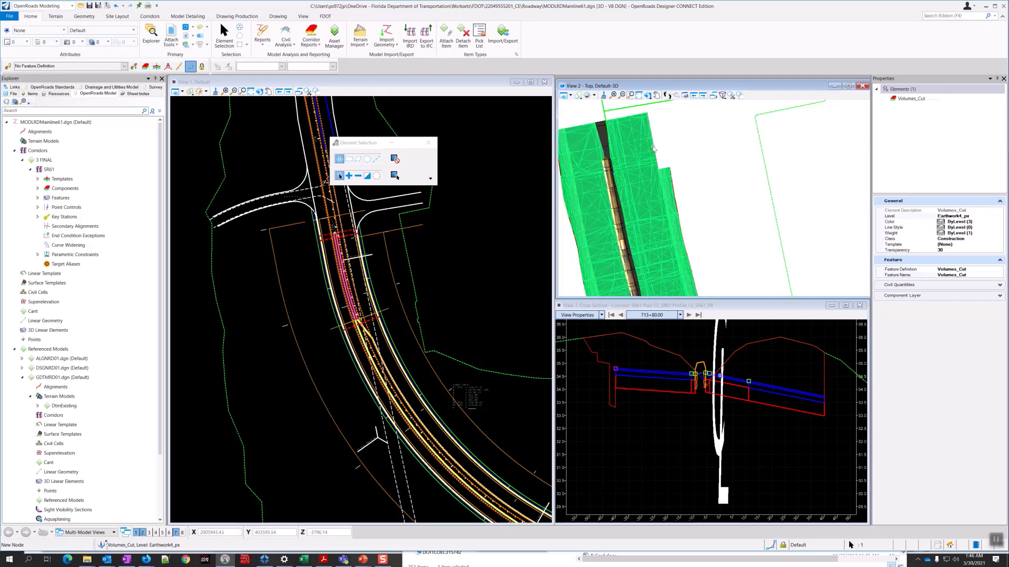
mouse_move(653, 149)
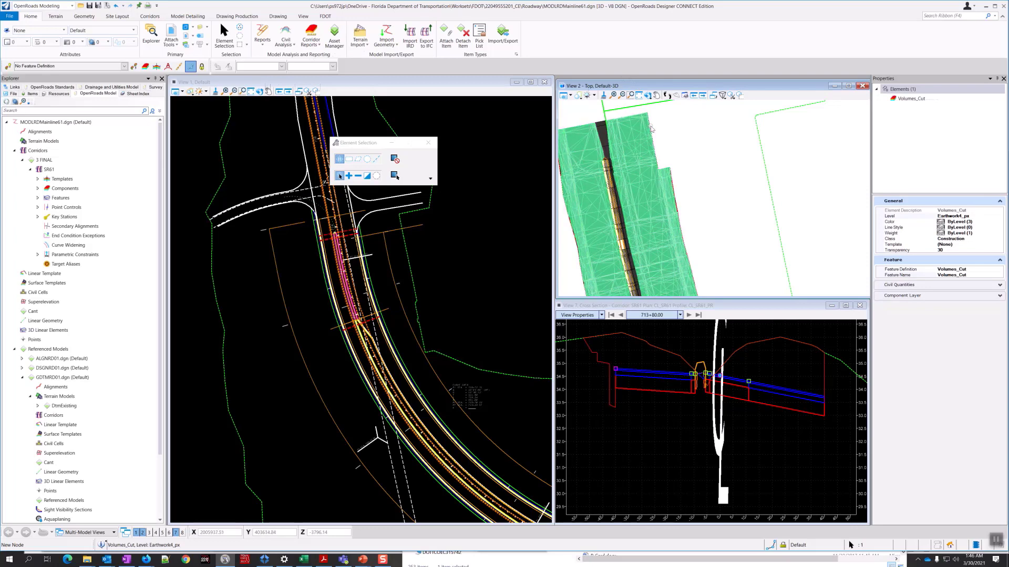
click(654, 131)
click(651, 132)
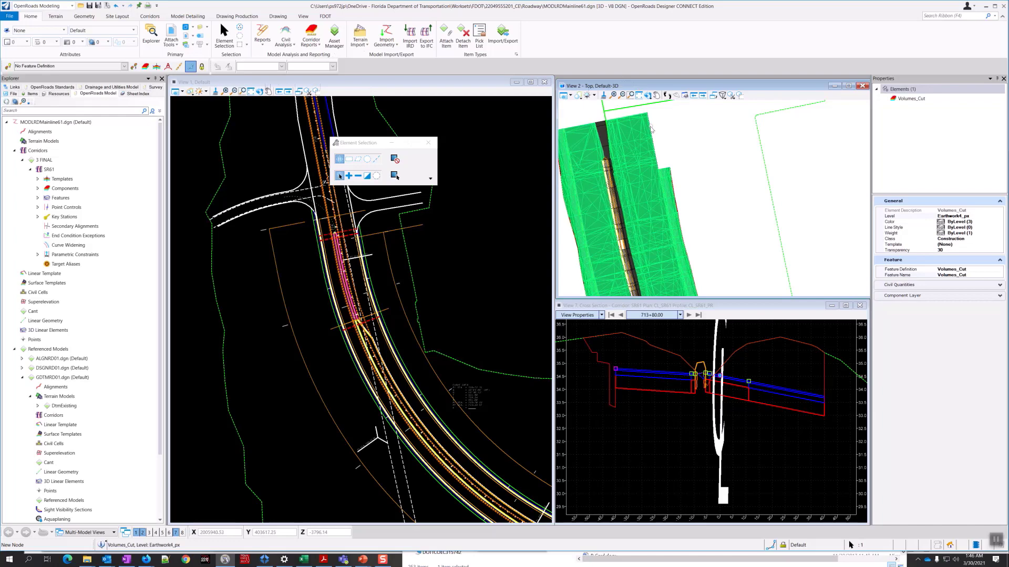
mouse_move(651, 129)
right_click(898, 99)
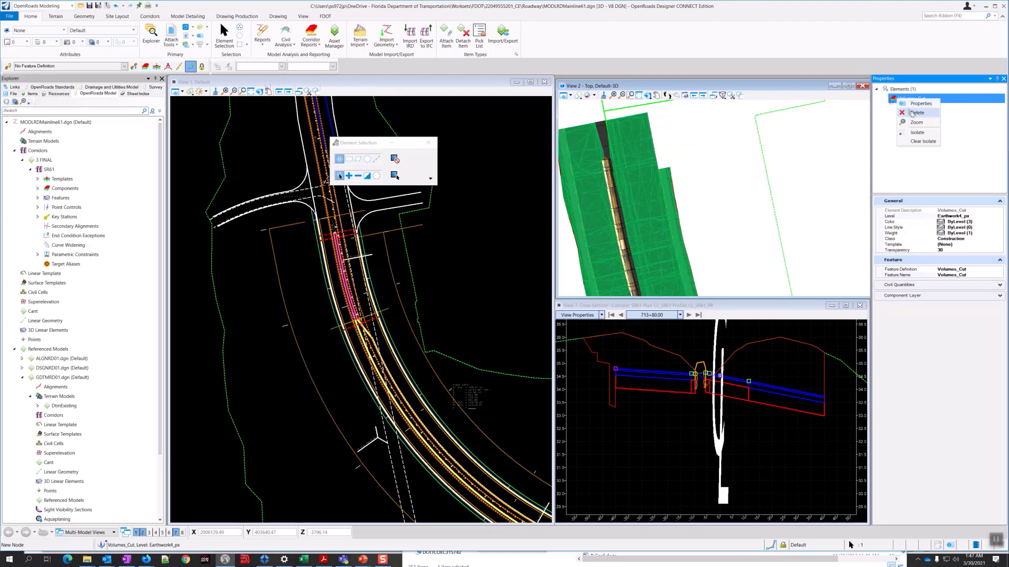
click(914, 113)
- Inspect the properties of the DTMPr surface template pavement at the corridor's far end, leaving nothing selected
scroll(695, 134, down, 5)
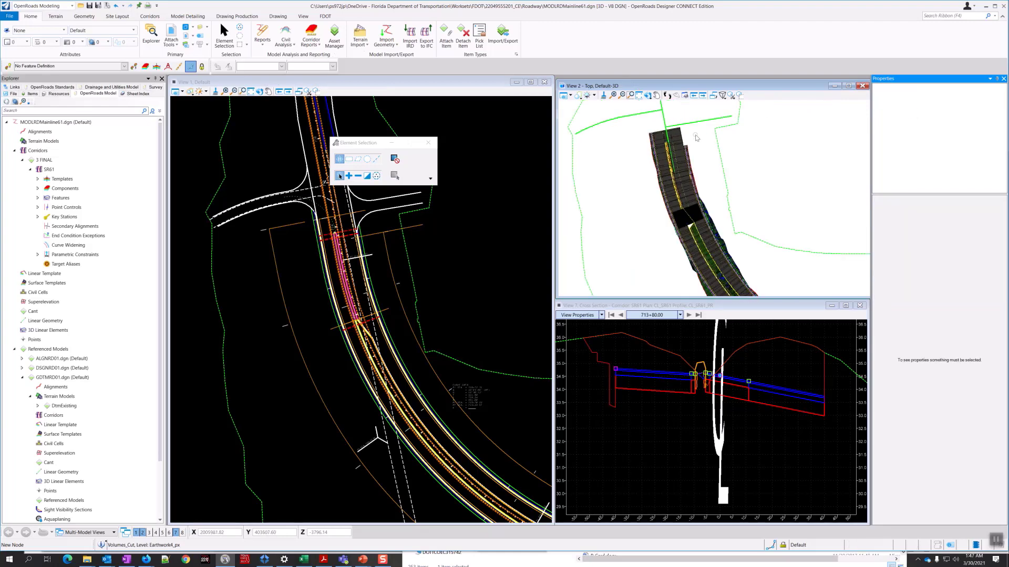
scroll(747, 197, up, 5)
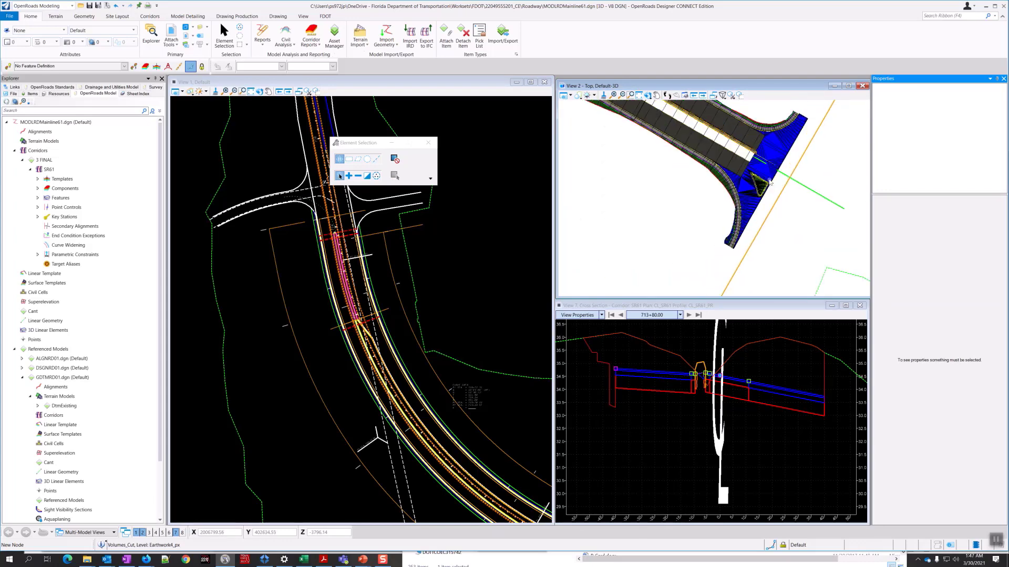
scroll(772, 161, up, 2)
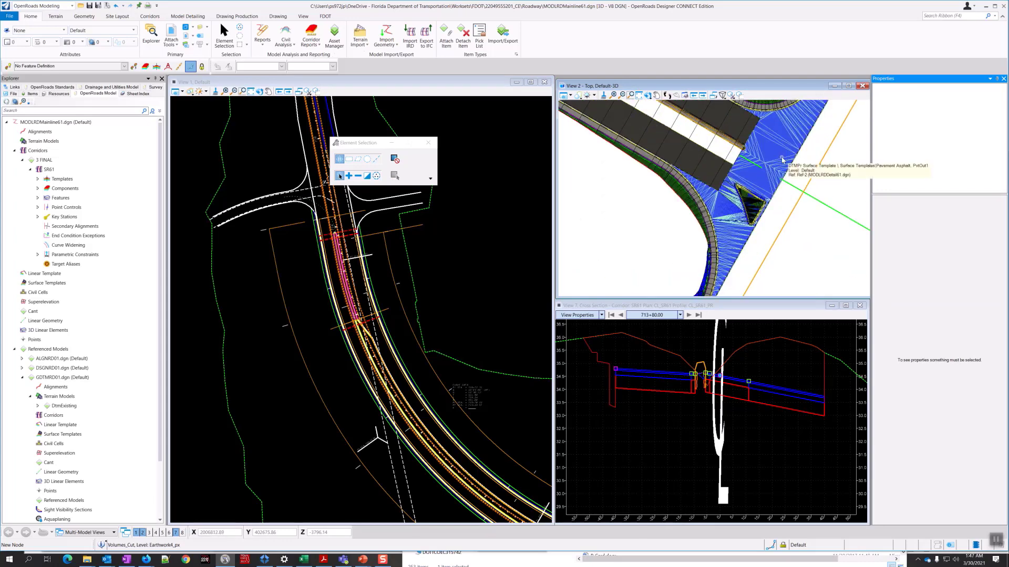
click(782, 161)
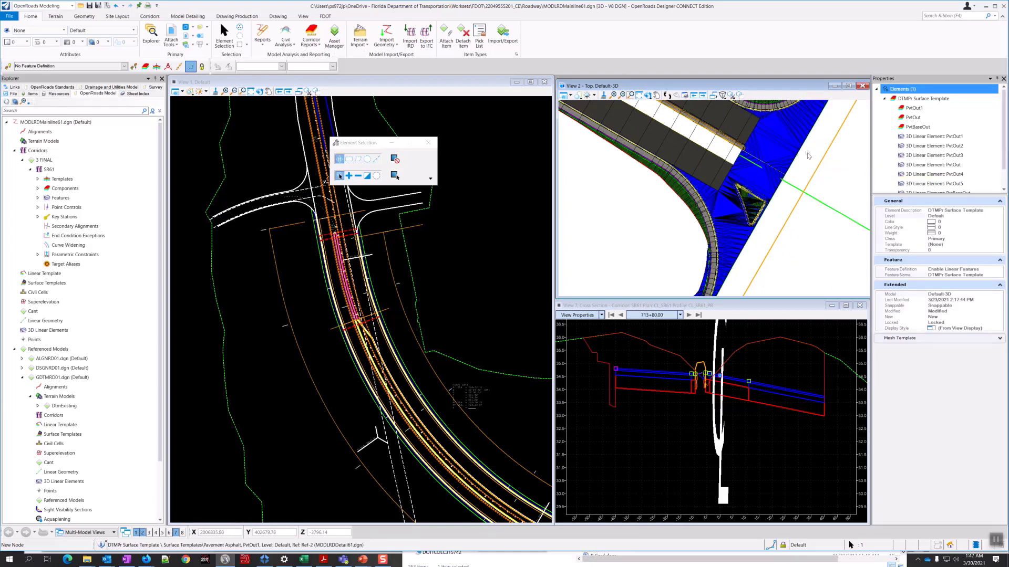
click(807, 156)
scroll(807, 155, down, 3)
scroll(808, 156, down, 2)
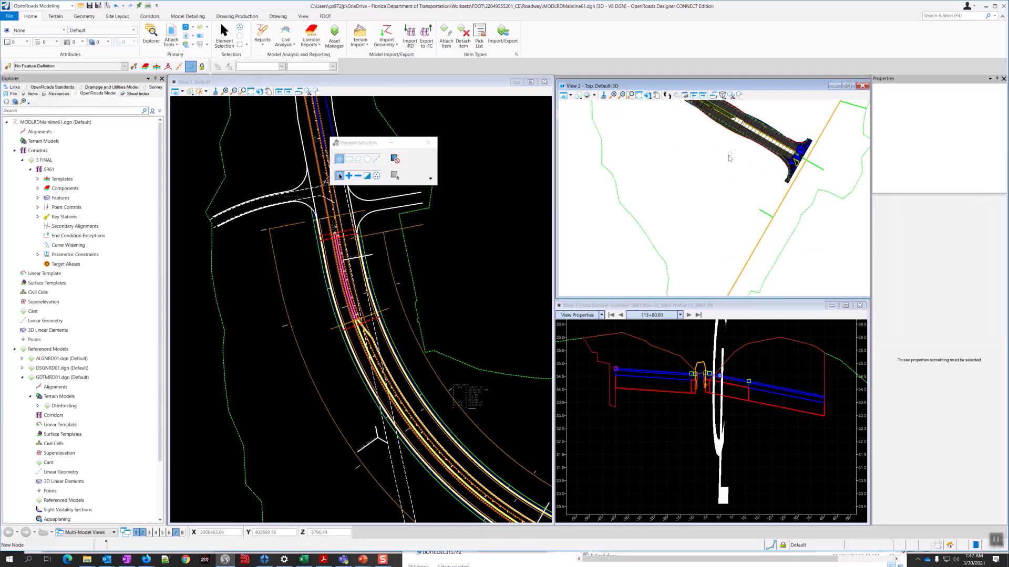
- Examine the properties and available actions of the LT_FILL slope mesh along the corridor's edge
middle_drag(730, 155, 671, 238)
scroll(636, 175, up, 5)
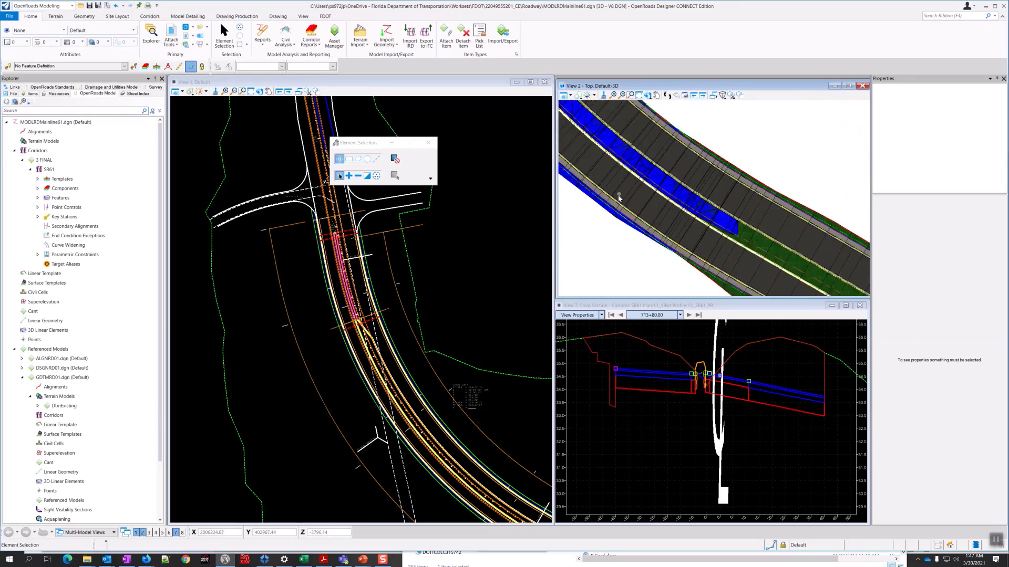
scroll(610, 216, up, 2)
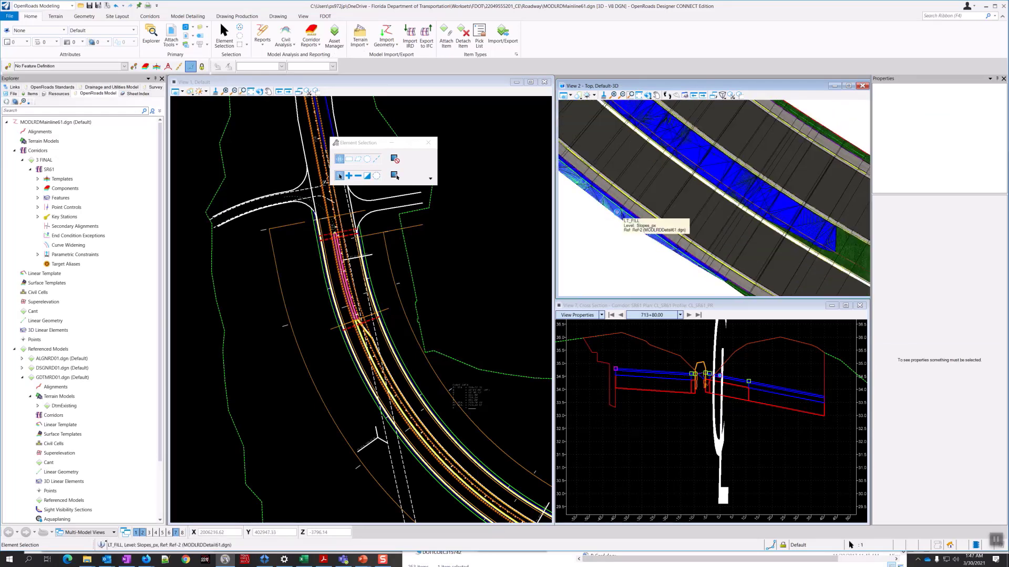
click(618, 211)
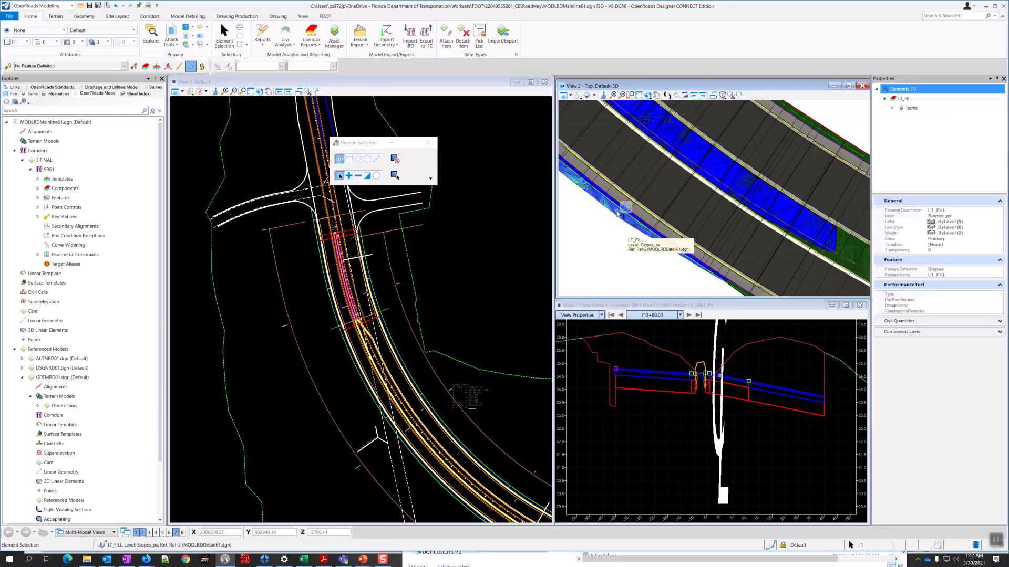
click(906, 99)
right_click(906, 102)
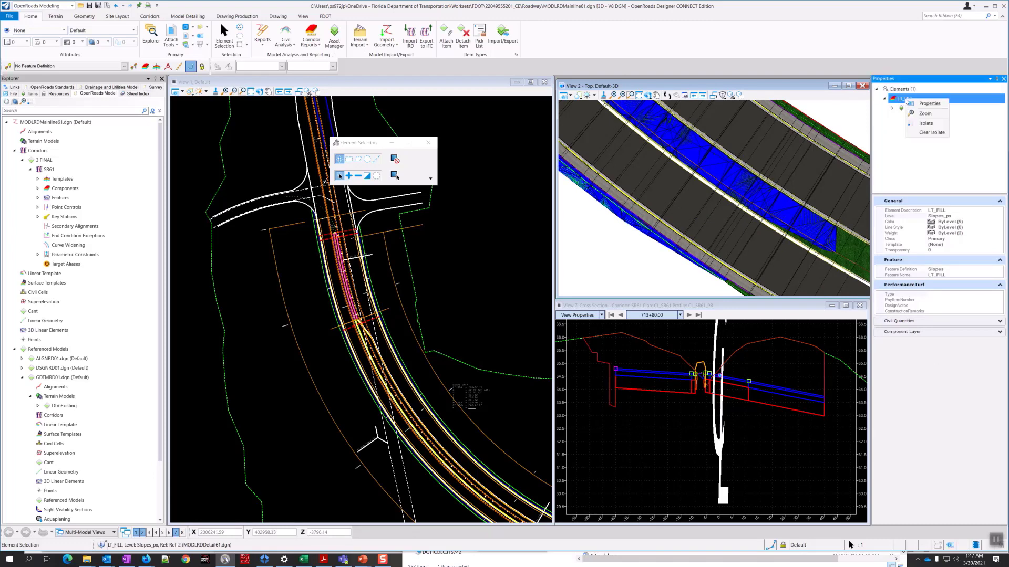
click(901, 100)
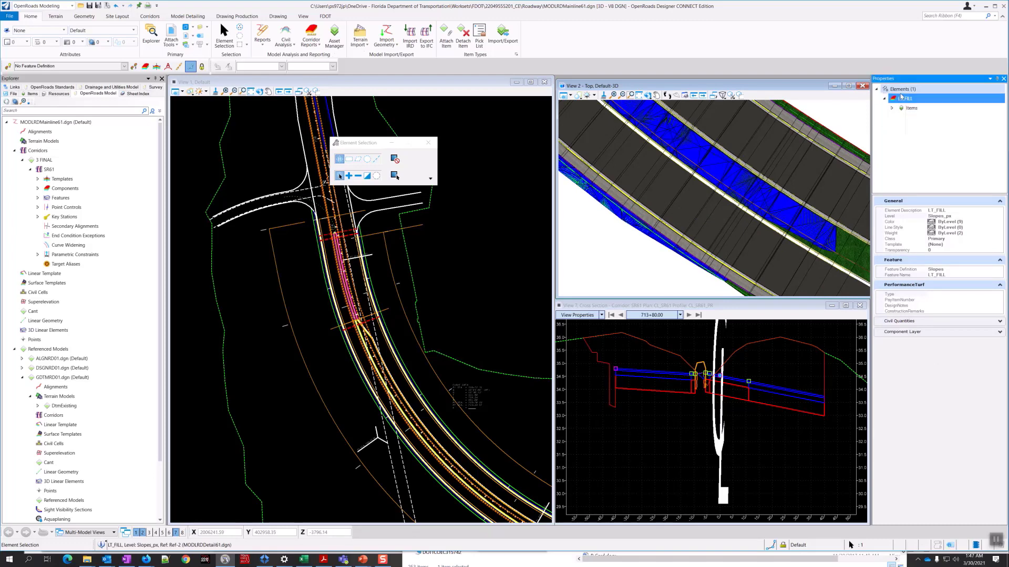
- Hide all XS mesh features of MODLRDMainline61.dgn and select the Volumes_Fill mesh in the 3D view
click(616, 212)
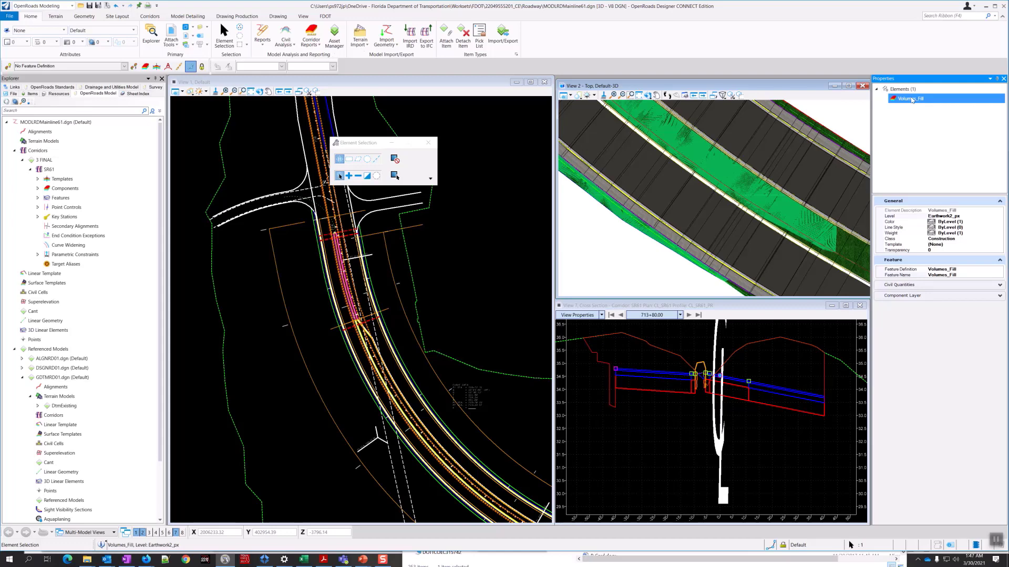
right_click(912, 100)
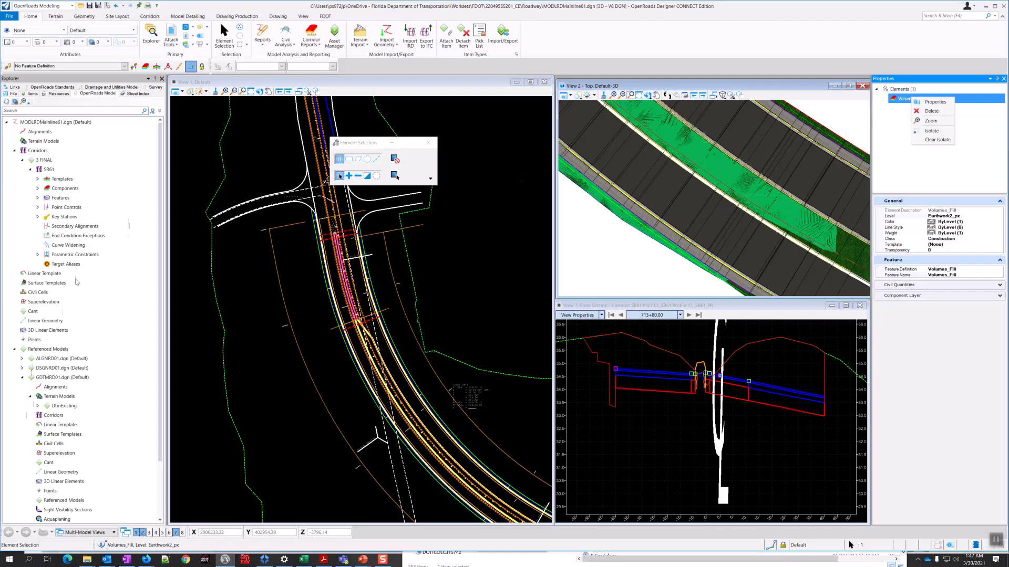
drag(159, 196, 159, 255)
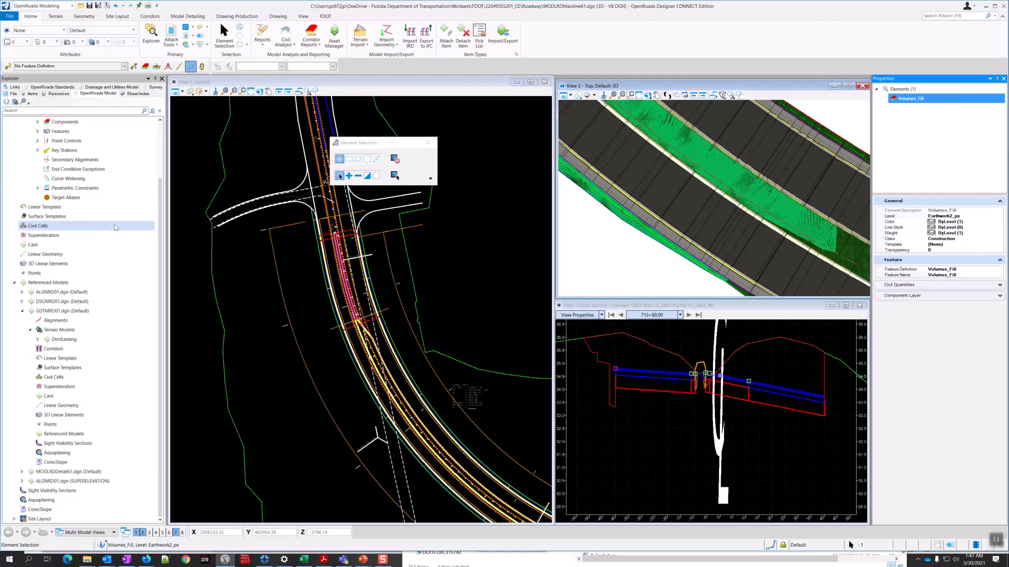
scroll(64, 121, up, 3)
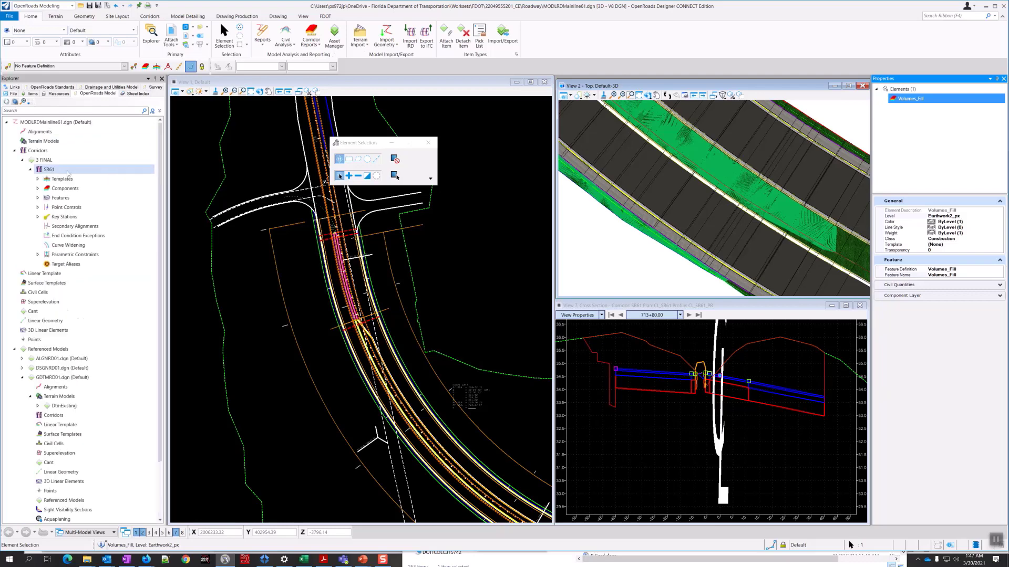
click(59, 88)
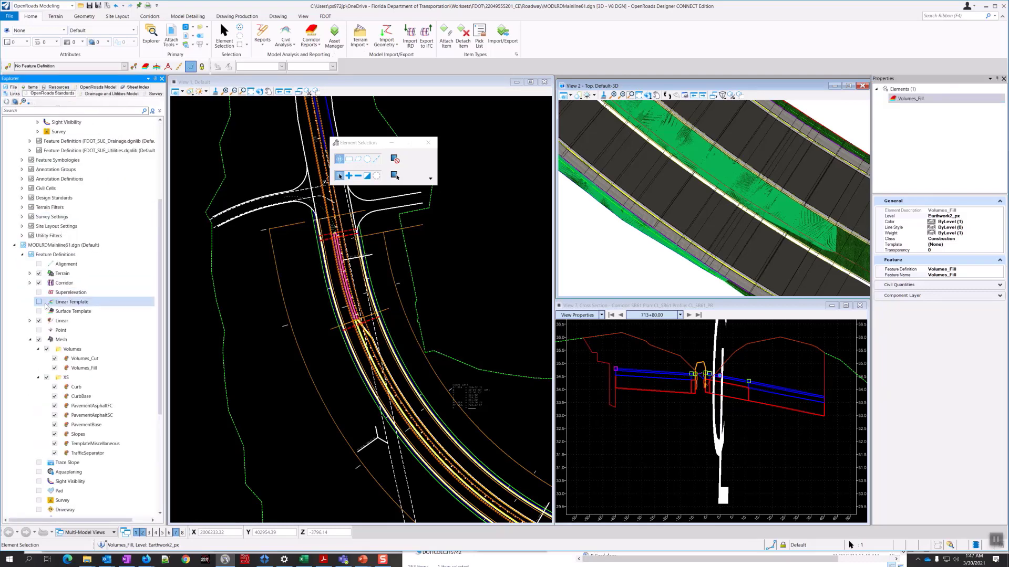
click(46, 378)
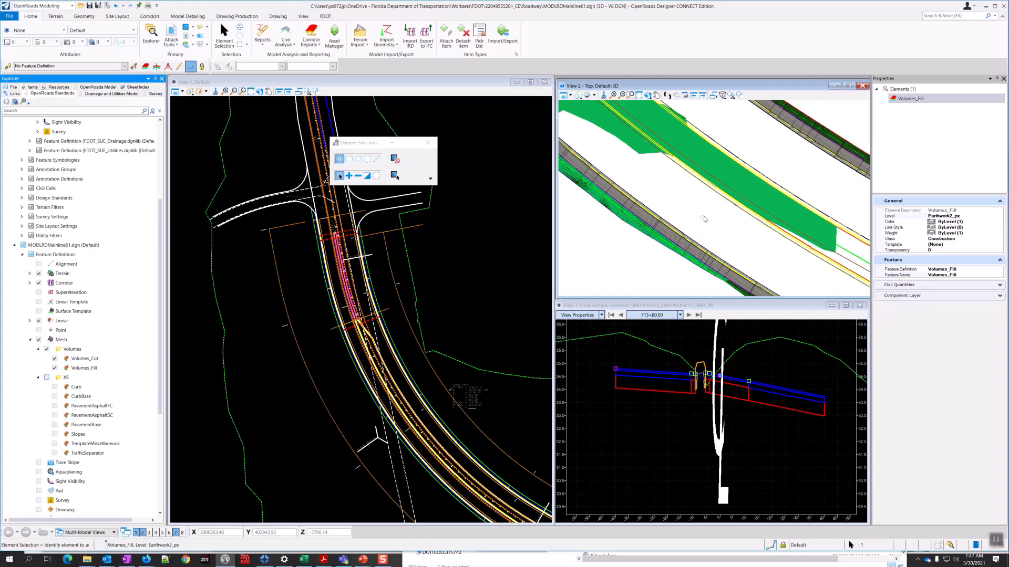
click(647, 152)
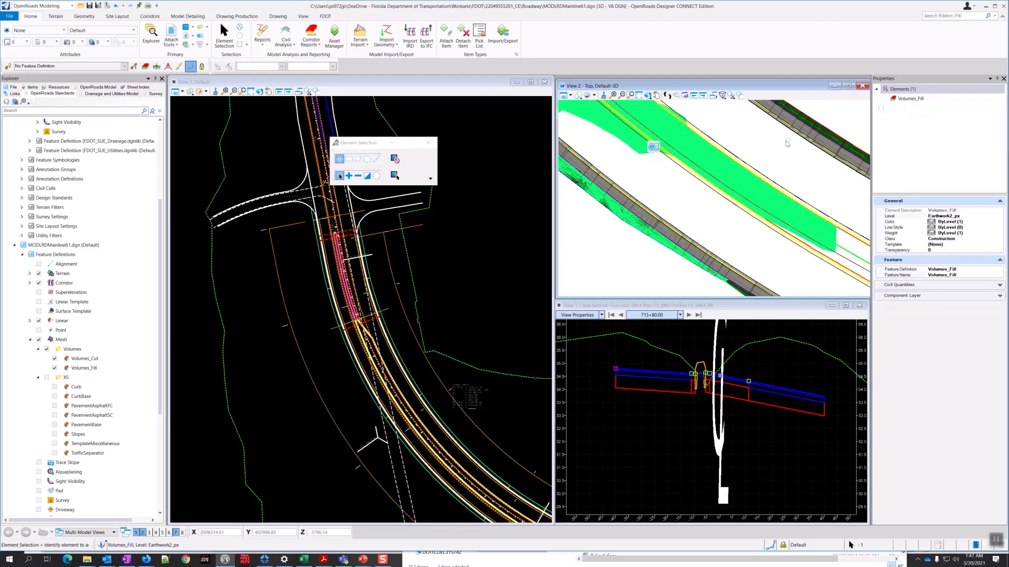
- Delete the selected Volumes_Fill mesh and turn all XS mesh features of MODLRDMainline61.dgn back on
key(Escape)
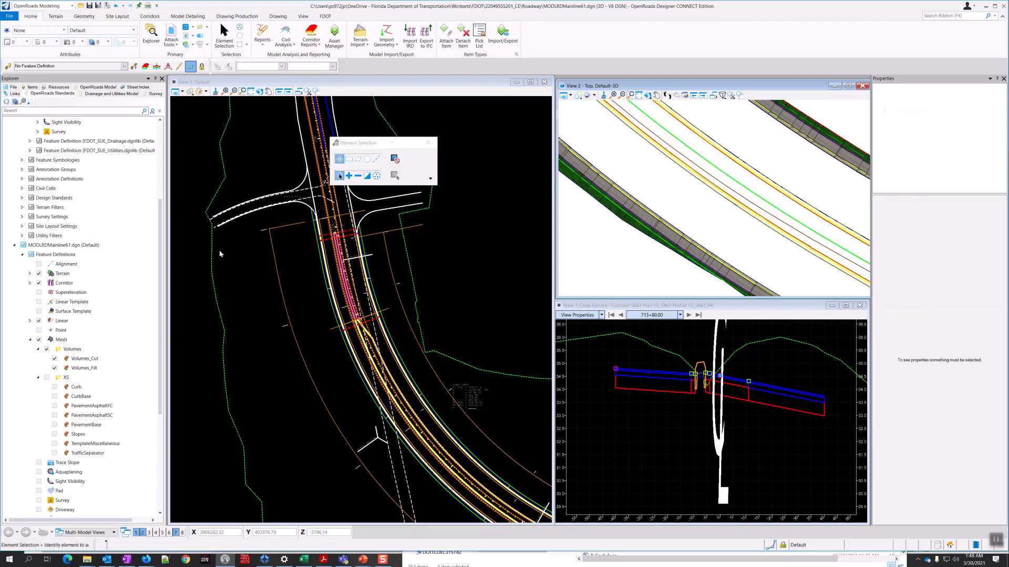
click(47, 378)
click(46, 377)
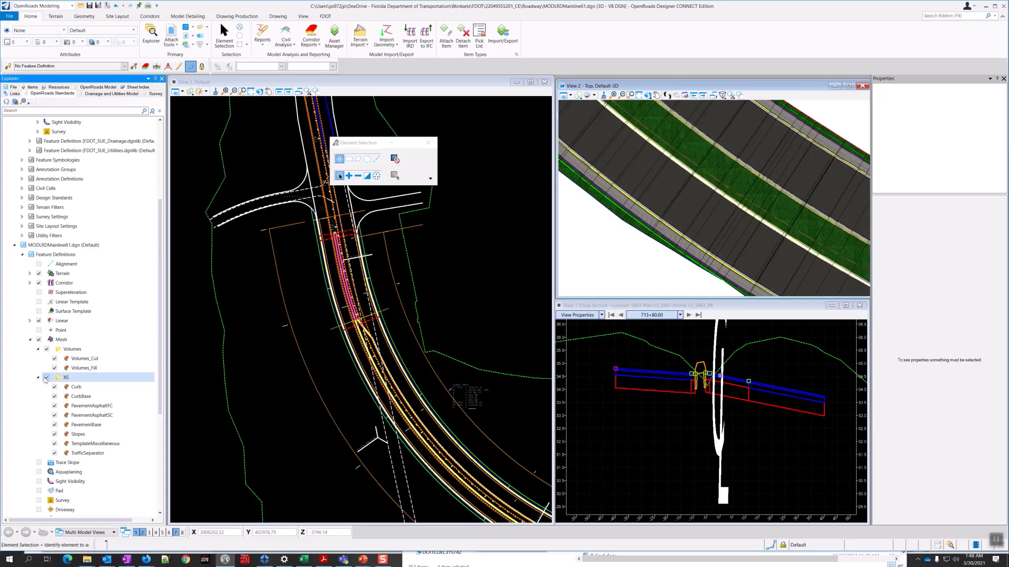
scroll(611, 229, down, 2)
scroll(610, 230, down, 2)
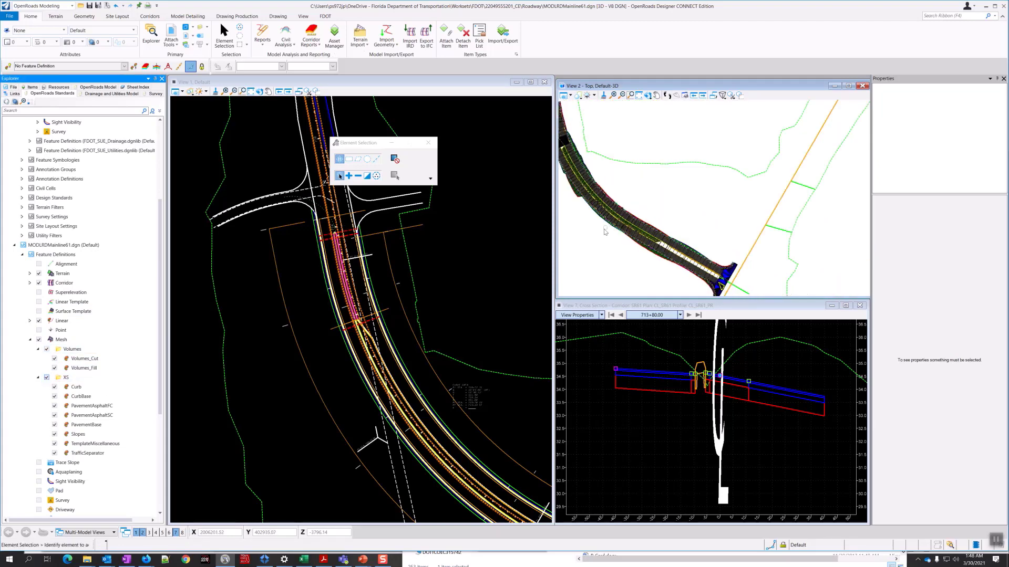
scroll(600, 234, down, 2)
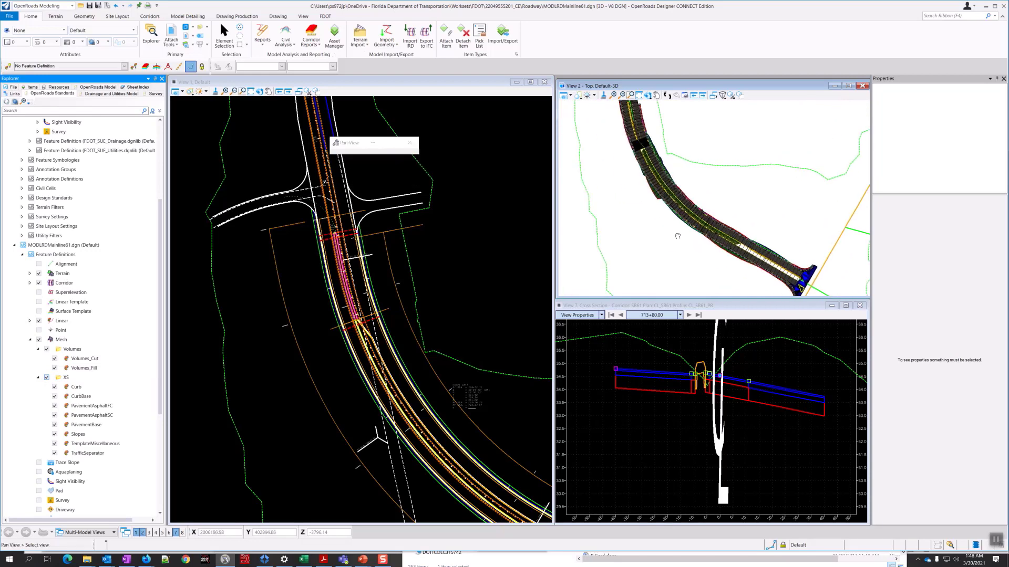
- Attach MODLRD_Existing_Features01.dgn to the 2D model as a reference, using its Default model, Coincident - World orientation and Live Nesting
click(389, 233)
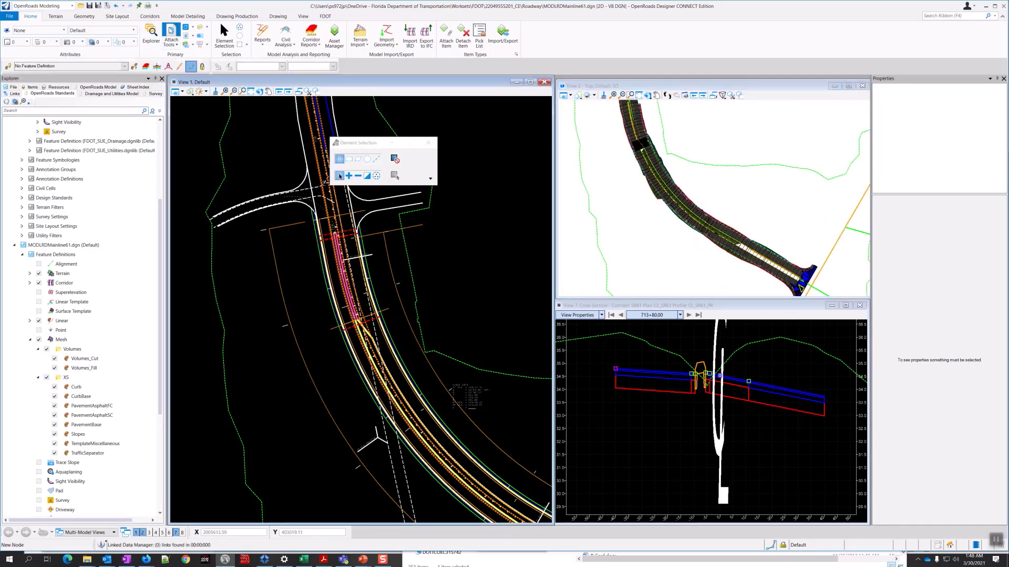
click(171, 32)
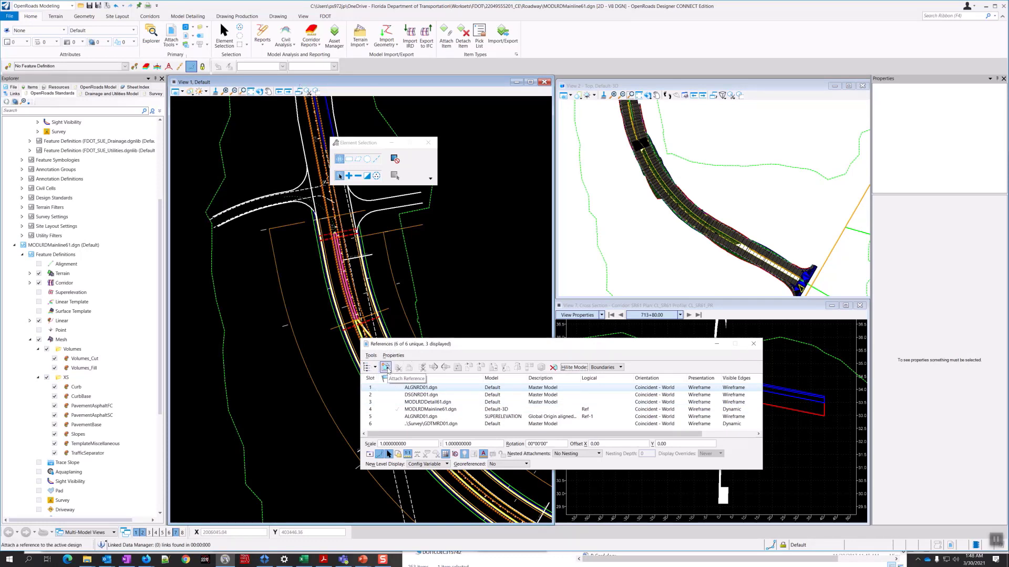
click(386, 367)
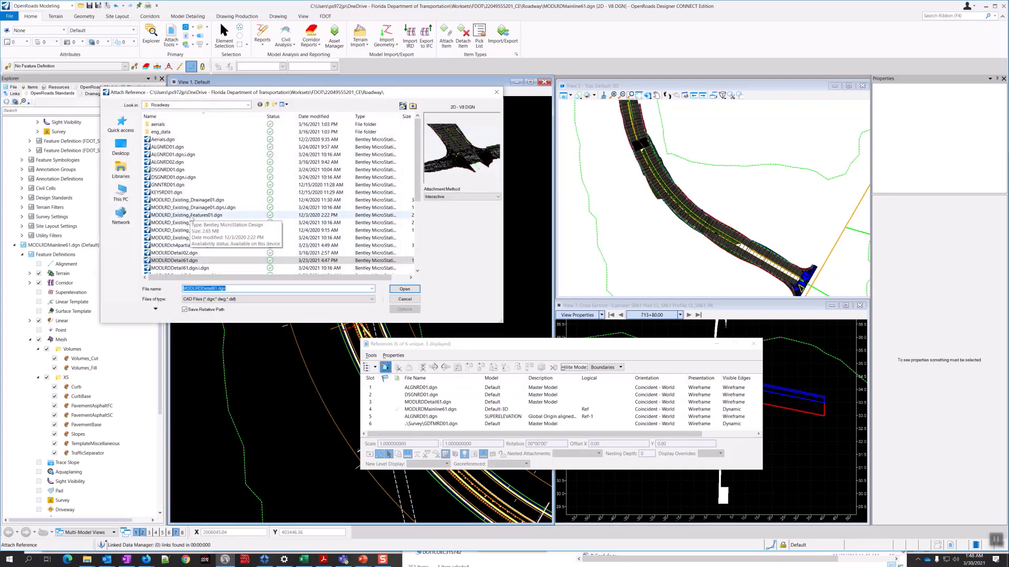
click(204, 215)
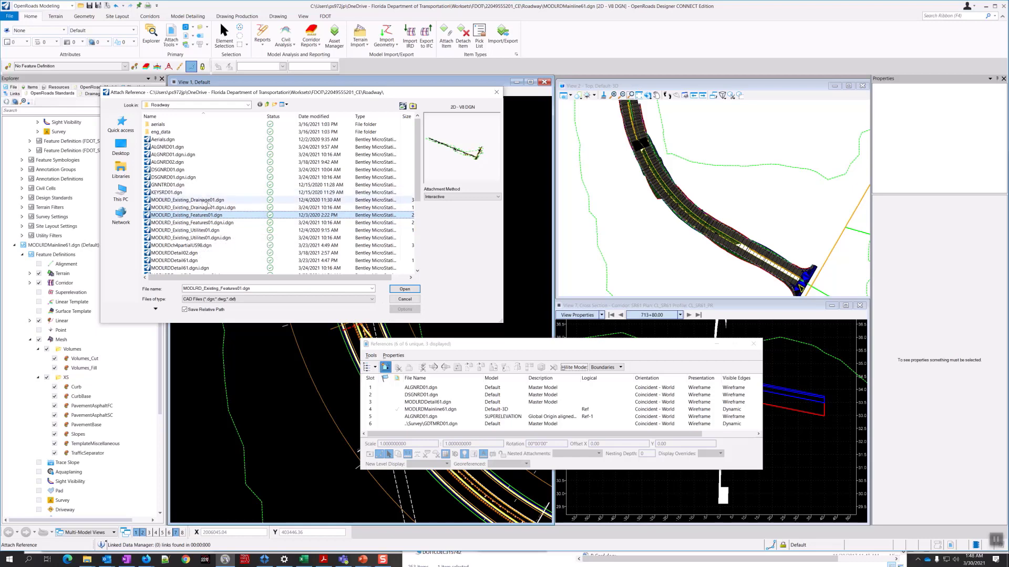
click(403, 290)
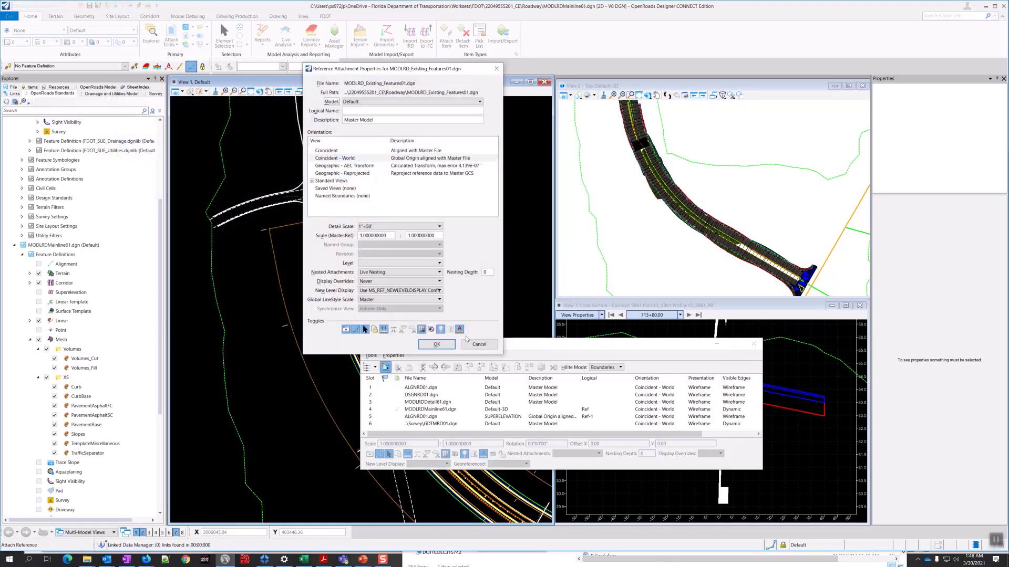
click(437, 344)
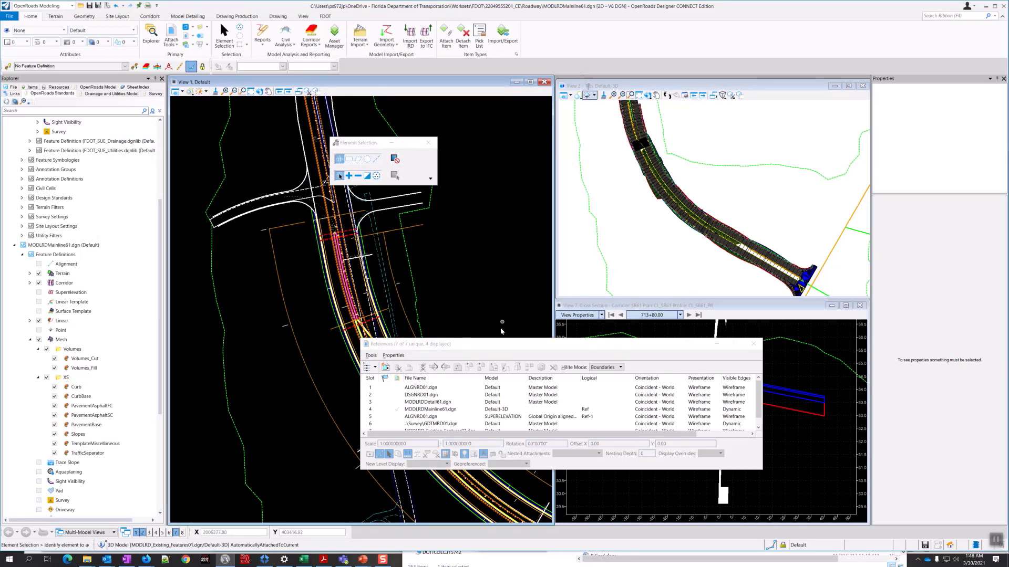
- Check the reference lists of the 2D and 3D models for MODLRD_Existing_Features01.dgn and look for its features in the 3D view
click(759, 423)
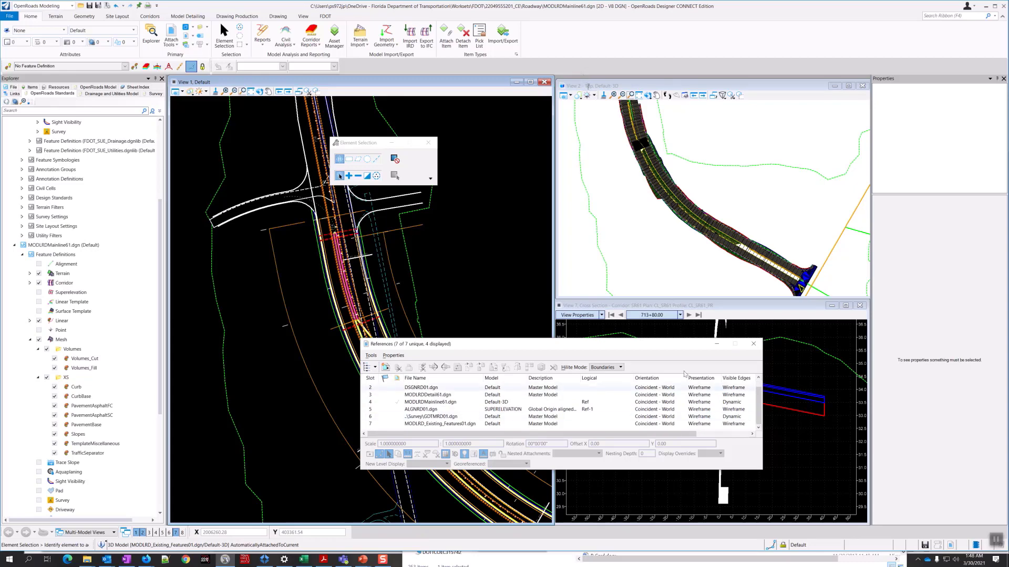
click(635, 86)
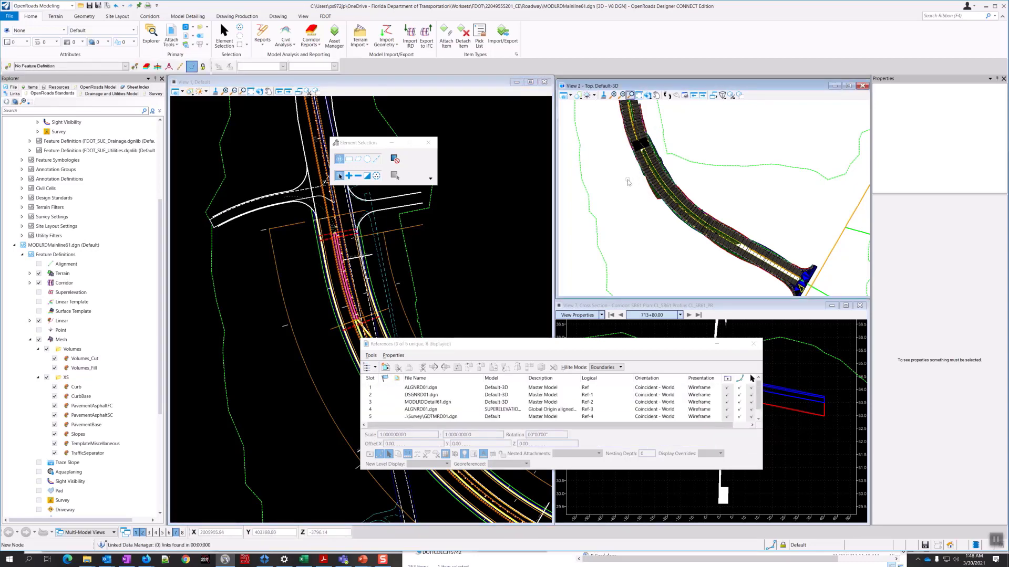
scroll(631, 179, down, 2)
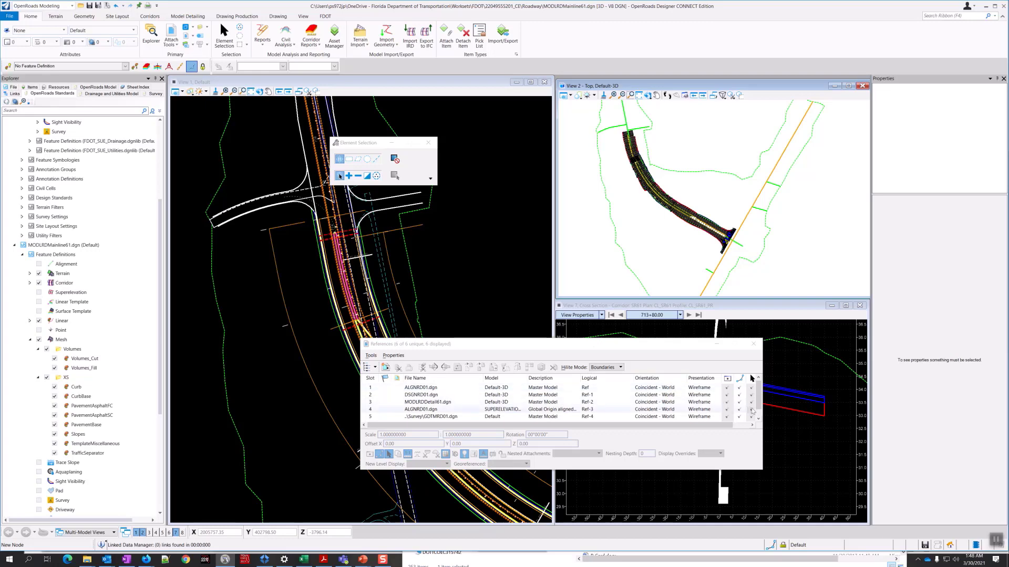
click(758, 417)
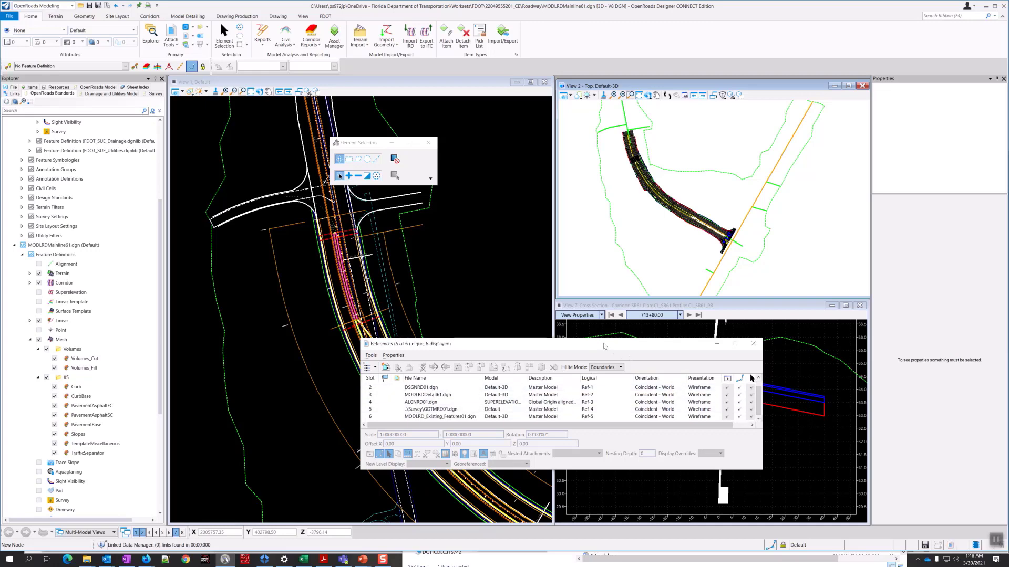
drag(610, 340, 590, 302)
scroll(648, 240, down, 2)
scroll(648, 240, up, 6)
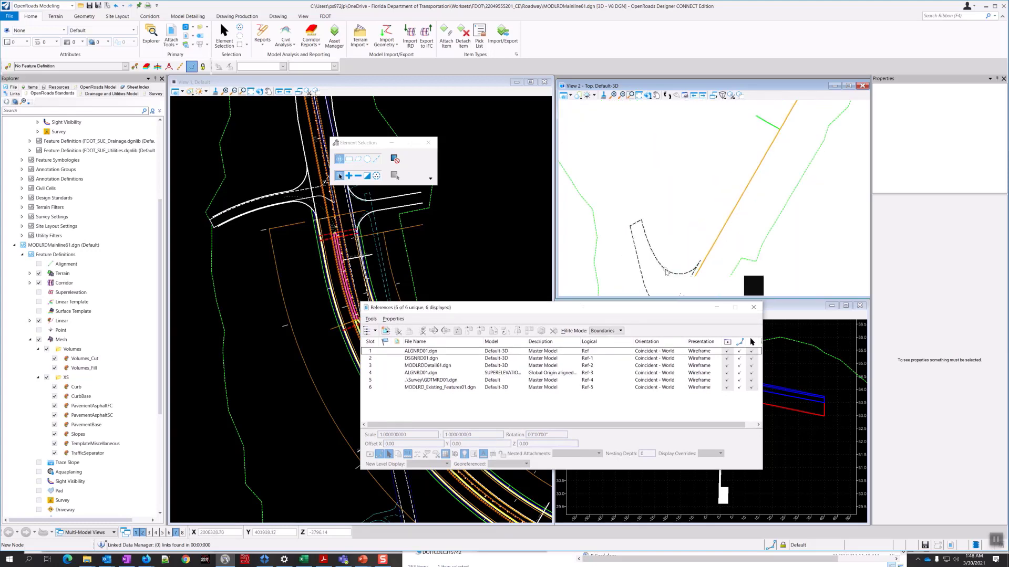
mouse_move(666, 272)
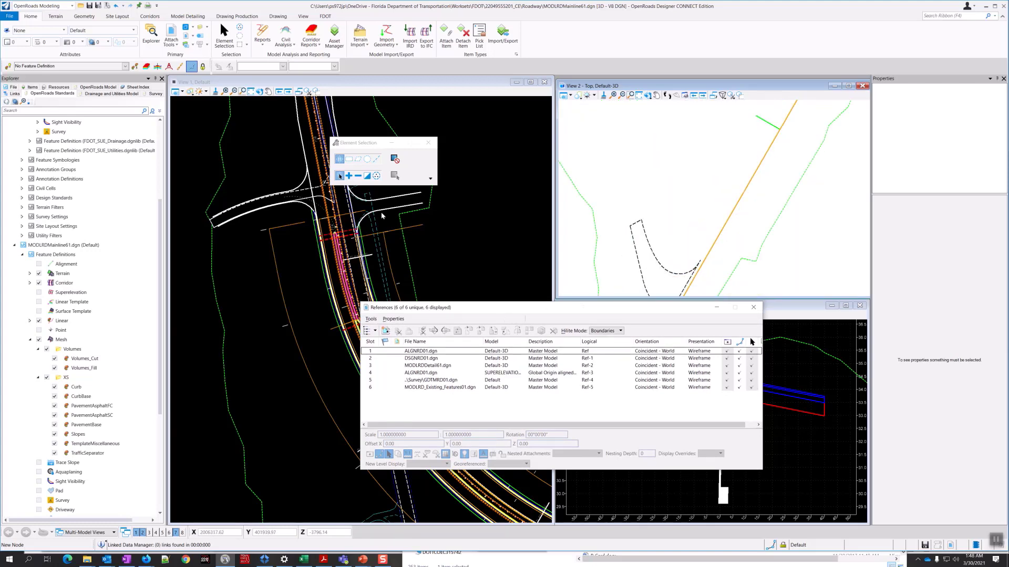
- Turn on all levels of the MODLRD_Existing_Features01.dgn reference in the 3D view
click(201, 27)
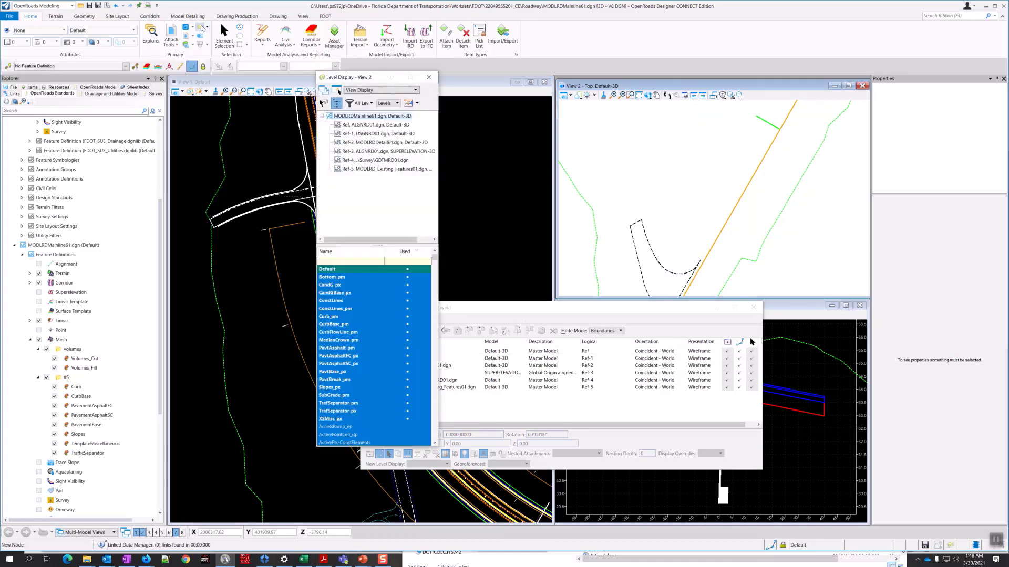
click(388, 168)
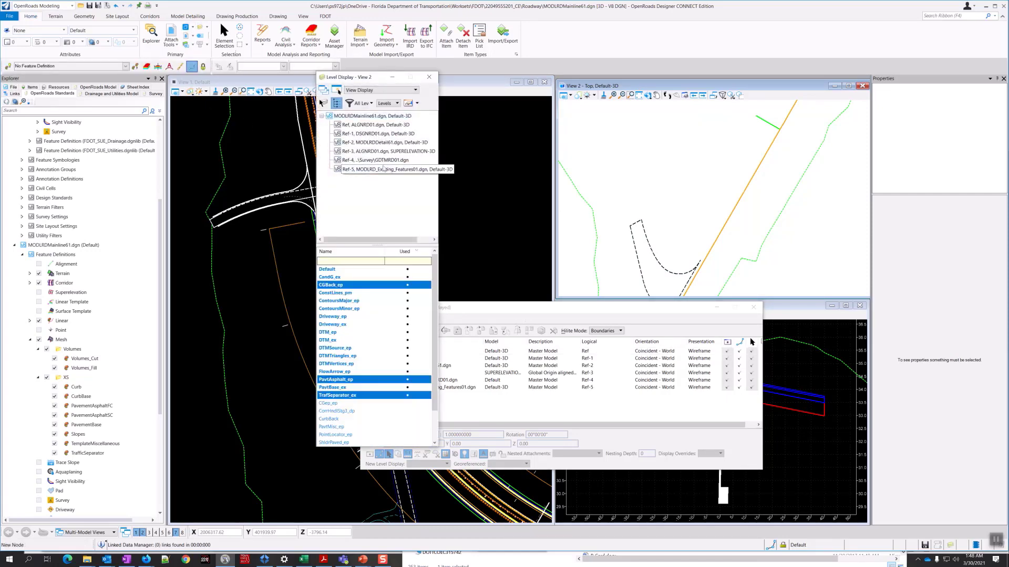
right_click(371, 303)
click(369, 343)
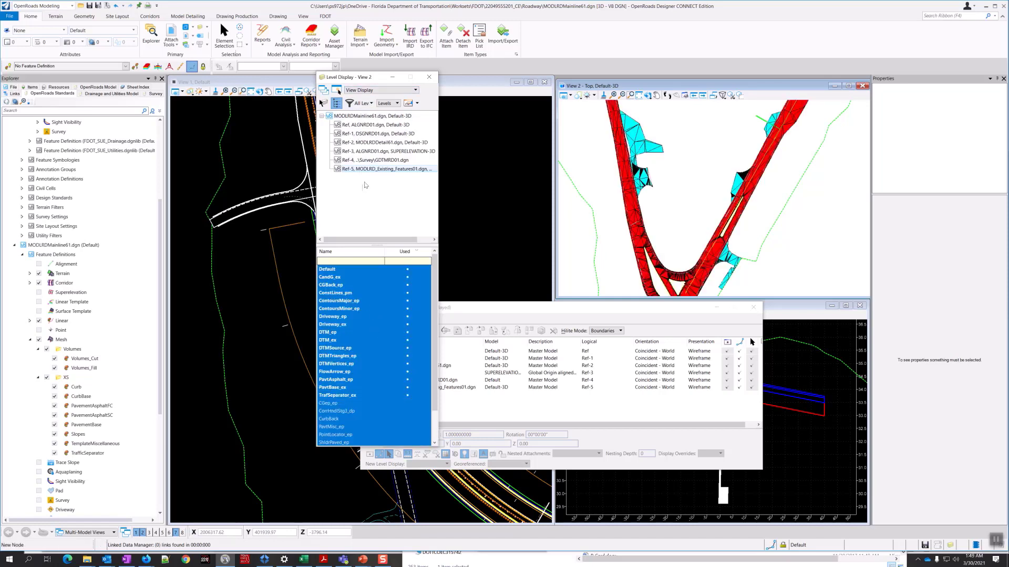
- Switch the MODLRD_Existing_Features01.dgn reference off and back on in the 3D view's level display, and close the level settings
right_click(374, 169)
click(404, 198)
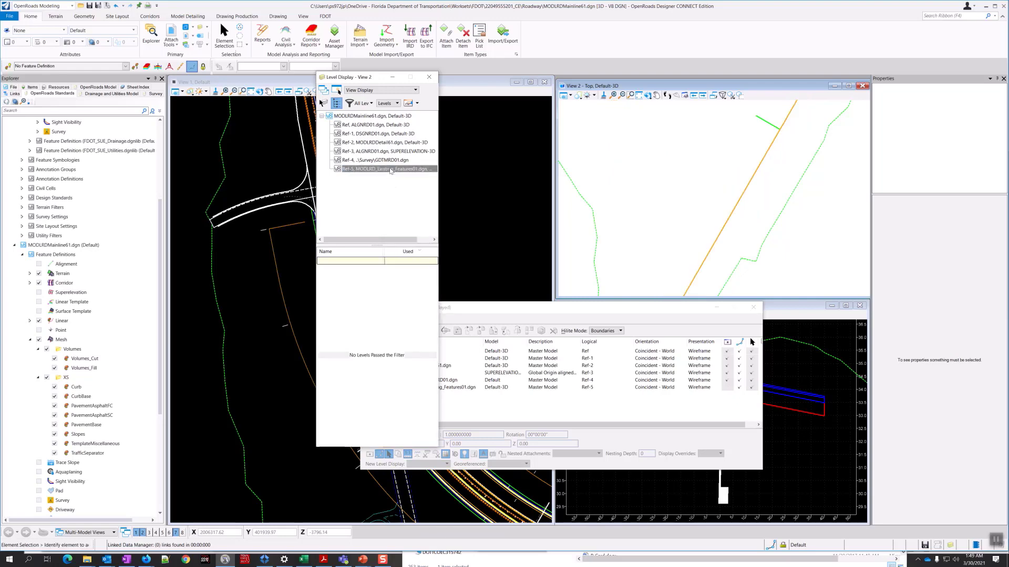
right_click(390, 171)
click(411, 196)
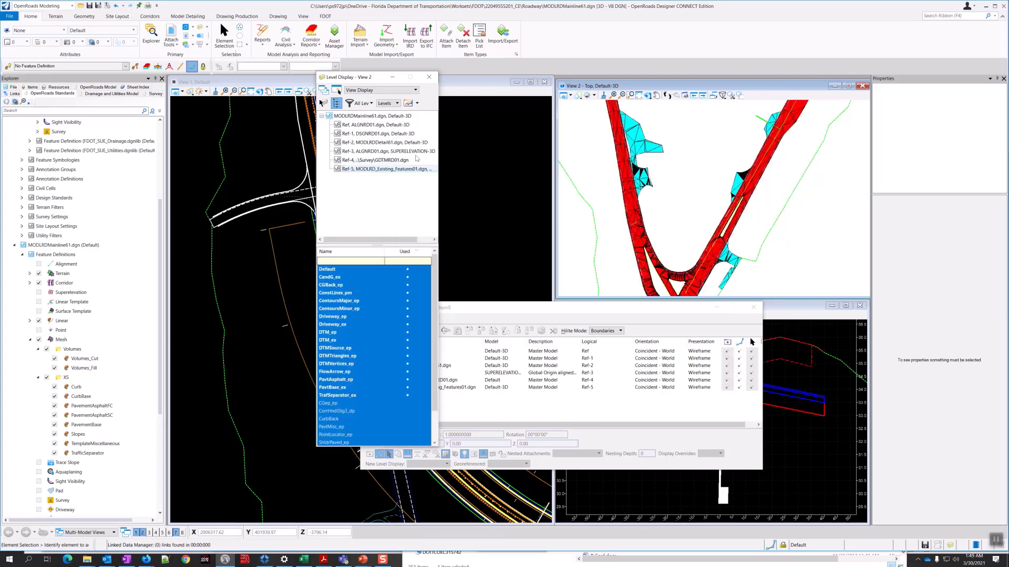
click(429, 76)
- Examine where the existing pavement features meet the SR61 corridor at both of its ends in the 3D view
scroll(652, 194, down, 3)
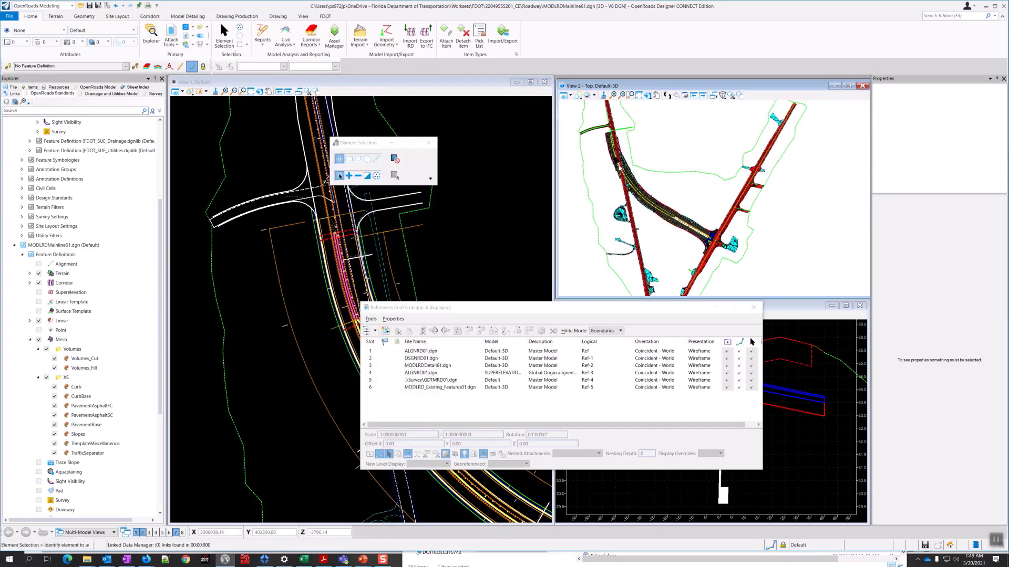
scroll(625, 161, up, 4)
scroll(618, 140, up, 2)
scroll(619, 150, down, 2)
scroll(617, 151, up, 4)
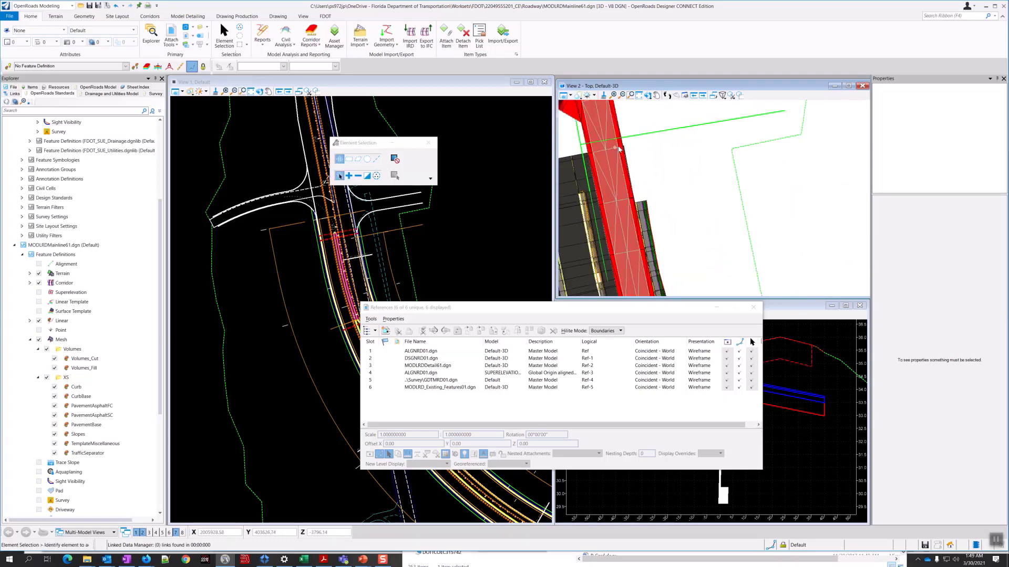
scroll(621, 148, down, 4)
scroll(621, 149, down, 2)
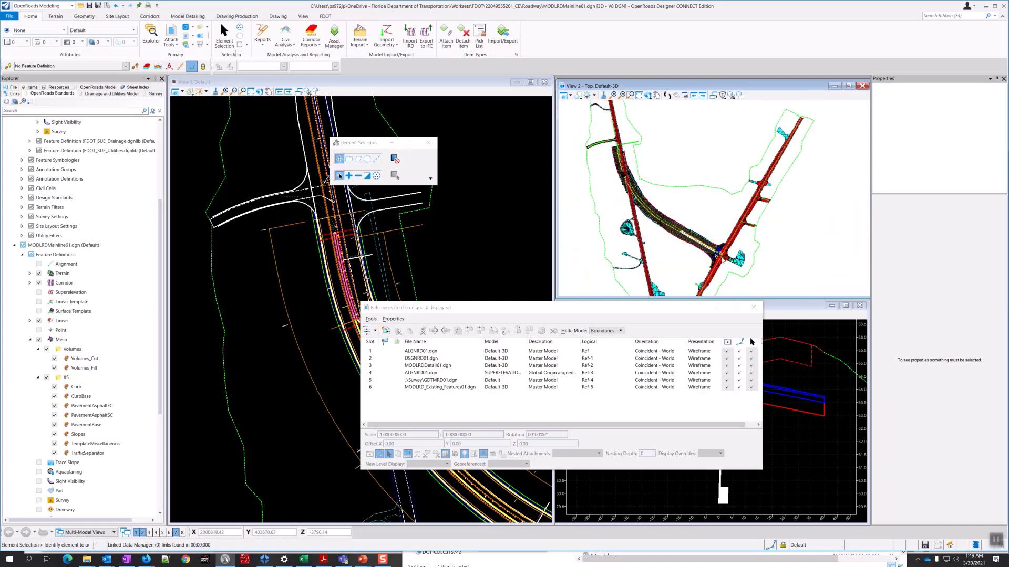
scroll(722, 268, up, 5)
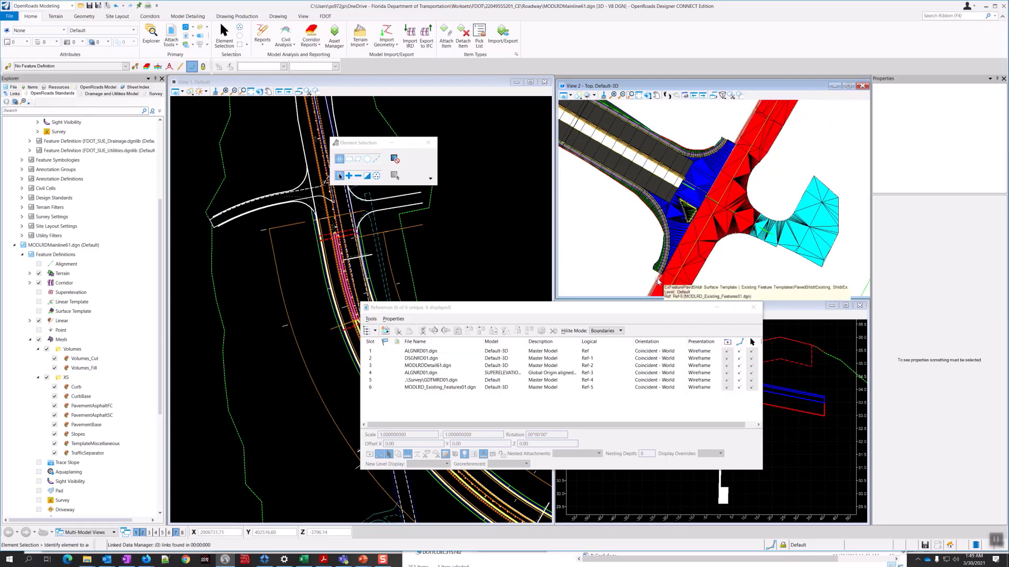
- Create cut and fill volumes with the Volumes_Cut and Volumes_Fill feature definitions, leaving the unsuitable, custom and substrate computations off
click(607, 367)
drag(502, 321, 493, 374)
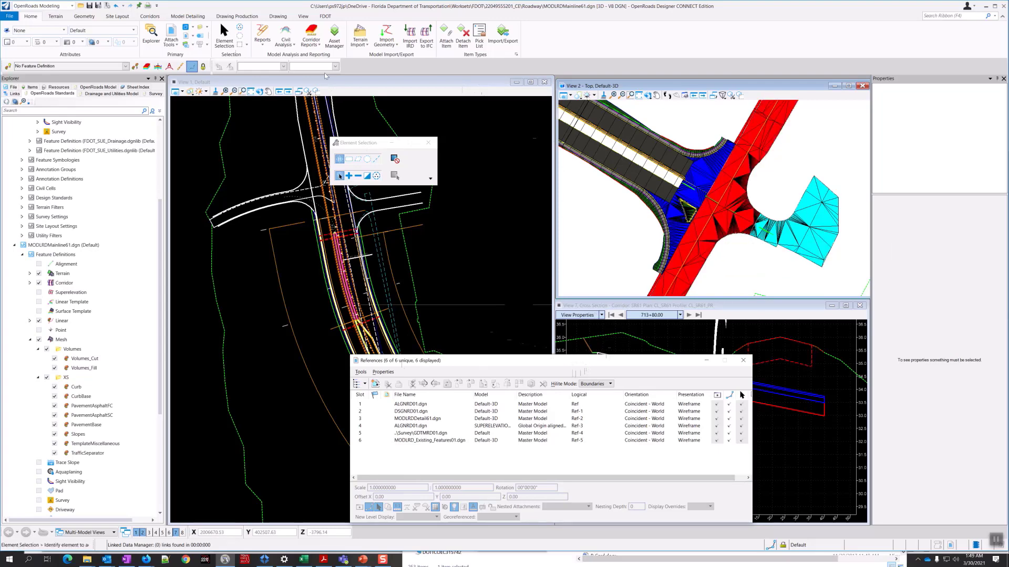
click(286, 32)
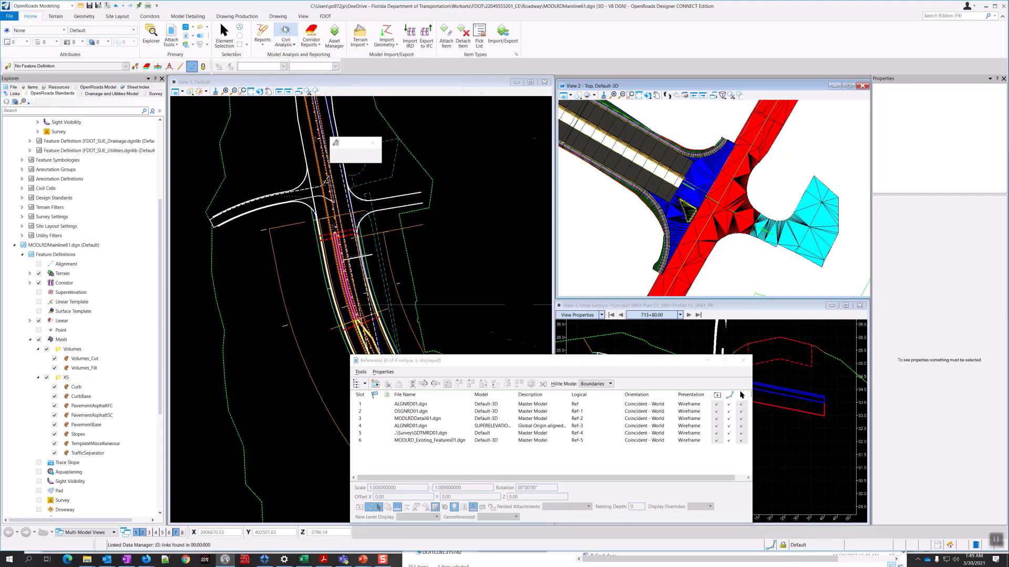
click(274, 159)
click(274, 159)
click(274, 160)
click(274, 159)
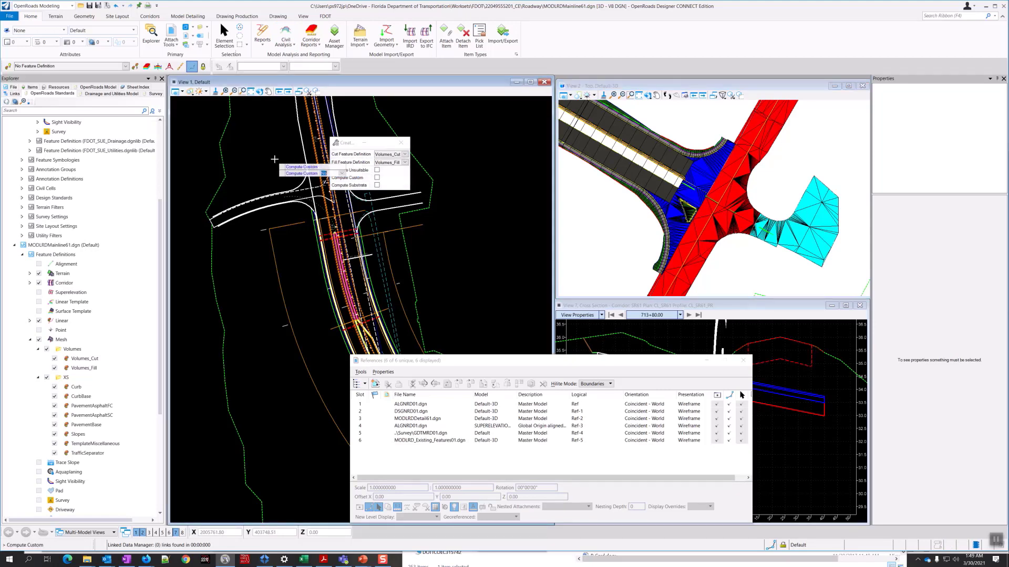
click(275, 160)
click(275, 159)
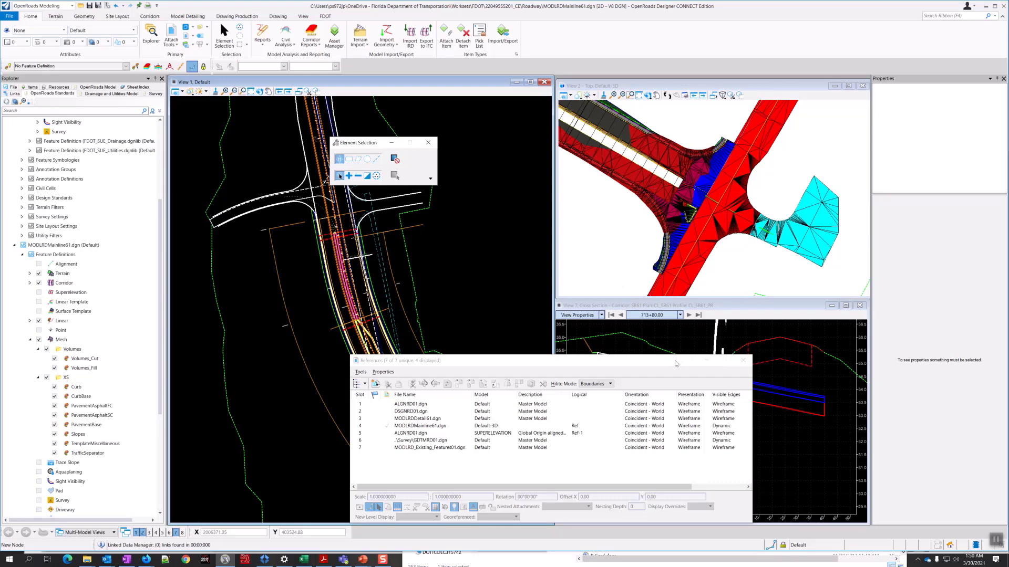
- Select the Volumes_Cut mesh in the SR61 cross section and examine its outline around the existing feature
drag(676, 363, 481, 361)
scroll(691, 357, down, 2)
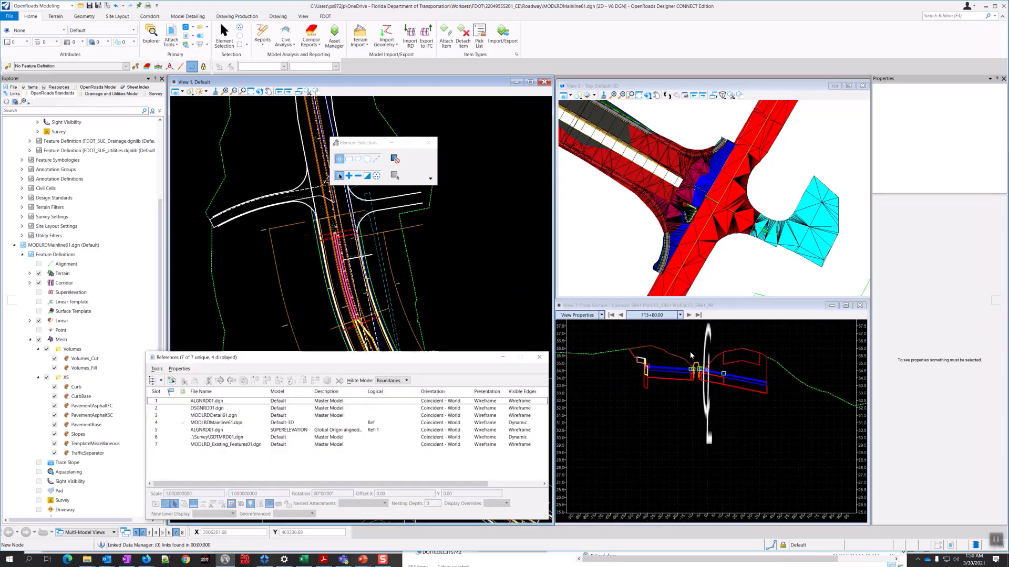
scroll(723, 358, up, 2)
click(723, 360)
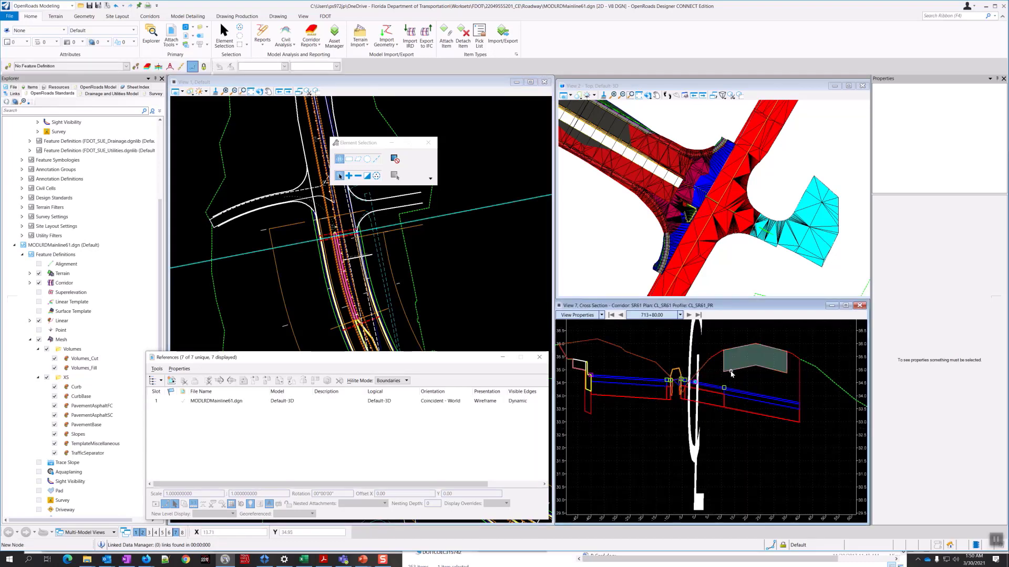
mouse_move(731, 374)
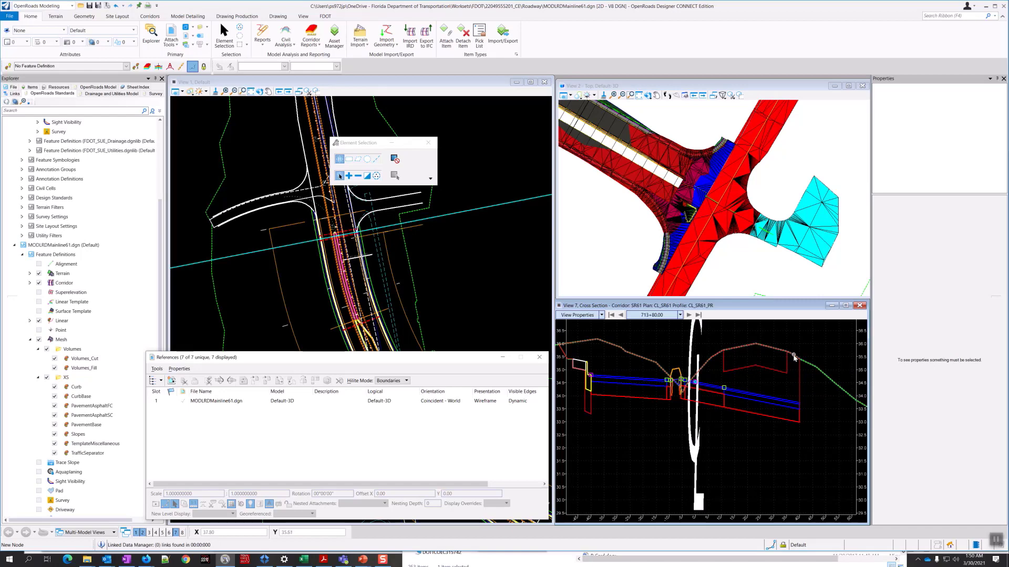
mouse_move(798, 370)
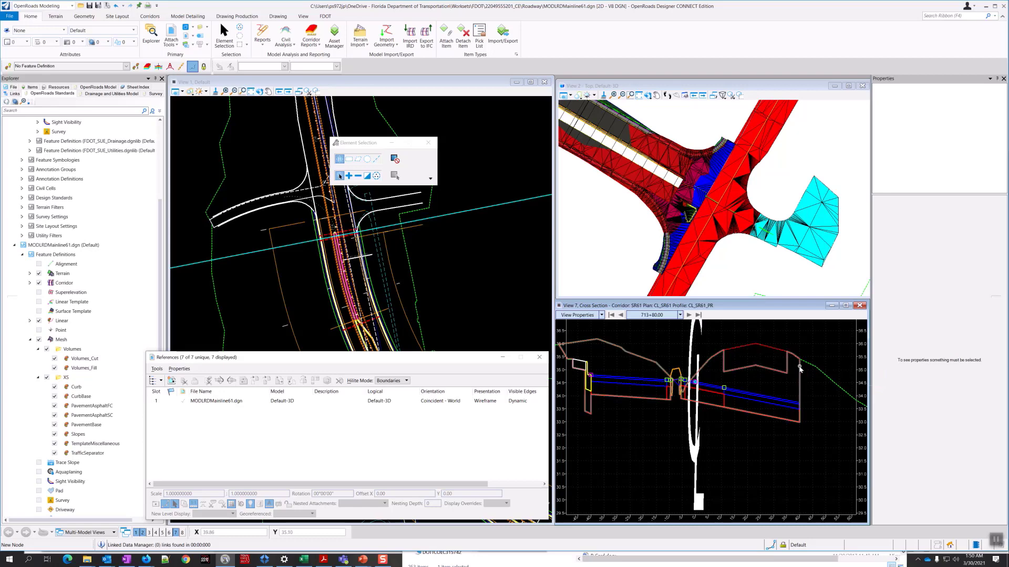
click(794, 367)
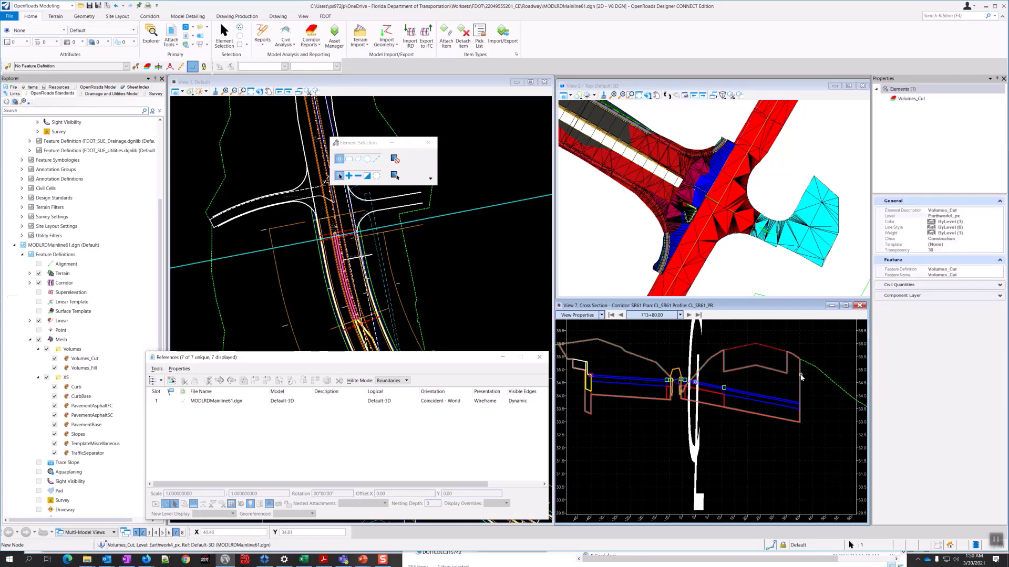
scroll(801, 377, down, 4)
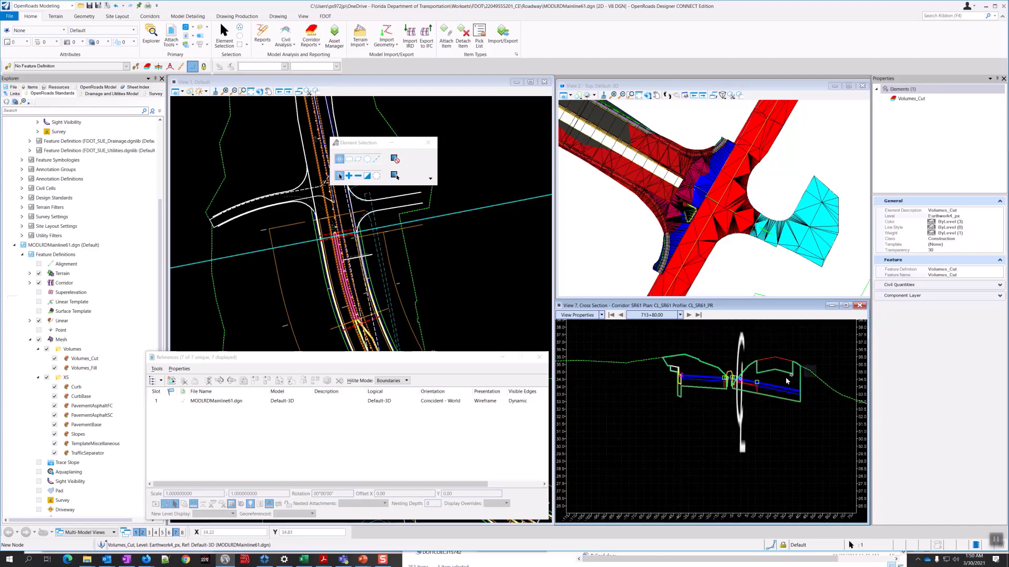
- Clear the mesh selection and examine the SR61 cross section and the full extent of the corridors in the plan view
click(730, 397)
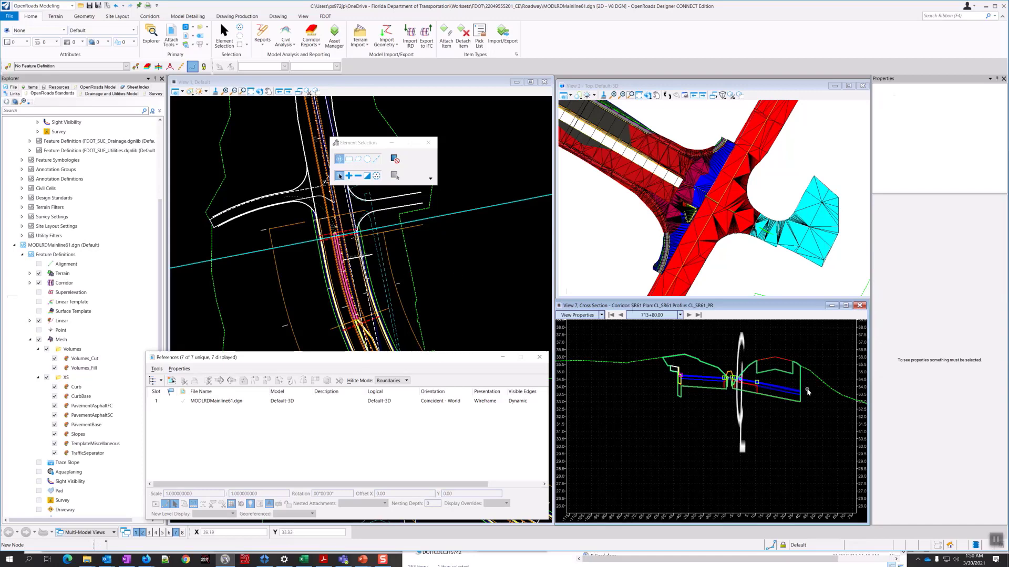
scroll(807, 392, up, 2)
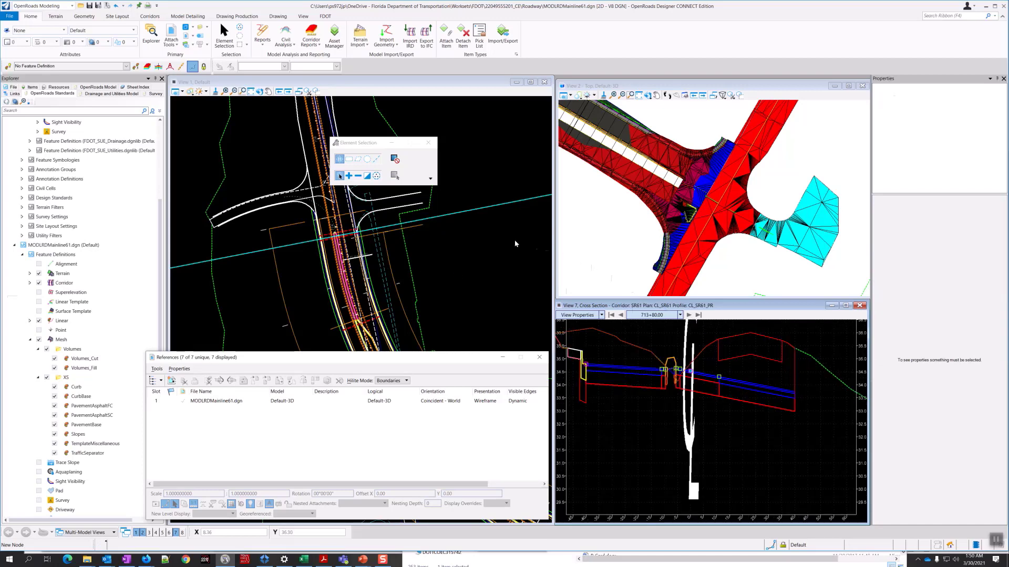
scroll(330, 226, down, 1)
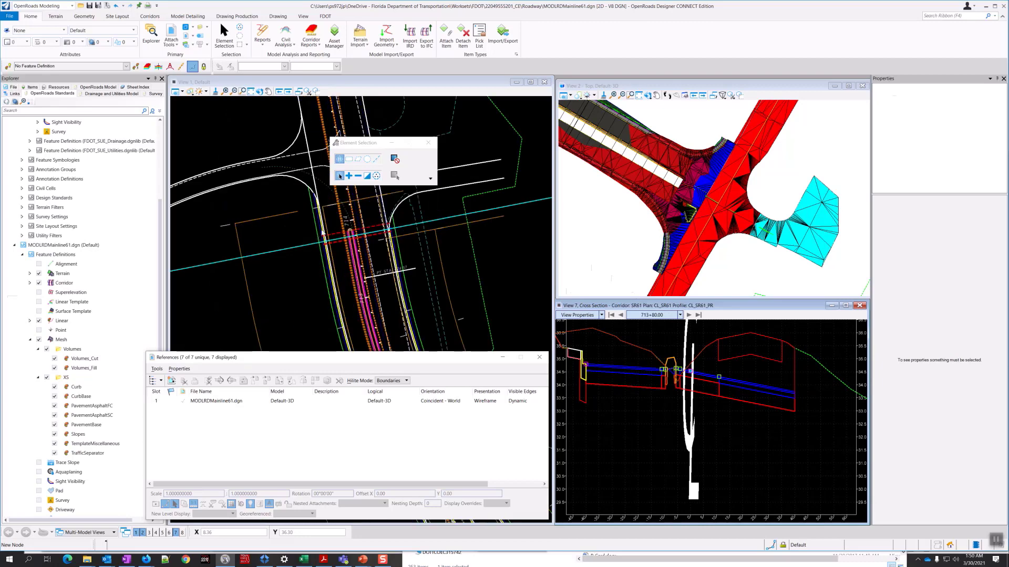
scroll(317, 233, down, 2)
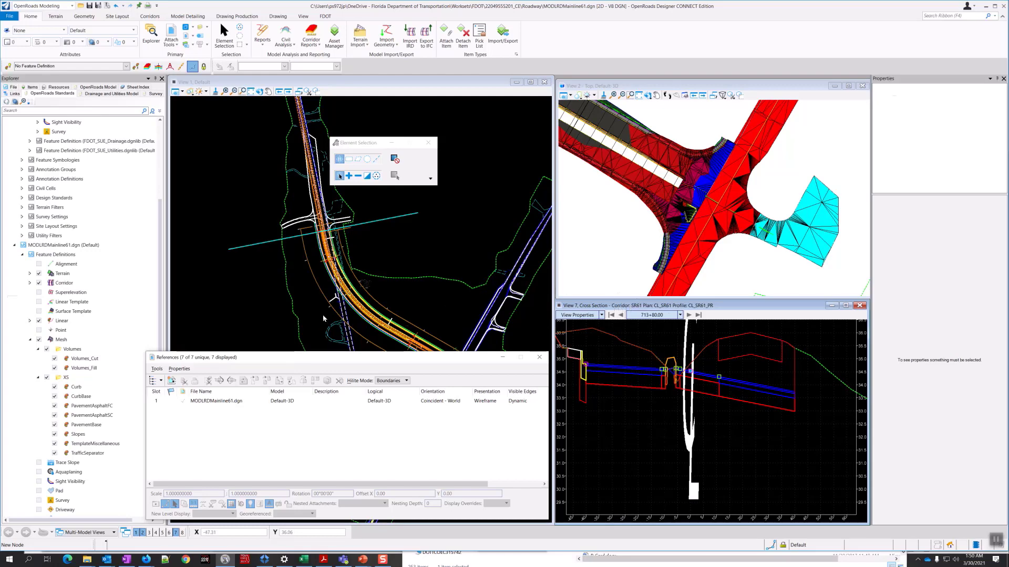
drag(251, 360, 355, 327)
scroll(216, 308, down, 4)
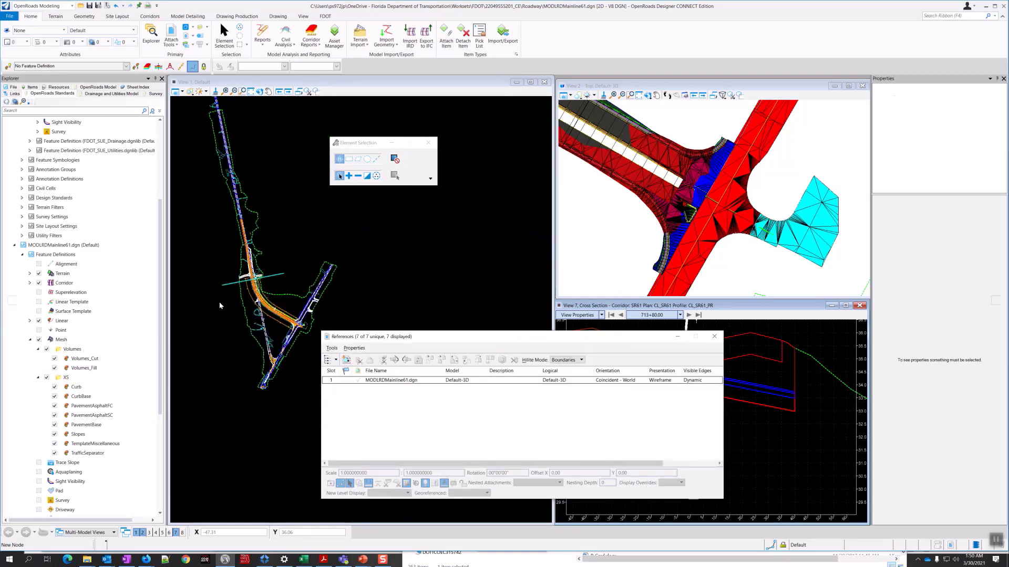
scroll(274, 326, up, 2)
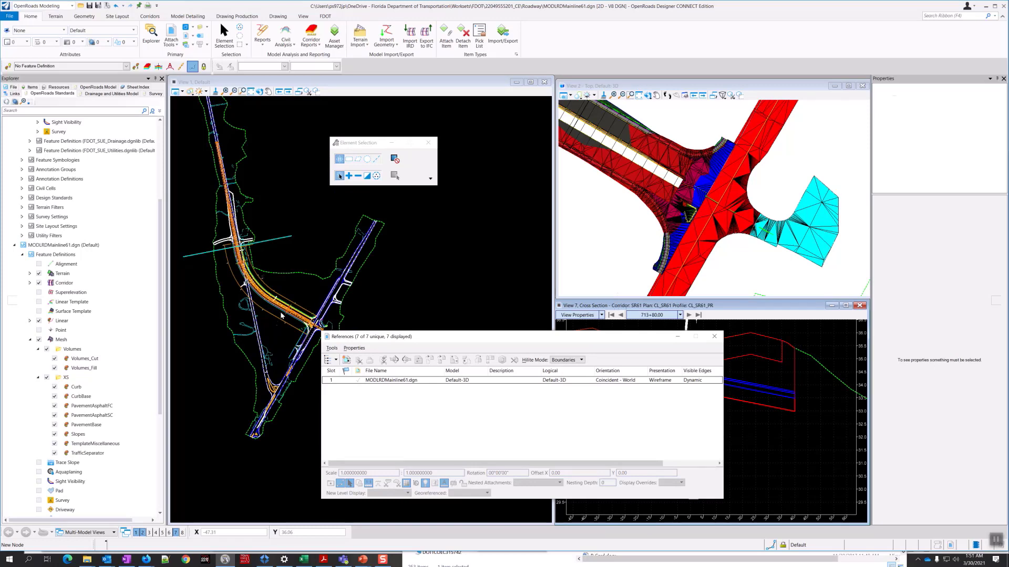
drag(556, 337, 471, 407)
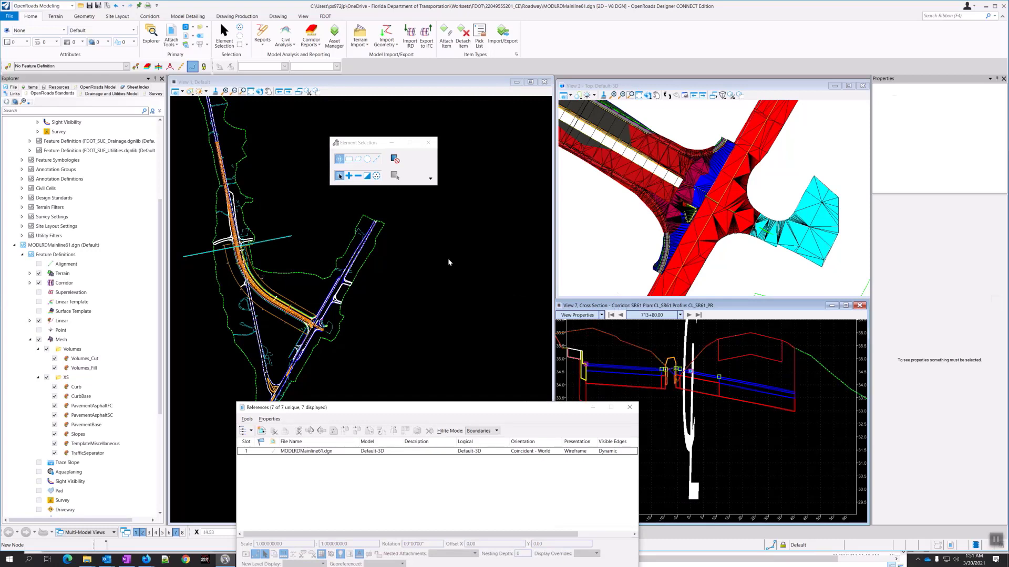
scroll(87, 309, down, 2)
scroll(87, 309, down, 4)
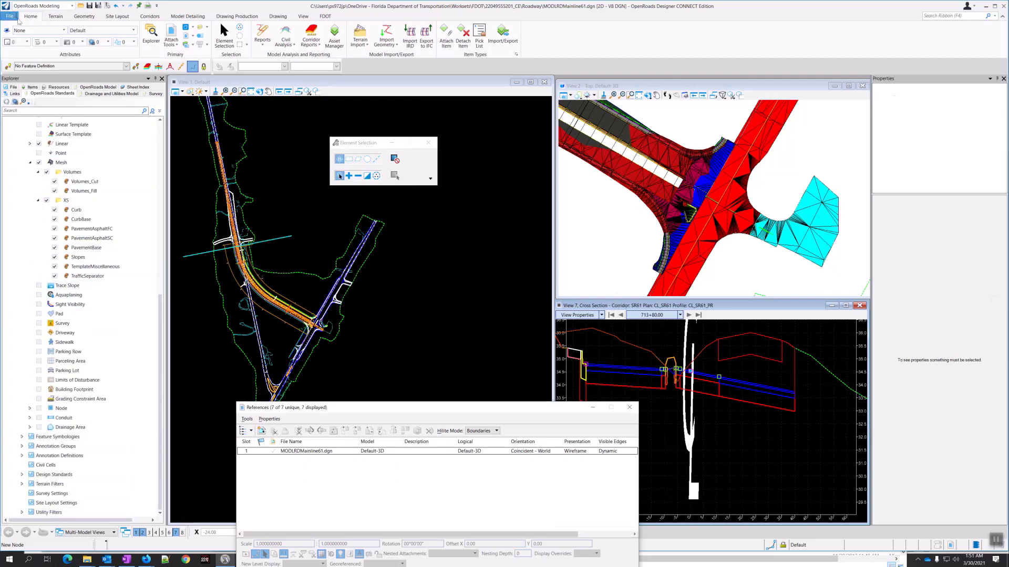
- Open the recent file MODLRDUS98.dgn from the Roadway folder
click(12, 16)
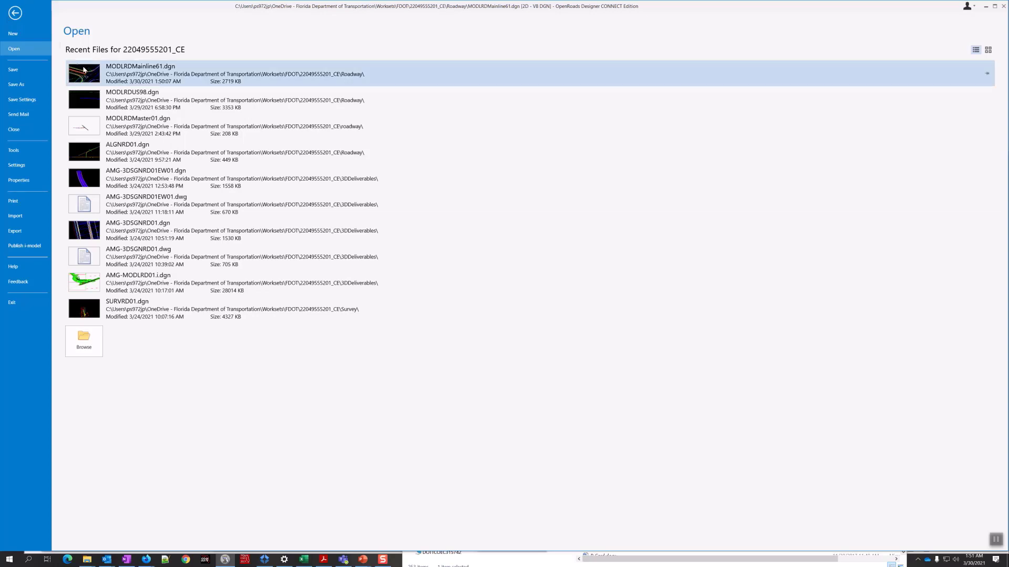
click(146, 103)
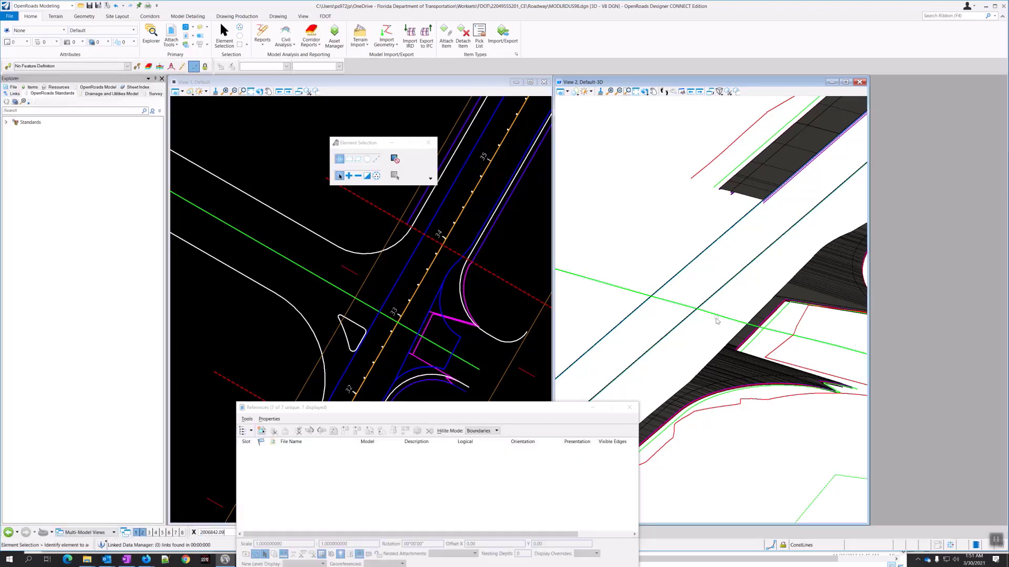
scroll(667, 320, down, 1)
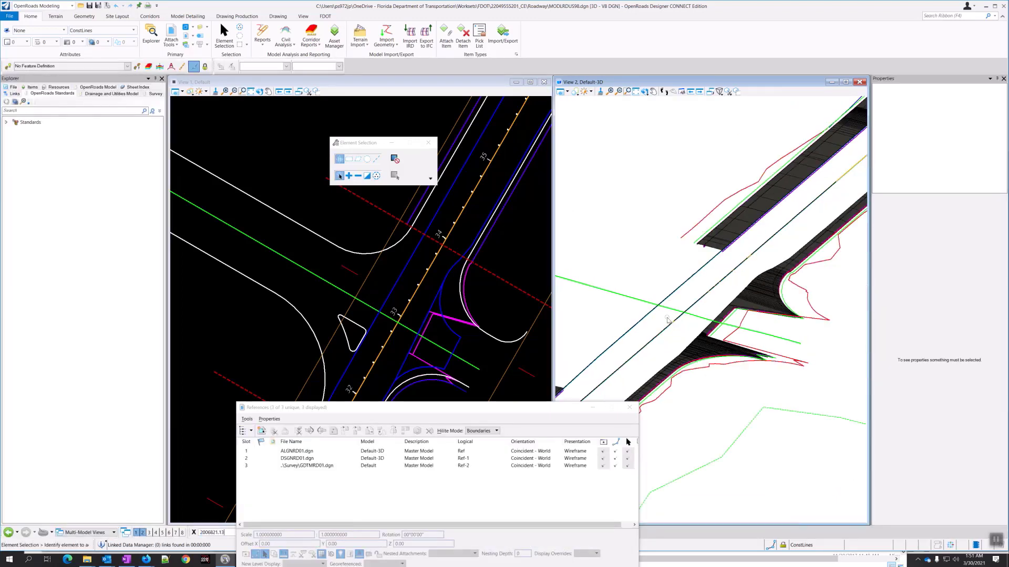
- Turn on the display of the XS mesh feature definitions of MODLRDUS98.dgn and bring the whole US98 corridor into sight in 3D
click(301, 81)
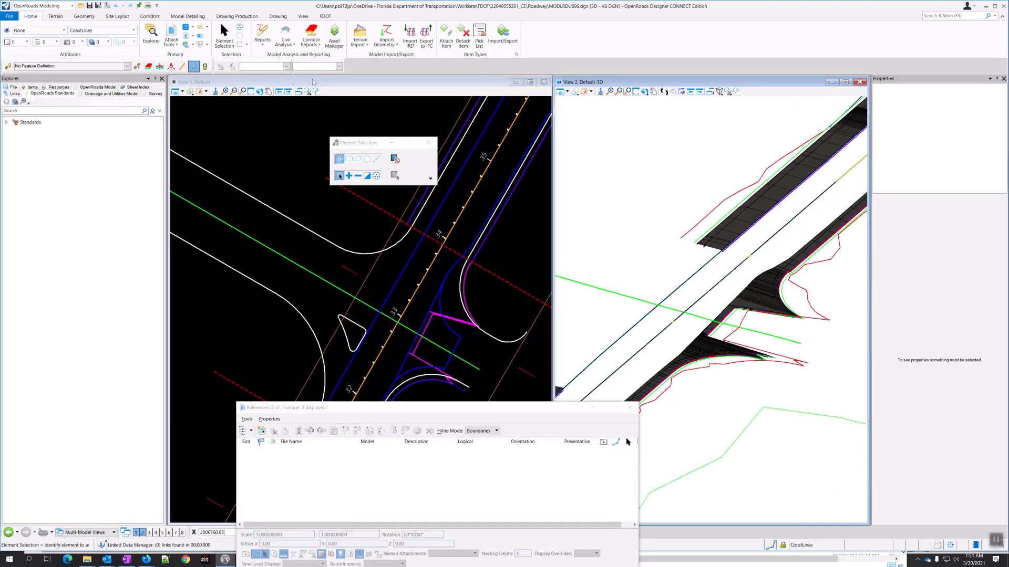
click(6, 123)
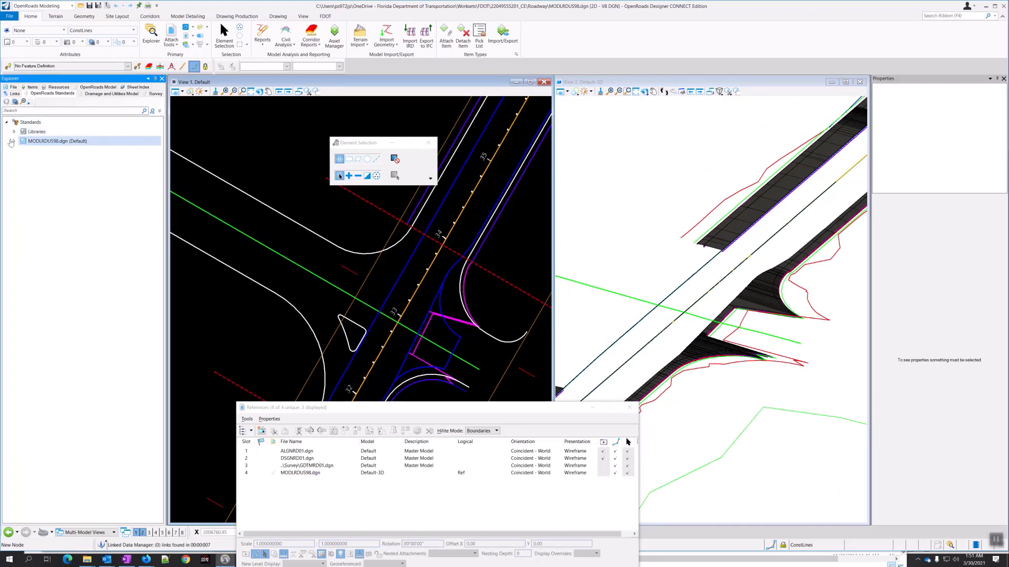
click(14, 142)
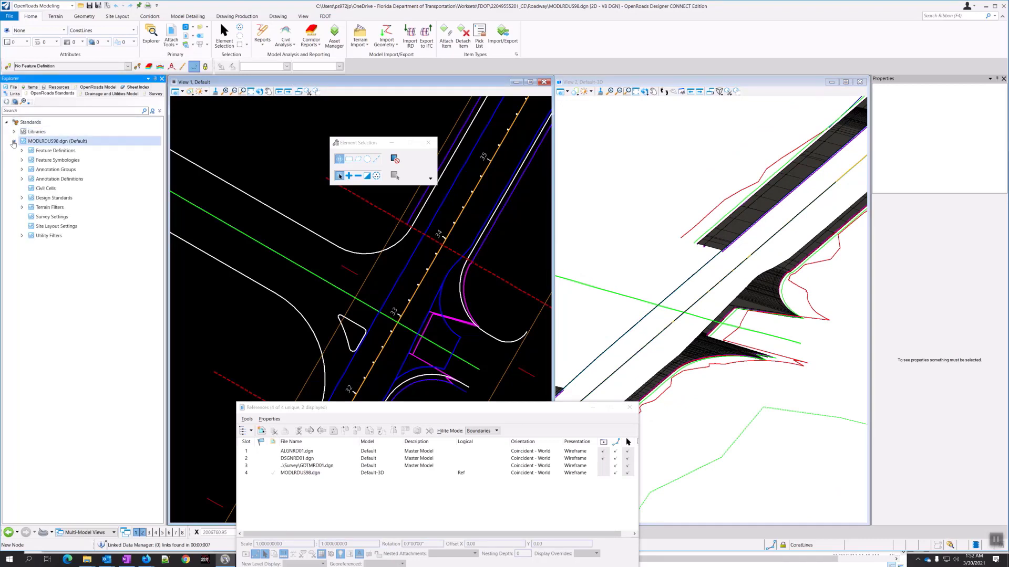
click(21, 151)
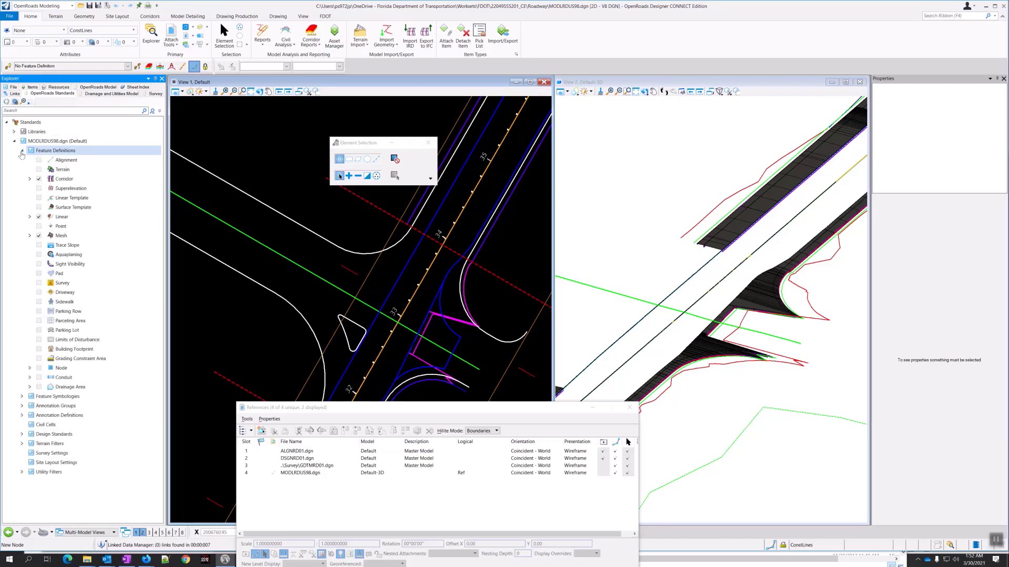
click(30, 235)
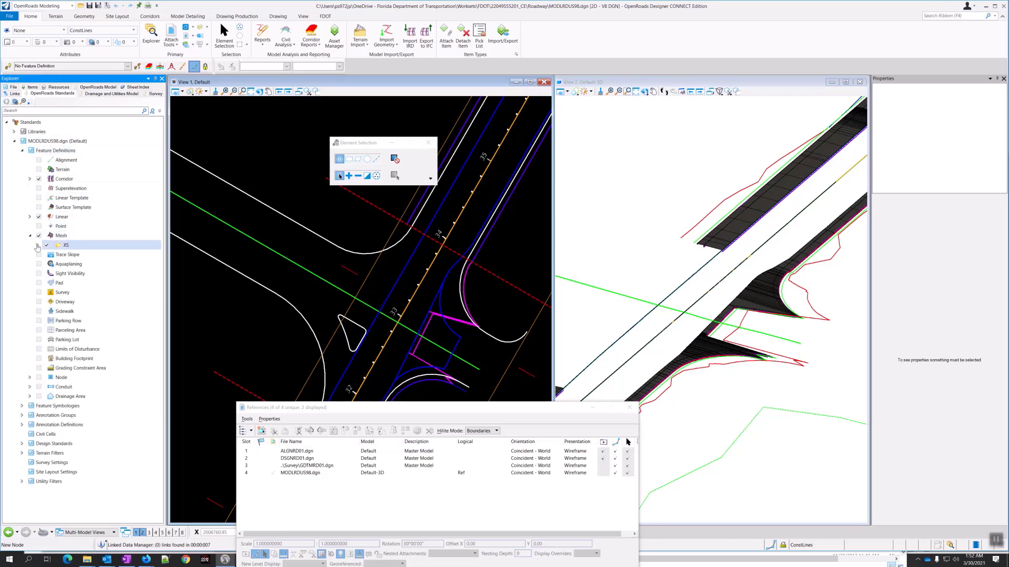
click(38, 245)
click(47, 246)
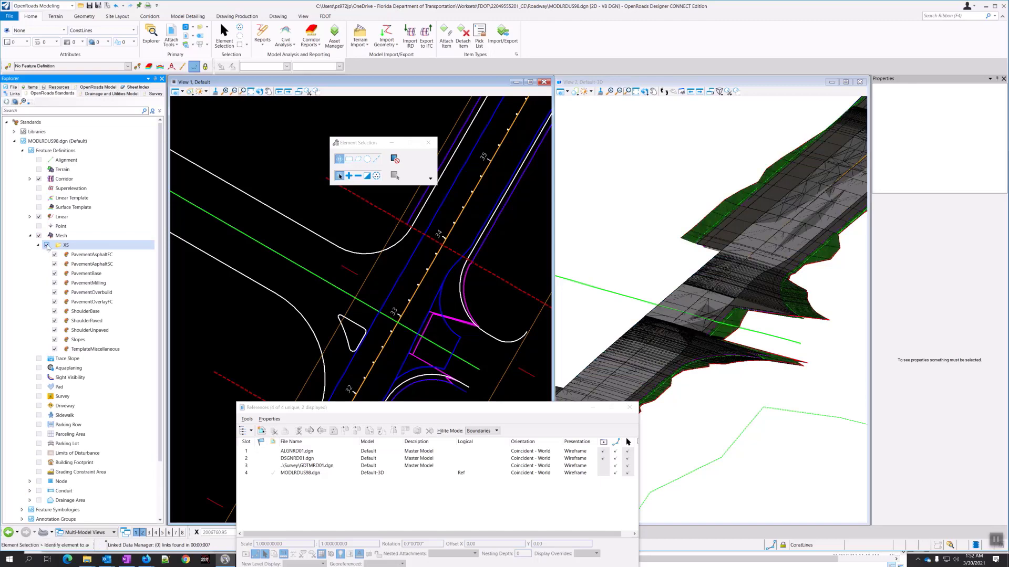
scroll(701, 302, down, 5)
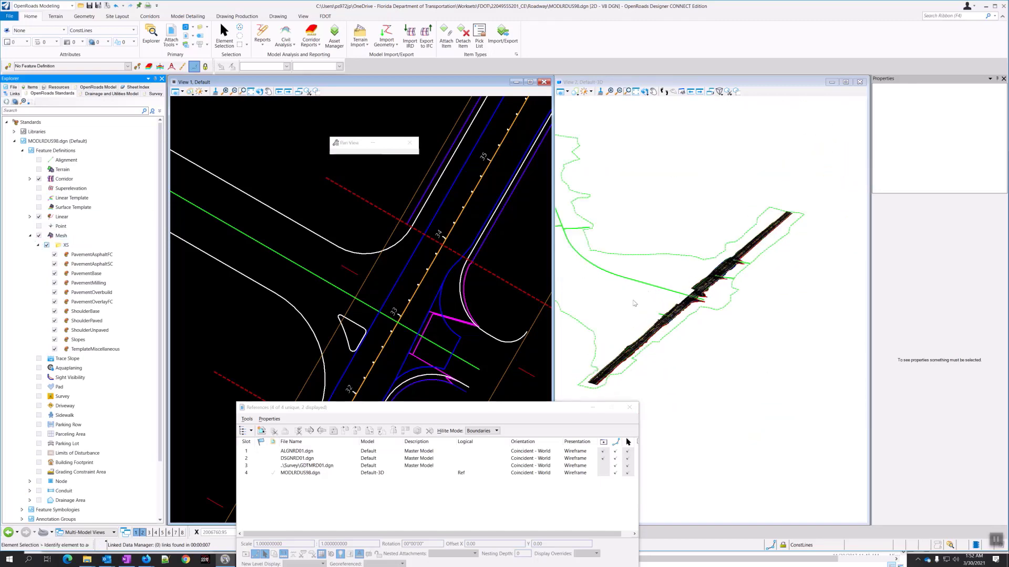
middle_drag(635, 304, 670, 298)
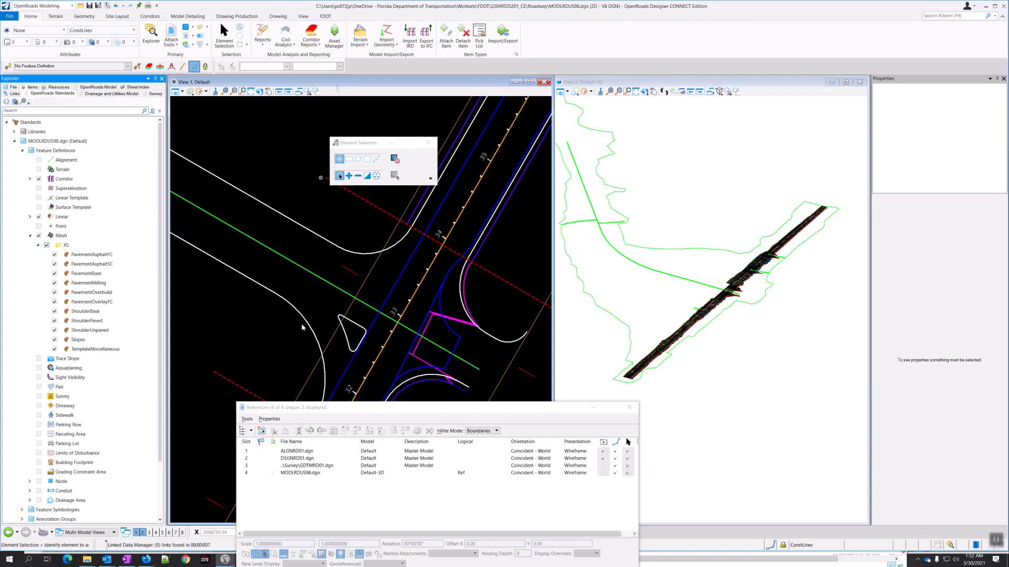
- Attach MODLRD_Existing_Features01.dgn as a reference using its Default model, Coincident - World orientation and Live Nesting
drag(315, 408, 348, 362)
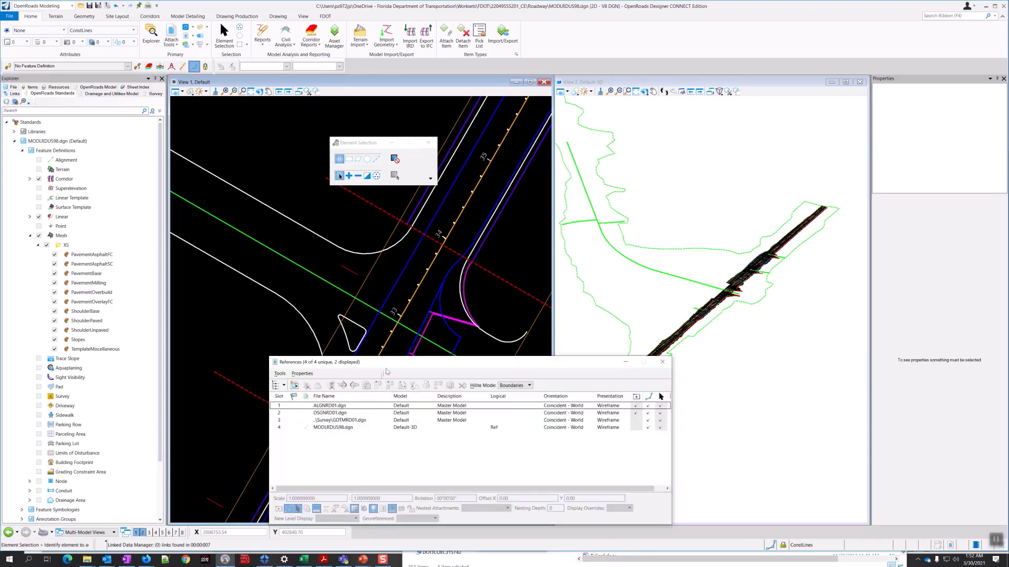
click(294, 386)
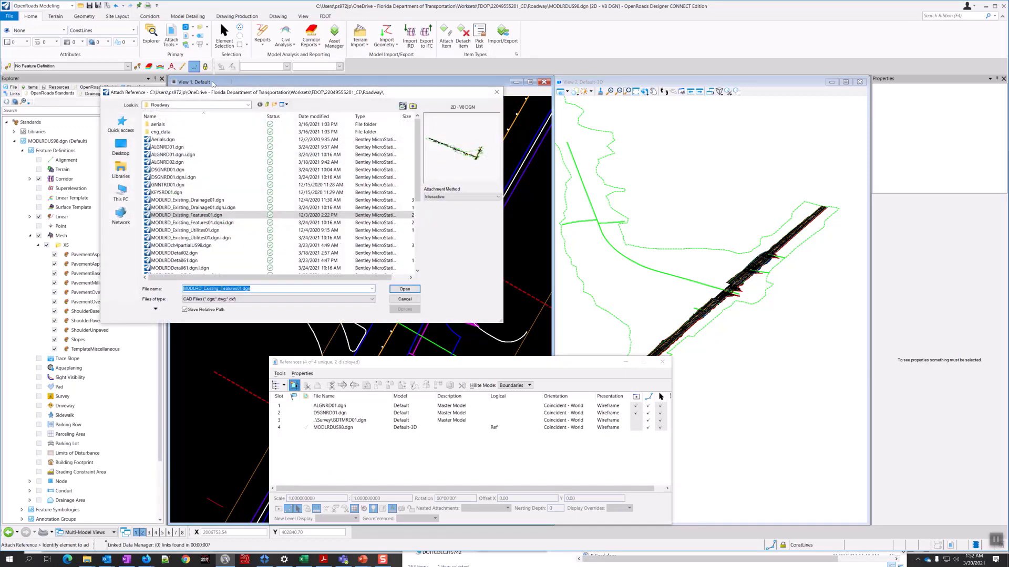
drag(218, 94, 576, 136)
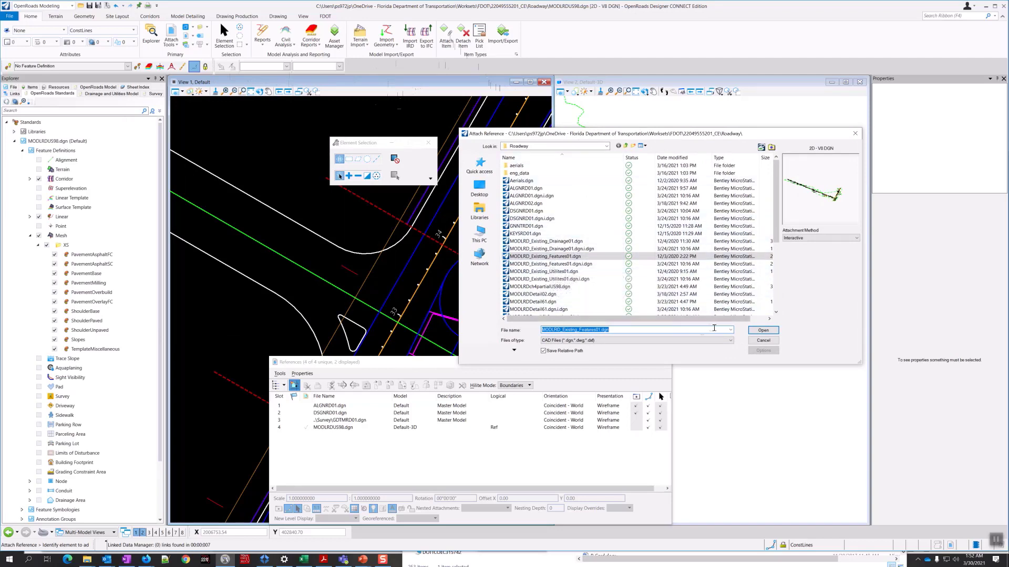
click(757, 333)
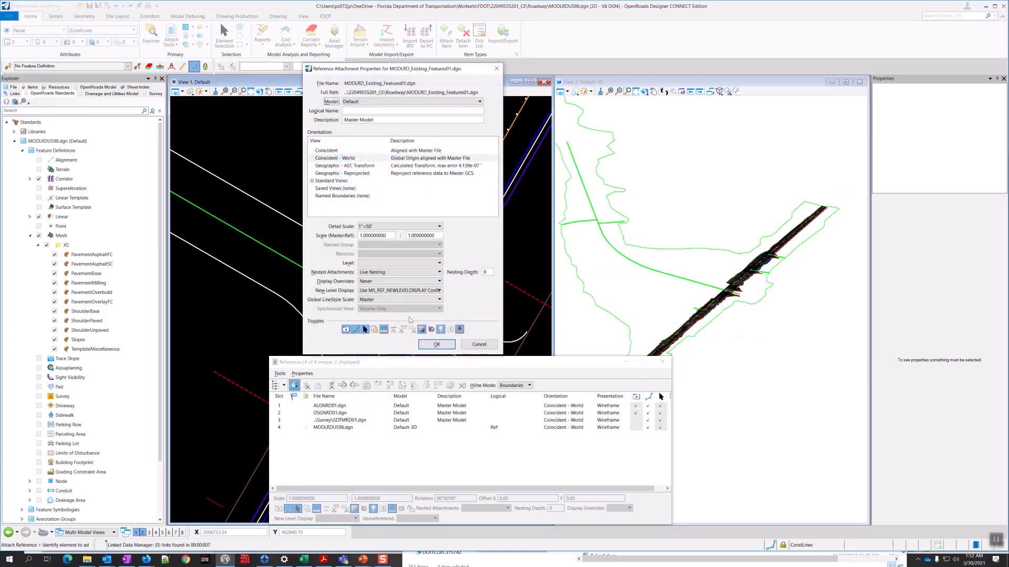
click(435, 345)
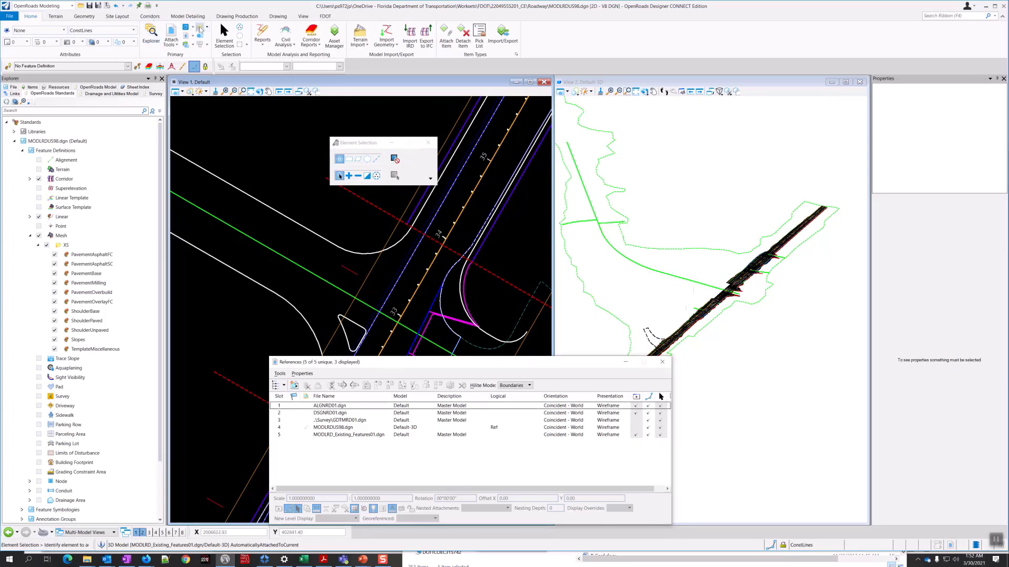
- Turn on all levels of the MODLRD_Existing_Features01.dgn reference in the 3D view and close the level settings
click(201, 29)
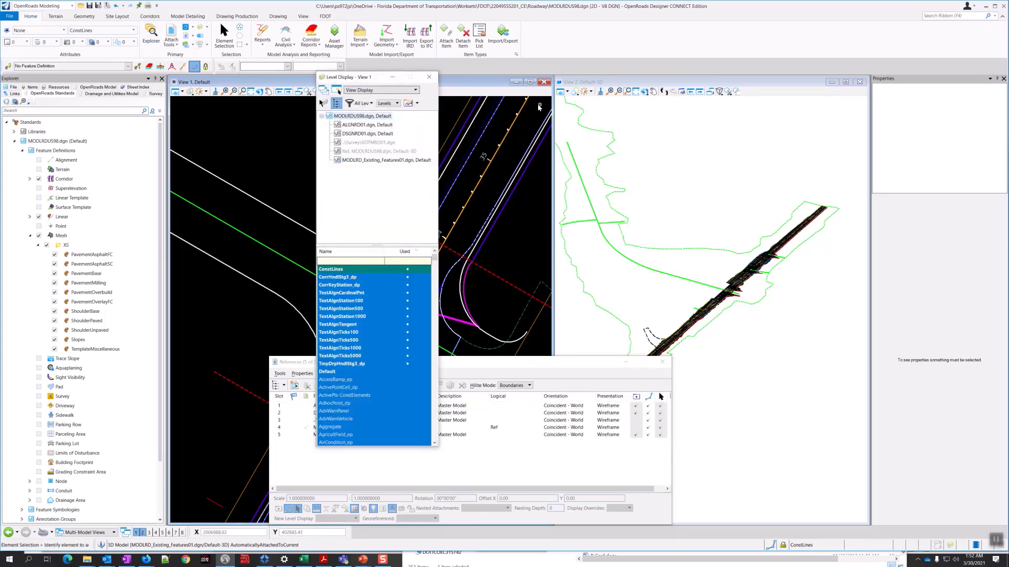
click(649, 85)
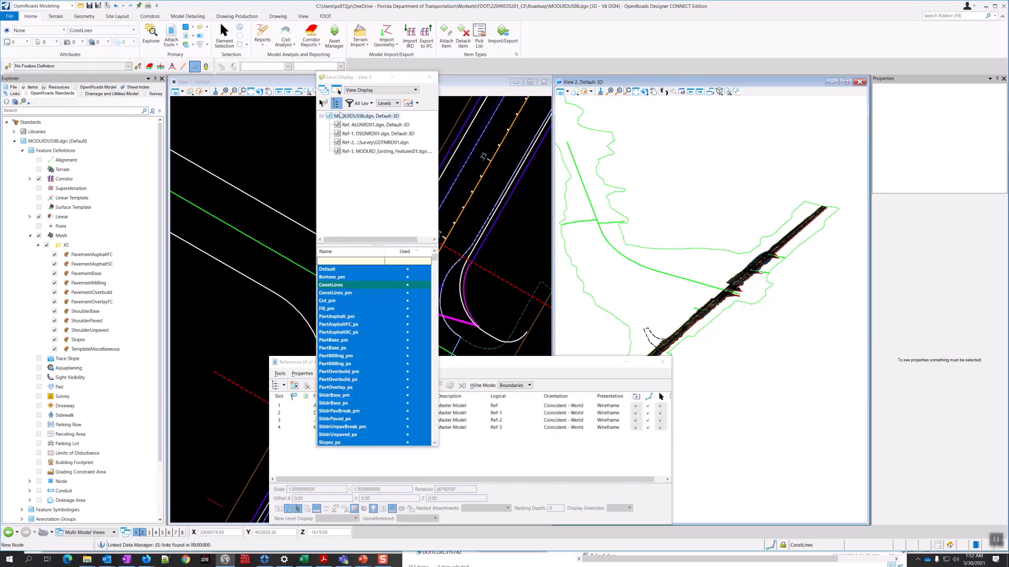
click(361, 152)
right_click(358, 316)
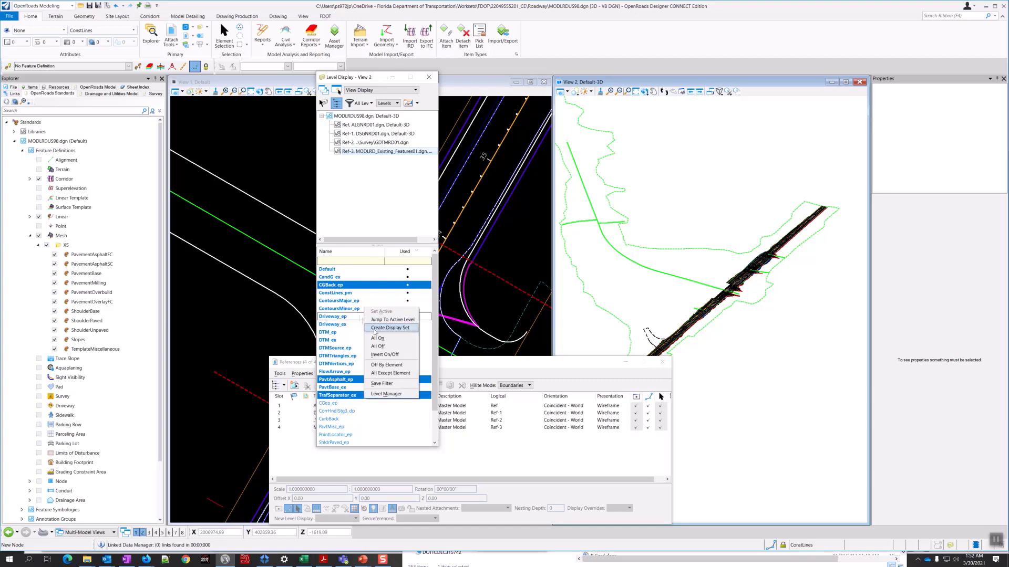
click(378, 339)
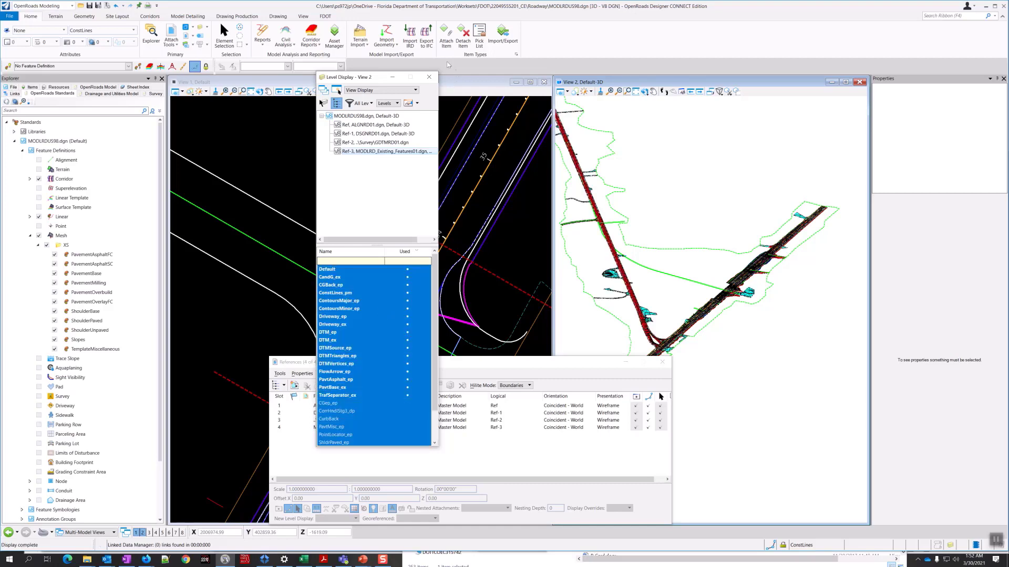
click(429, 77)
- Examine how the existing pavement features overlap the US98 corridor around the intersection, and close the reference list
scroll(706, 345, up, 3)
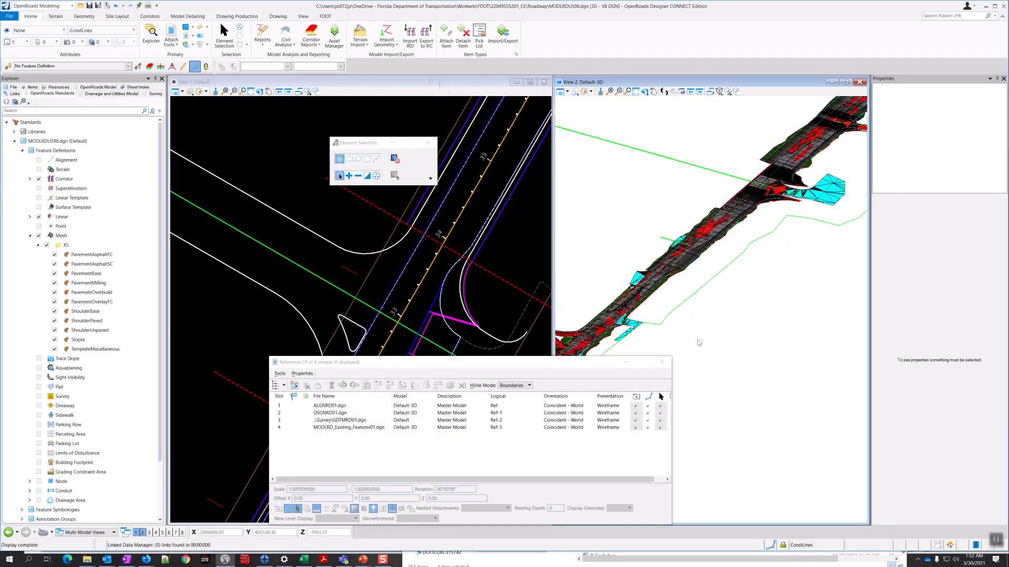
middle_drag(635, 335, 754, 258)
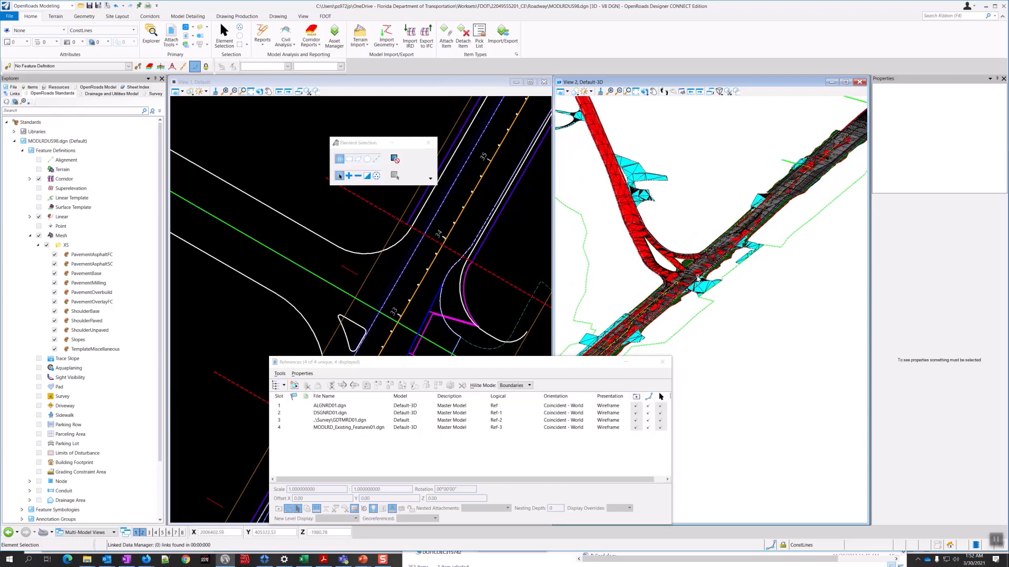
scroll(697, 277, up, 2)
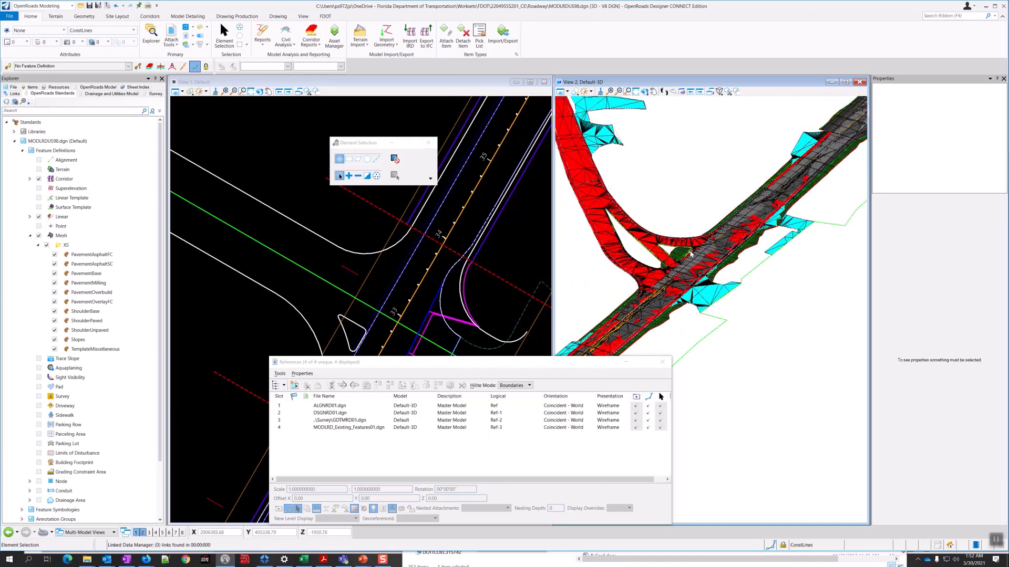
drag(651, 359, 791, 319)
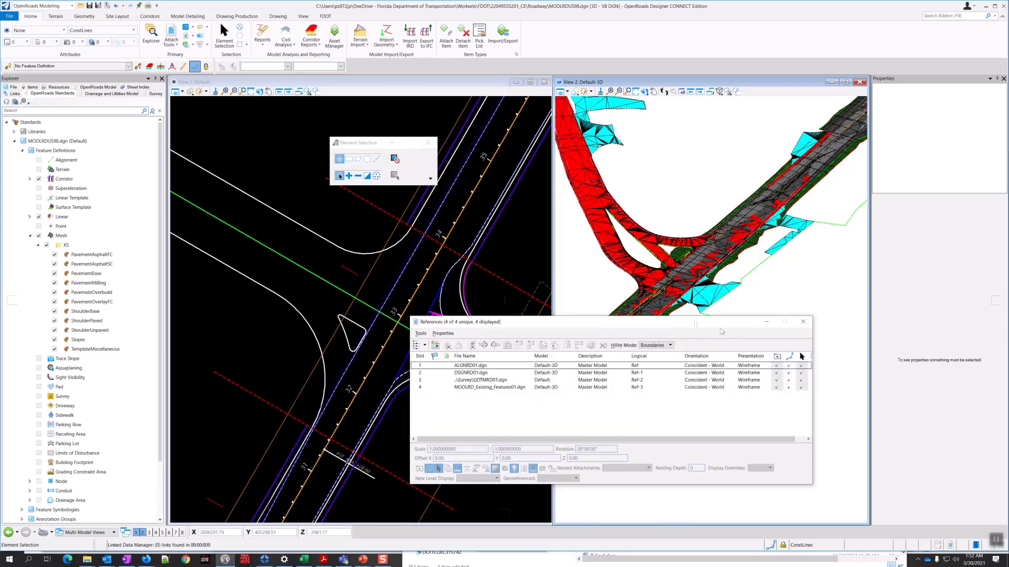
click(803, 322)
scroll(423, 279, down, 1)
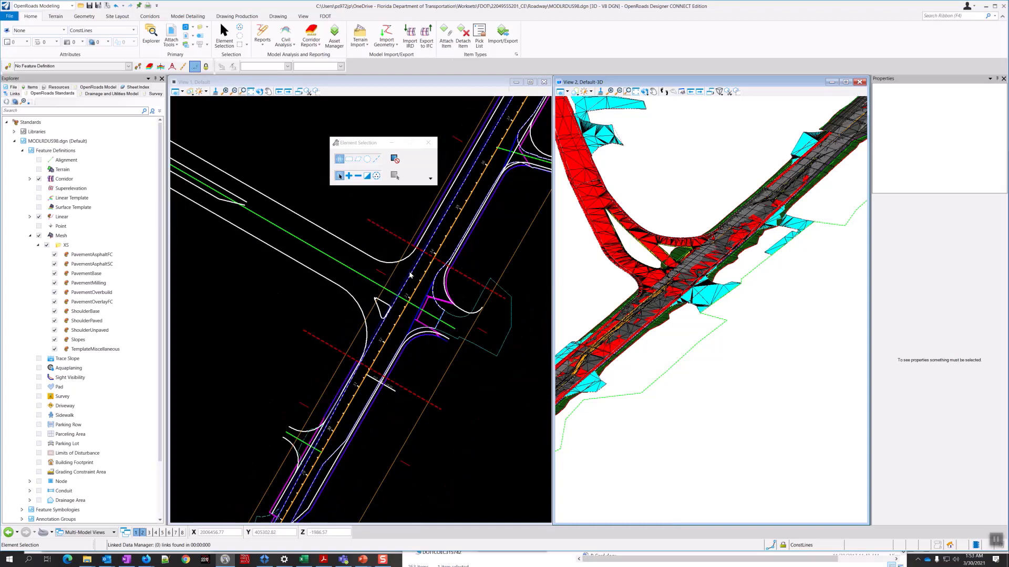
- Reopen the reference list and show the attachments of the 2D plan model
click(171, 32)
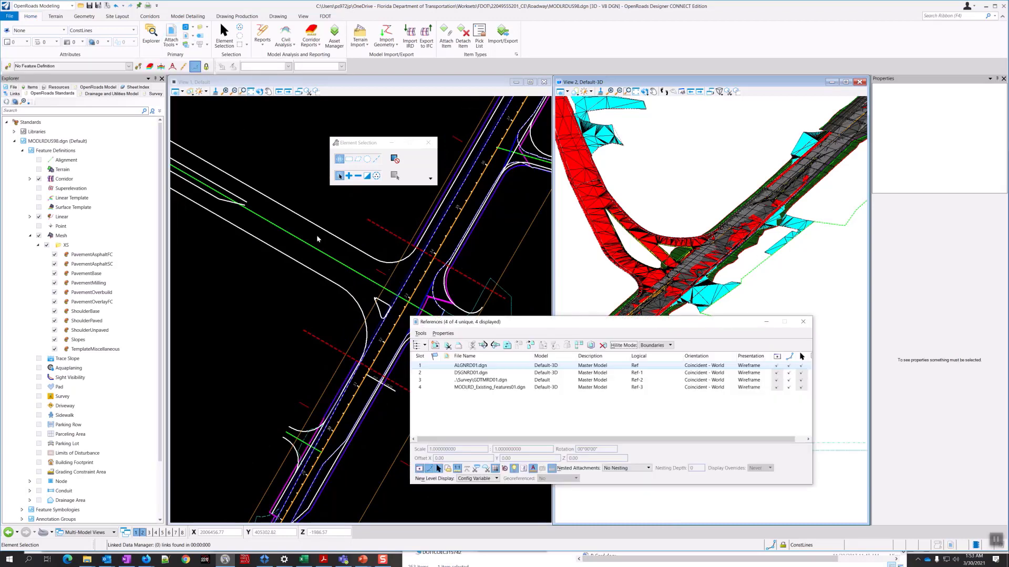
click(457, 84)
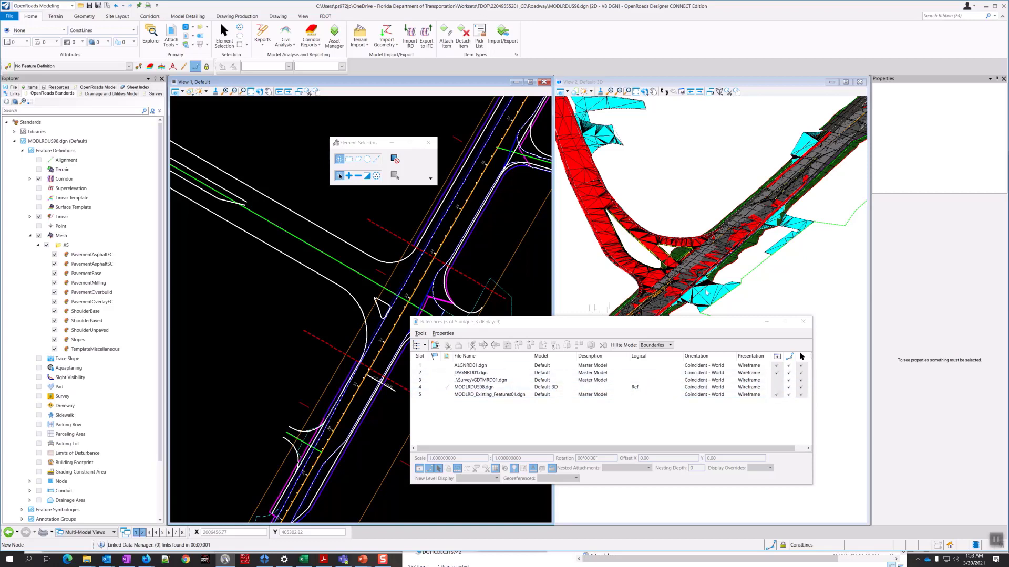
- Close the reference list and examine the existing pavement overlap and grassed islands around the intersection in the 3D model
click(803, 321)
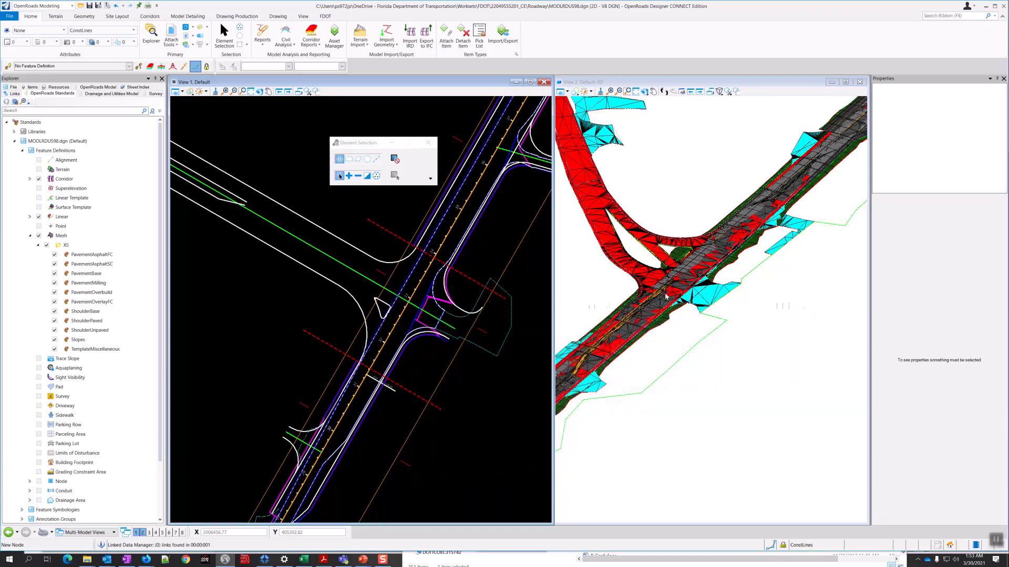
middle_drag(677, 323, 635, 377)
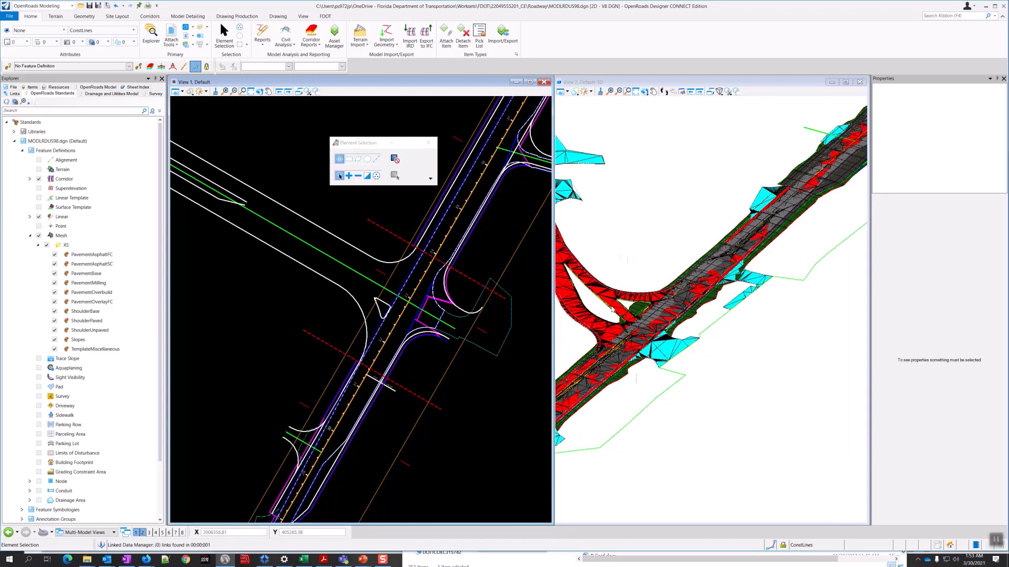
scroll(612, 310, up, 2)
shift+middle_drag(597, 364, 647, 309)
scroll(639, 352, up, 2)
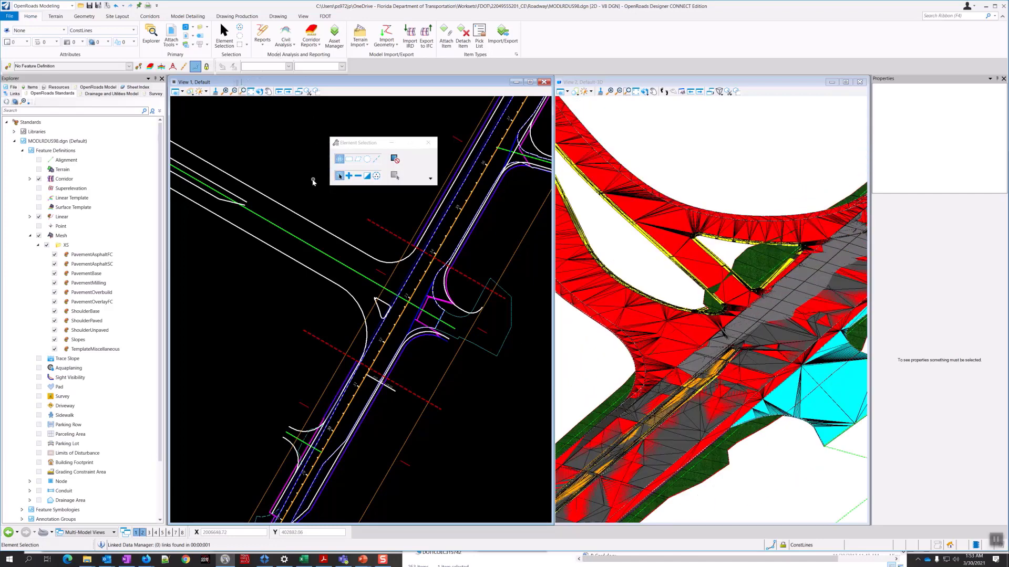
middle_drag(315, 182, 252, 167)
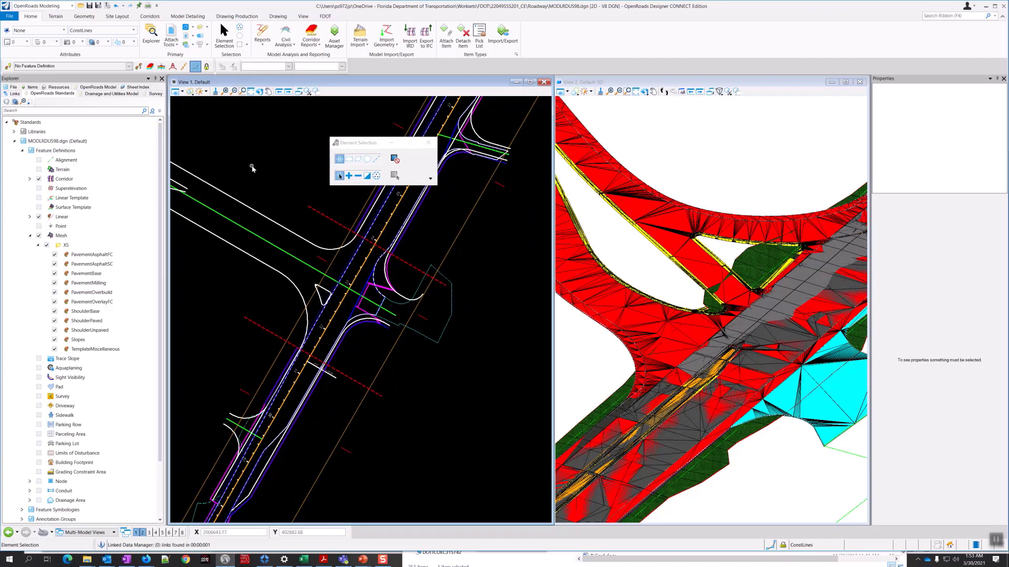
scroll(715, 305, up, 4)
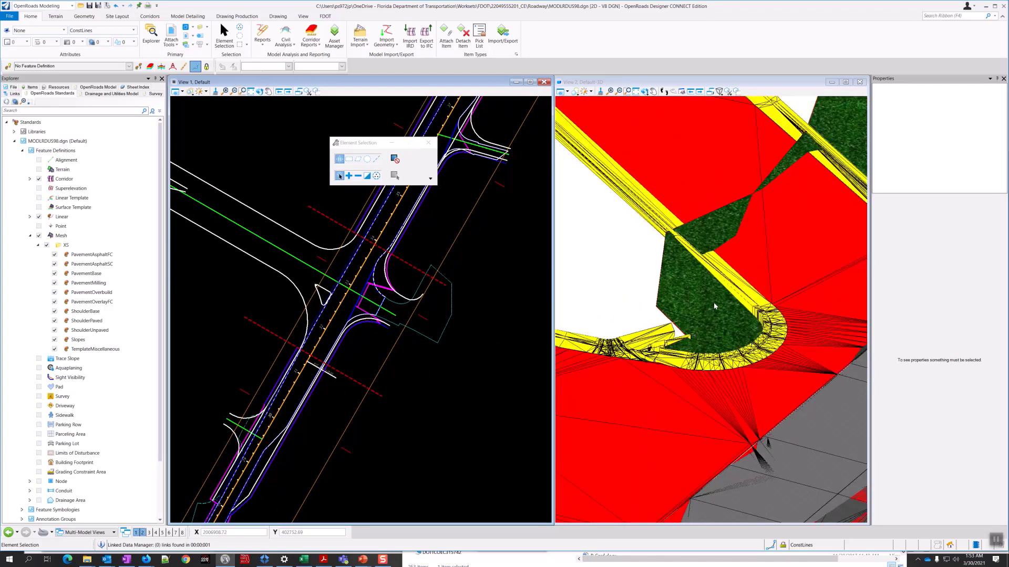
scroll(714, 306, down, 5)
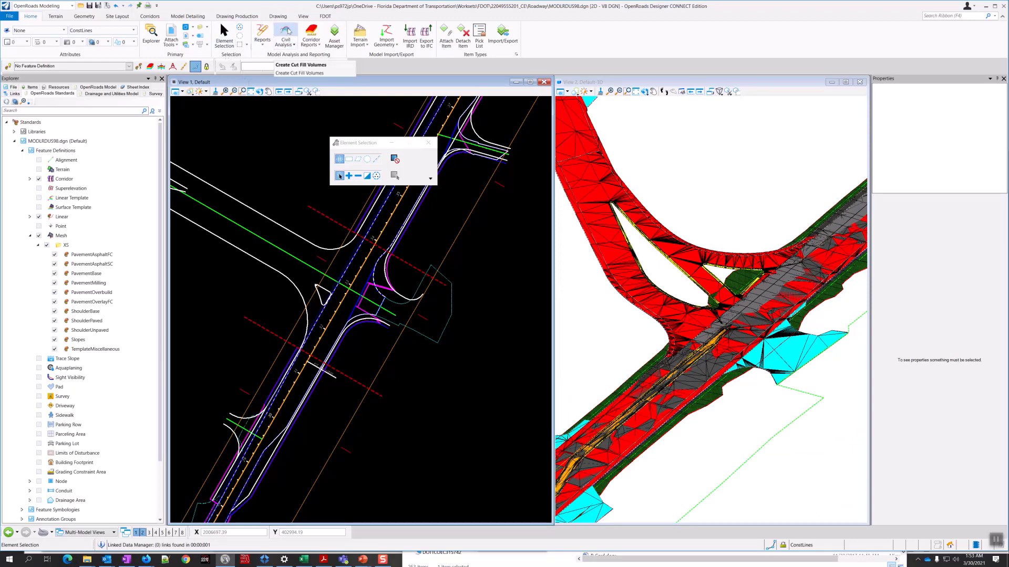
- Create cut and fill volumes using Volumes_Cut and Volumes_Fill, leaving the unsuitable, custom and substrata computations off
click(286, 33)
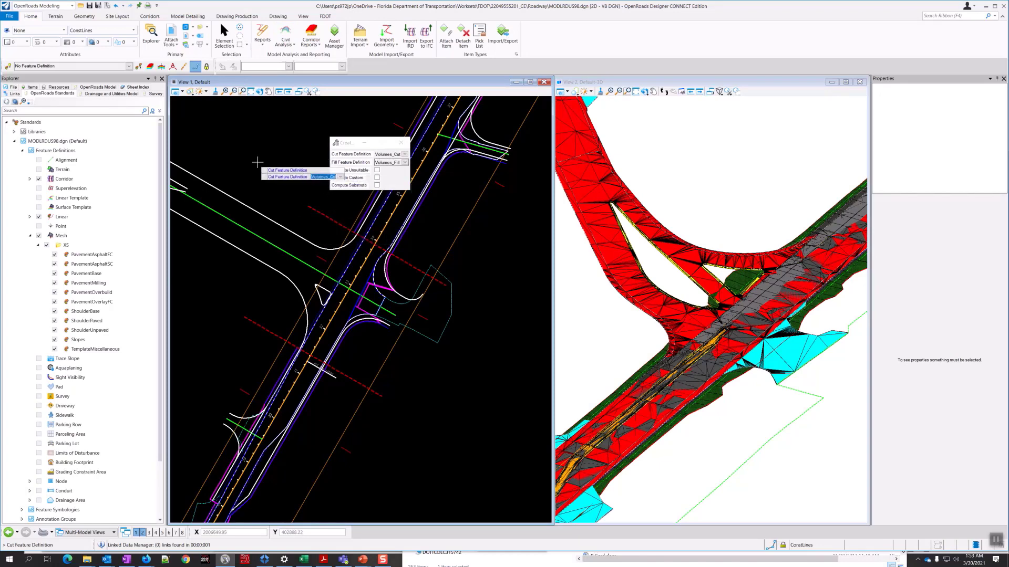
click(312, 226)
click(312, 226)
click(312, 226)
click(312, 226)
click(312, 226)
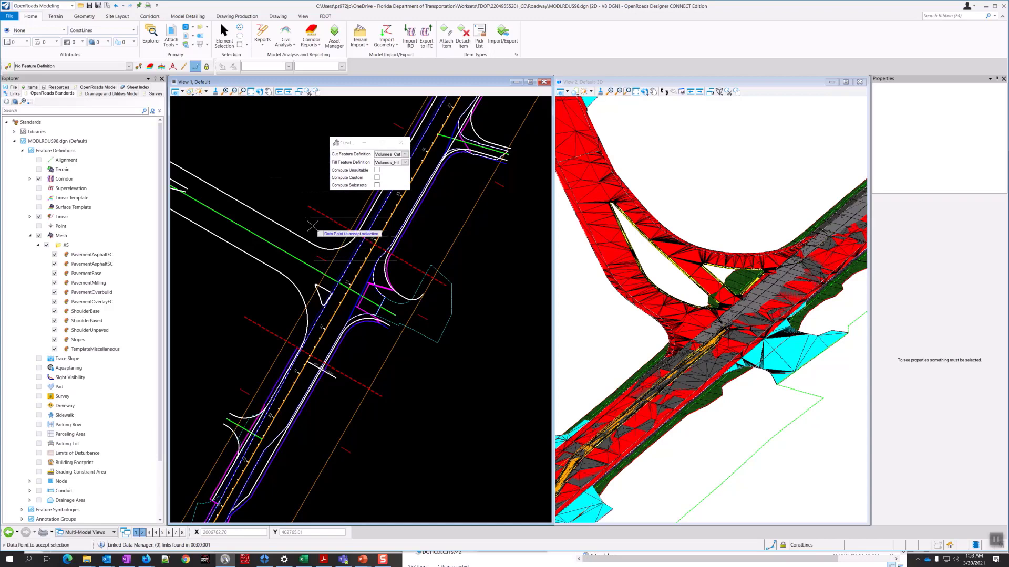
click(312, 226)
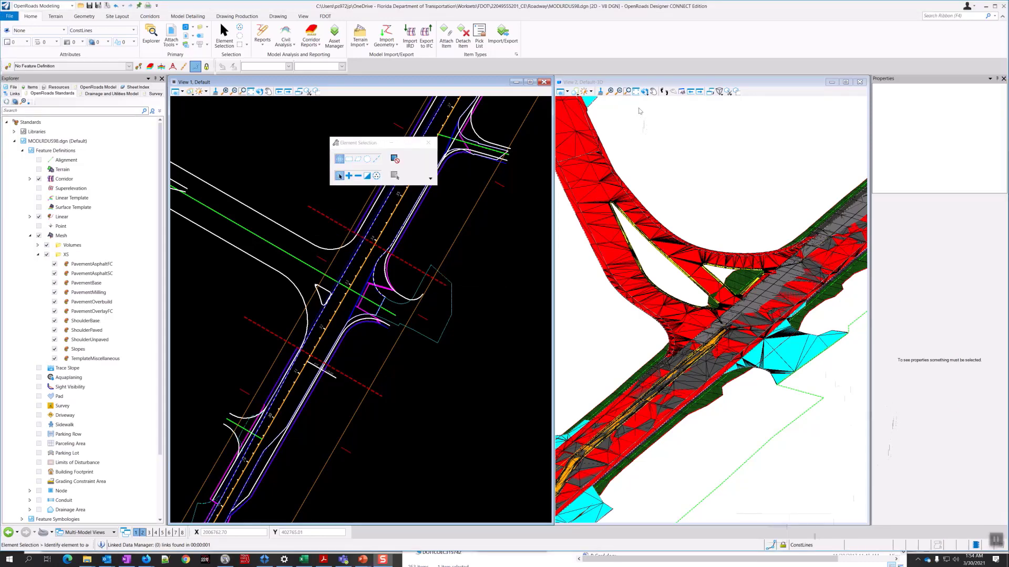
- Turn on the display of constructions in the 3D view and inspect the cut and fill meshes along the corridor
click(568, 92)
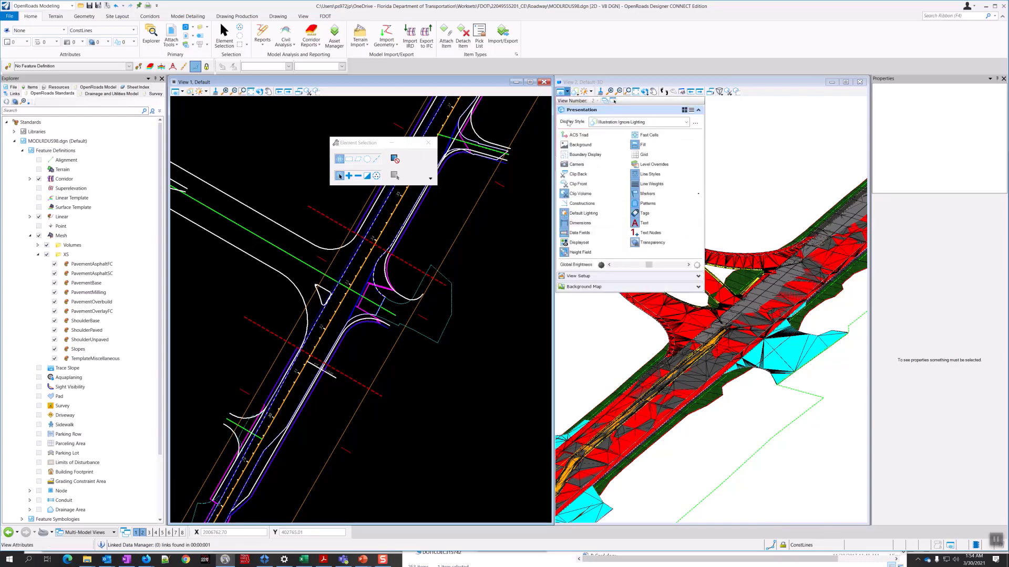
click(583, 205)
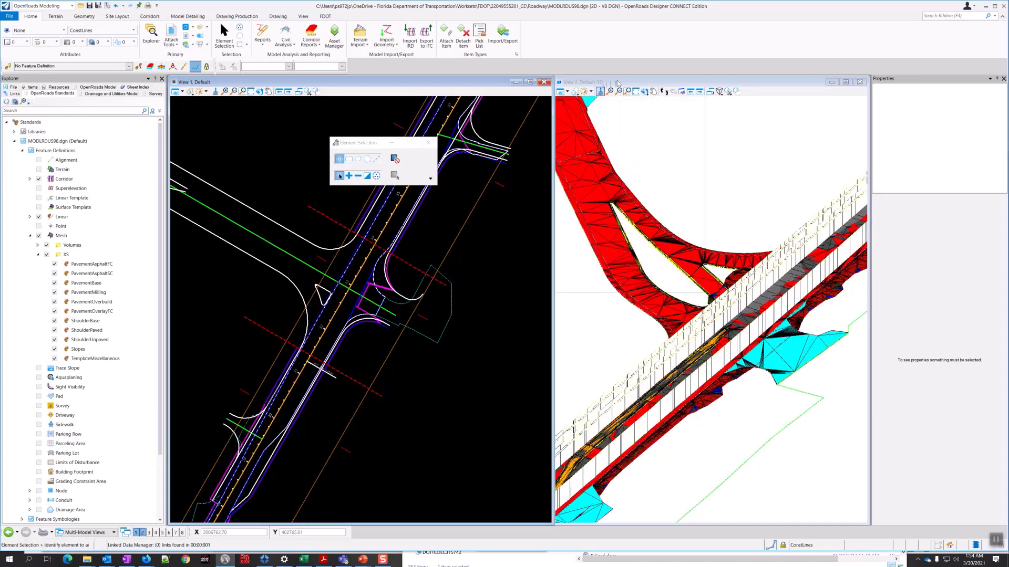
click(698, 391)
scroll(702, 399, up, 2)
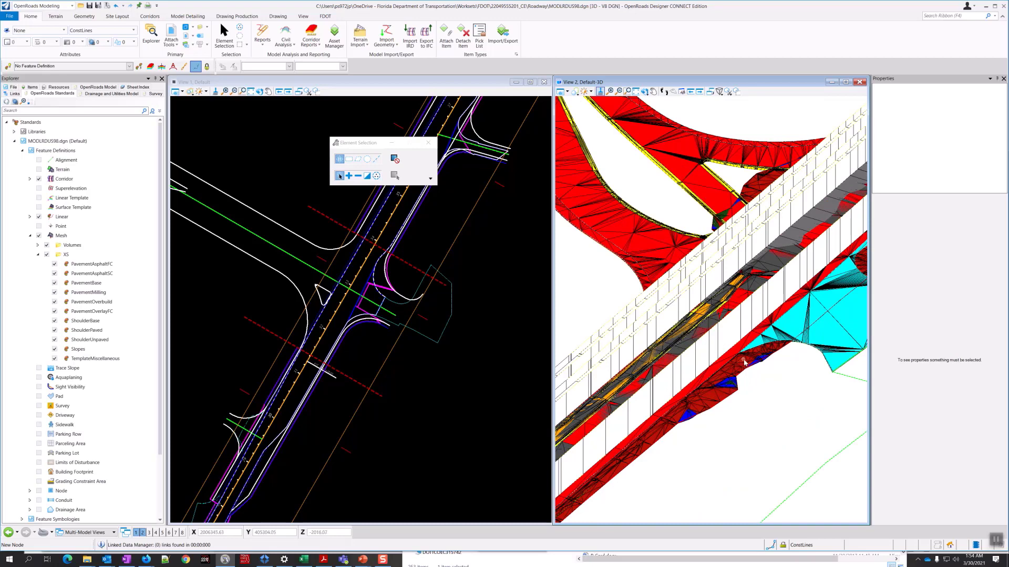
scroll(744, 362, down, 1)
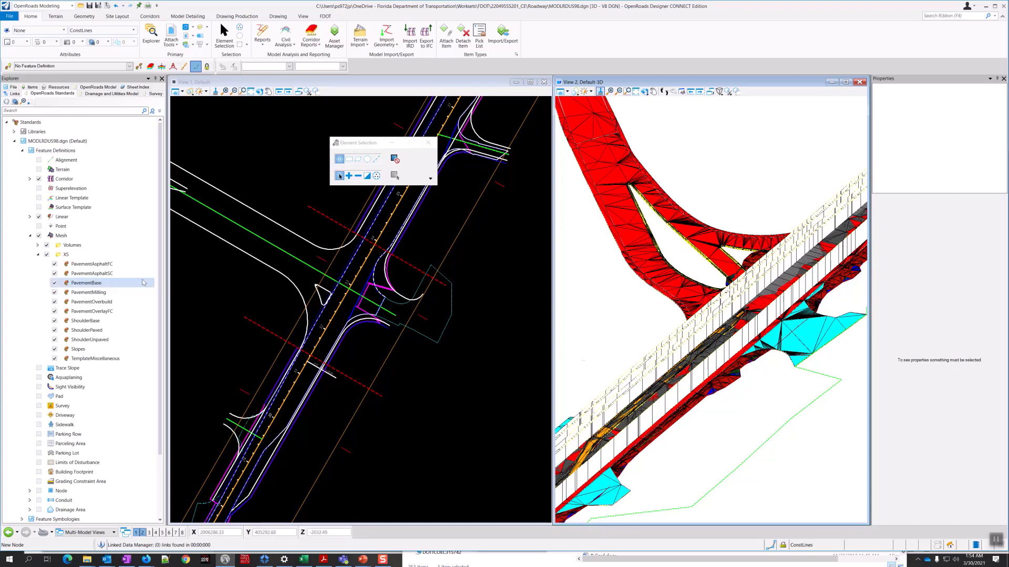
- Hide the TemplateMiscellaneous meshes and the rest of the XS mesh group, leaving the Volumes meshes displayed
click(54, 359)
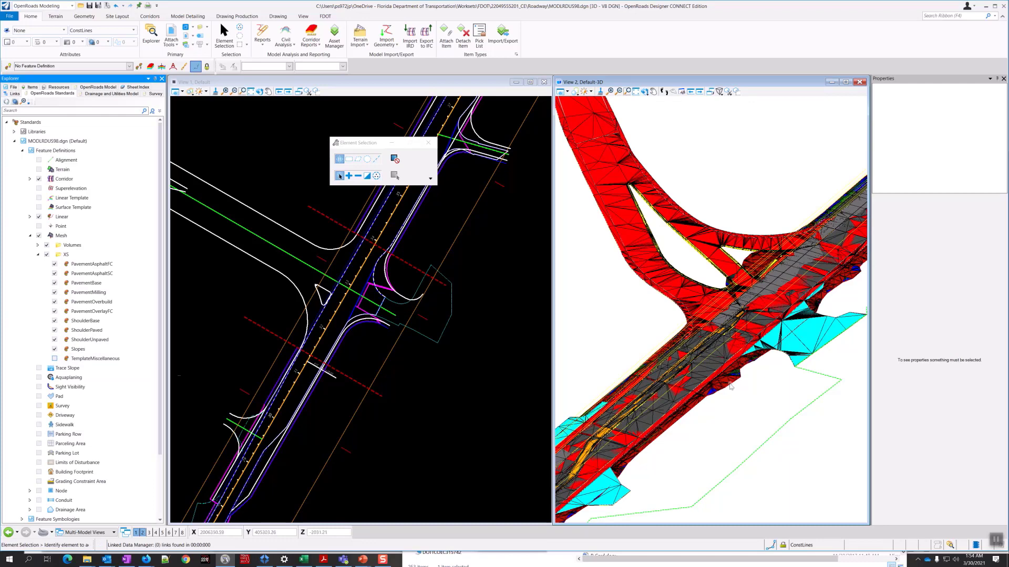
scroll(731, 387, up, 2)
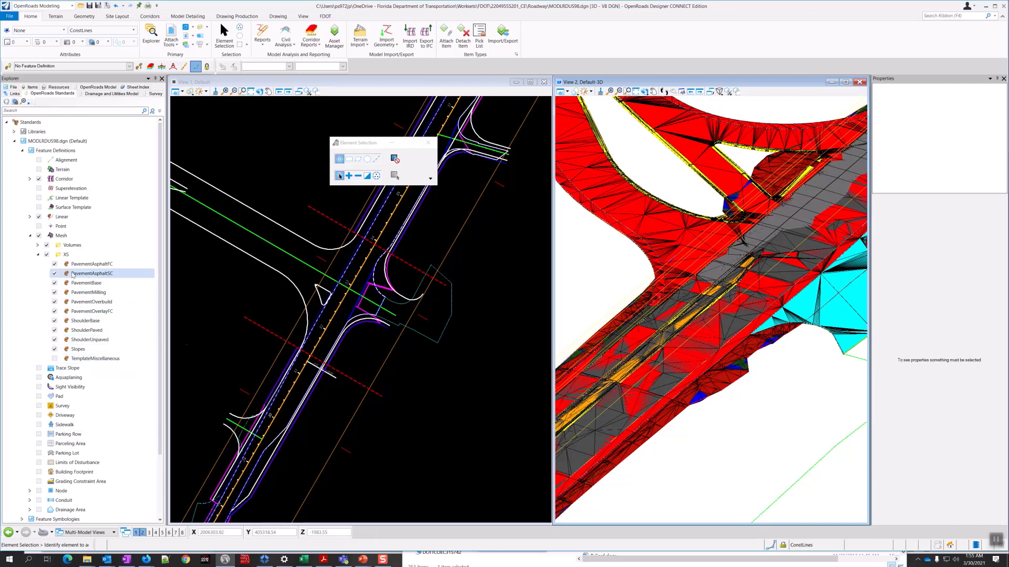
click(46, 254)
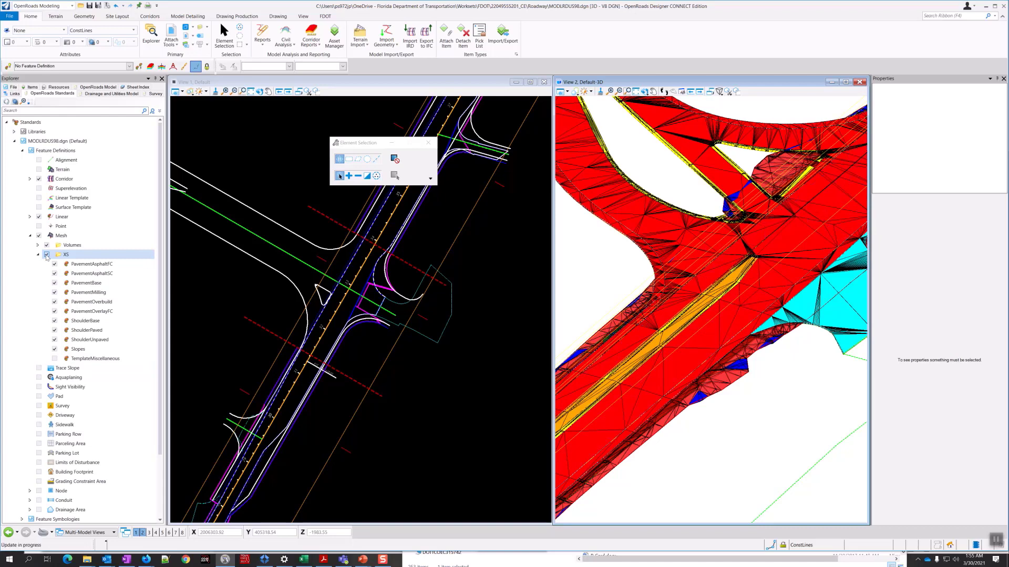
click(47, 245)
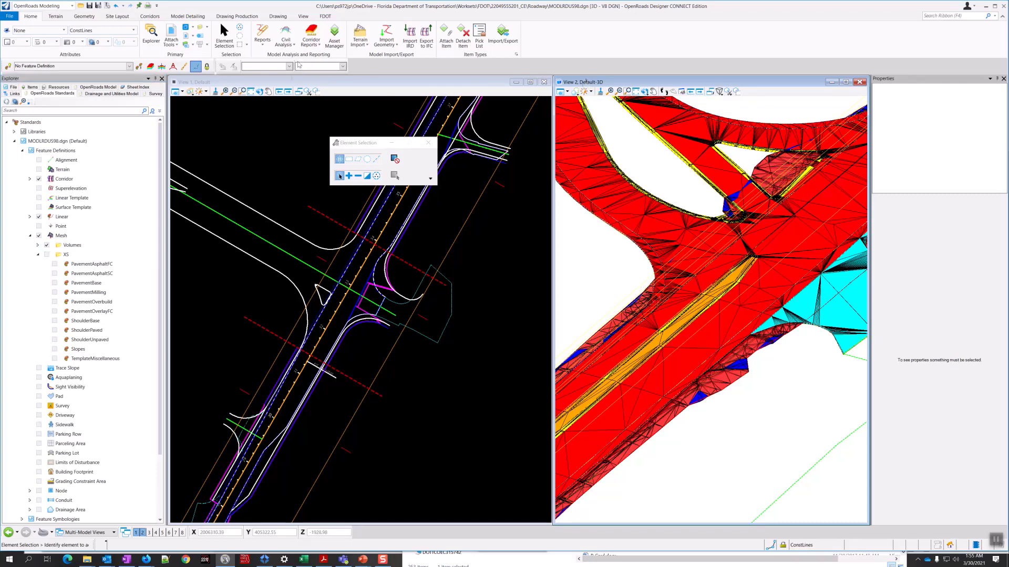
- Turn off the display of the MODLRD_Existing_Features01.dgn reference in the 3D model and inspect the cut and fill along US98
click(170, 35)
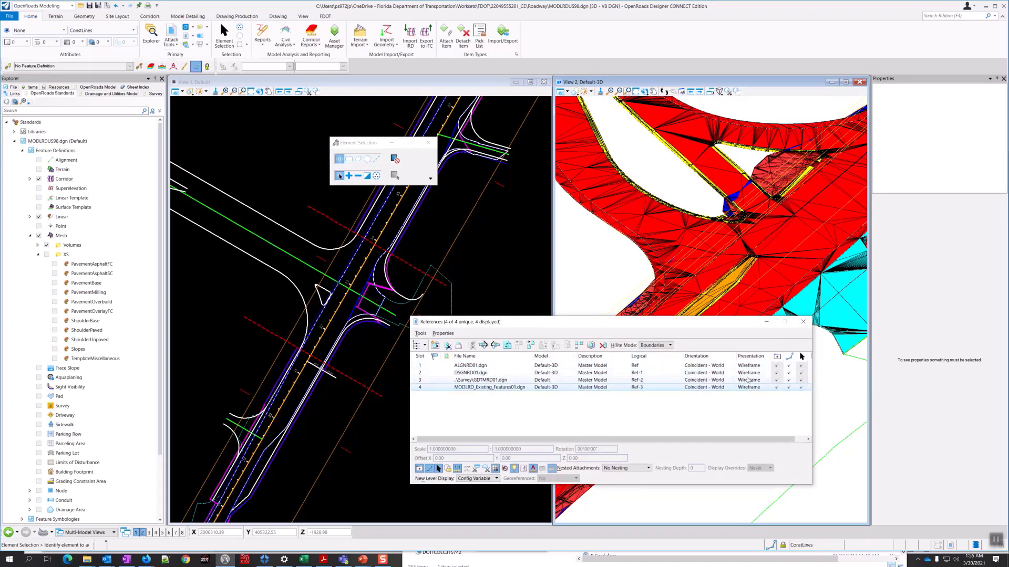
click(776, 387)
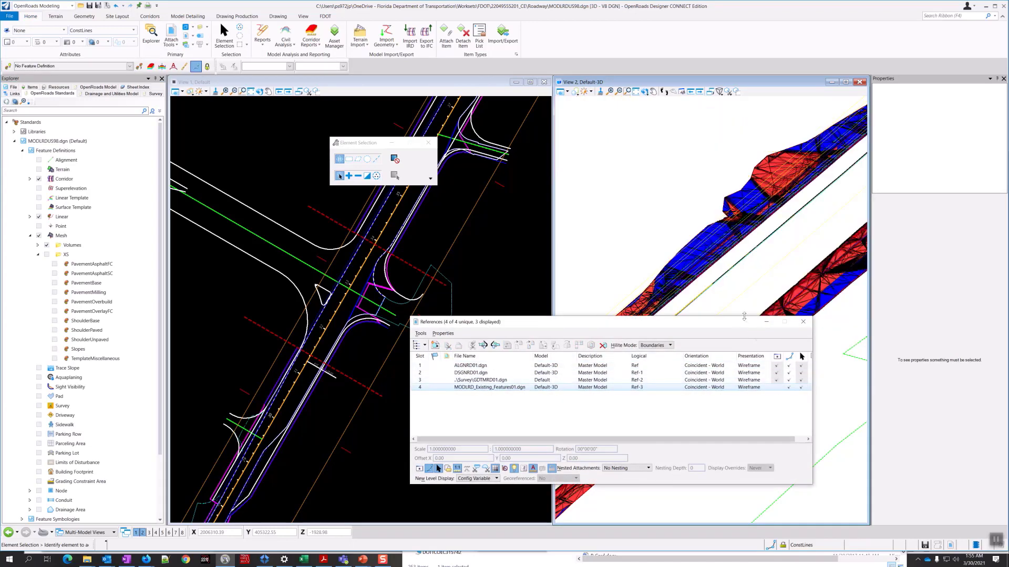
drag(791, 321, 604, 359)
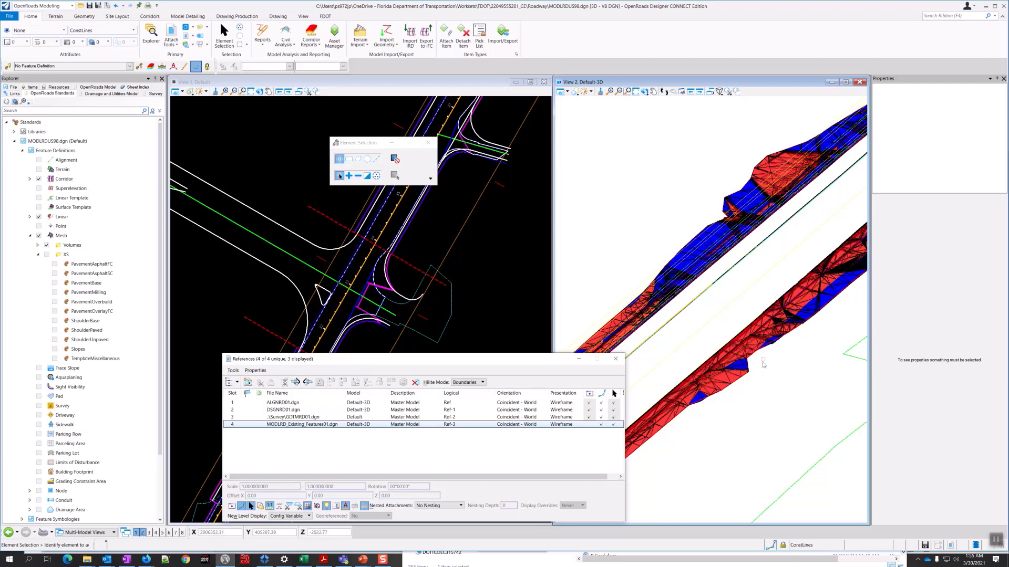
scroll(761, 362, down, 2)
scroll(722, 339, down, 1)
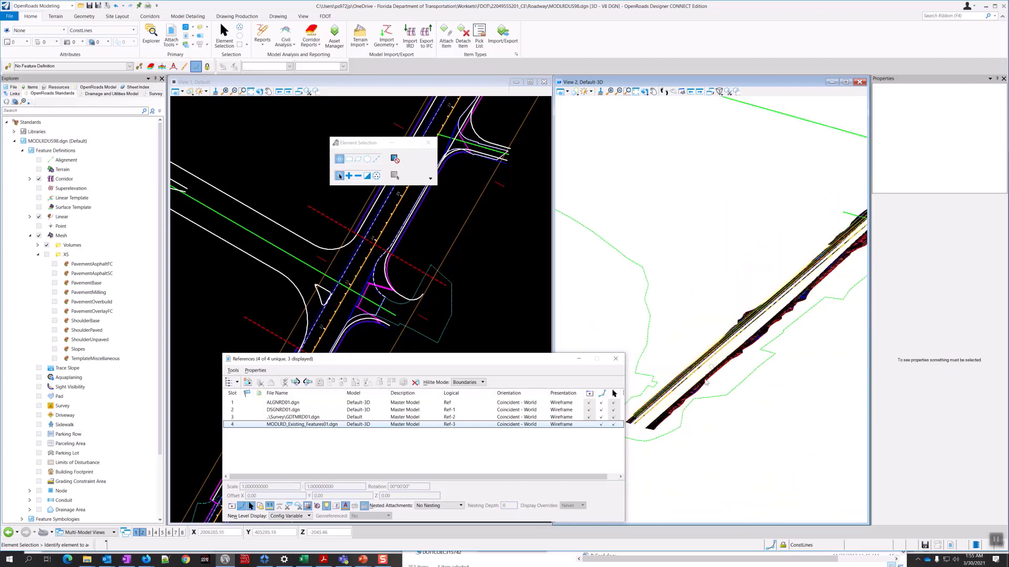
scroll(656, 413, up, 1)
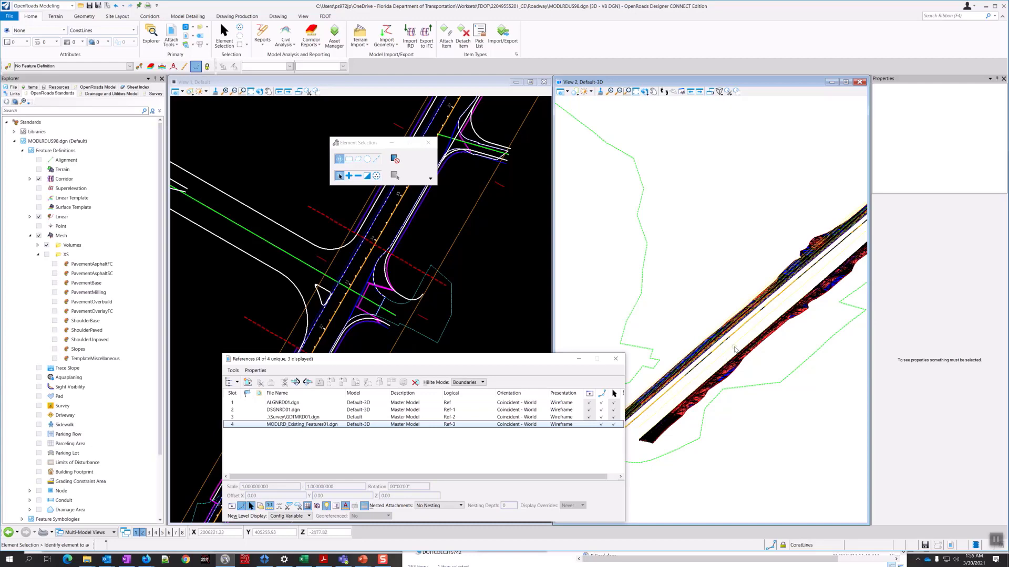
scroll(734, 348, up, 2)
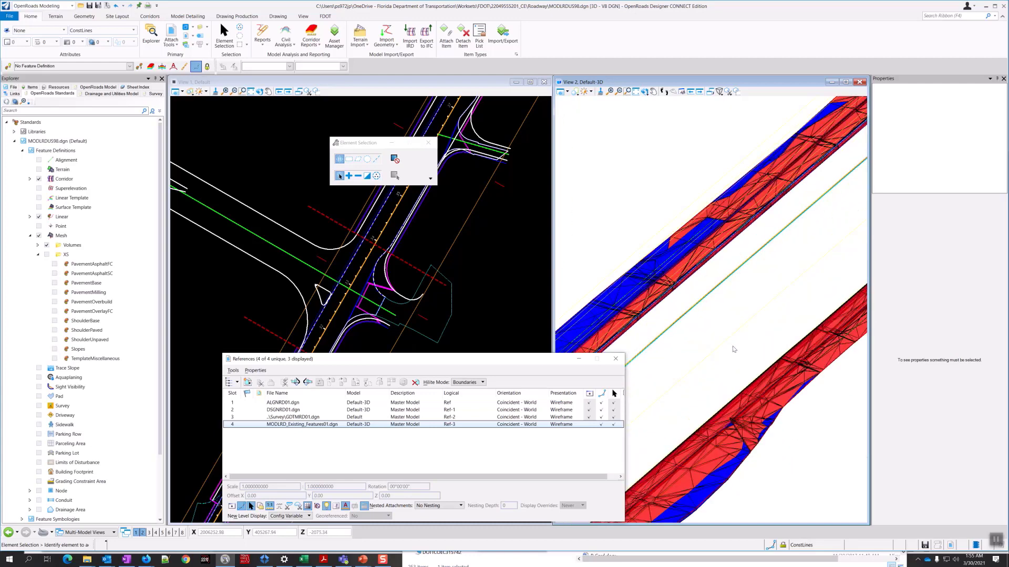
- Check the Volume Option of the PavementOverbuild, PavementBase, PavementAsphaltSC and PavementAsphaltFC mesh feature definitions
click(100, 311)
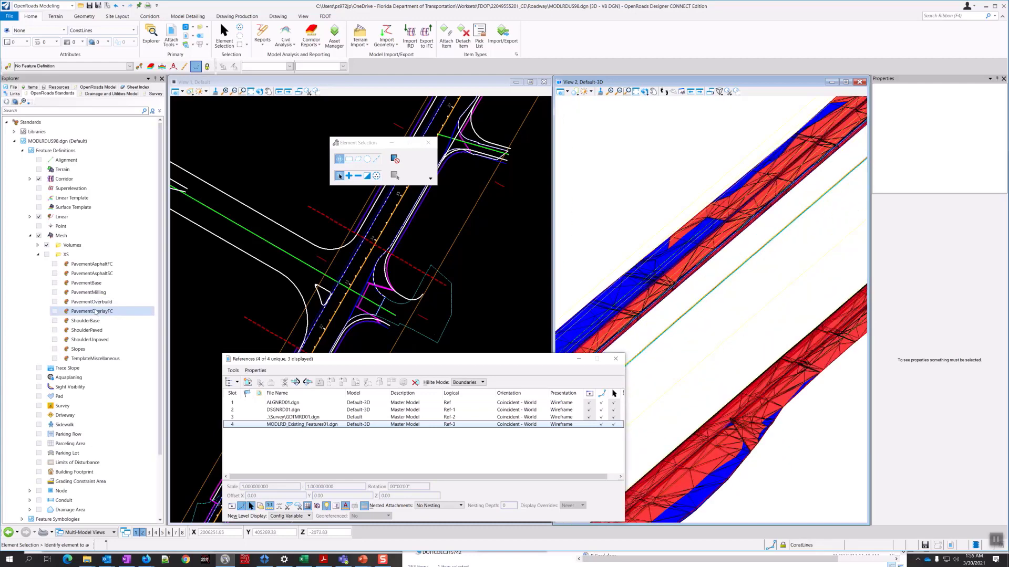
click(101, 304)
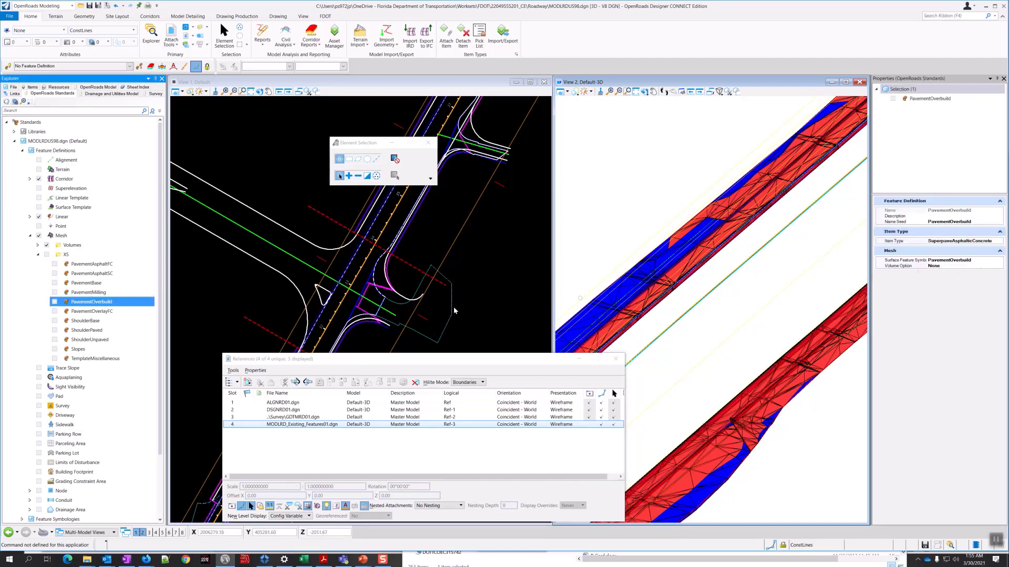
click(97, 283)
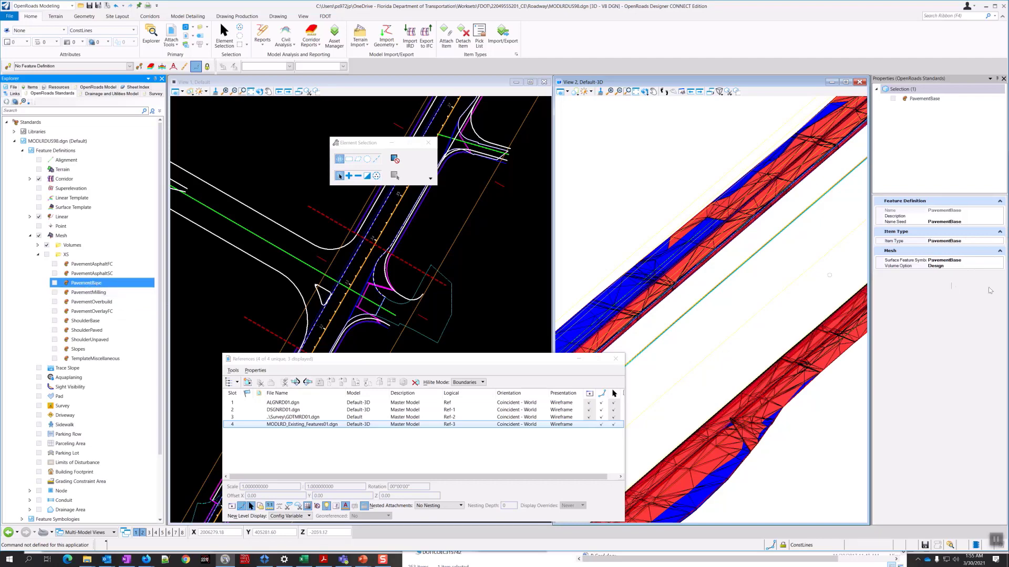
click(94, 274)
click(96, 264)
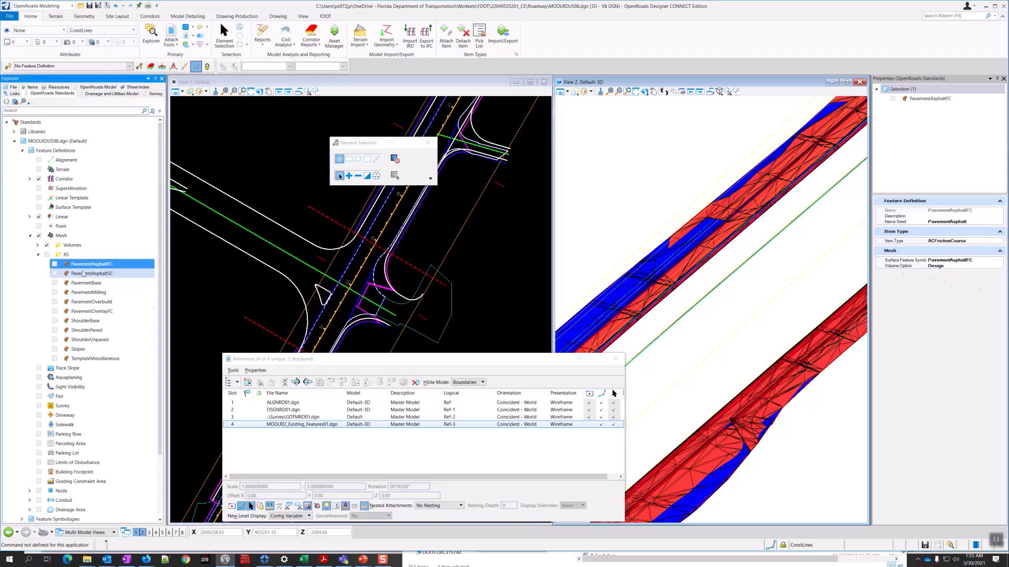
click(87, 273)
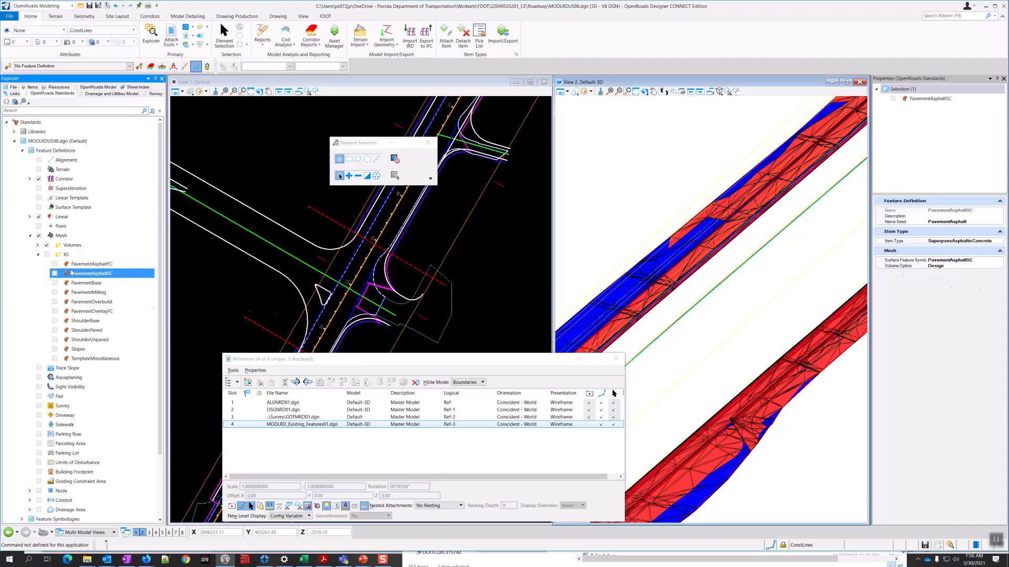
- Compare the Volume Option of the PavementOverlayFC and PavementOverbuild feature definitions with that of the two asphalt definitions
click(89, 312)
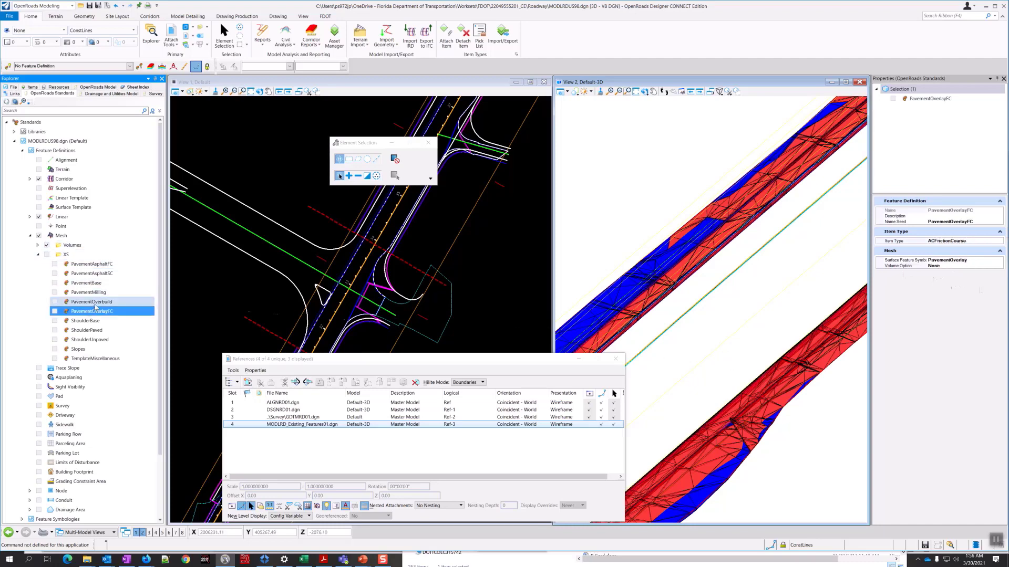
click(95, 303)
click(102, 274)
click(66, 254)
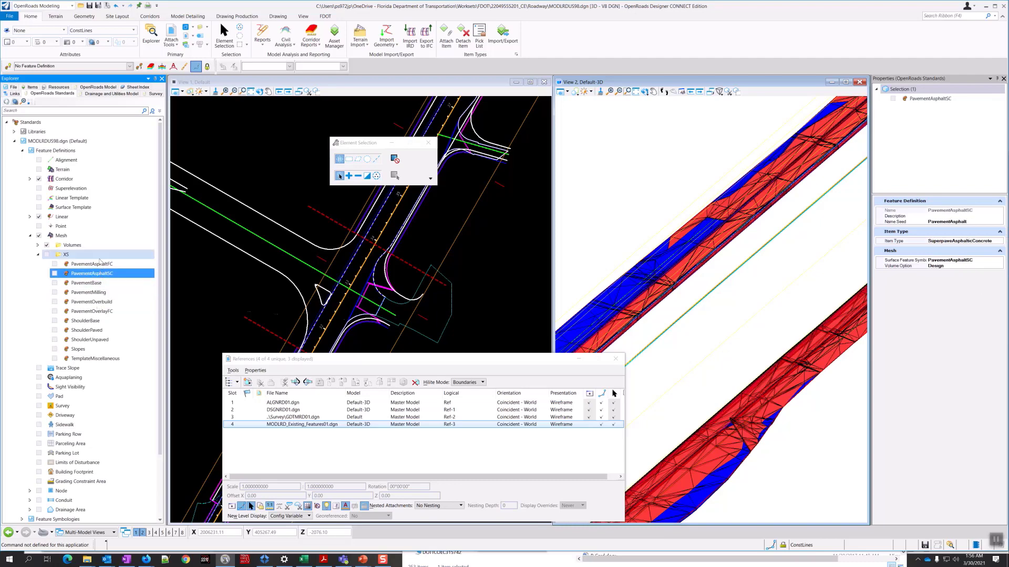
click(87, 264)
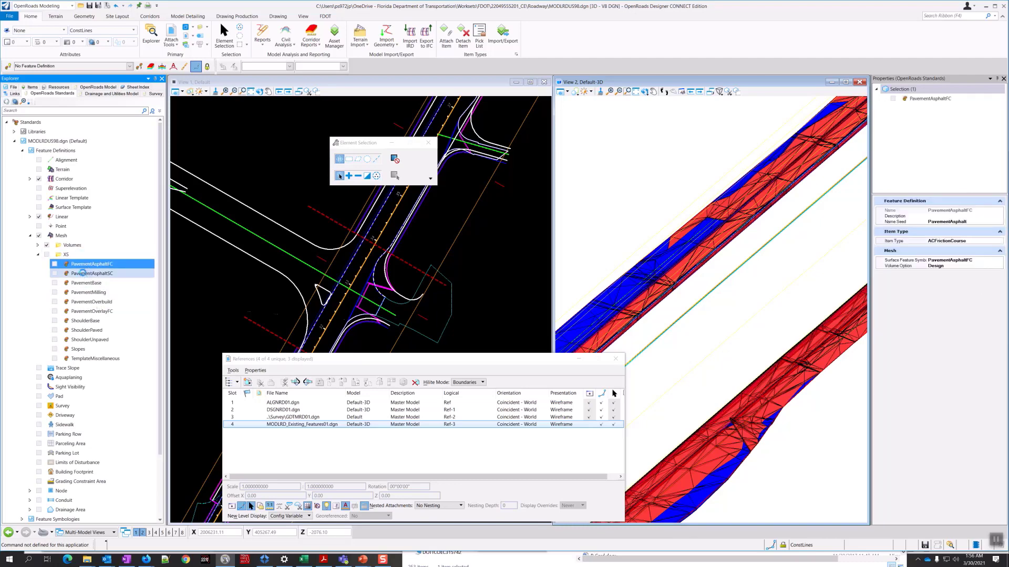
click(83, 275)
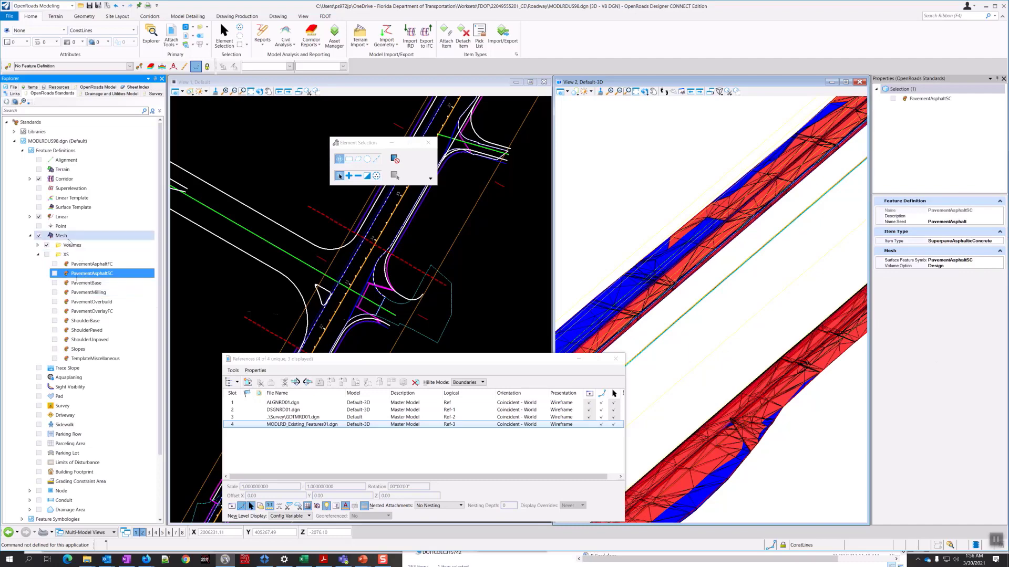
click(75, 264)
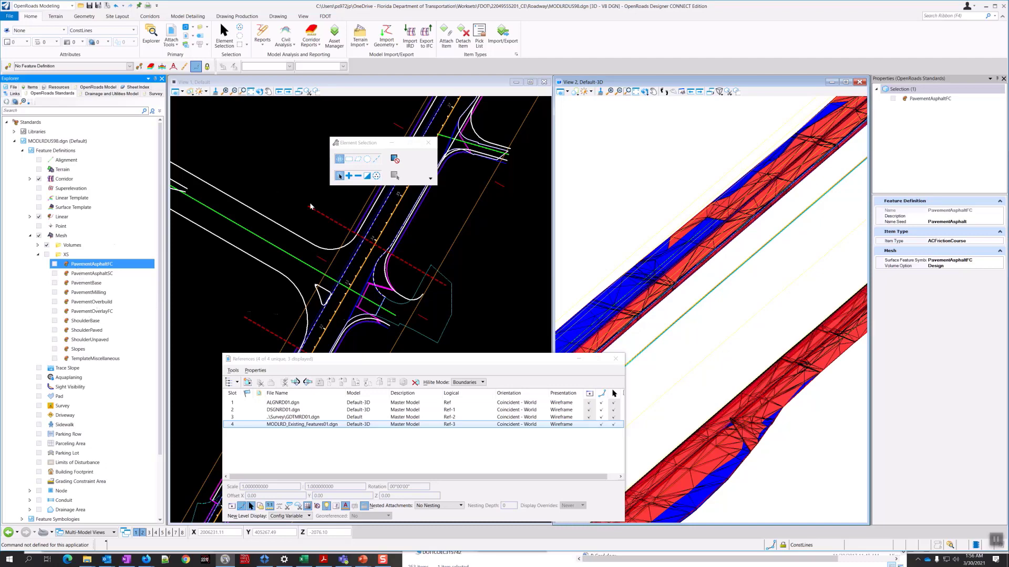
- Move the reference list farther away from the cut and fill meshes in the 3D view
drag(531, 359, 480, 333)
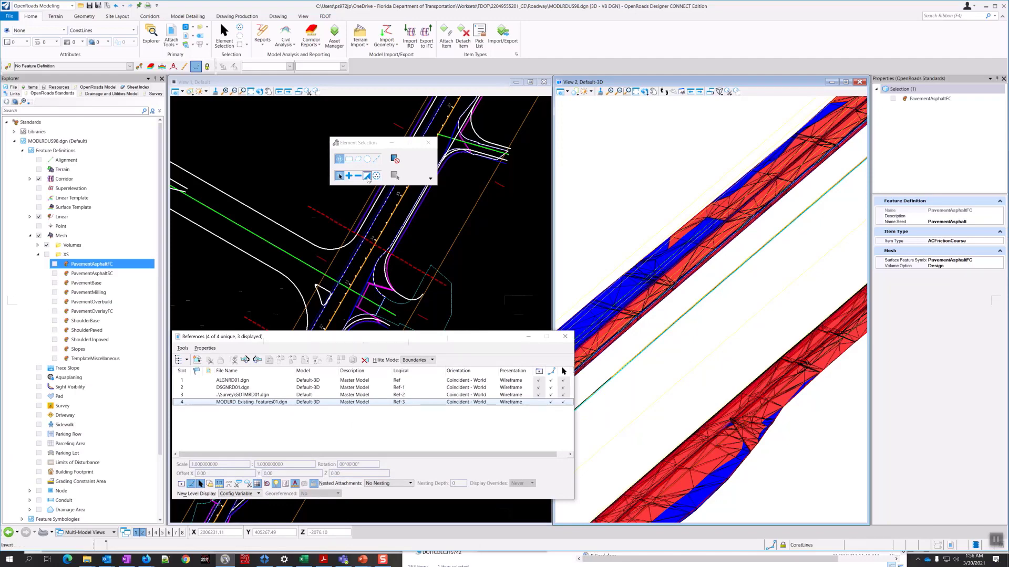
click(308, 92)
click(605, 249)
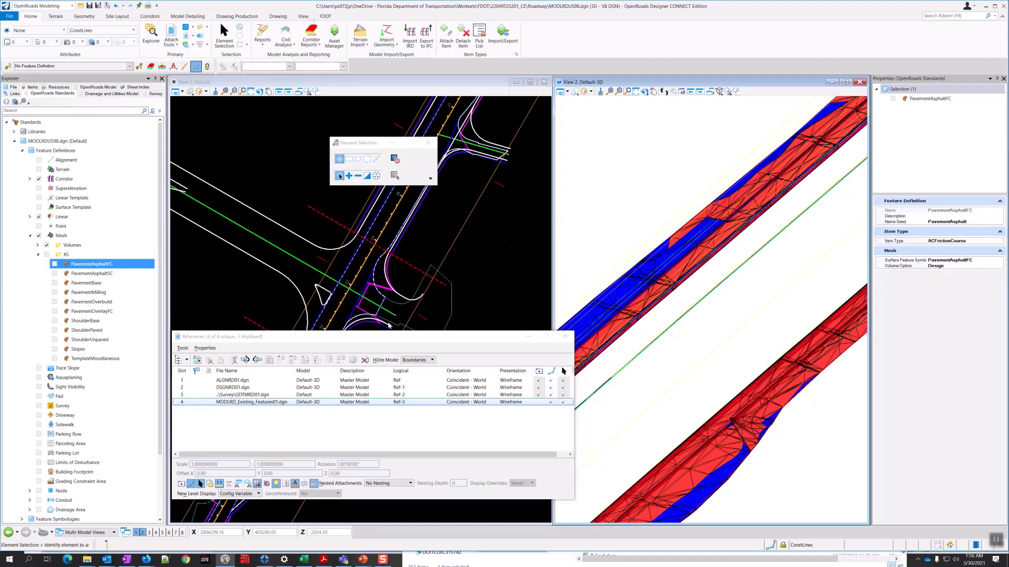
- Turn on the display of all mesh feature definitions in the XS group of MODLRDUS98.dgn
drag(412, 337, 678, 351)
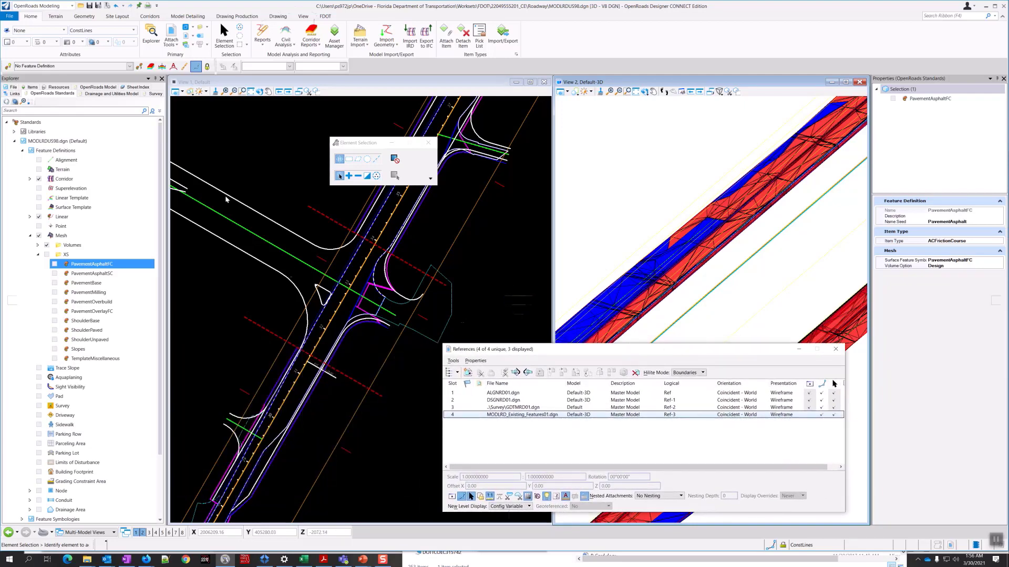
click(47, 255)
click(47, 254)
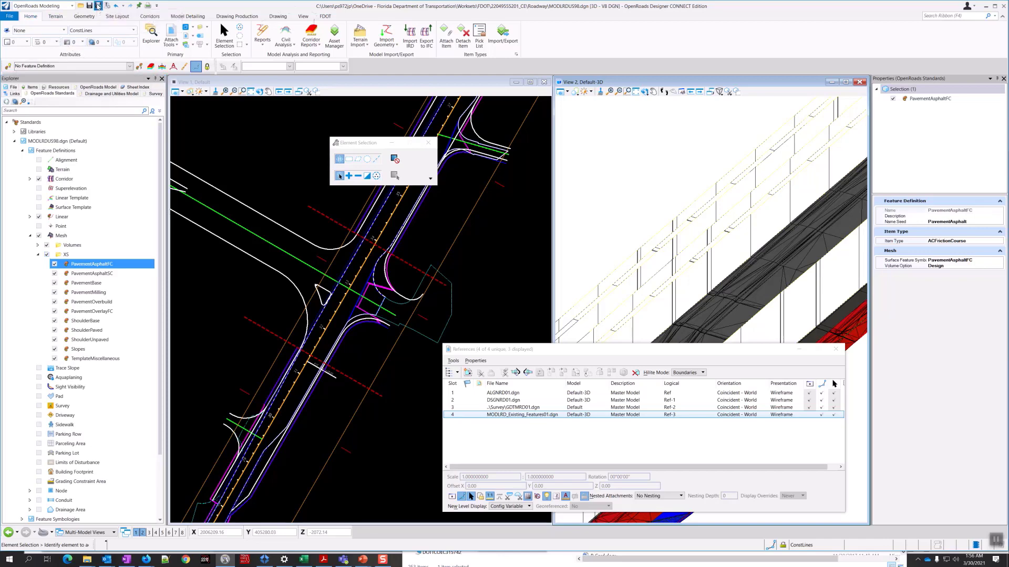
click(9, 16)
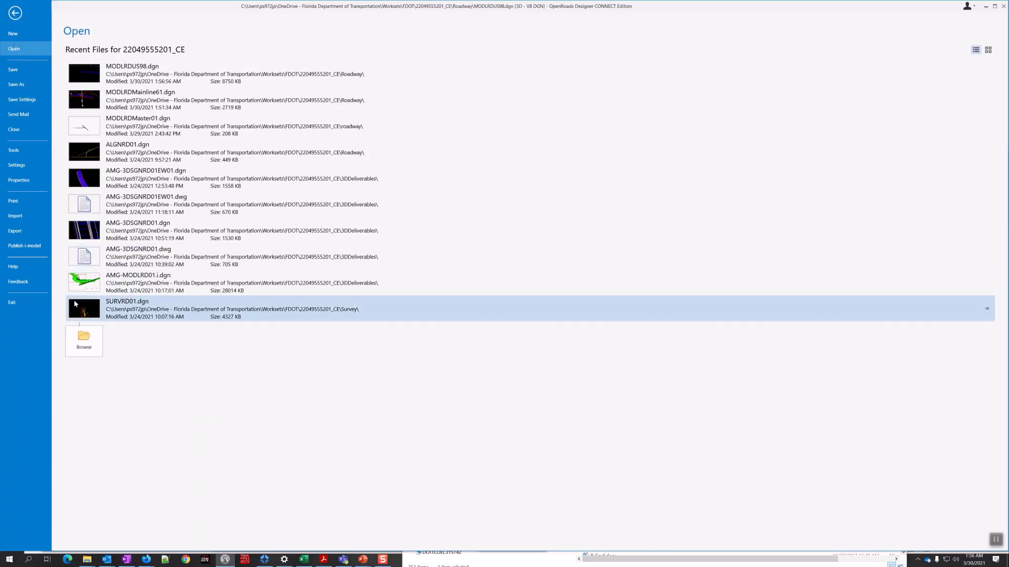
click(84, 341)
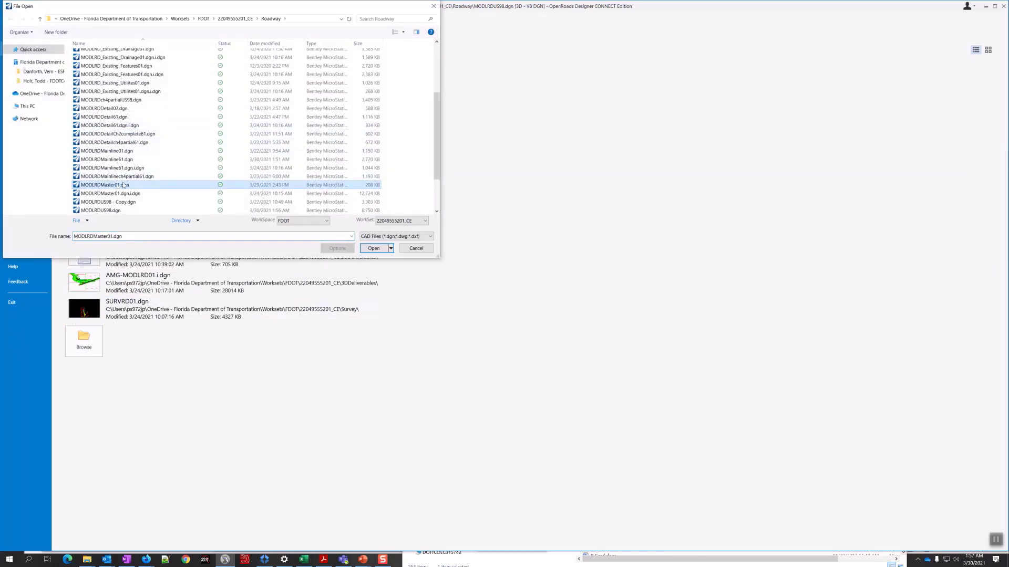
click(375, 248)
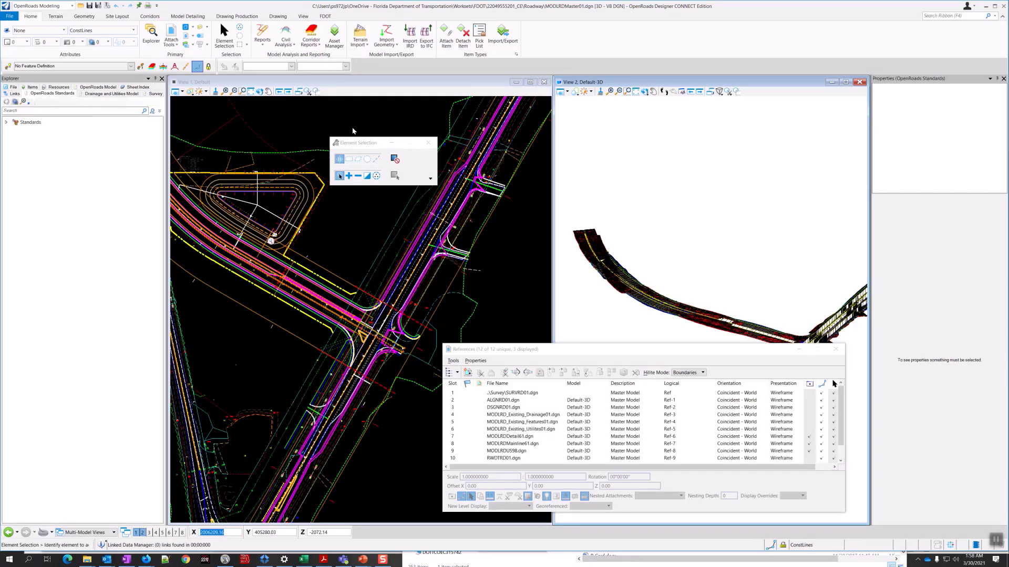
- Try displaying the SURVRD01.dgn survey reference in the 3D model and turn it off again
drag(713, 350, 668, 380)
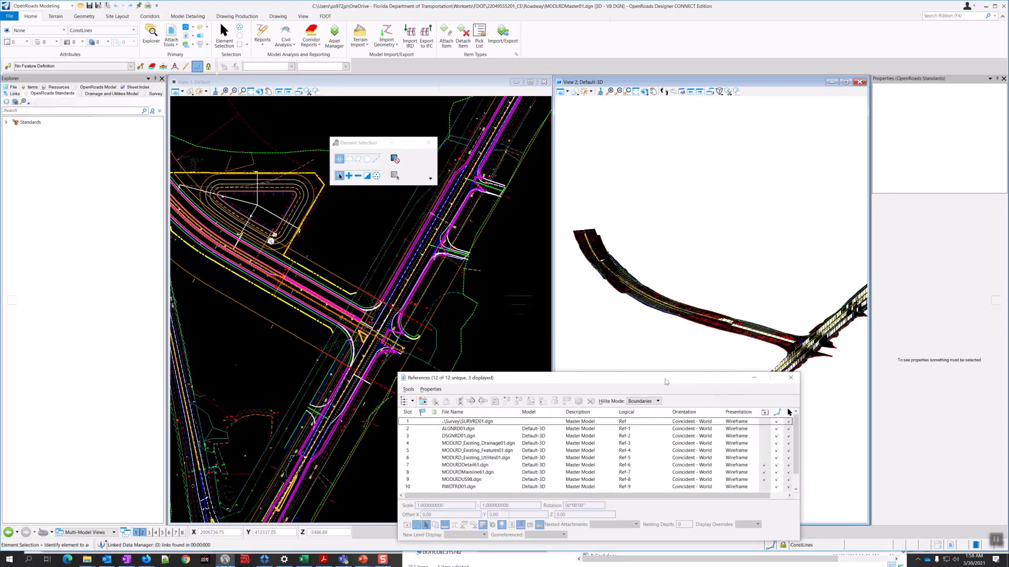
scroll(658, 334, down, 3)
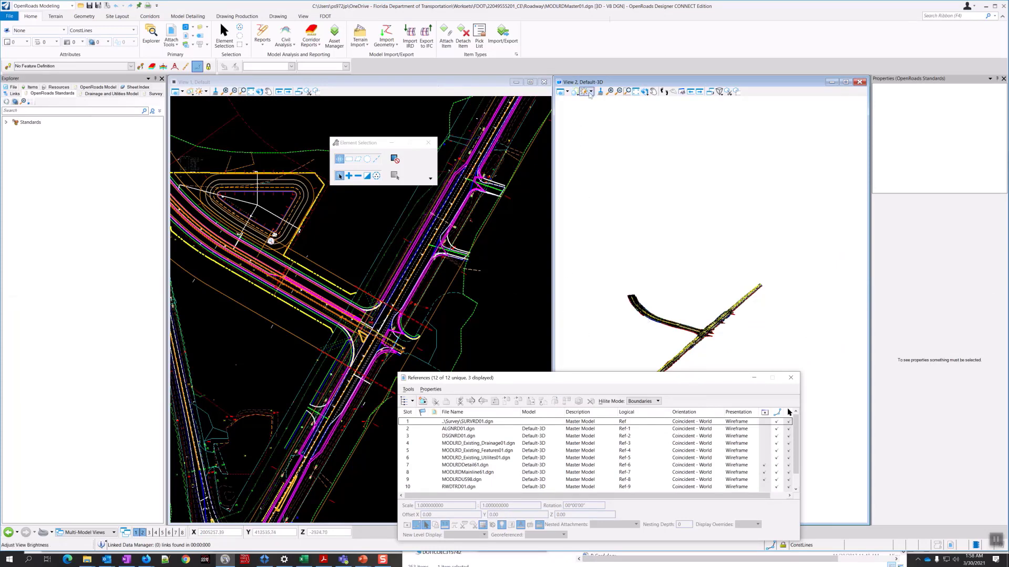
drag(524, 496, 565, 501)
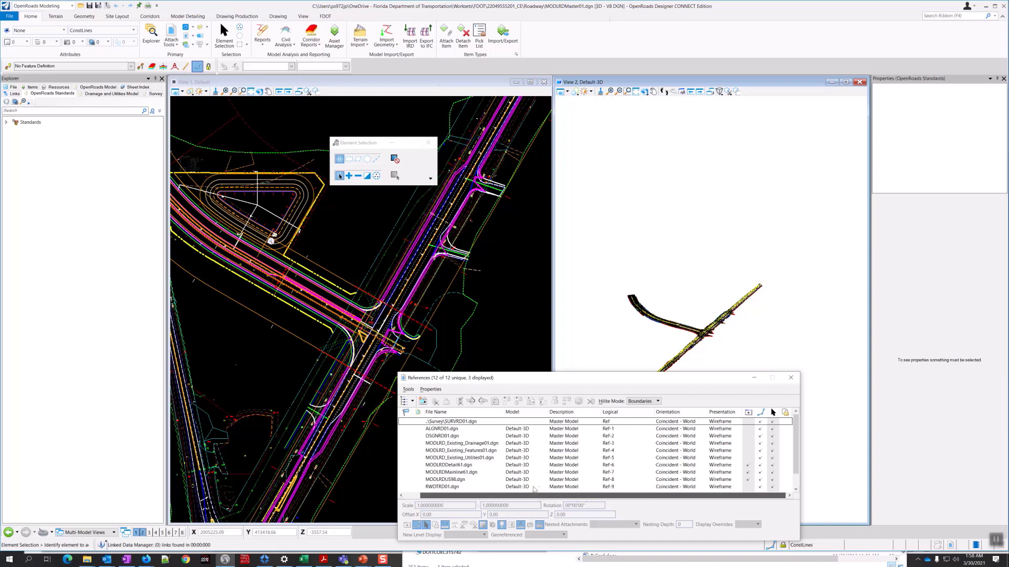
scroll(547, 490, left, 2)
scroll(483, 490, right, 2)
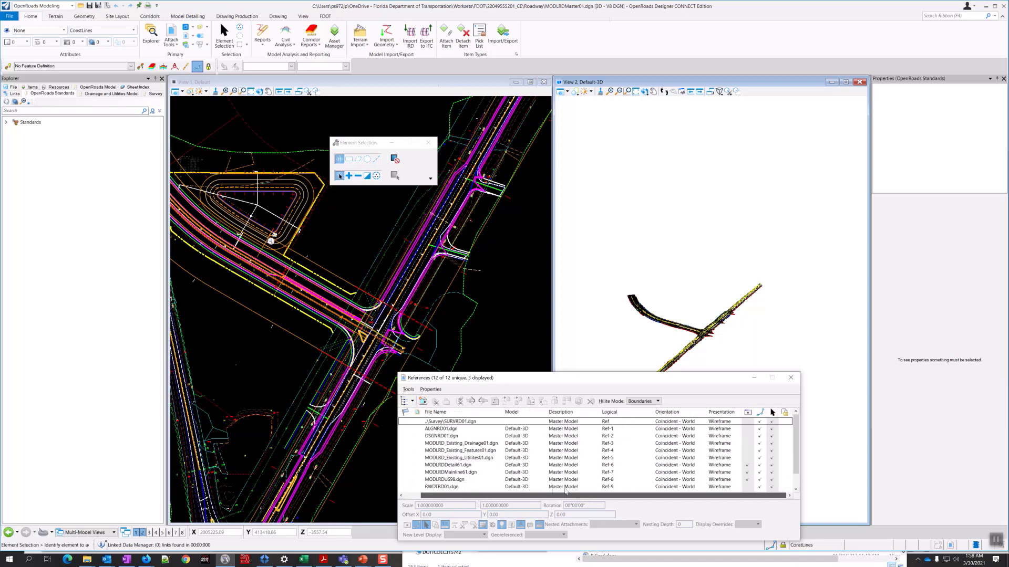
click(748, 421)
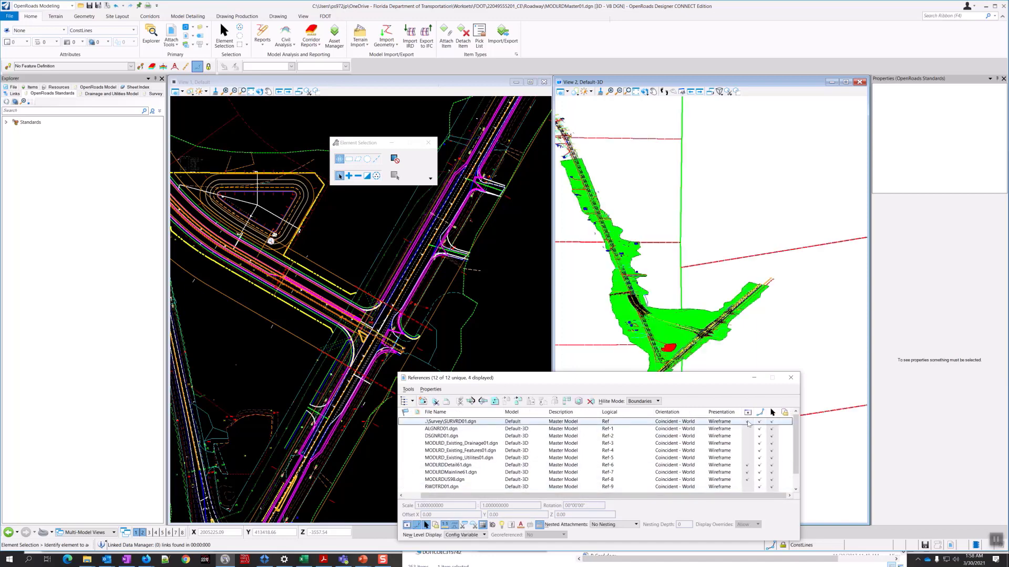
click(748, 422)
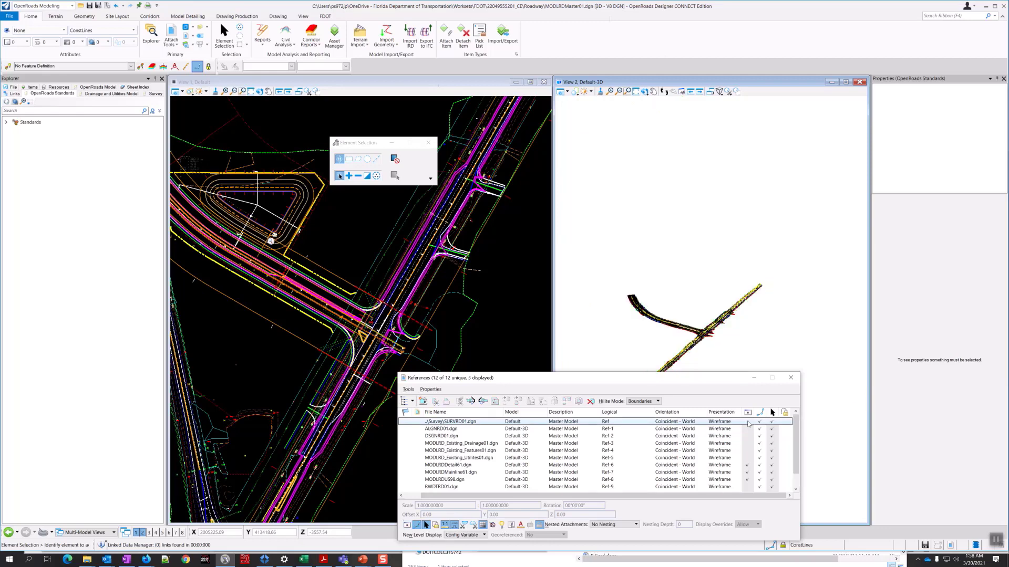
- Check the reference list of the 2D model and turn on the display of GDTMRD01.dgn in the 3D model
click(392, 83)
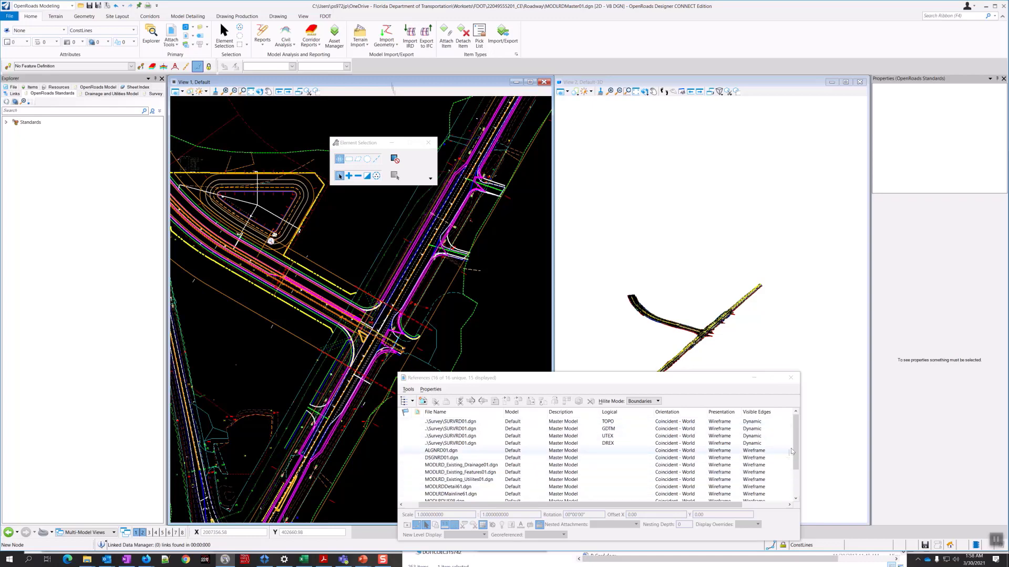
drag(796, 453, 798, 476)
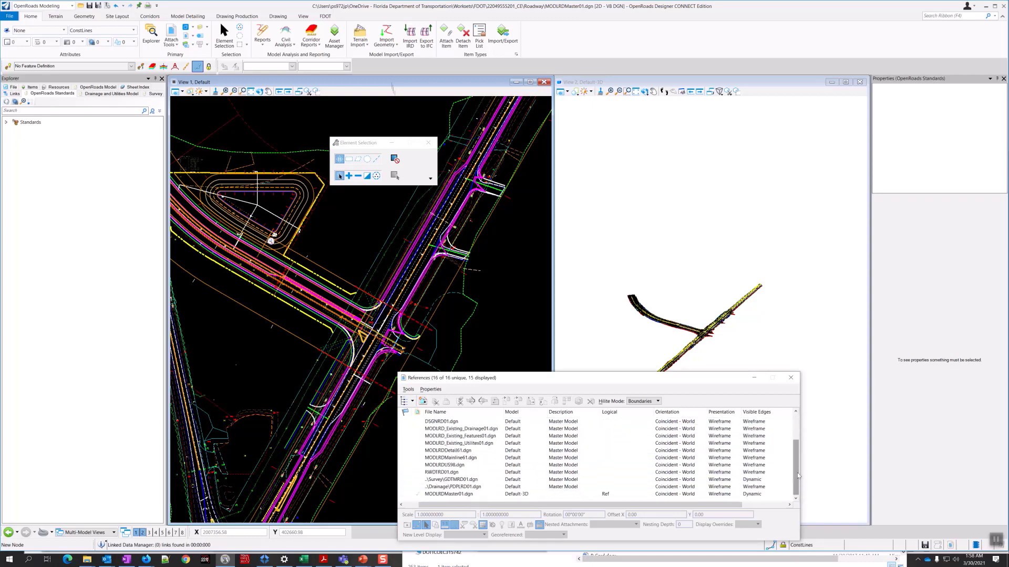
click(623, 81)
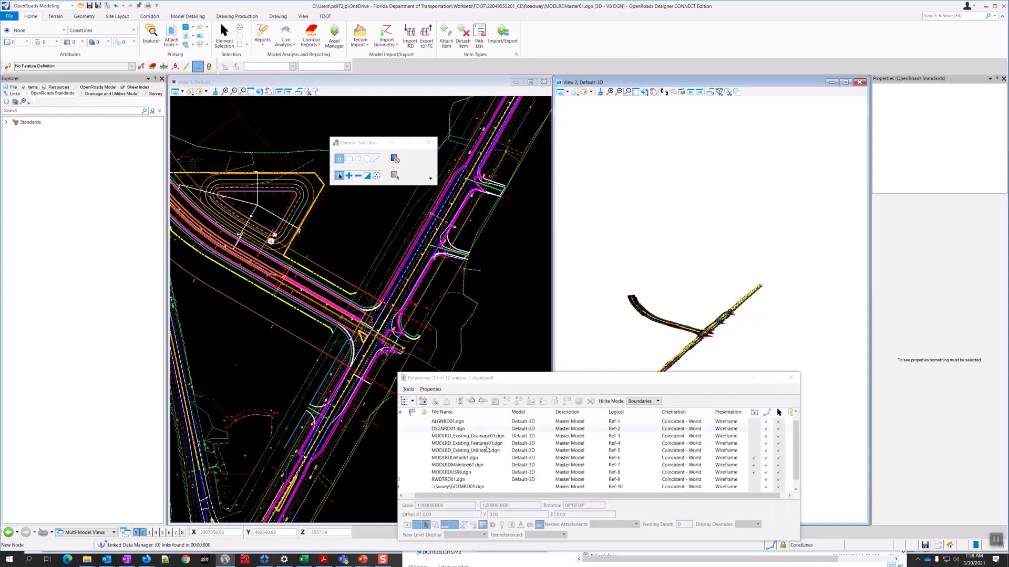
click(754, 488)
scroll(752, 439, down, 1)
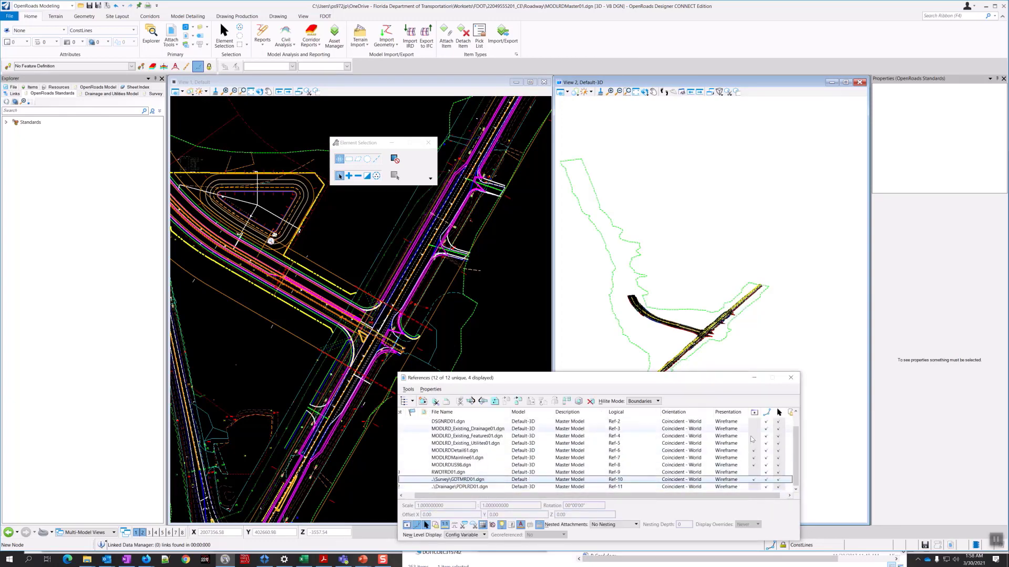
scroll(752, 440, up, 2)
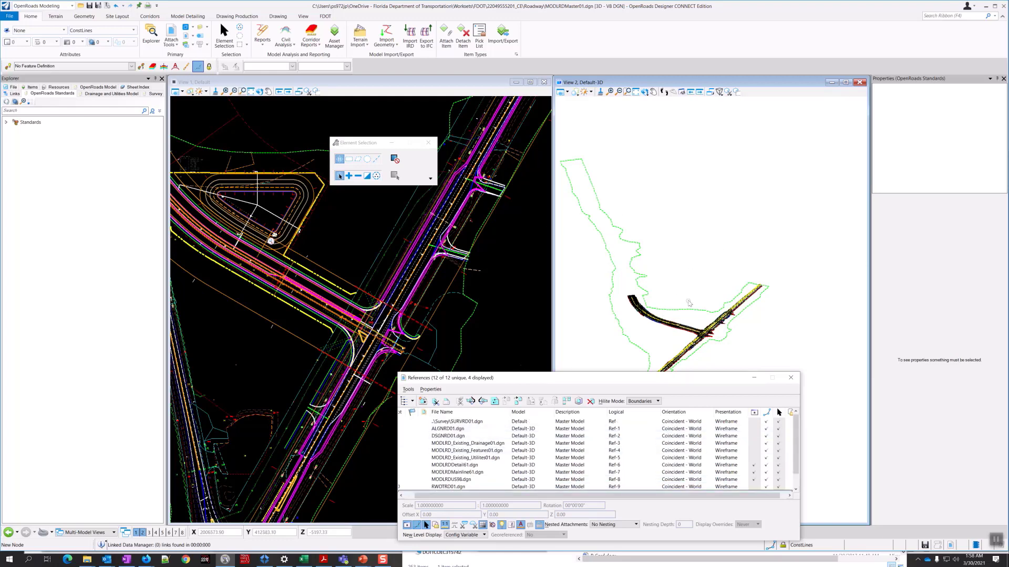
- Examine the corridor meshes around the SR61 and US98 intersection in the 3D model
scroll(691, 339, up, 3)
scroll(718, 330, up, 1)
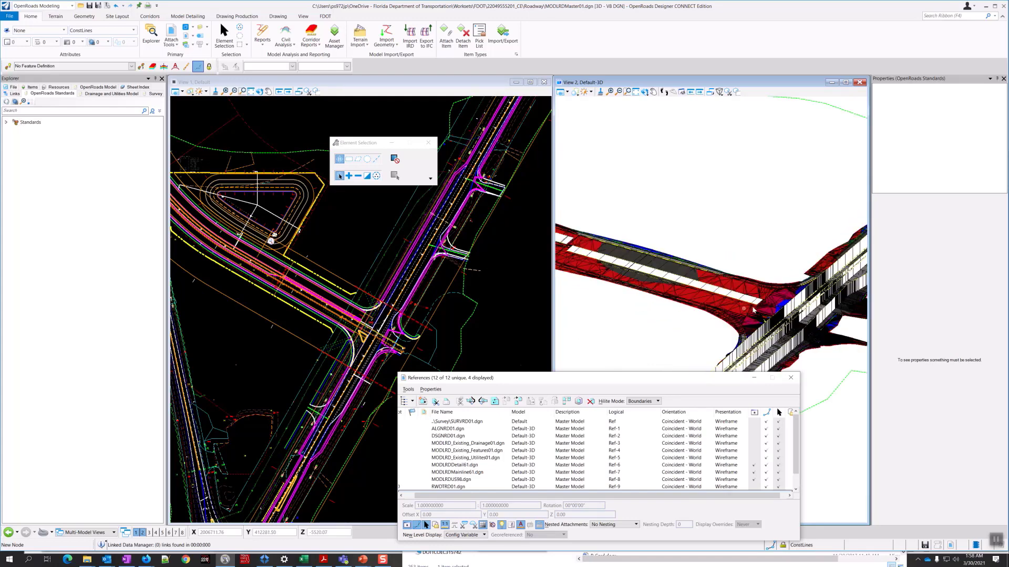
drag(456, 379, 543, 324)
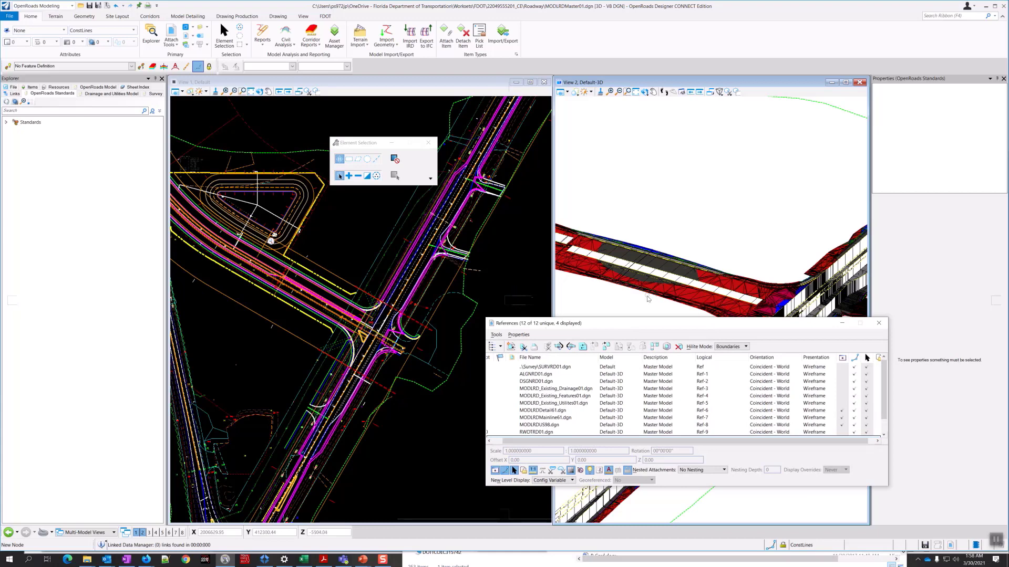
scroll(646, 297, down, 2)
scroll(362, 270, down, 3)
scroll(361, 271, up, 1)
scroll(362, 271, up, 2)
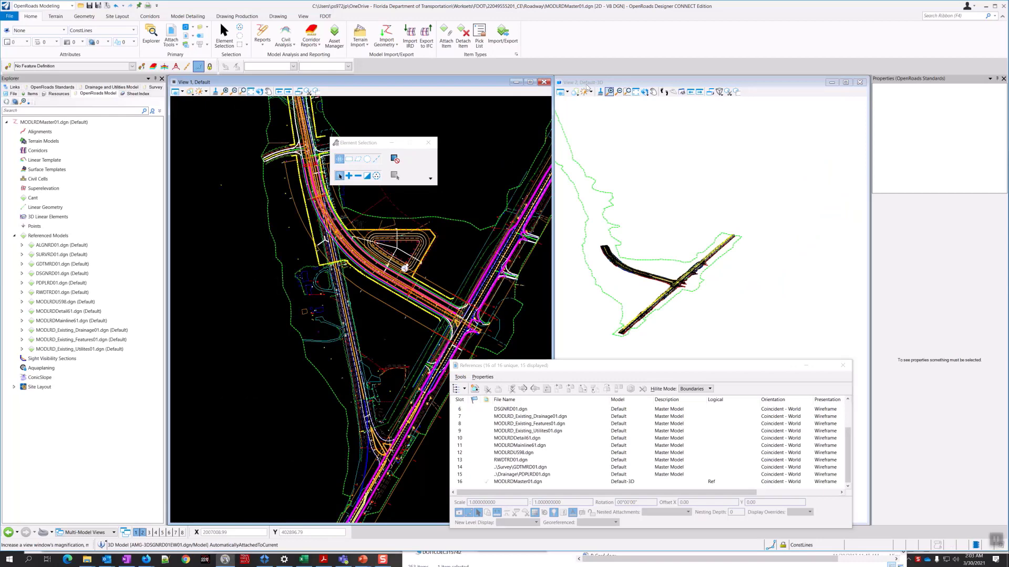
- Make the 2D model active and enlarge its reference list to show all attached files
click(611, 83)
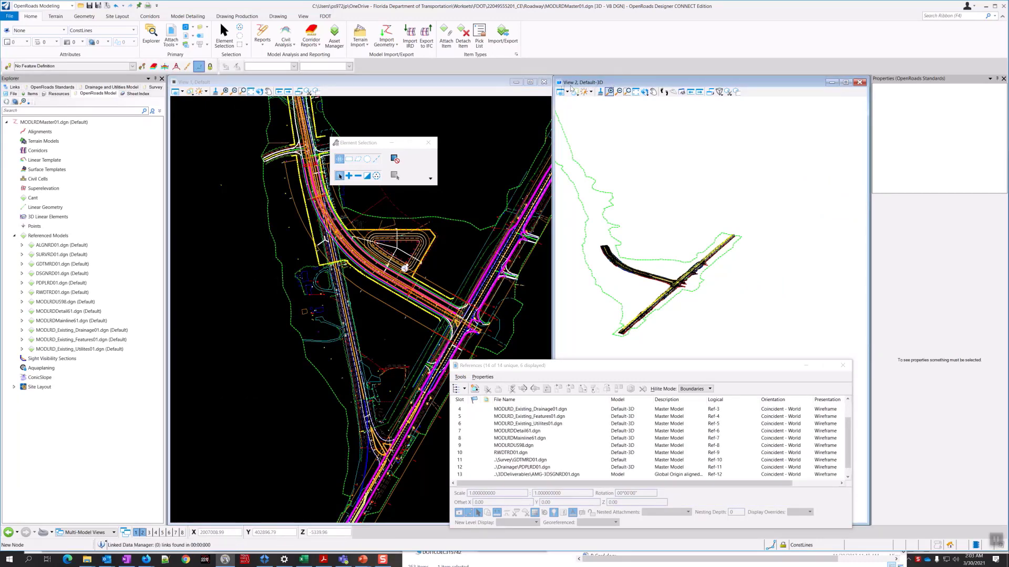
click(483, 85)
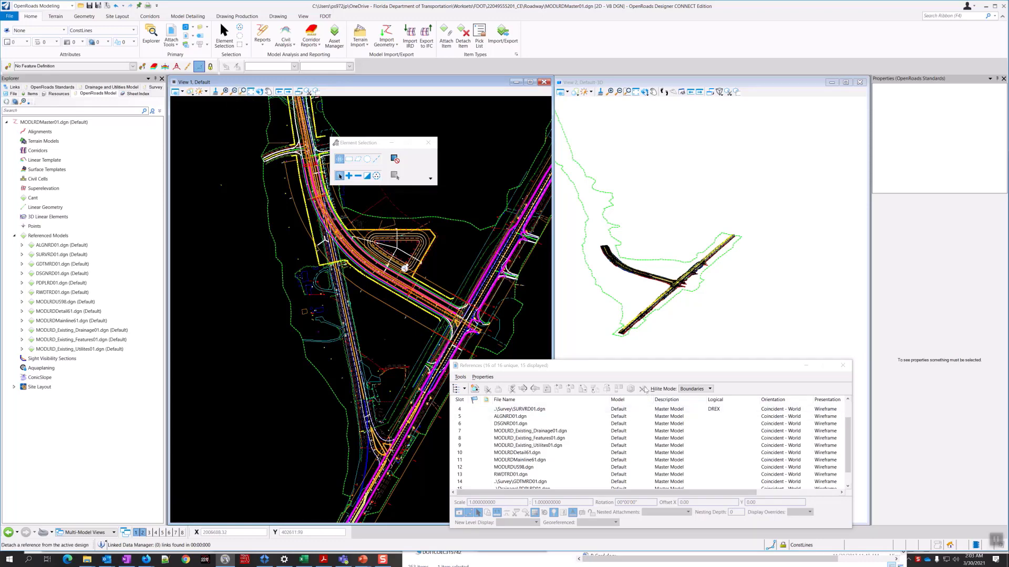
drag(650, 362, 650, 307)
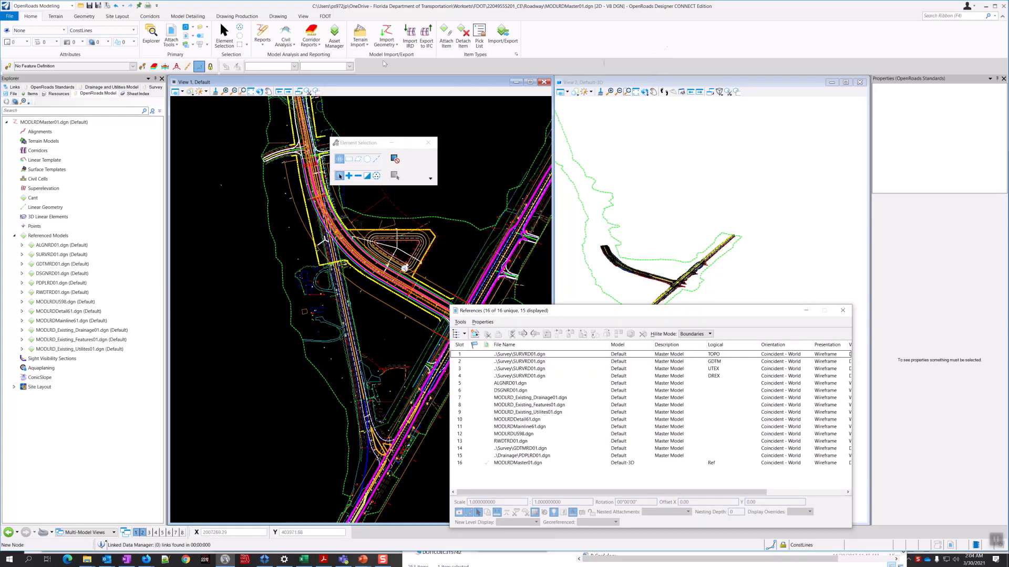
click(383, 82)
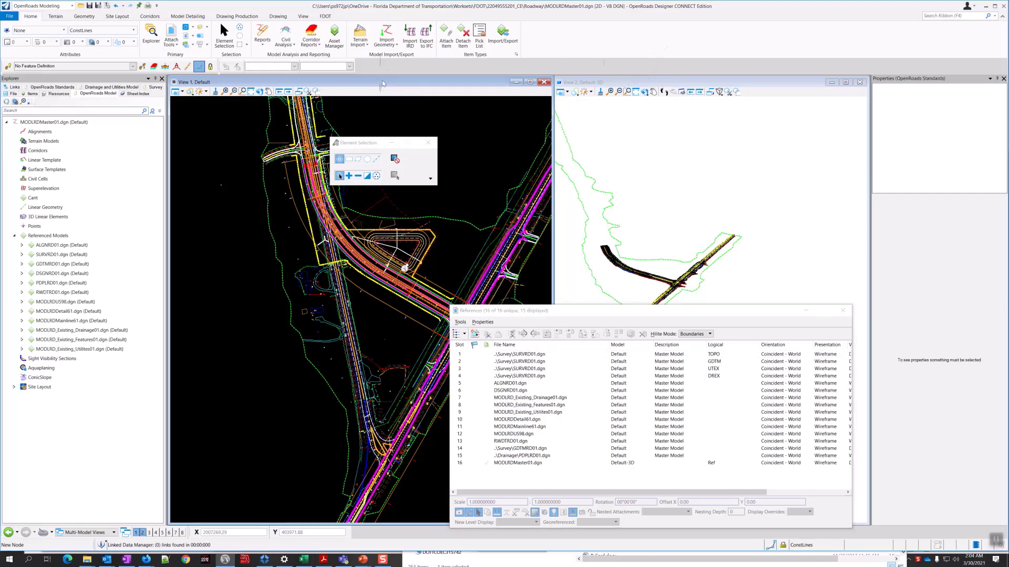
drag(498, 310, 494, 303)
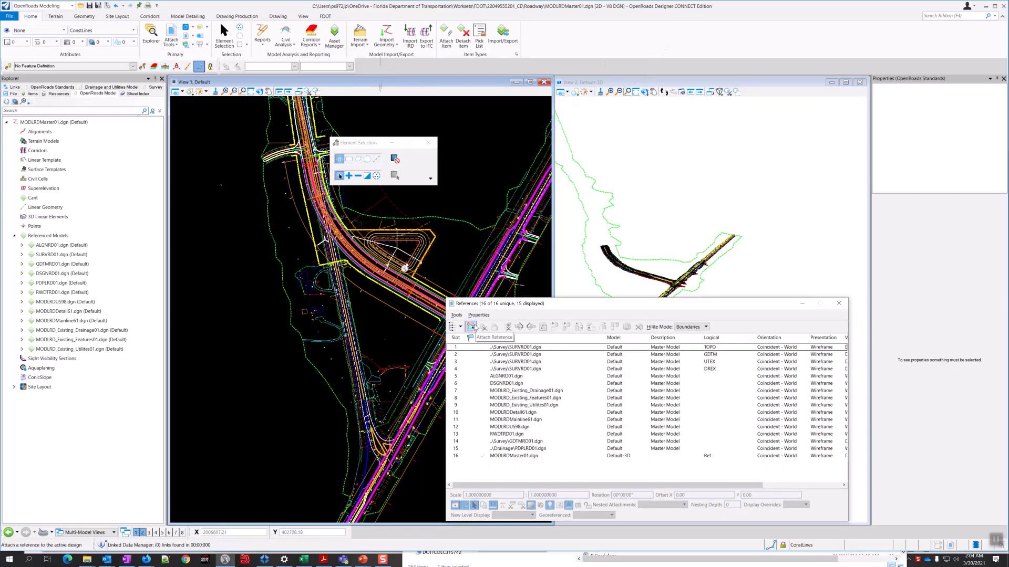
- Choose AMG-3DSGNRD01.dgn and AMG-3DSGNRD01EW01.dgn from the 3DDeliverables folder for attachment as references to the 2D model
click(471, 327)
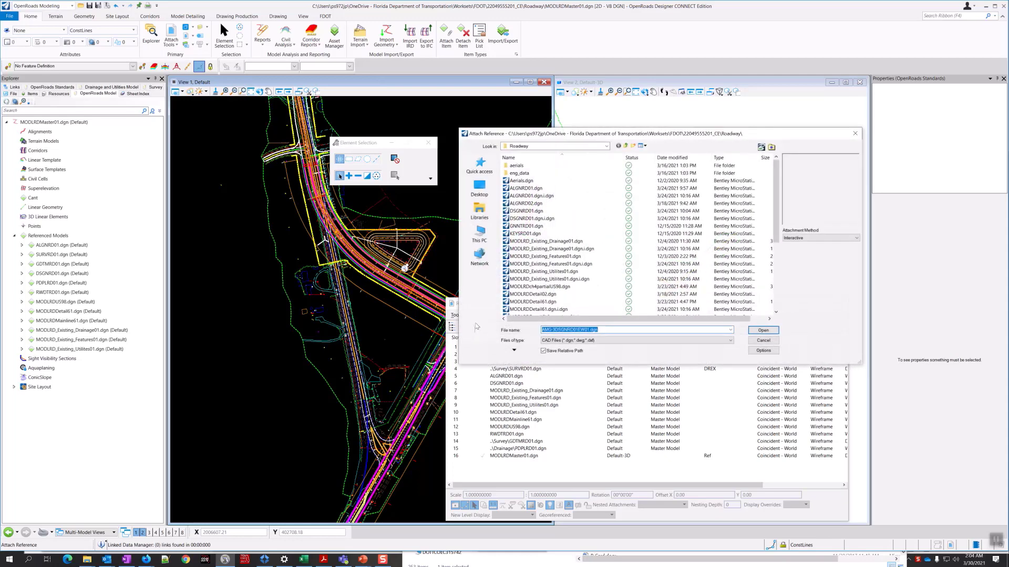
click(625, 146)
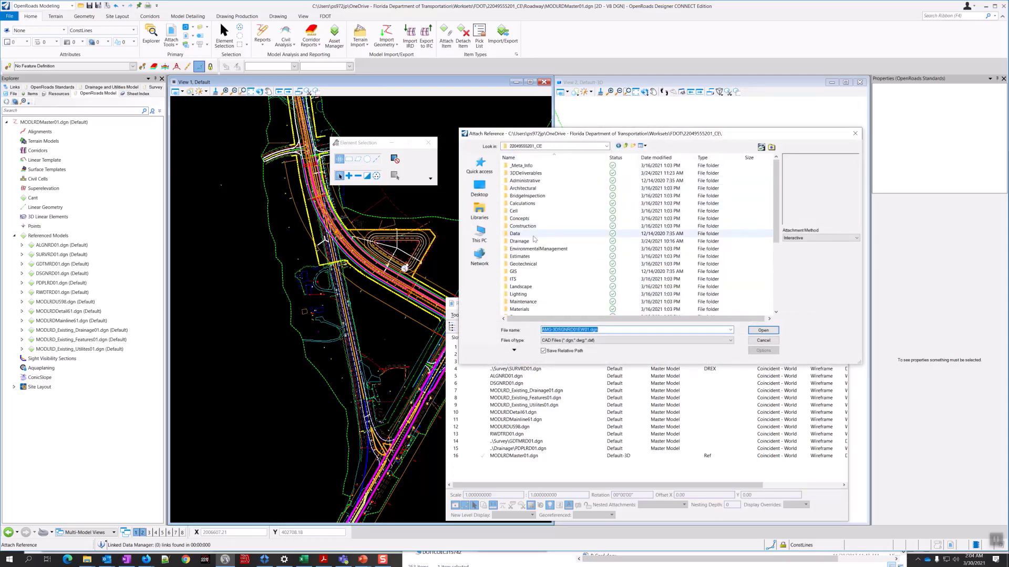
double_click(529, 174)
click(540, 174)
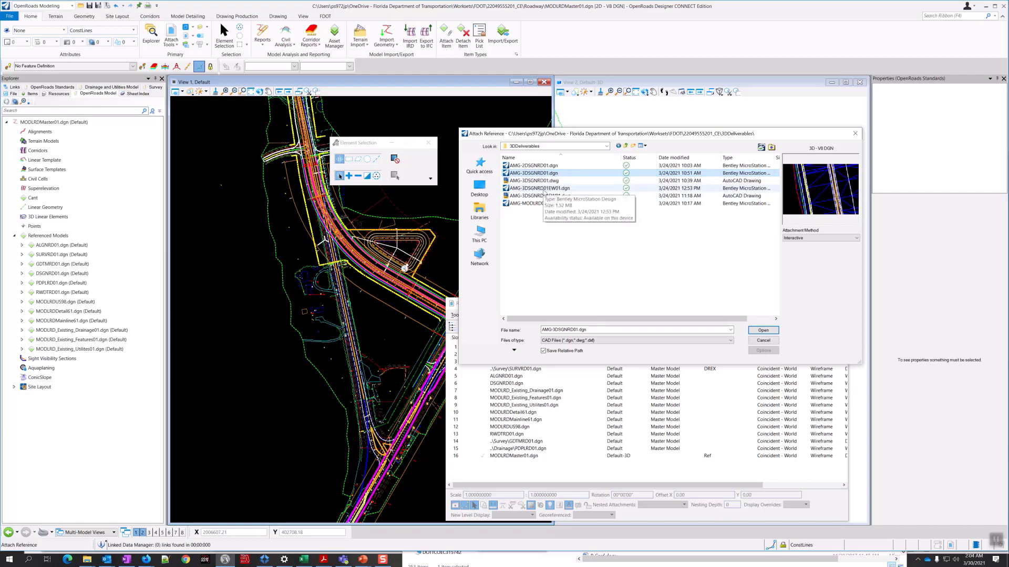
ctrl+click(545, 189)
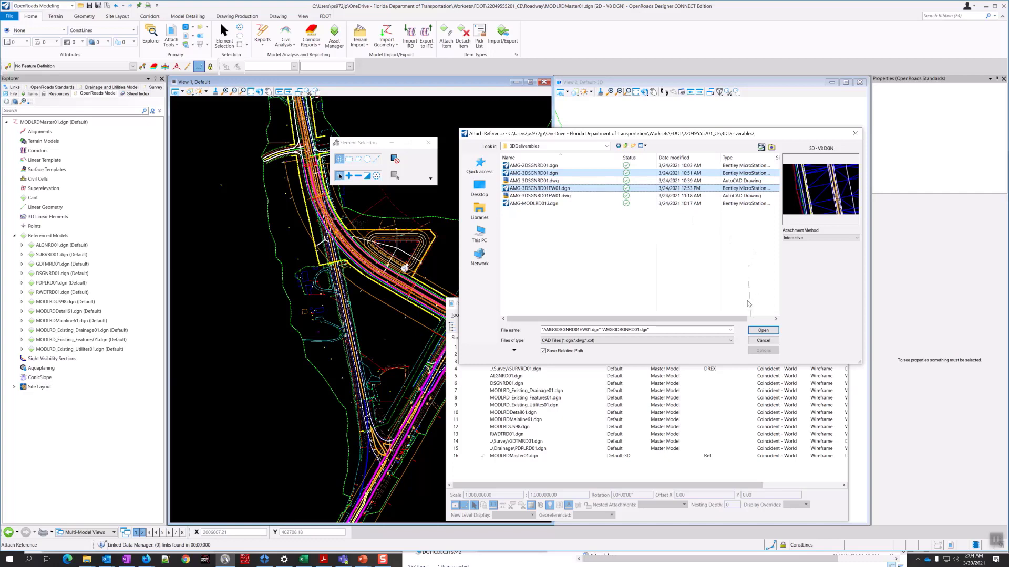
click(763, 330)
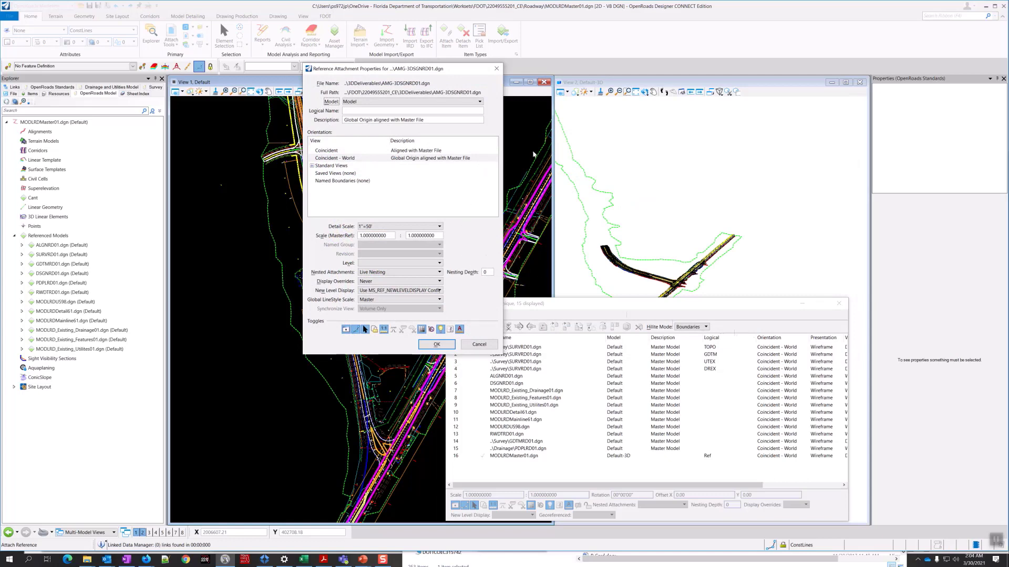
- Attach both AMG files with their Model model, Coincident - World orientation and Live Nesting
click(479, 101)
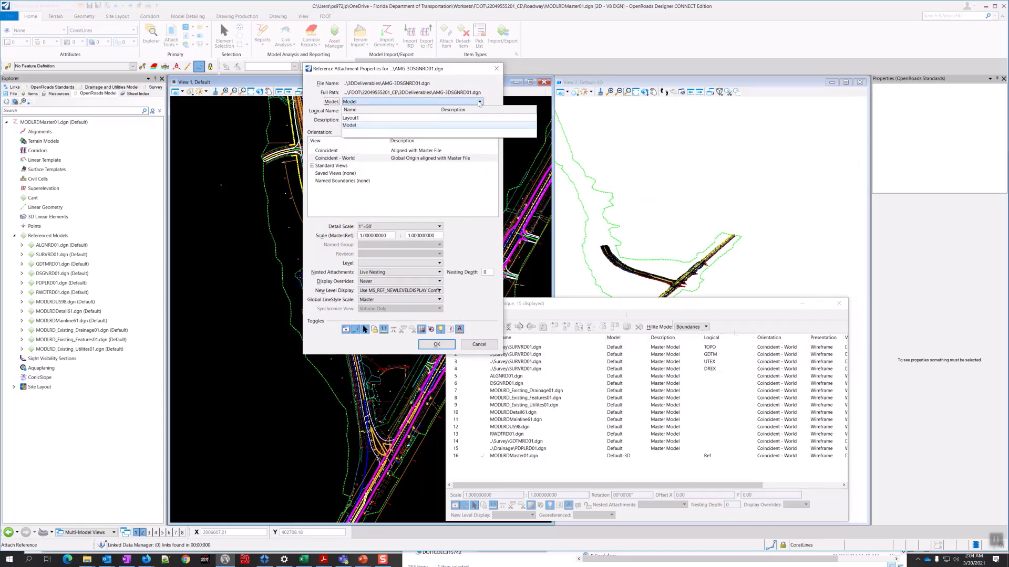
click(351, 125)
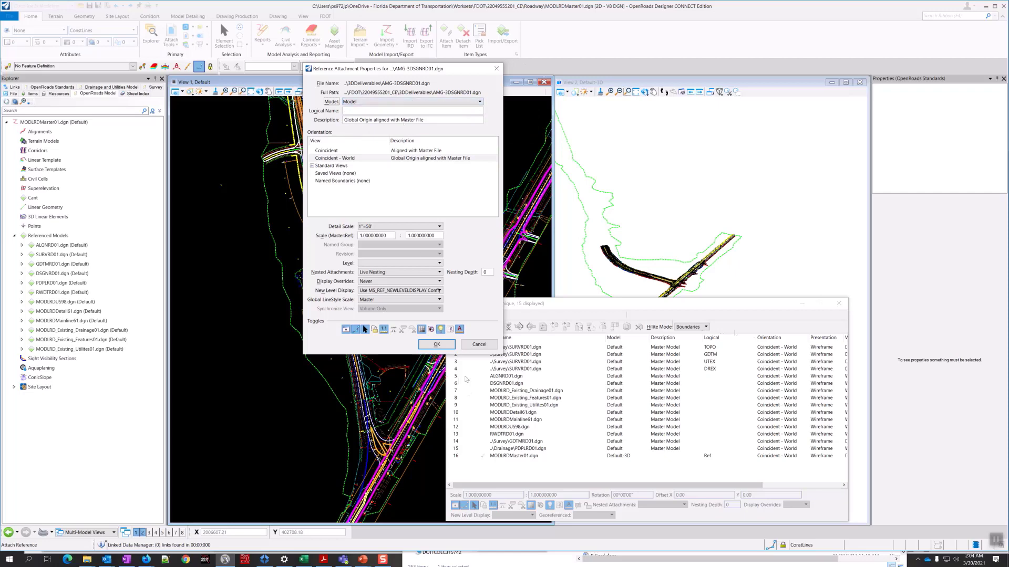
click(429, 347)
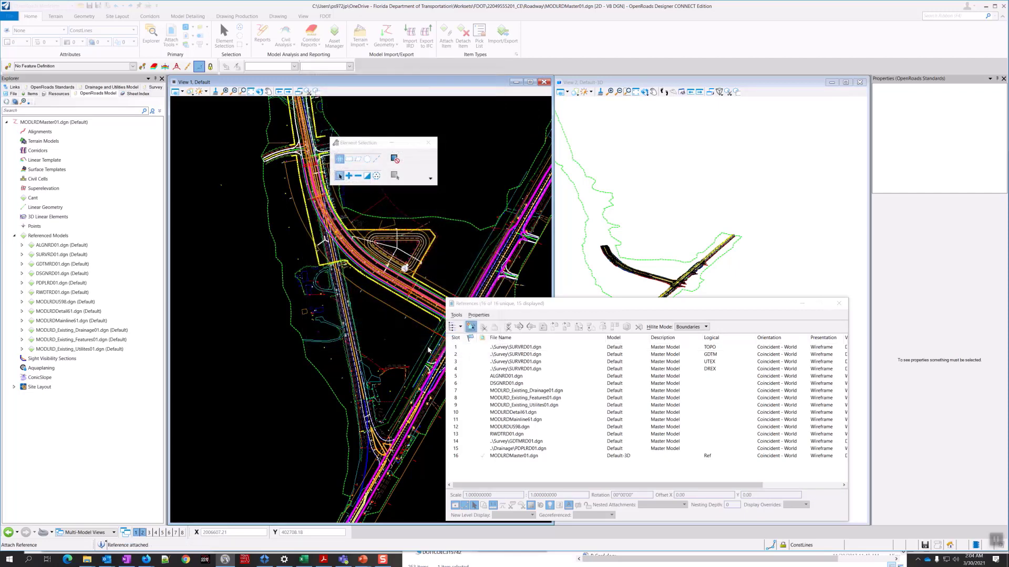
click(436, 346)
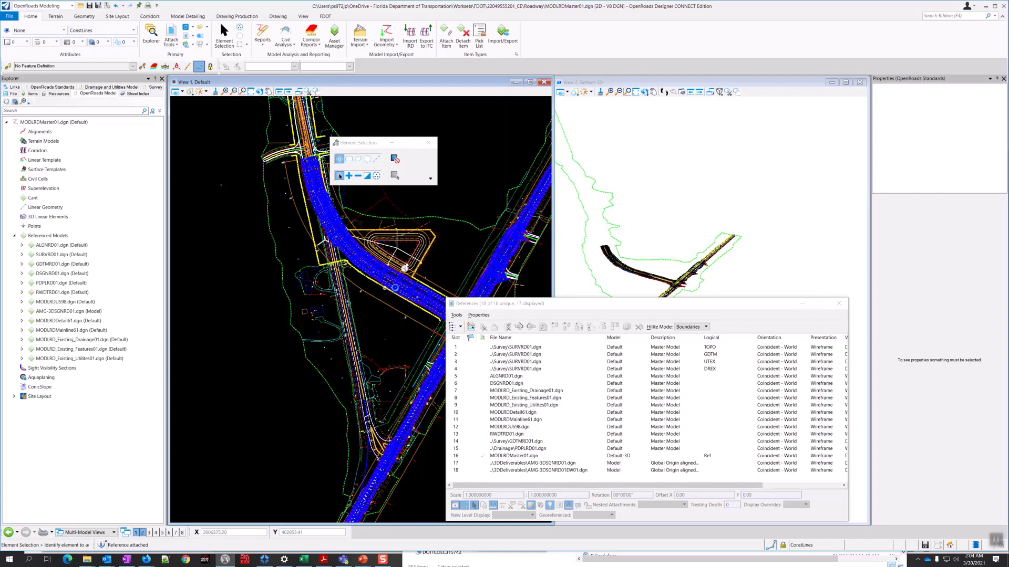
scroll(397, 289, up, 2)
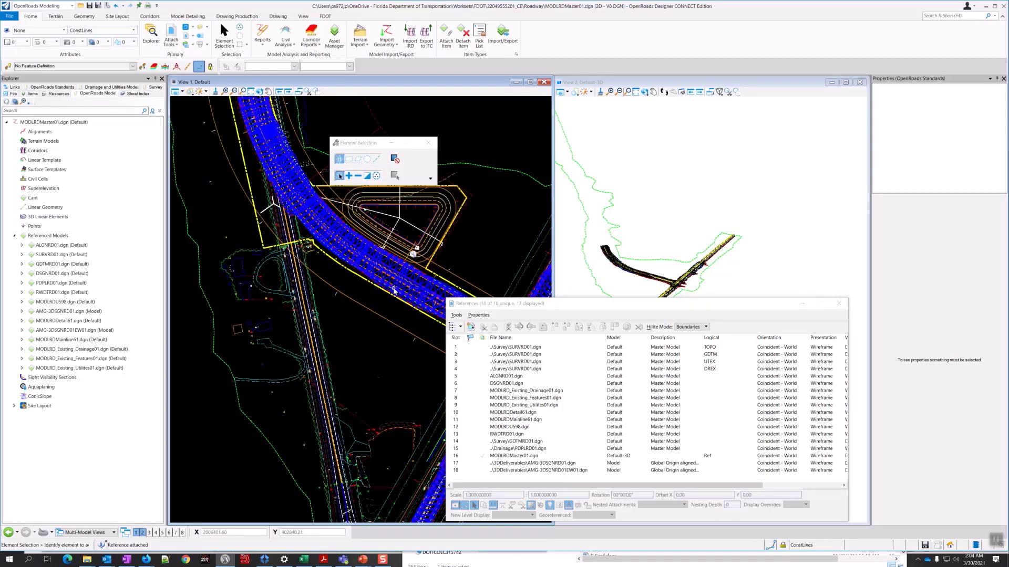
scroll(394, 291, up, 2)
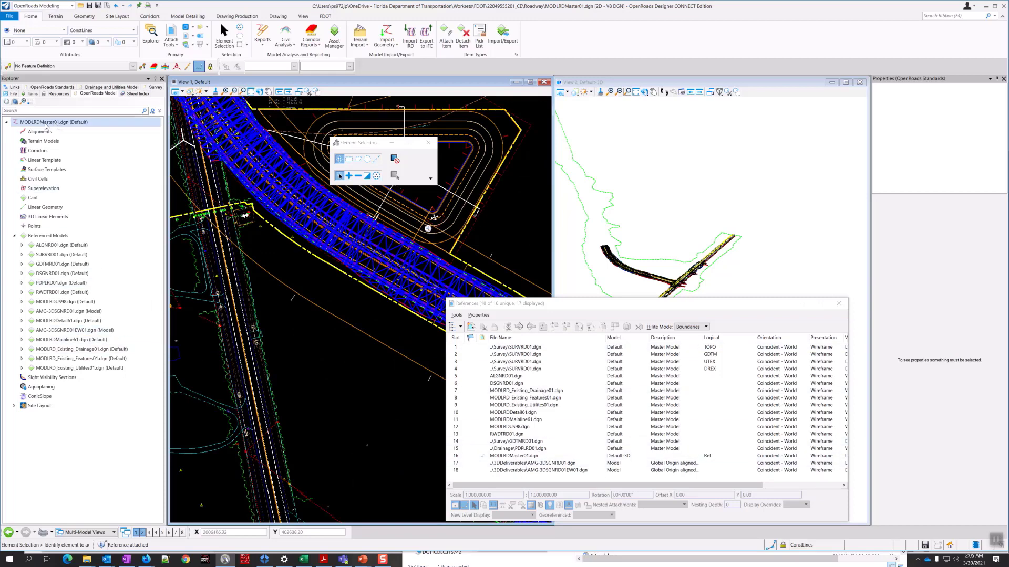
- Inspect the properties of the AMG-3SURFACEEW01 terrain model within the referenced AMG-3DSGNRD01EW01.dgn
click(90, 94)
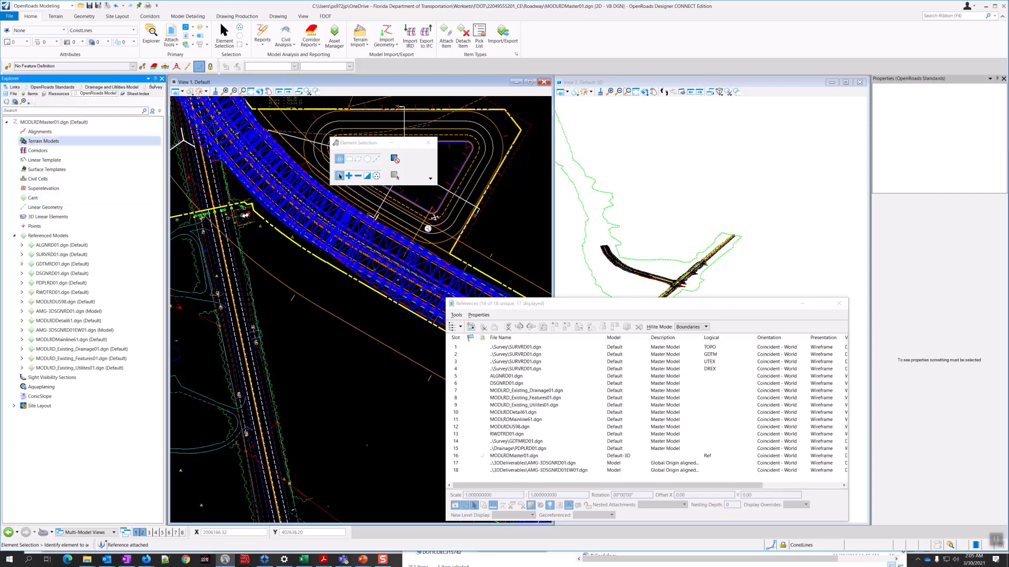
click(14, 235)
click(14, 236)
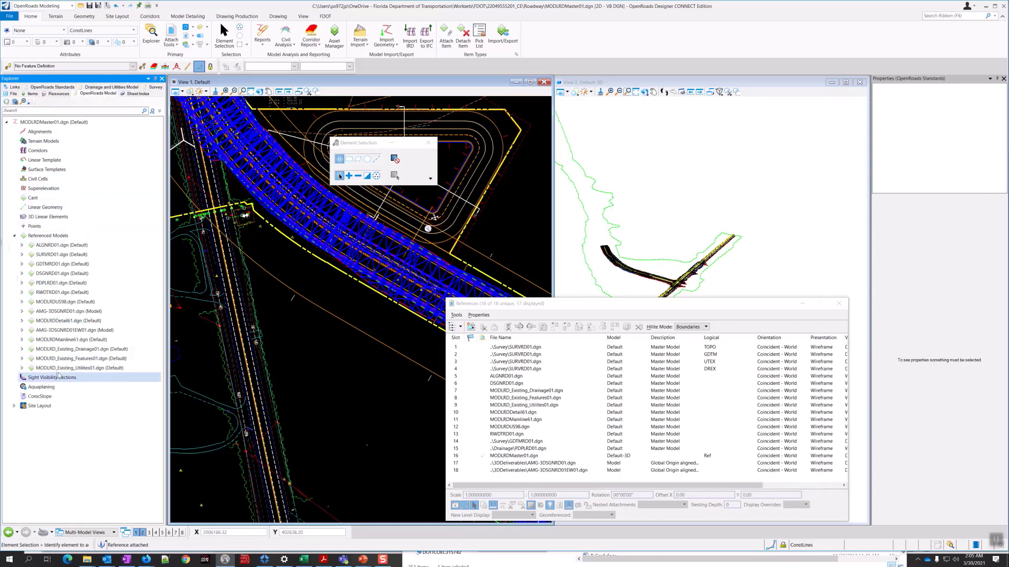
click(20, 332)
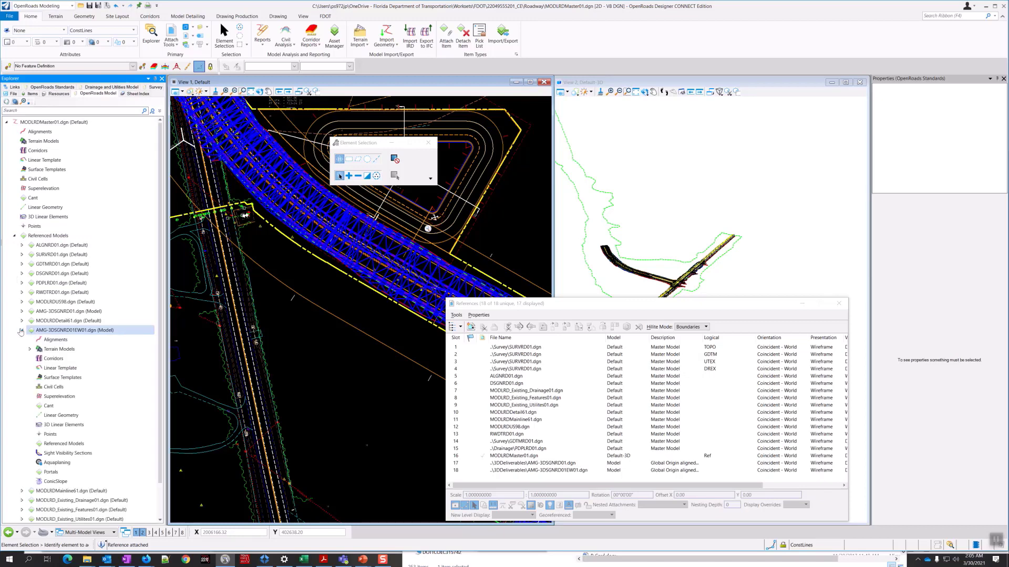
click(37, 358)
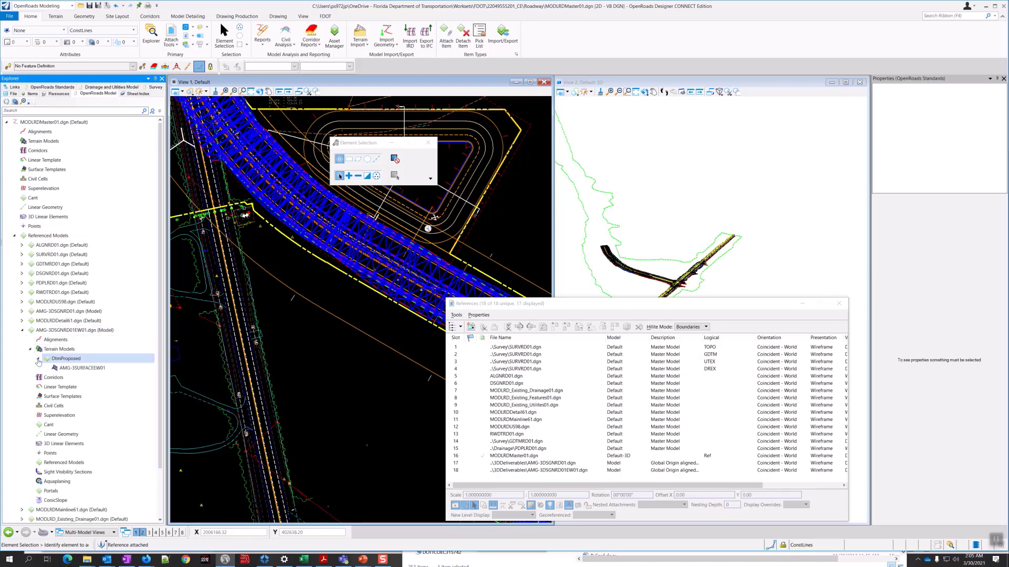
click(67, 369)
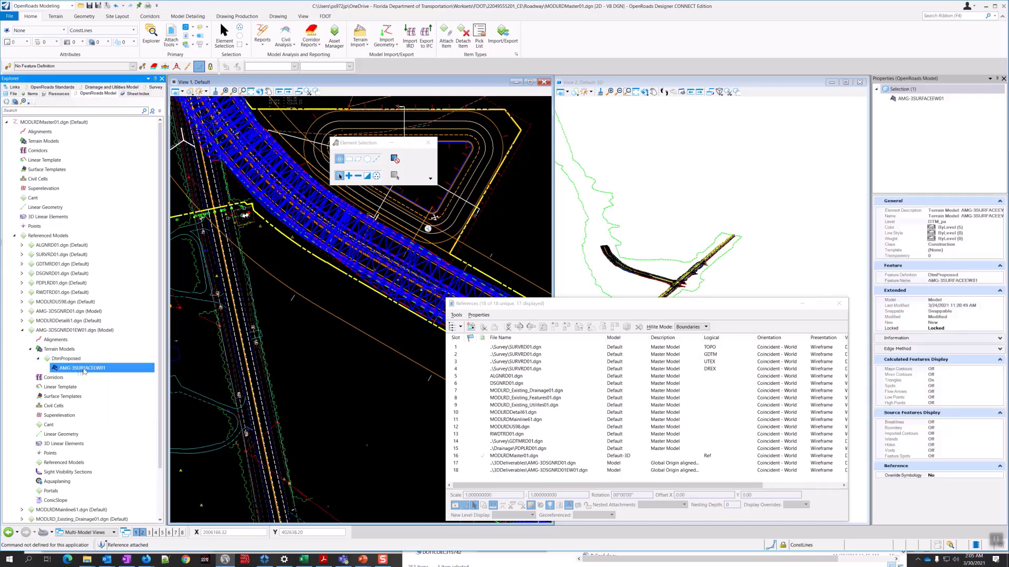
- Find the proposed terrain model in the referenced AMG-3DSGNRD01.dgn and examine its properties and name
click(21, 311)
click(30, 330)
click(38, 339)
click(58, 348)
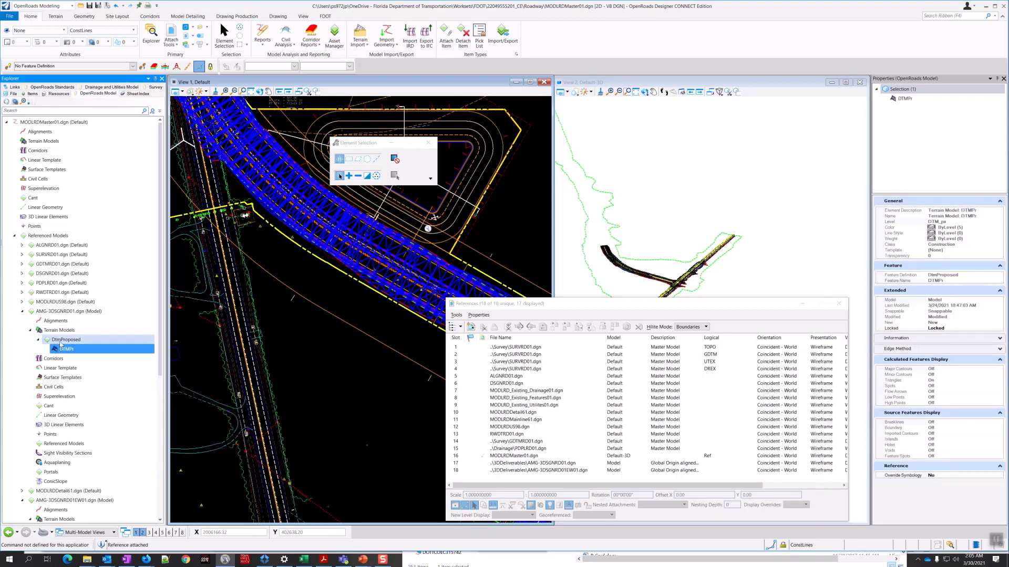
scroll(84, 220, down, 7)
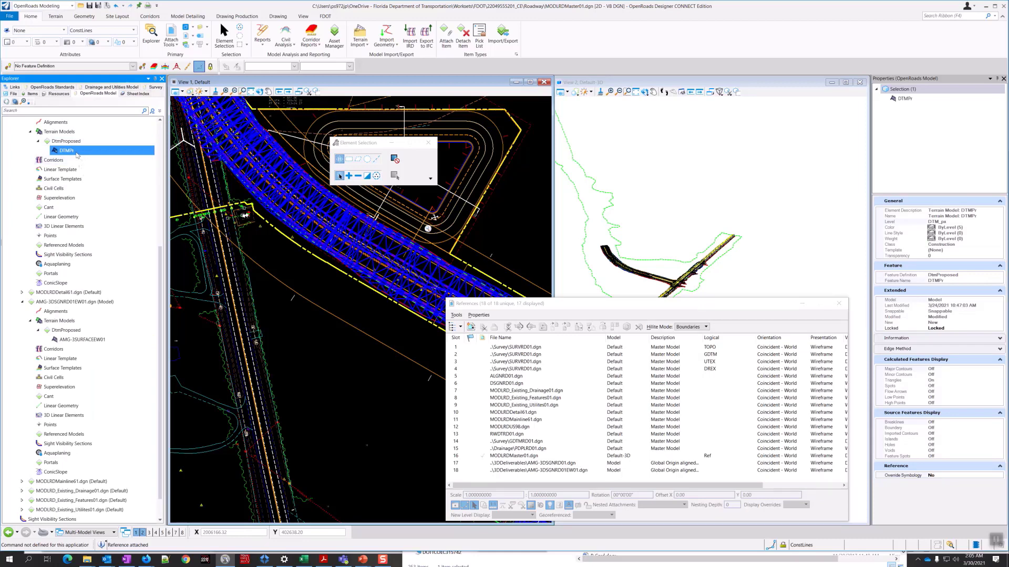
scroll(71, 236, up, 4)
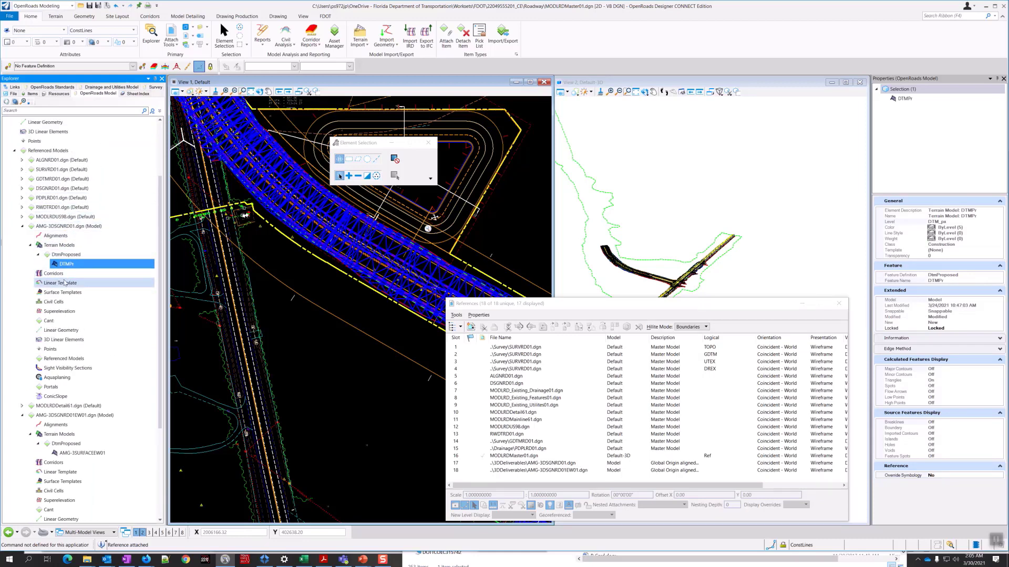
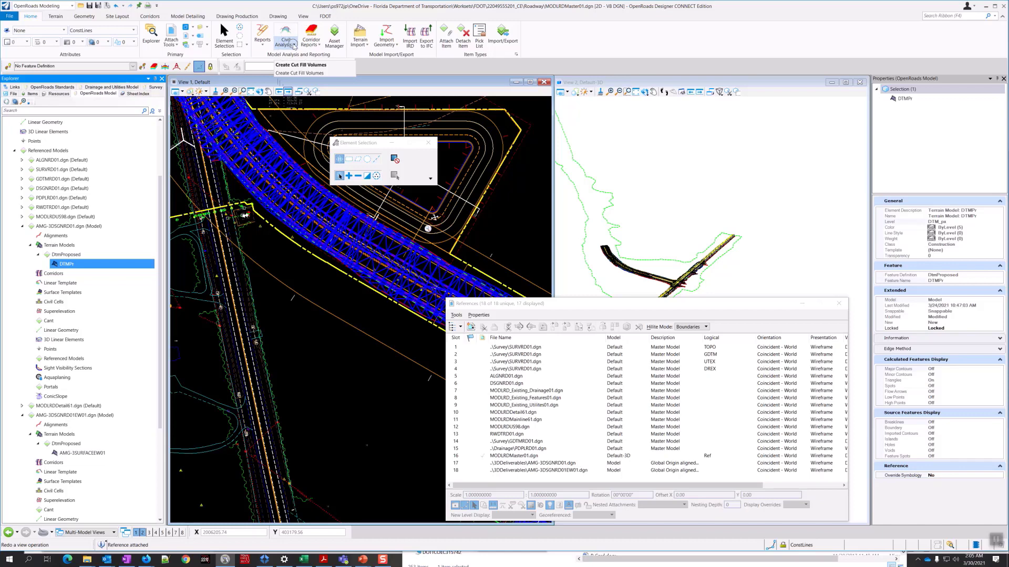
click(294, 45)
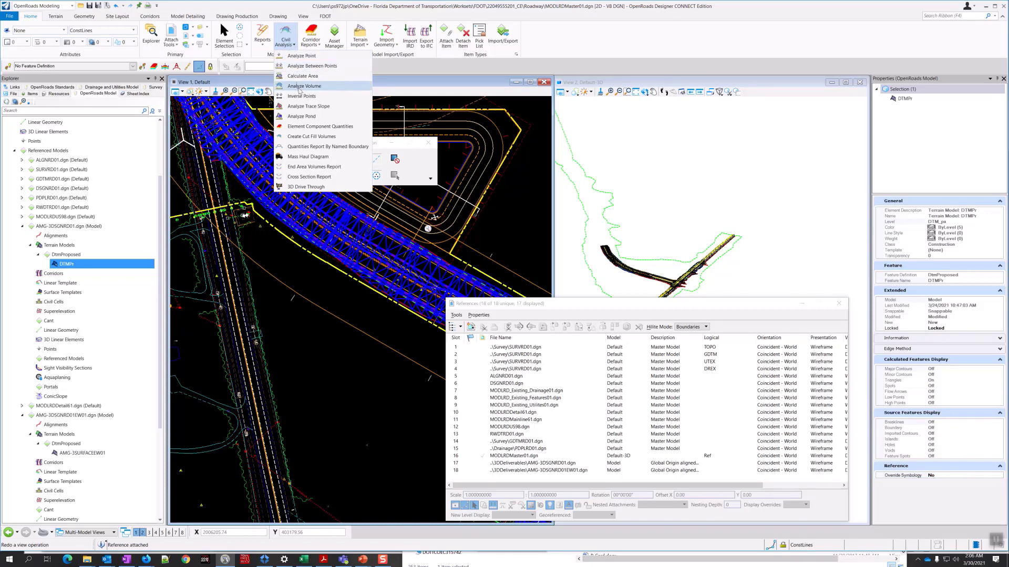
click(328, 88)
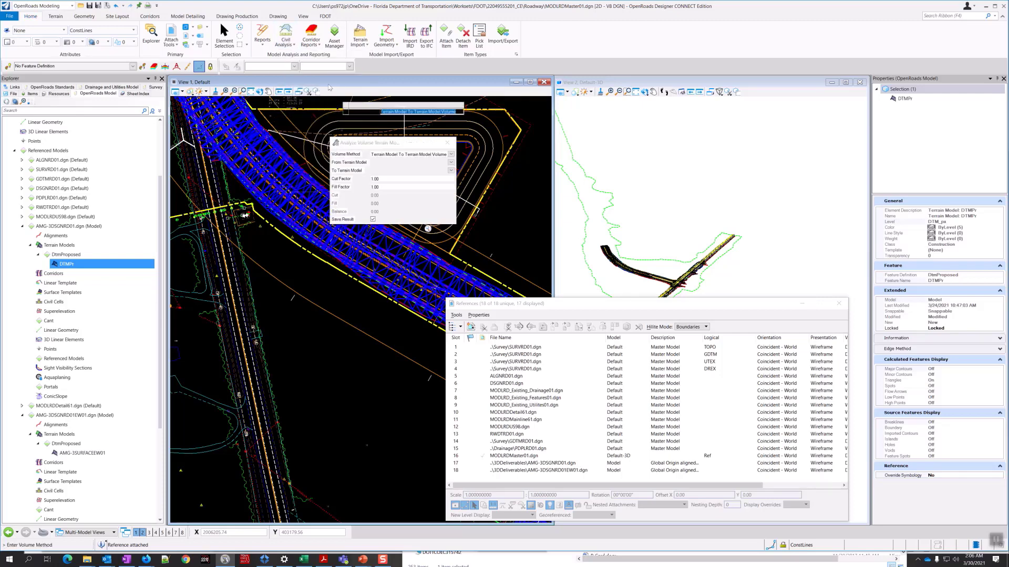
drag(371, 145, 368, 248)
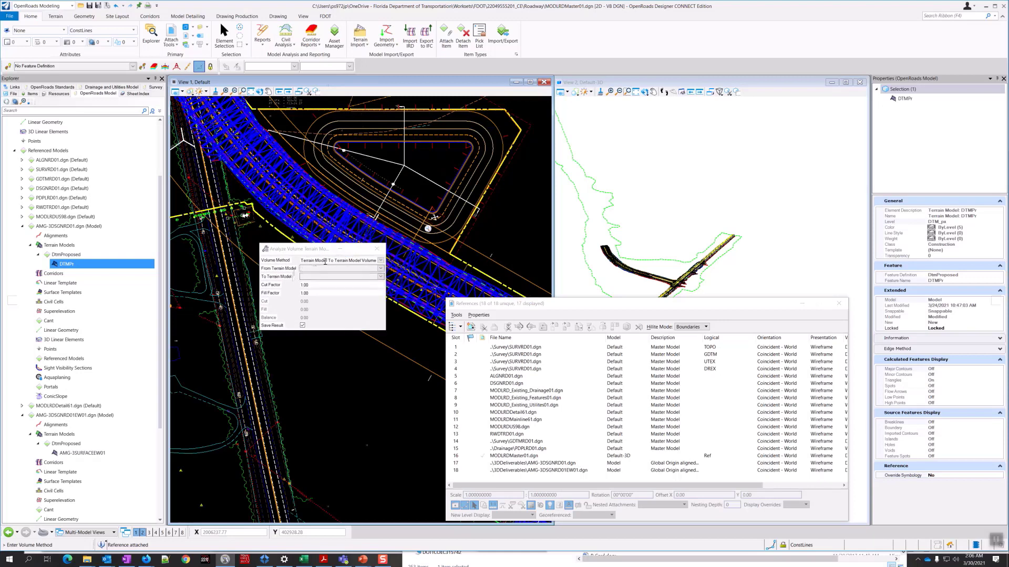
click(381, 261)
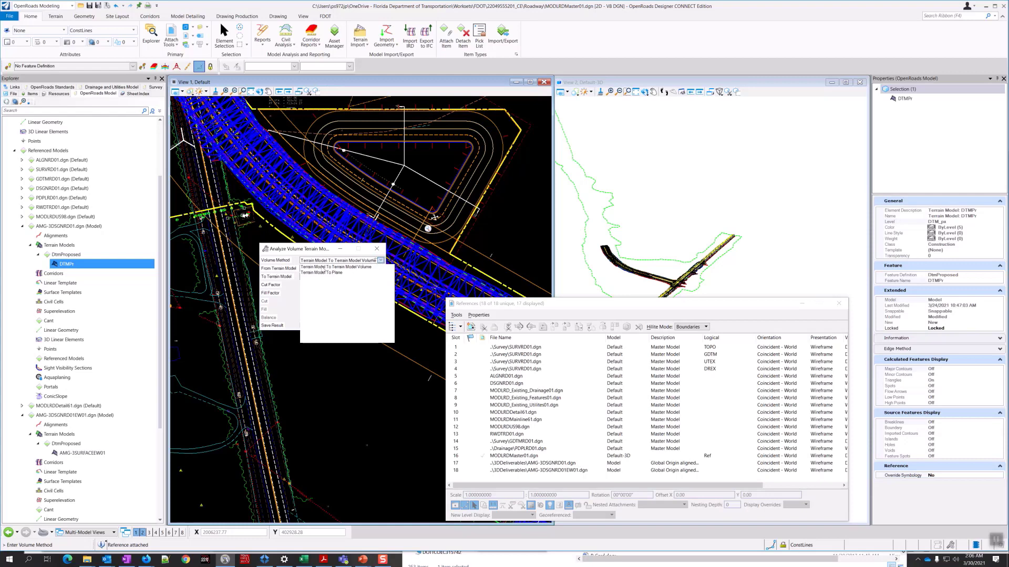
click(350, 267)
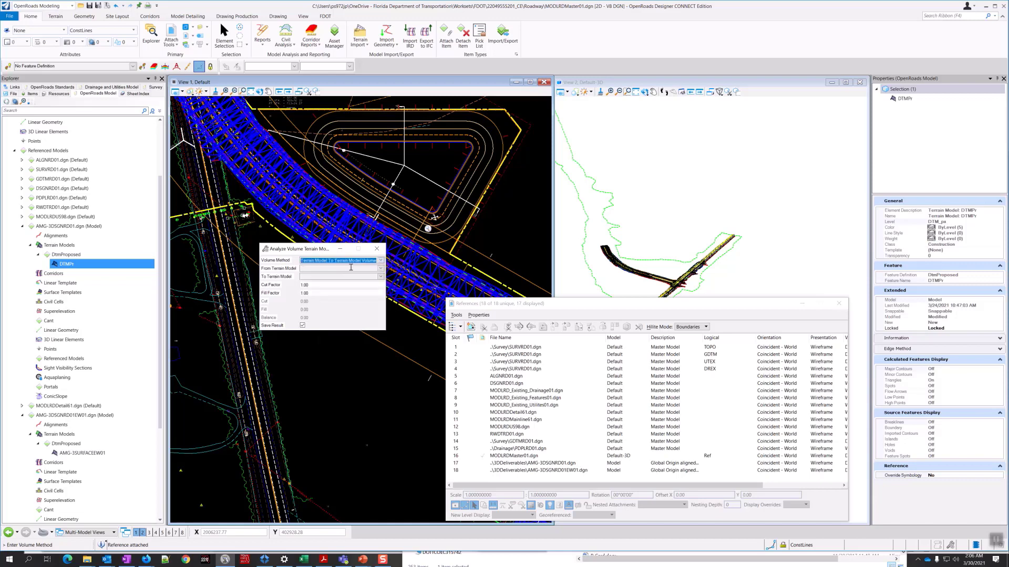
click(381, 269)
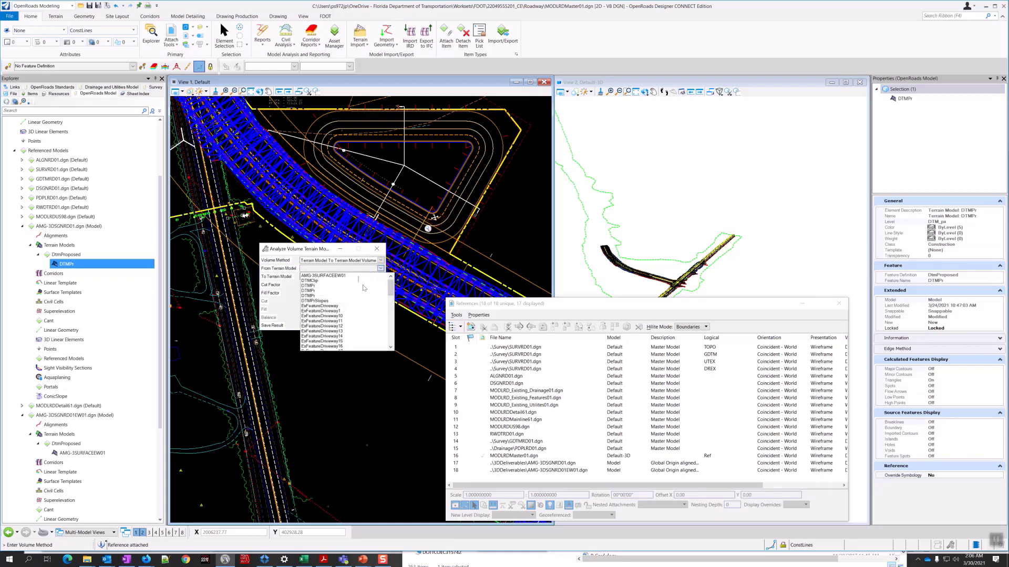
drag(390, 286, 390, 340)
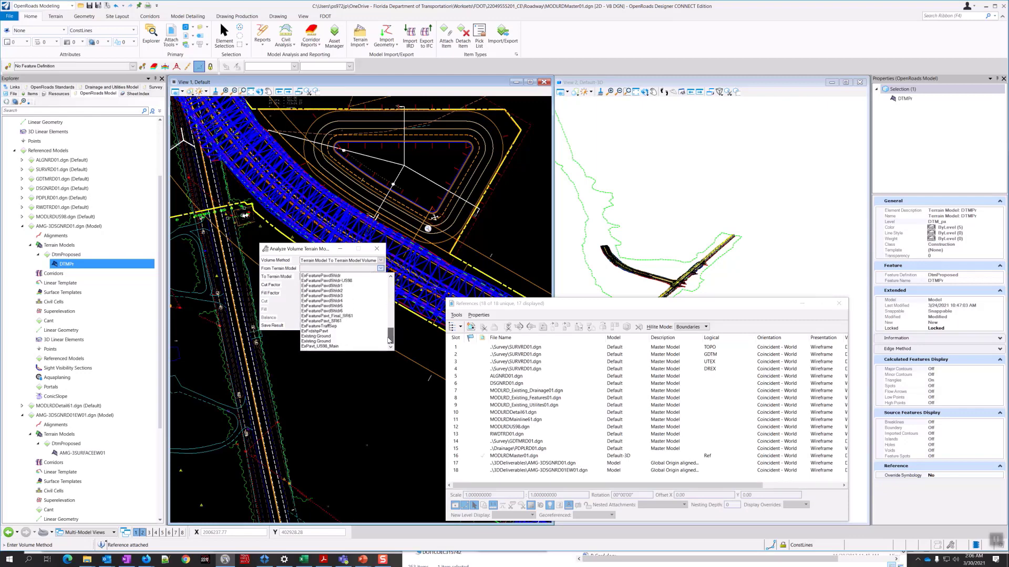
click(323, 341)
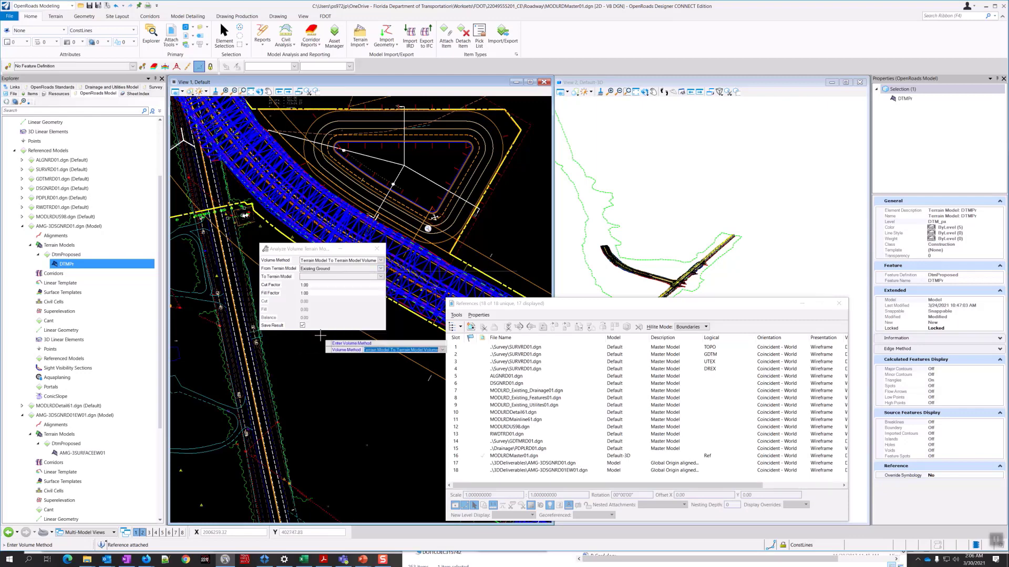
click(381, 269)
drag(390, 286, 389, 340)
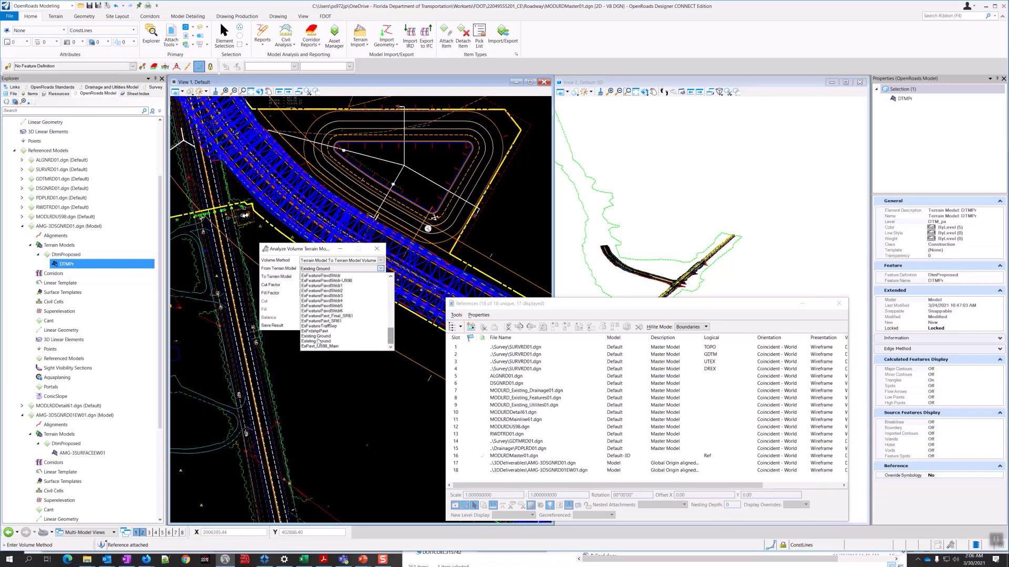
click(318, 341)
click(315, 268)
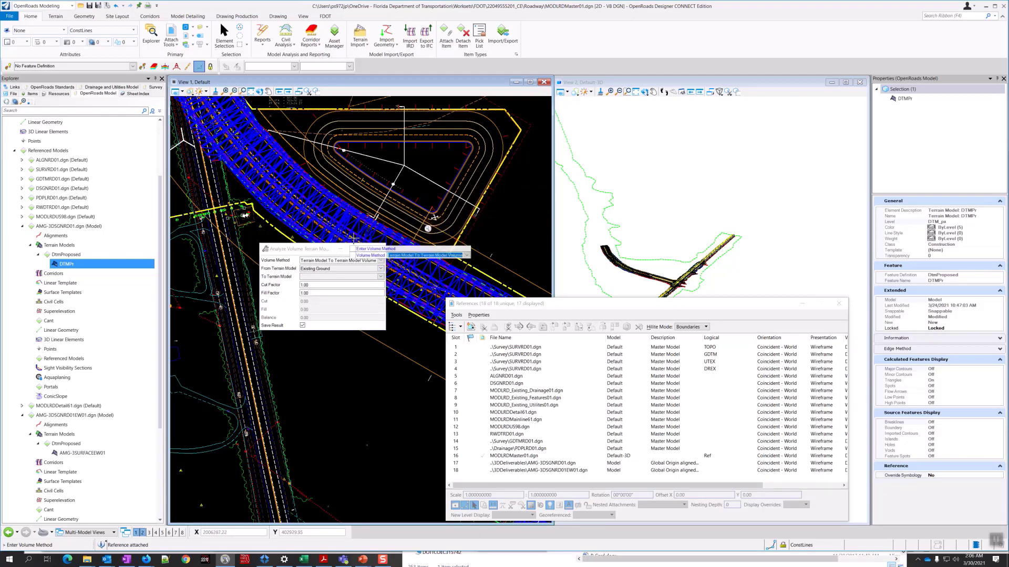
scroll(413, 192, down, 5)
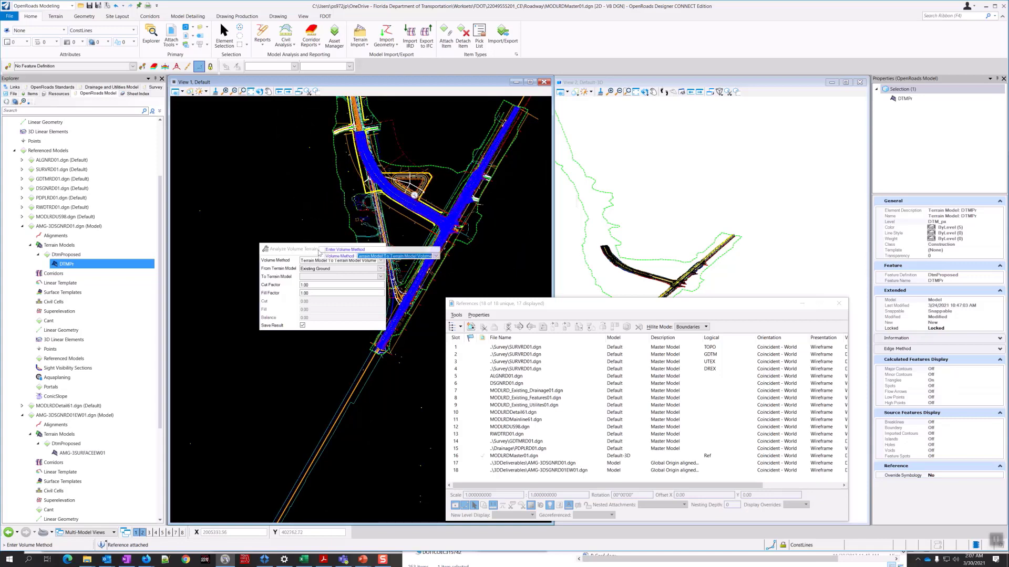
click(379, 278)
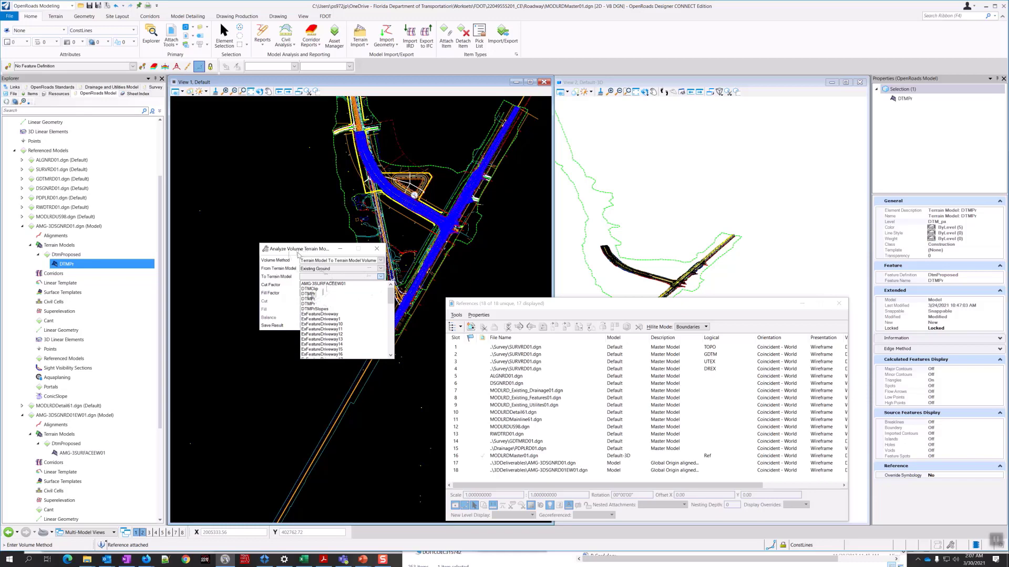
click(298, 256)
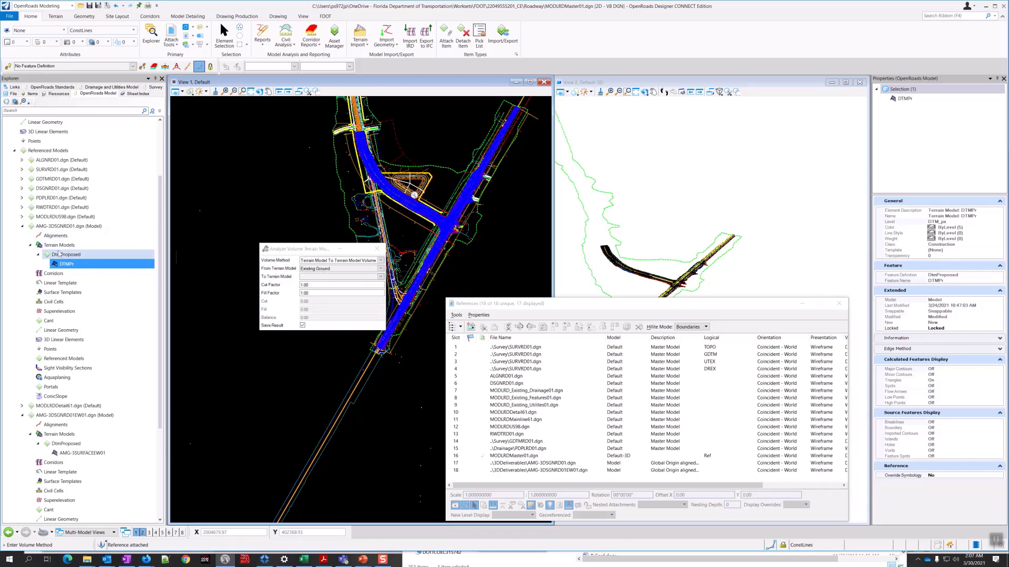
click(224, 35)
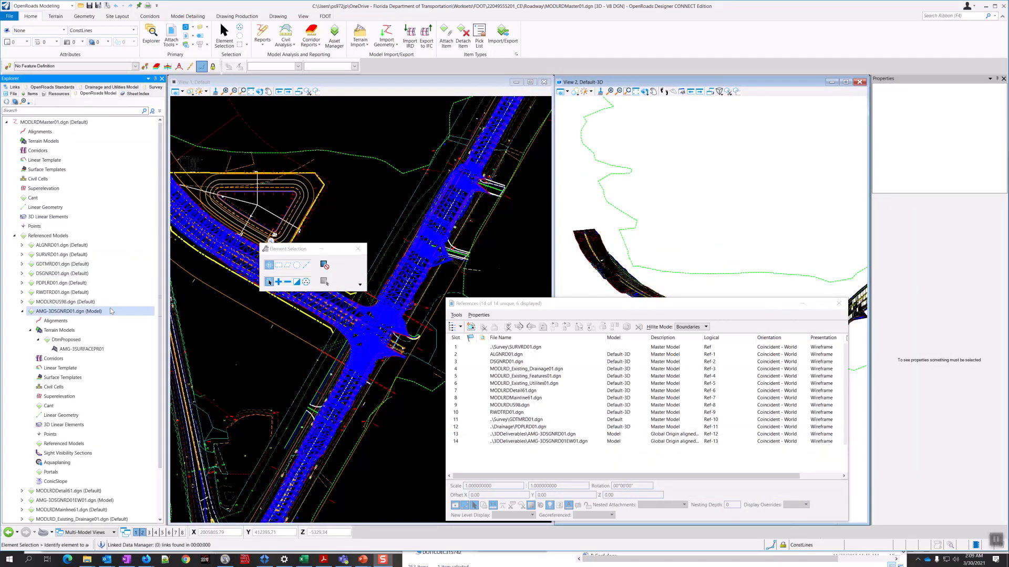
- Select the AMG-3SURFACEPR01 terrain model under AMG-3DSGNRD01.dgn and check its feature name
click(69, 350)
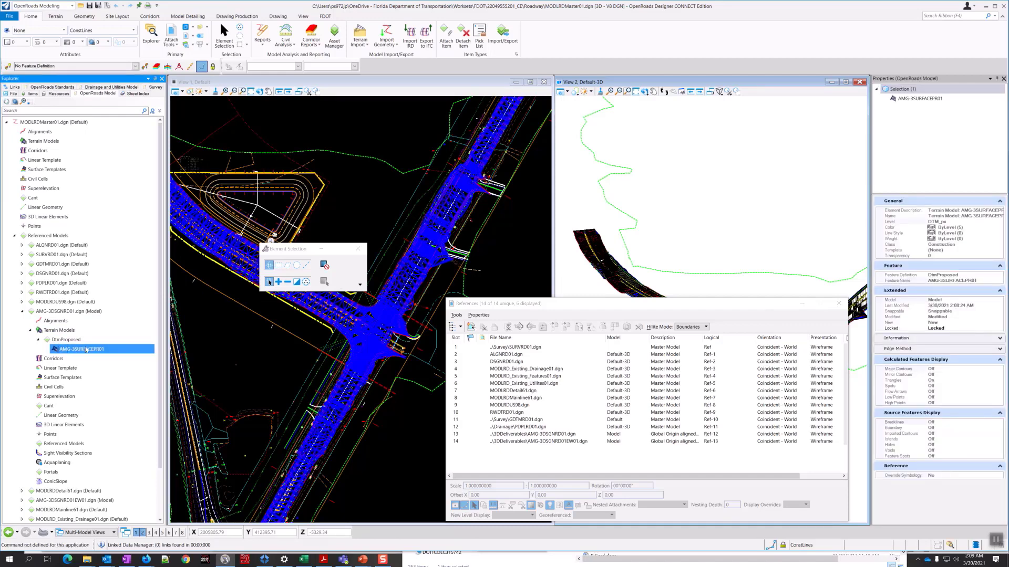
click(955, 282)
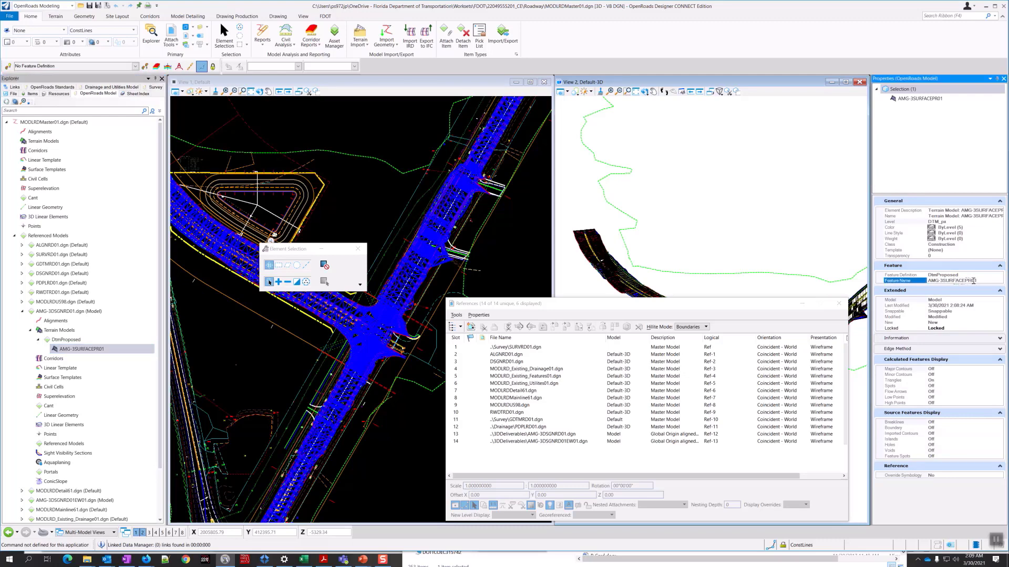
drag(986, 282, 931, 282)
click(902, 133)
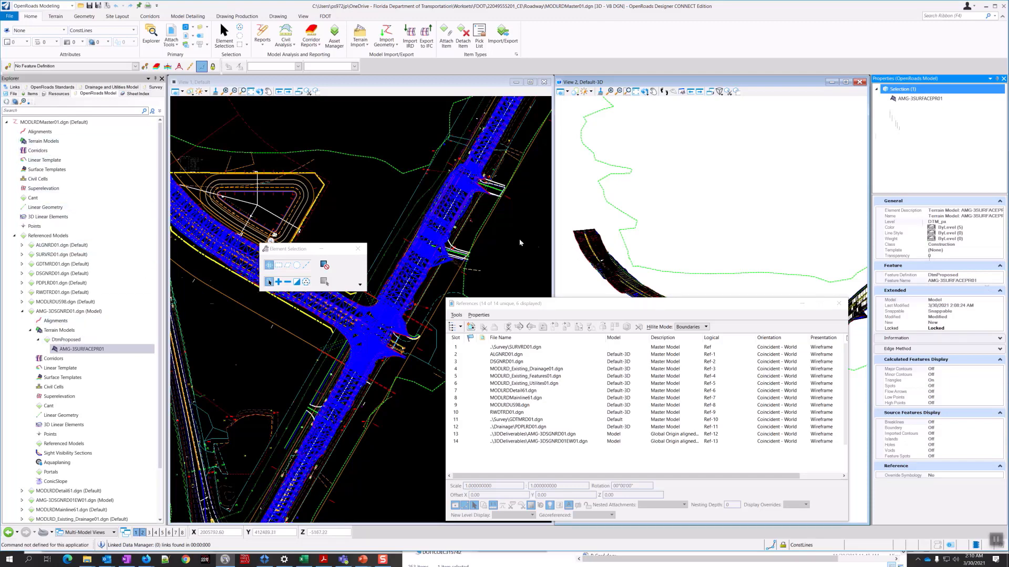
- Start Analyze Volume with the Terrain Model To Terrain Model Volume method and Existing Ground as the From Terrain Model
drag(305, 248, 376, 161)
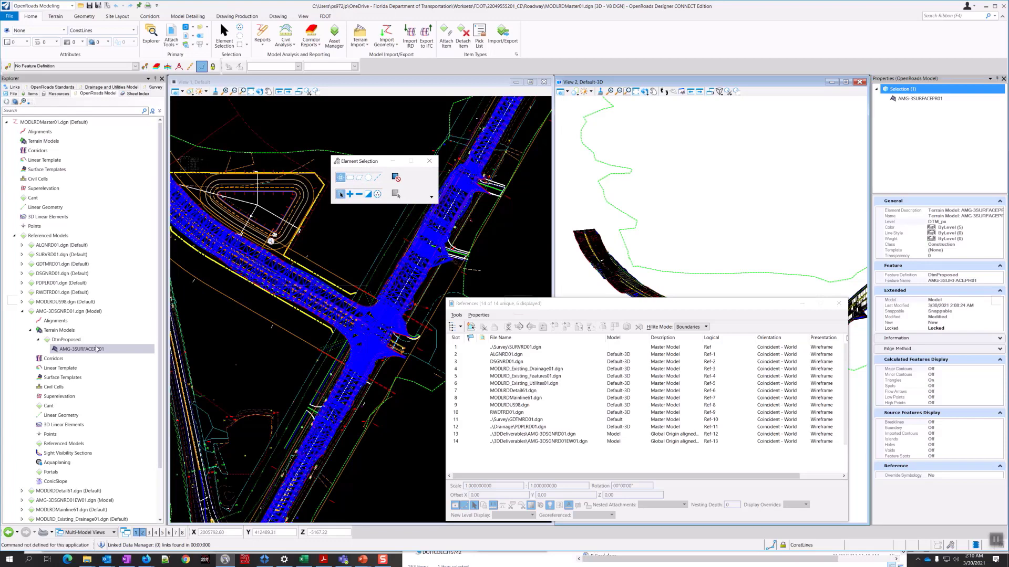
click(286, 32)
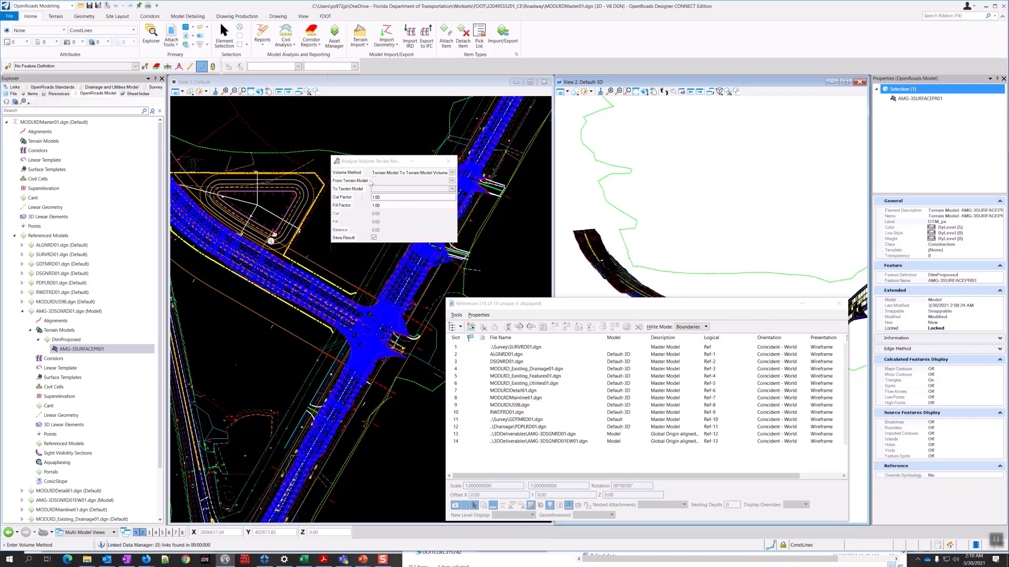
click(344, 254)
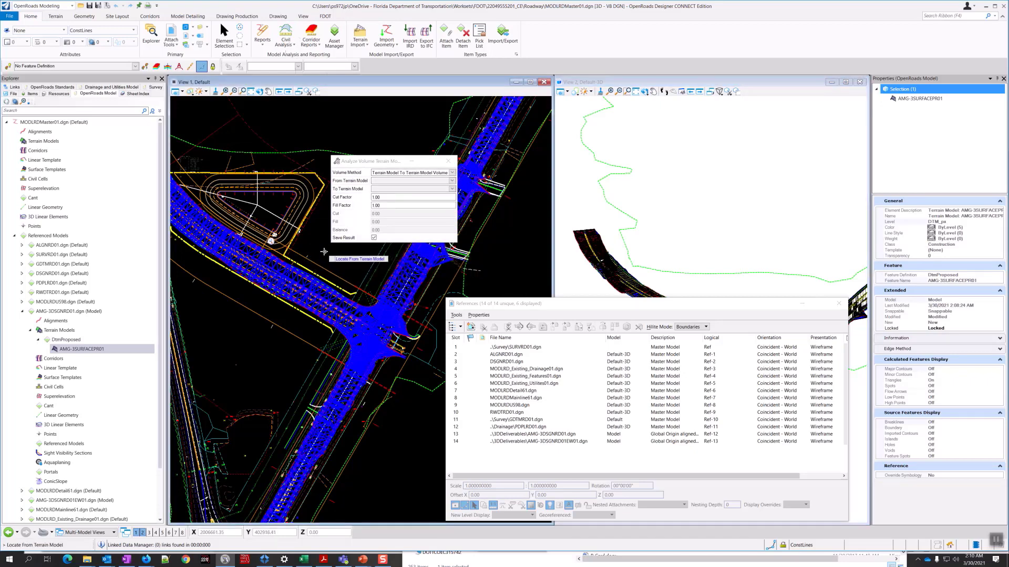
click(310, 150)
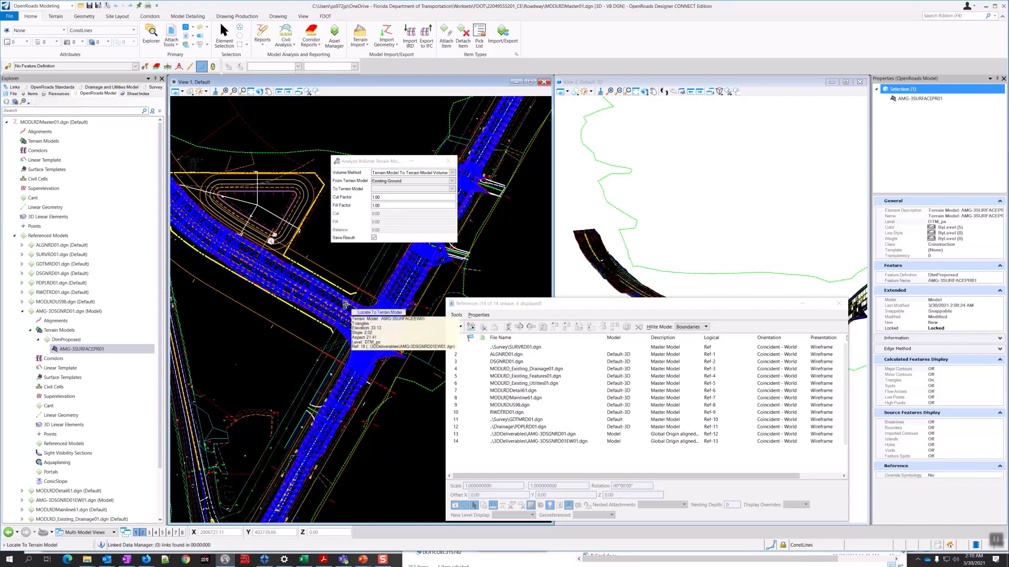
- Choose AMG-3SURFACEEW01 as the To Terrain Model of the volume analysis and accept a cut factor of 1.00
scroll(344, 303, up, 3)
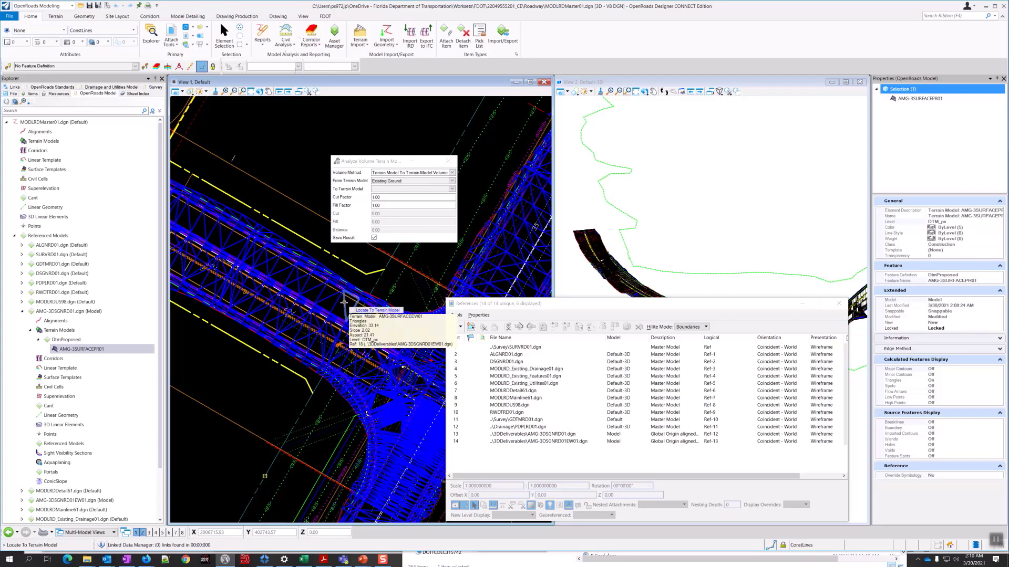
click(453, 189)
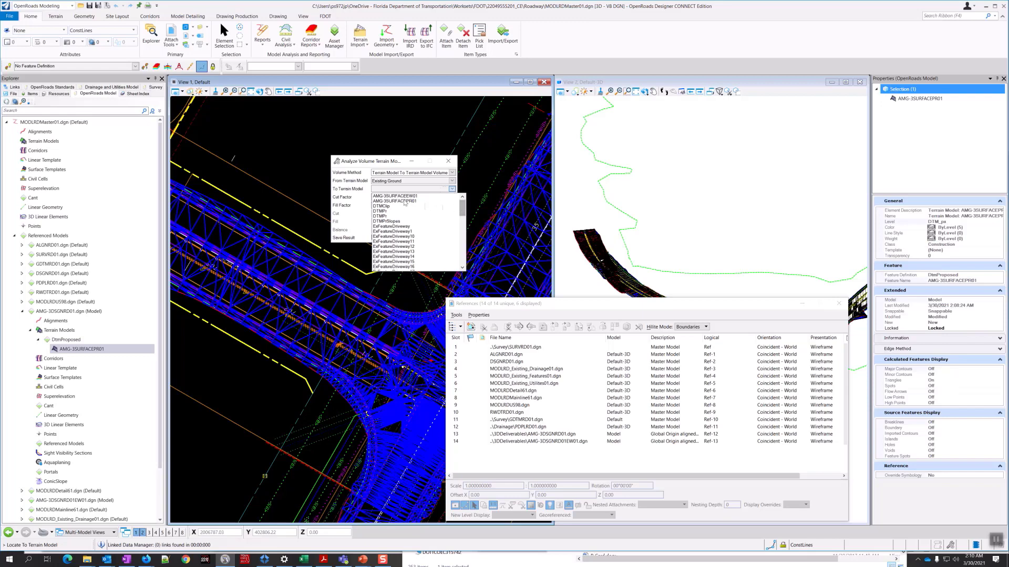
mouse_move(462, 204)
mouse_down()
mouse_move(461, 256)
mouse_move(458, 202)
mouse_up()
click(393, 196)
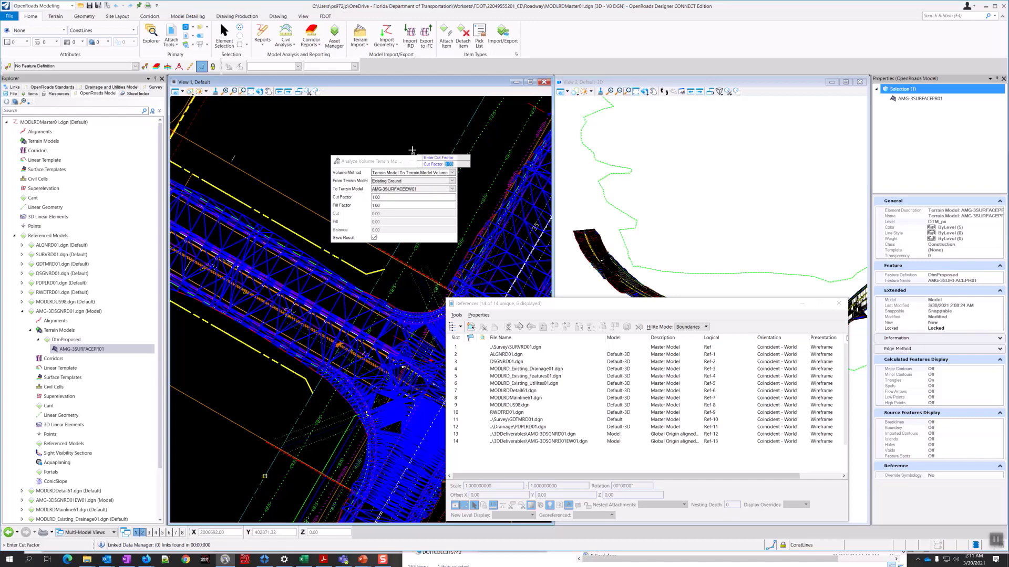
click(381, 179)
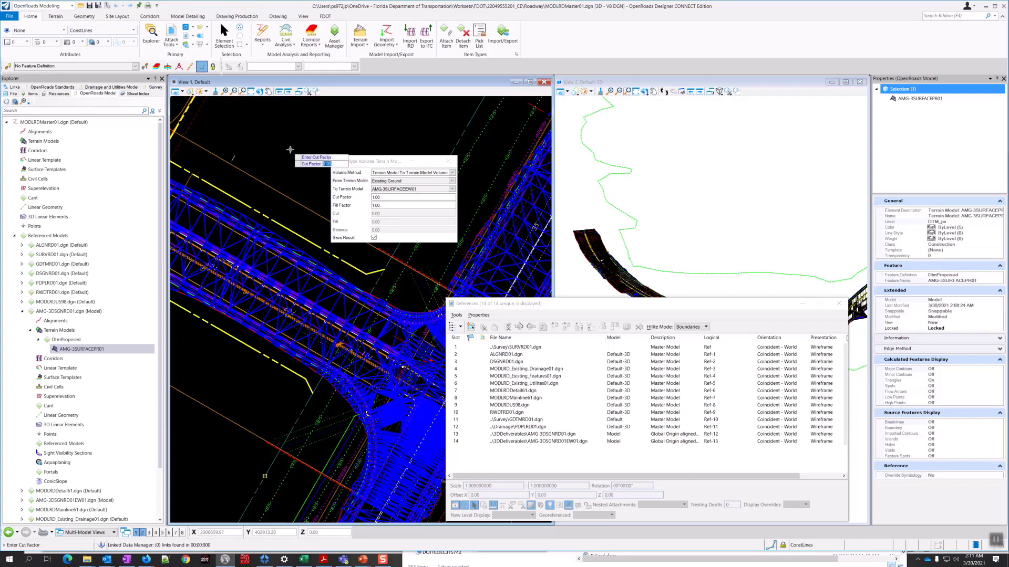
click(278, 139)
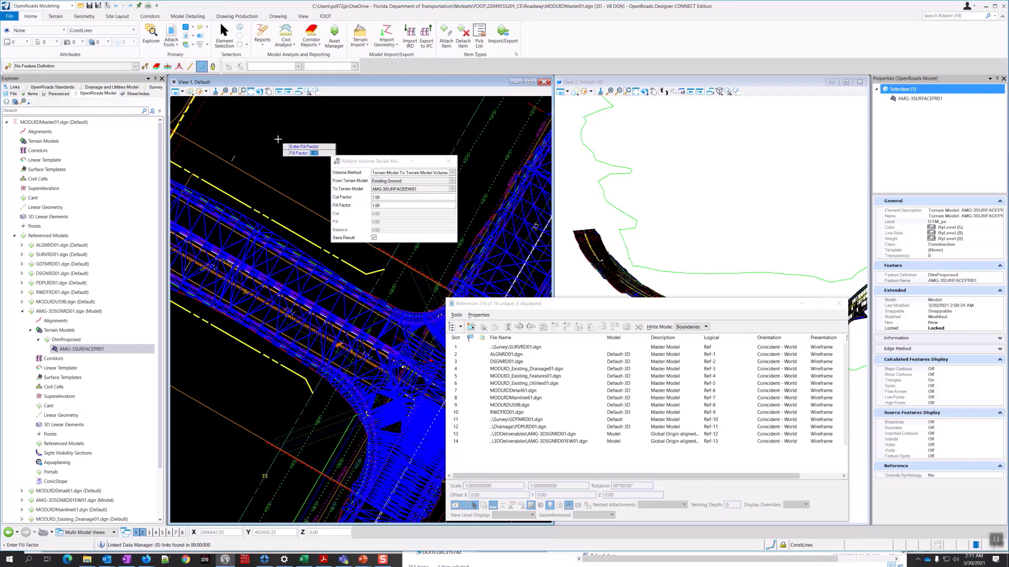
- Accept a fill factor of 1.00 with no boundary and place the saved volume results as text beside the roadway in plan
click(278, 140)
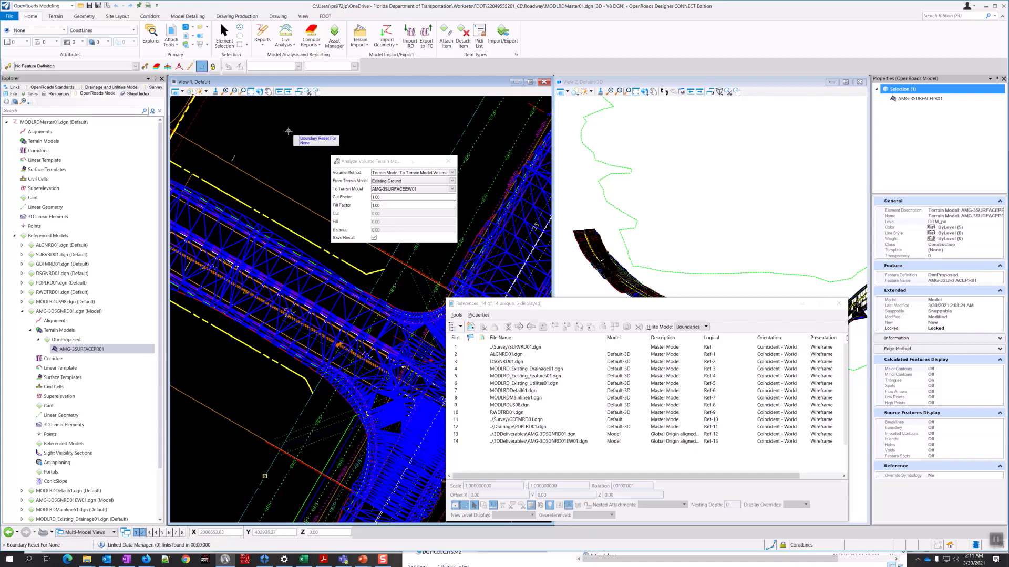
click(288, 131)
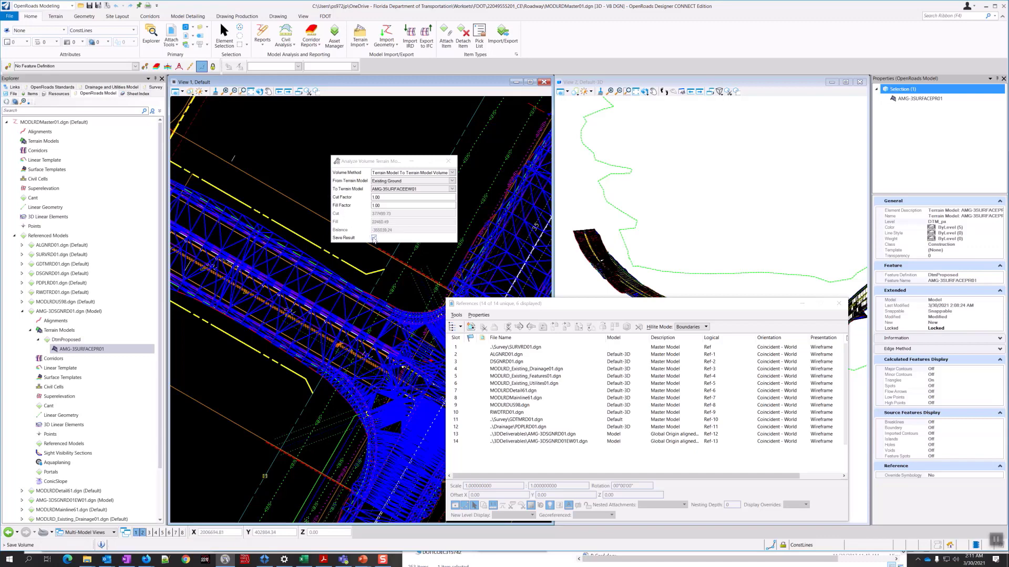
click(374, 238)
click(281, 140)
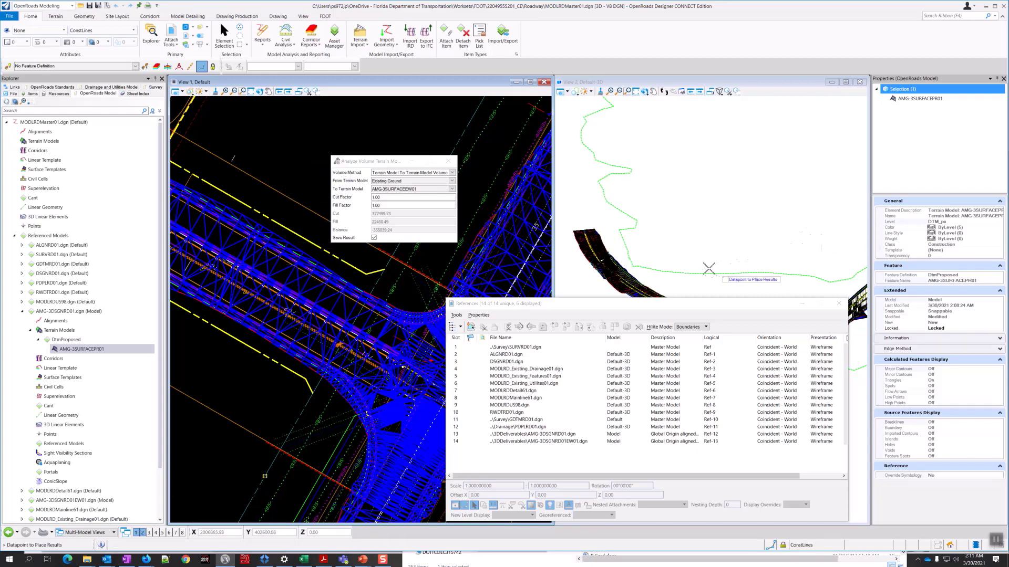
scroll(686, 280, up, 3)
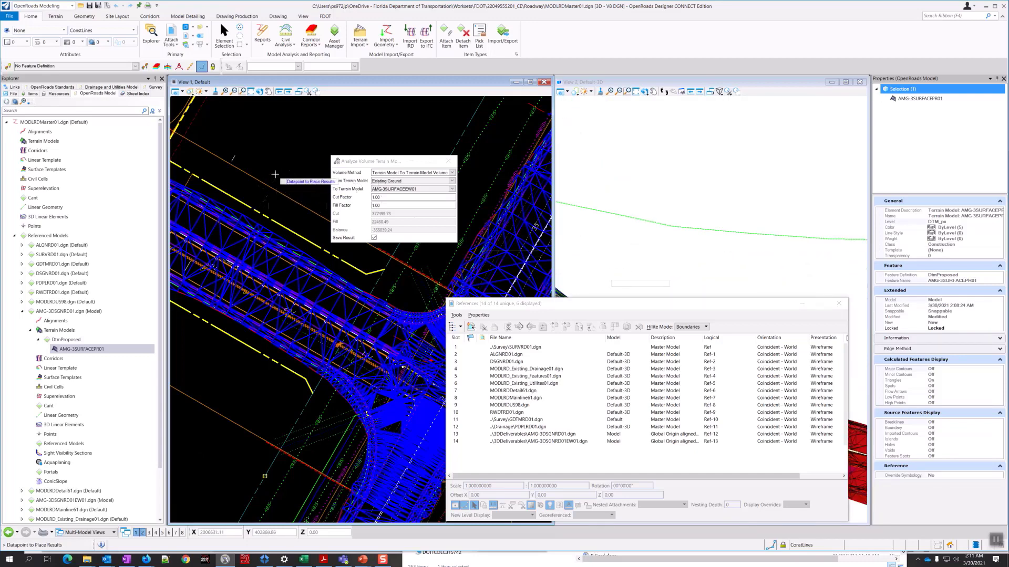
click(266, 161)
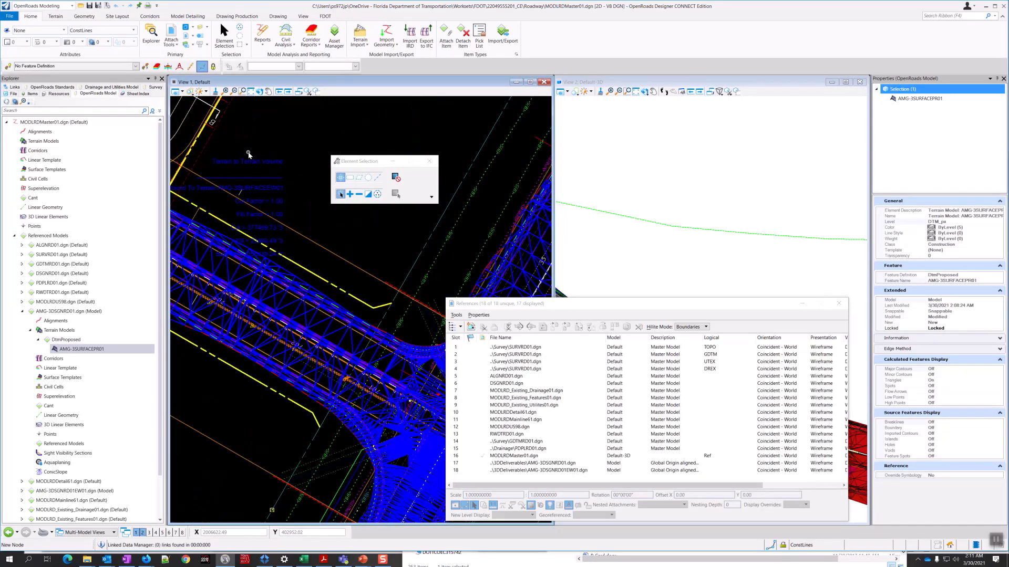
- Select the placed volume results text and read its cut, fill and balance values and their units
scroll(274, 184, up, 3)
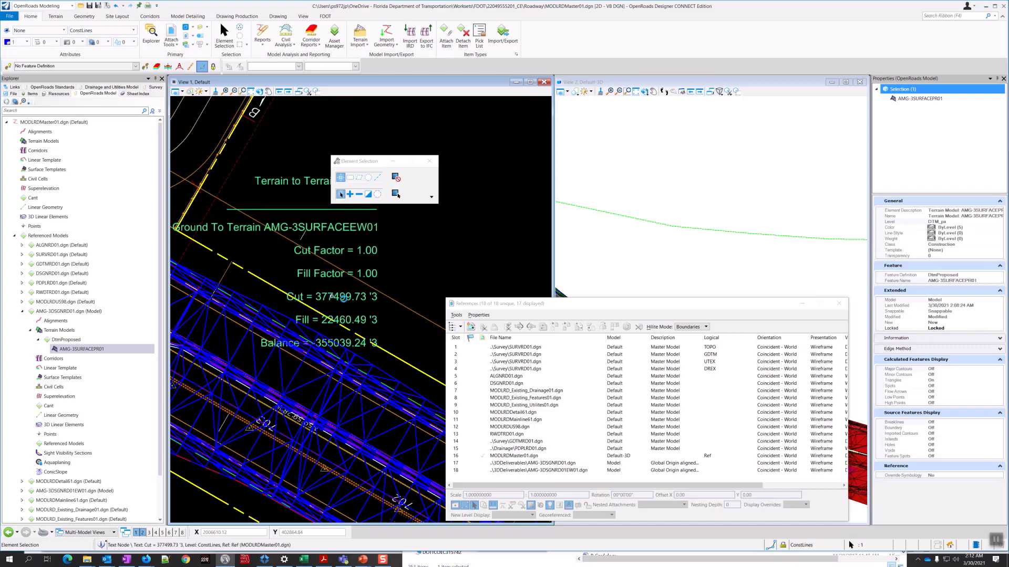
click(343, 299)
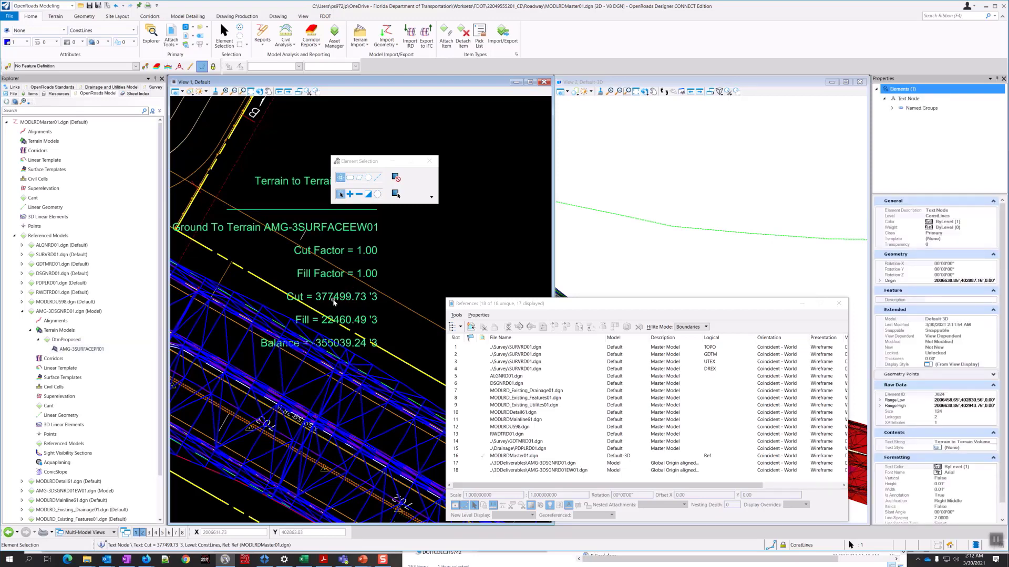
click(374, 300)
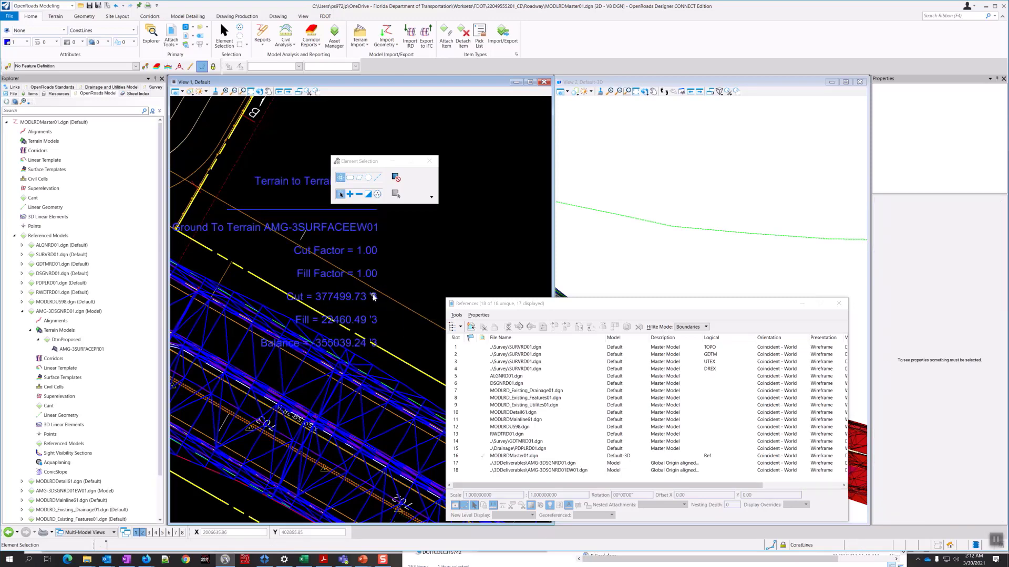
click(373, 301)
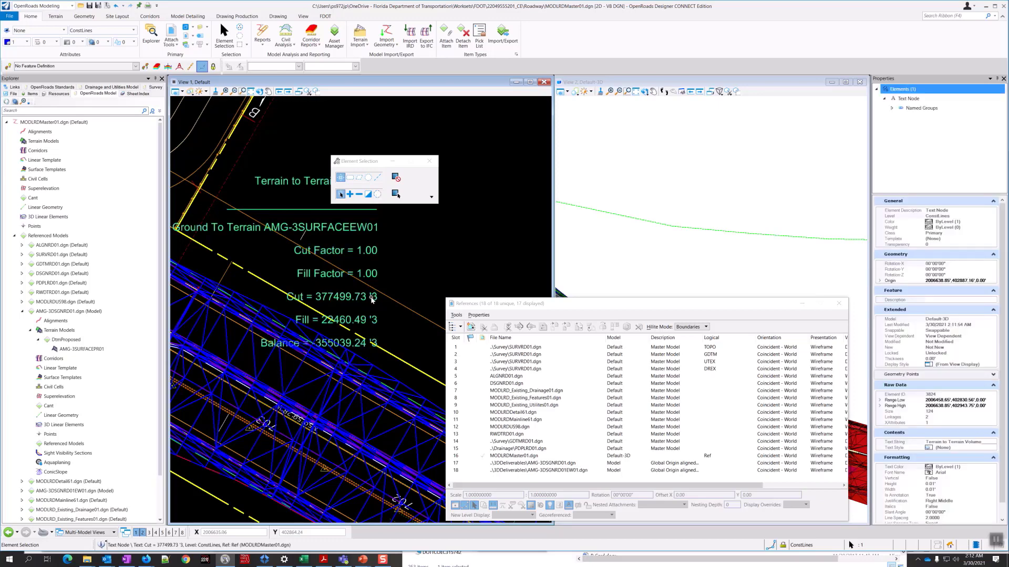
mouse_move(374, 297)
click(389, 322)
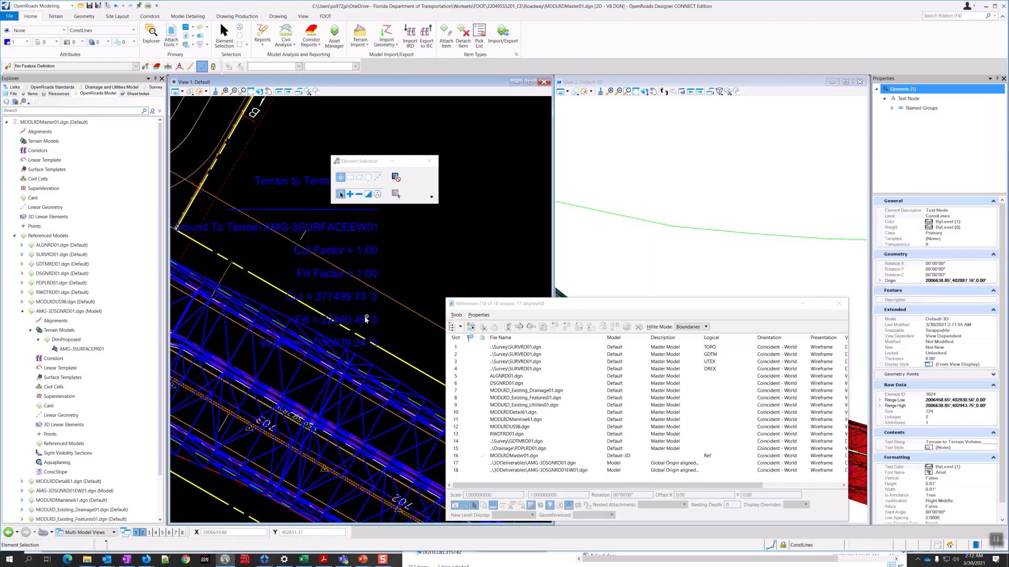
click(326, 299)
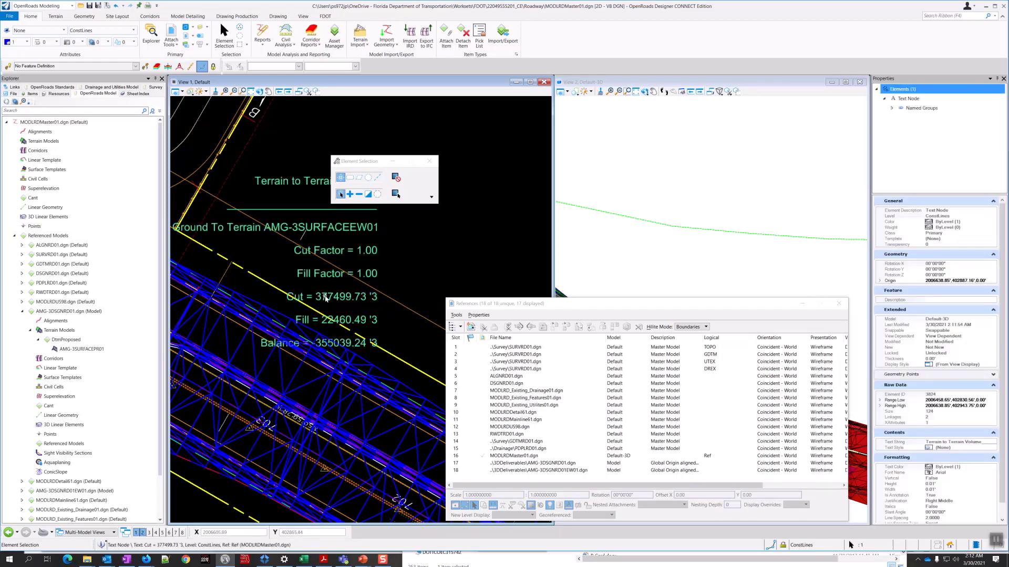
- Check the Terrain to Terrain Volume heading and the from and to terrain names of the placed text
scroll(326, 297, down, 2)
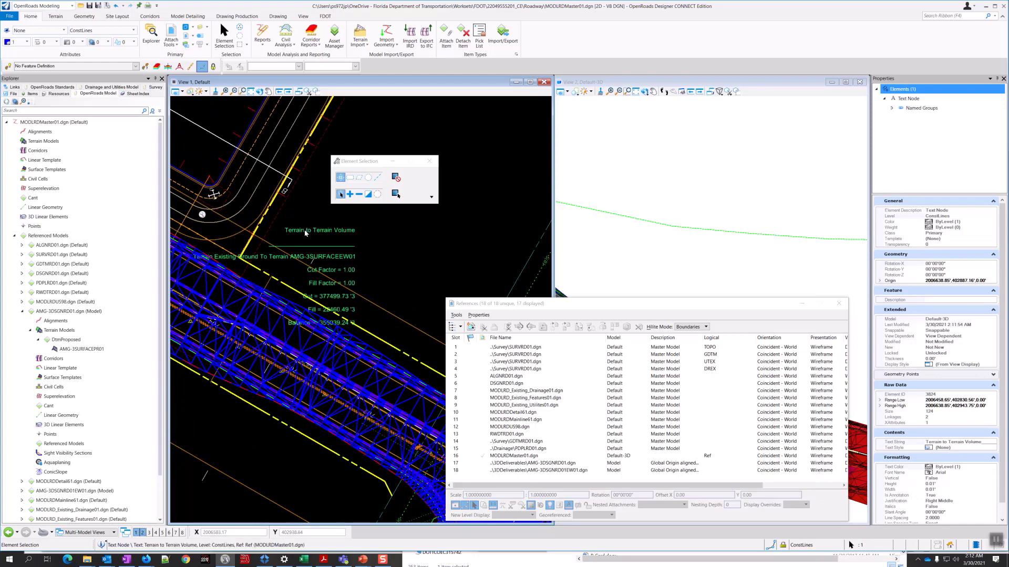
click(289, 233)
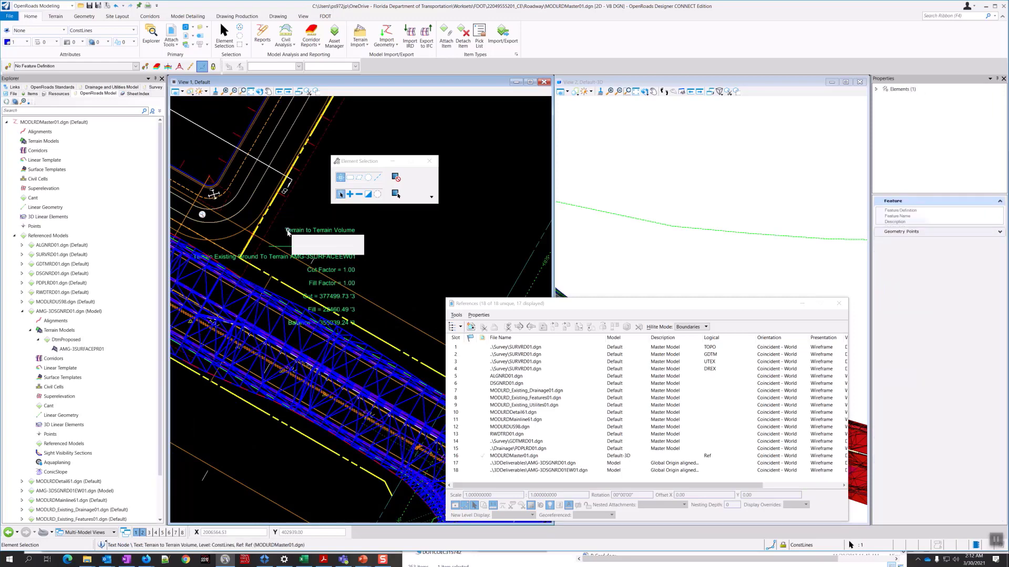
mouse_move(296, 228)
middle_drag(203, 223, 285, 221)
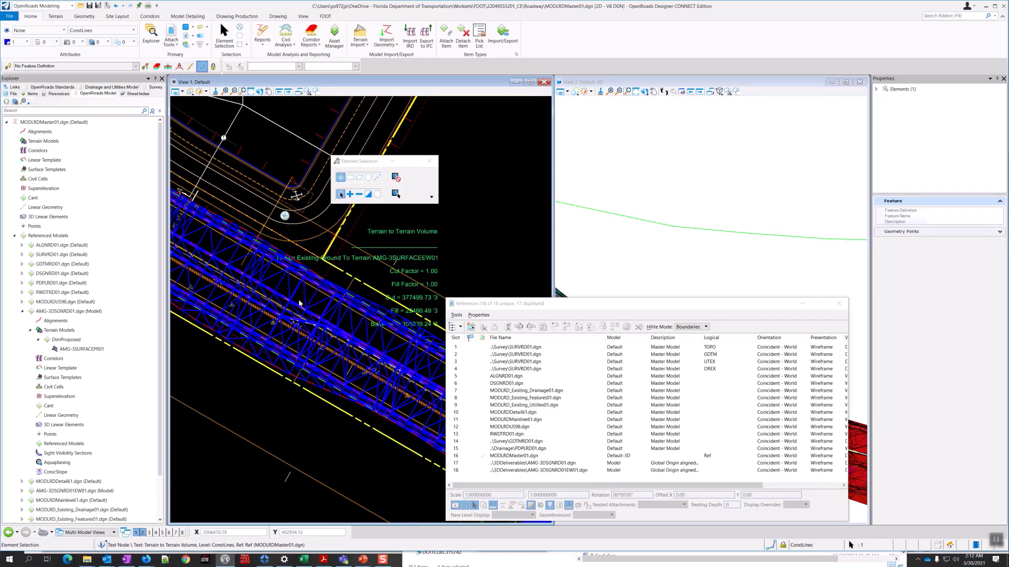
click(438, 240)
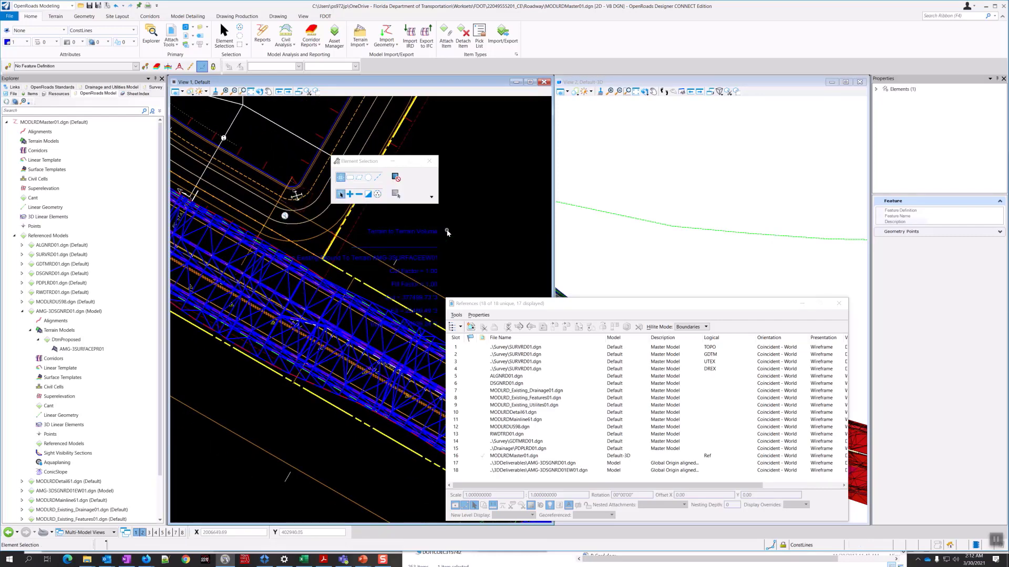
click(420, 234)
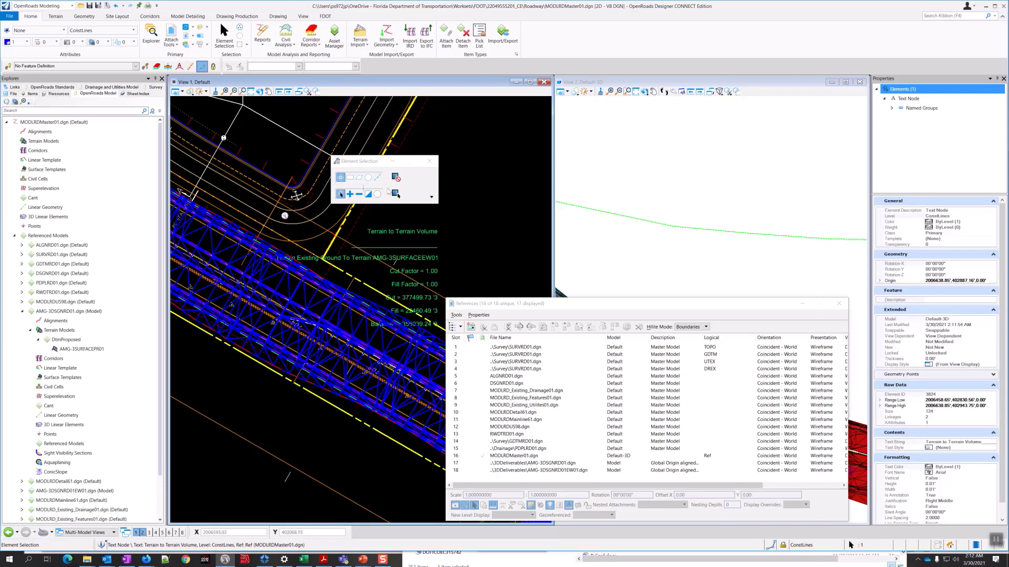
- Examine where the volume results text sits along the whole project in both the plan and 3D views
scroll(440, 257, down, 3)
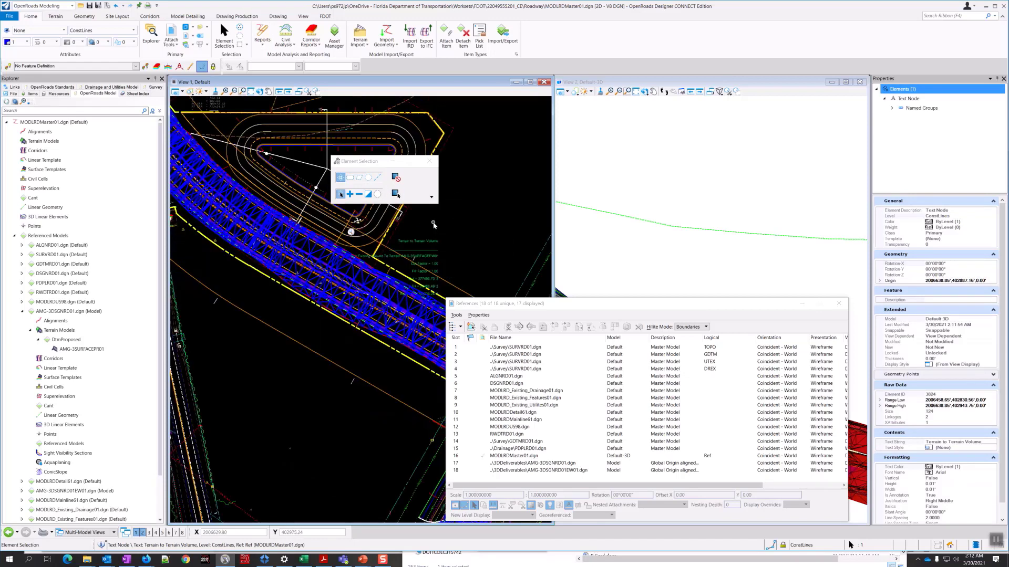
scroll(433, 226, down, 2)
scroll(342, 286, down, 2)
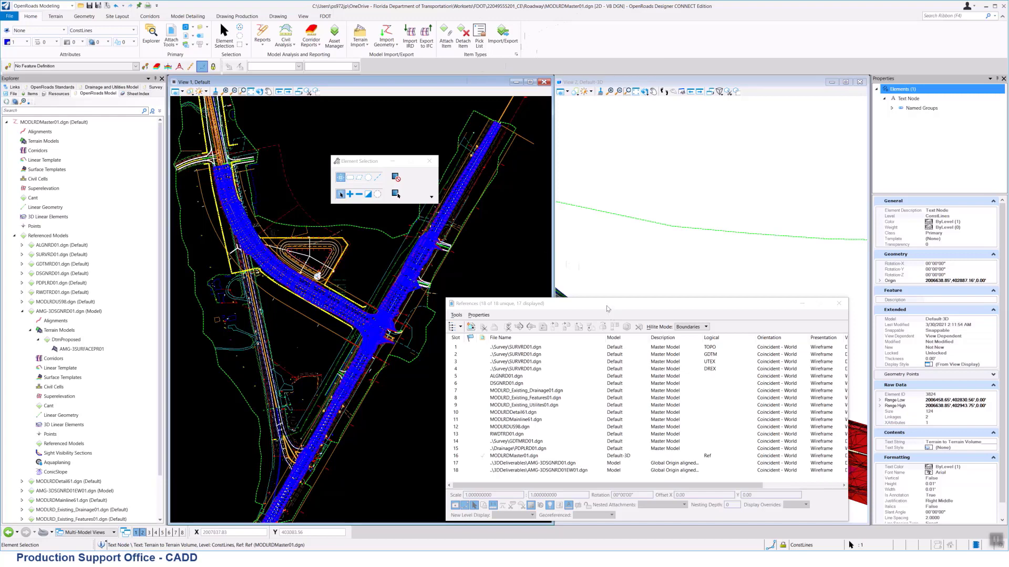
drag(611, 305, 588, 345)
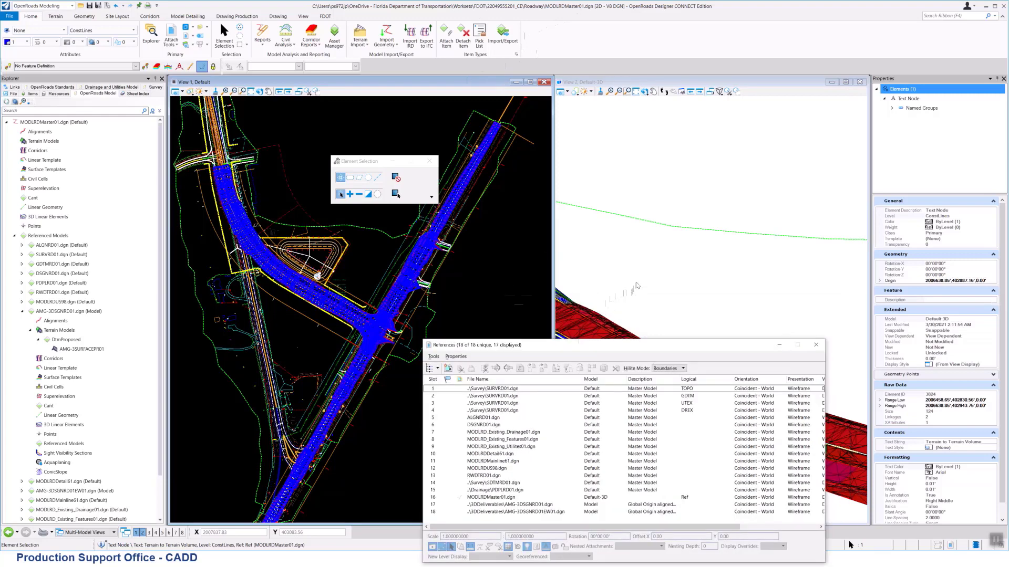
middle_drag(637, 285, 695, 174)
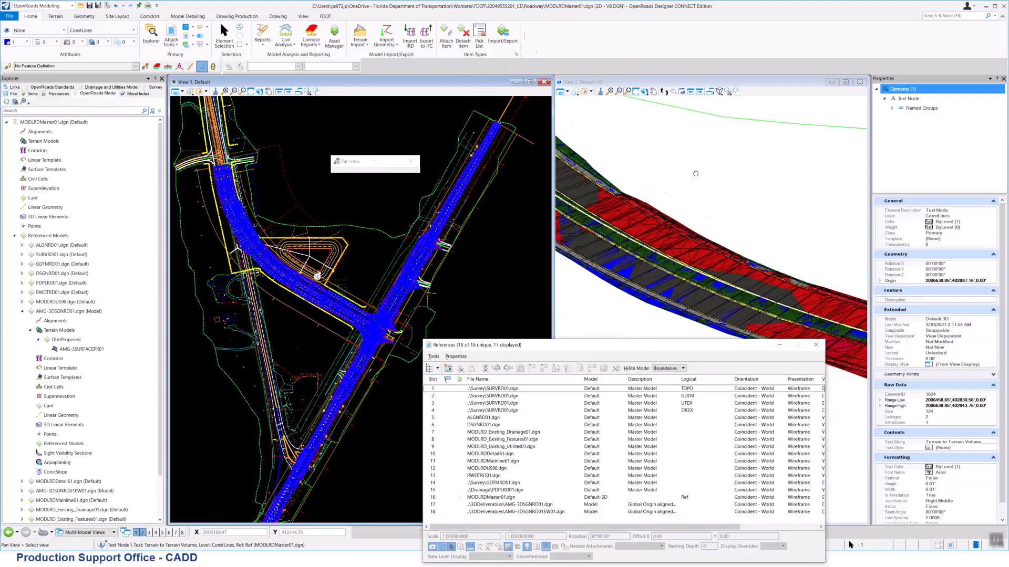
right_click(696, 174)
scroll(696, 176, down, 4)
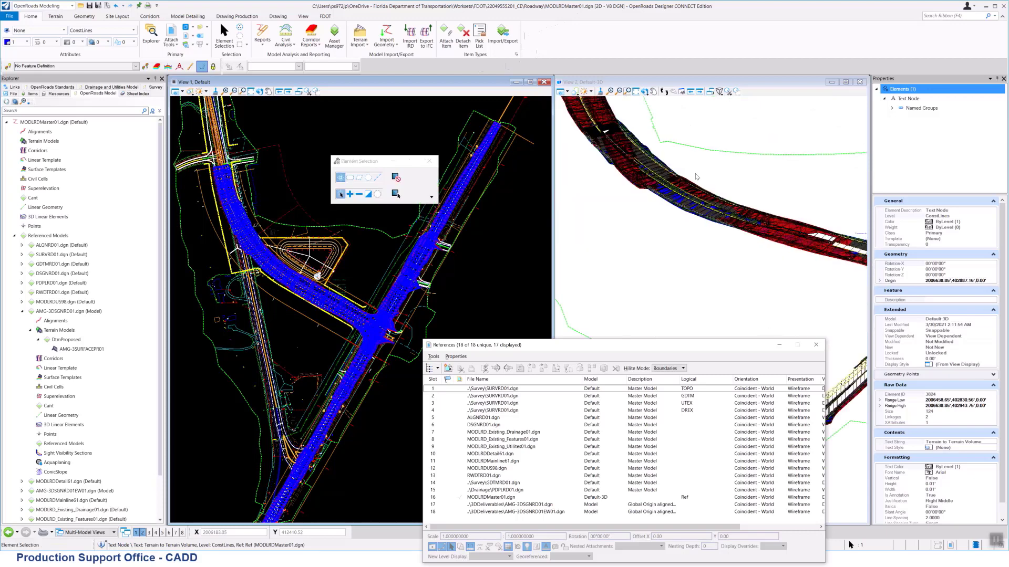
middle_drag(699, 176, 711, 240)
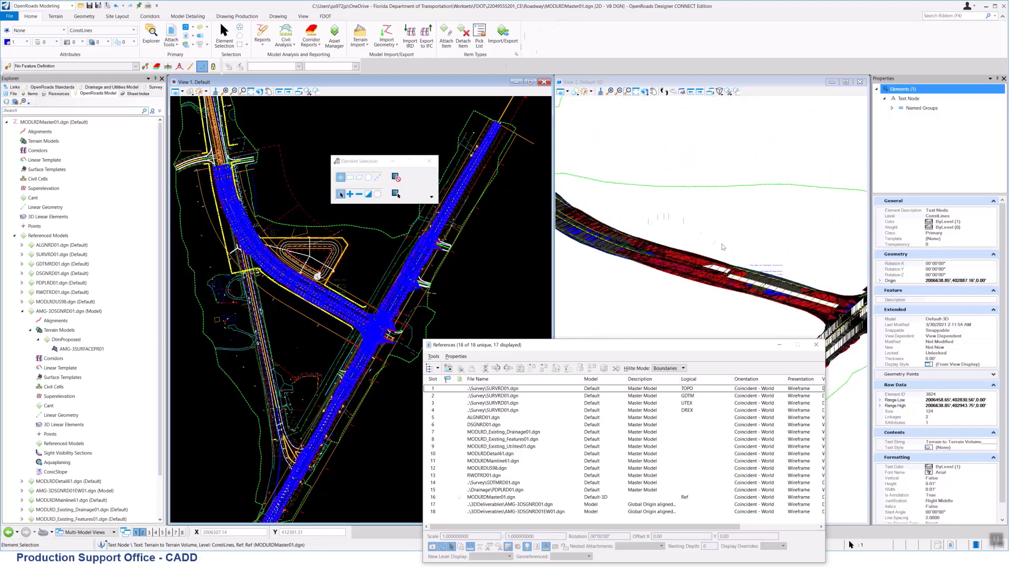
- Review the Text Node properties of the Terrain to Terrain Volume text and delete the text
click(353, 274)
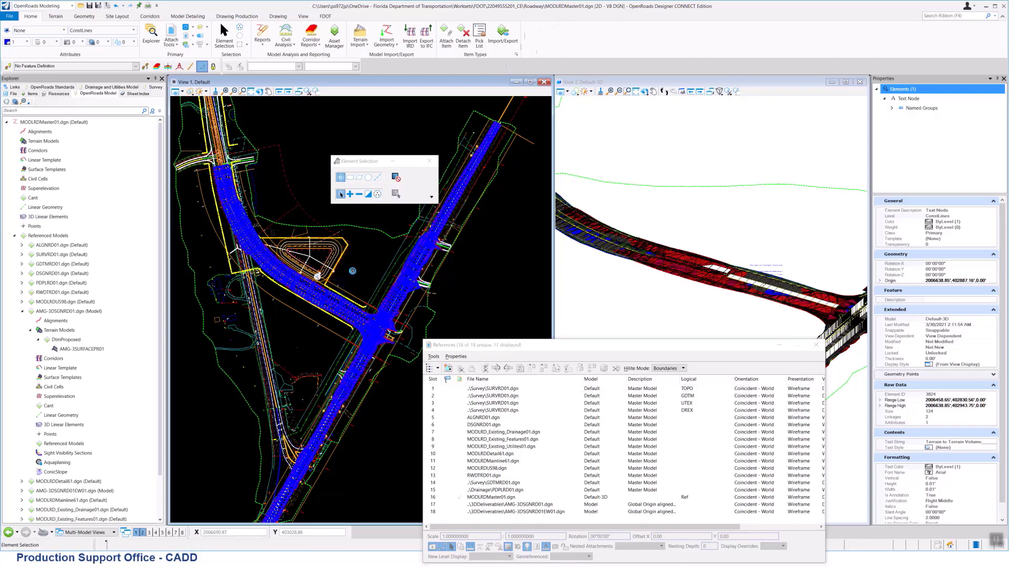
scroll(340, 287, up, 2)
scroll(340, 286, up, 1)
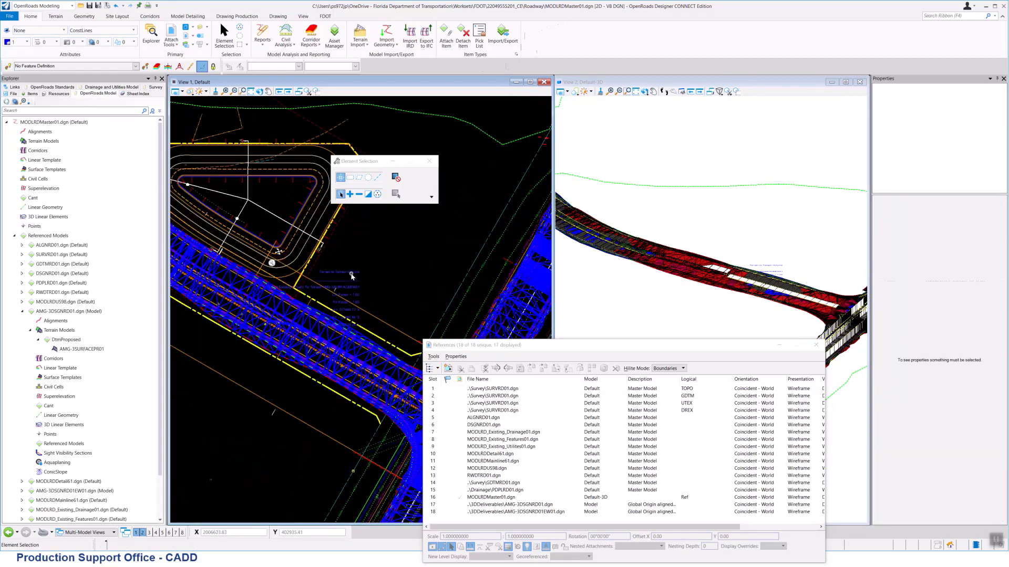
click(349, 273)
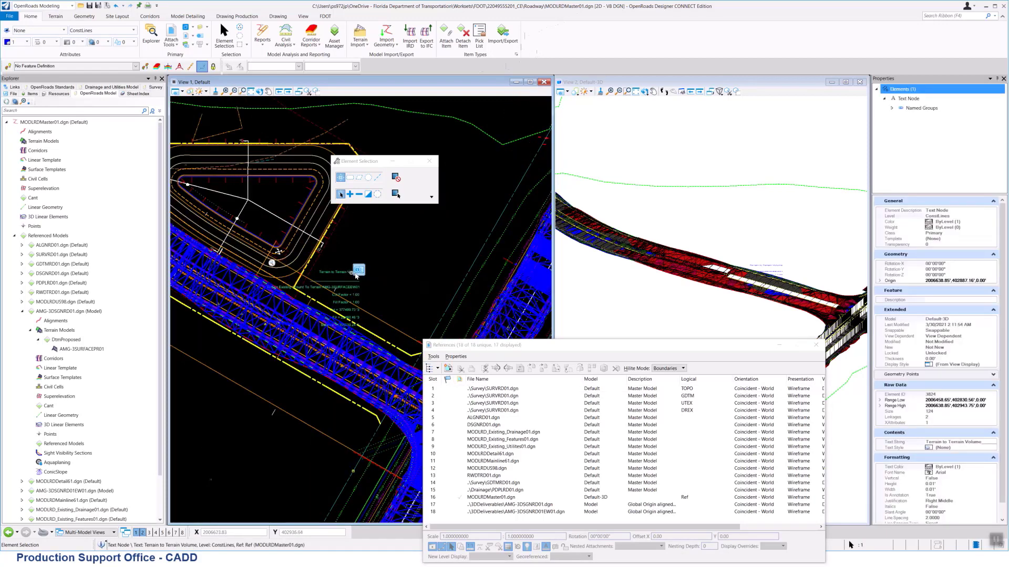
click(337, 275)
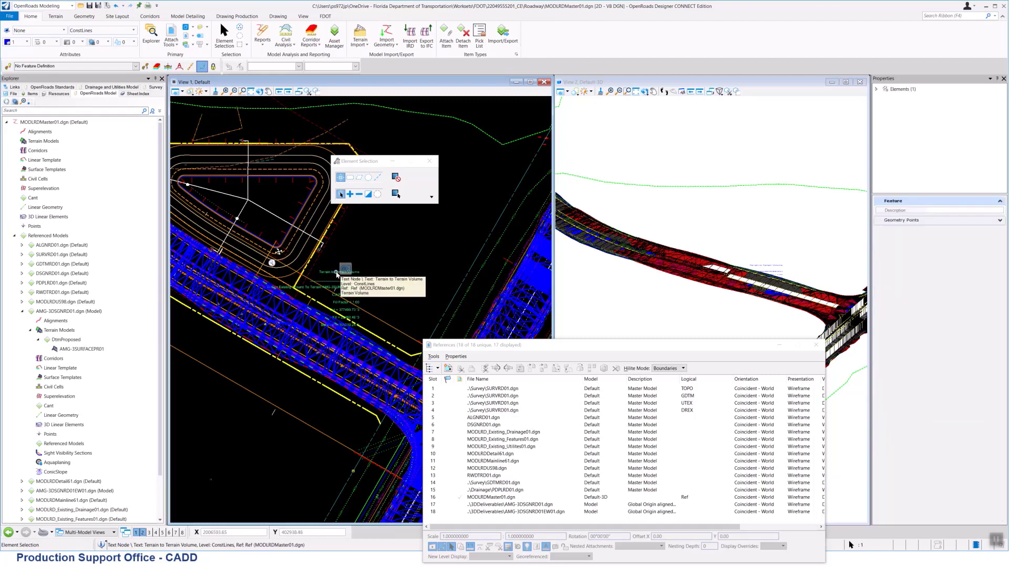
click(899, 90)
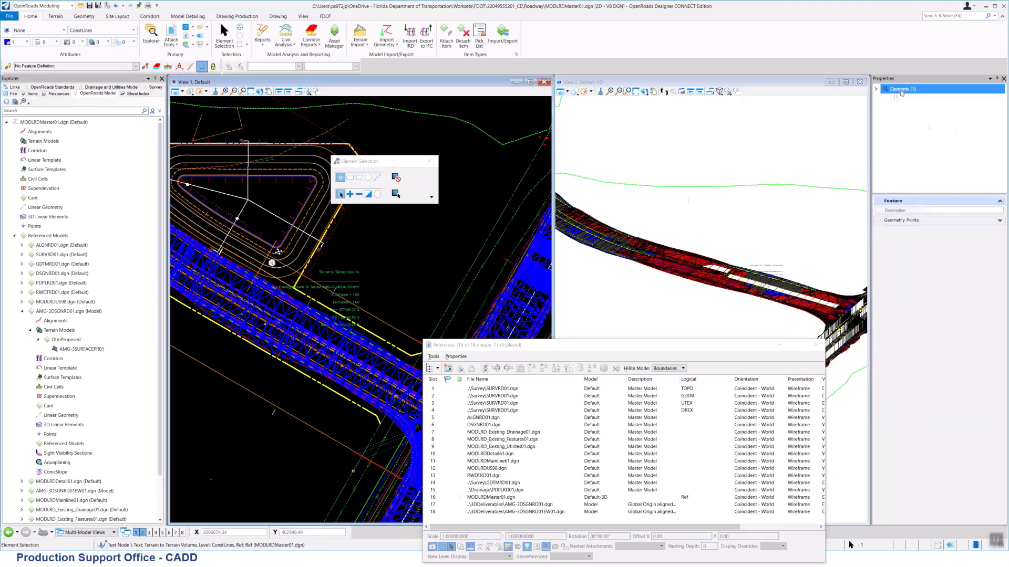
click(876, 90)
click(904, 100)
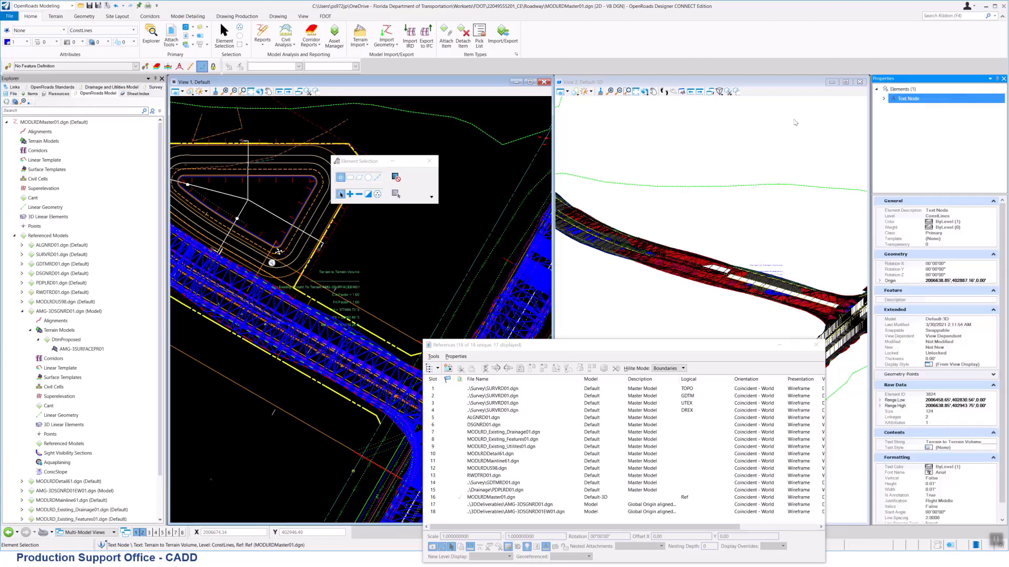
key(Escape)
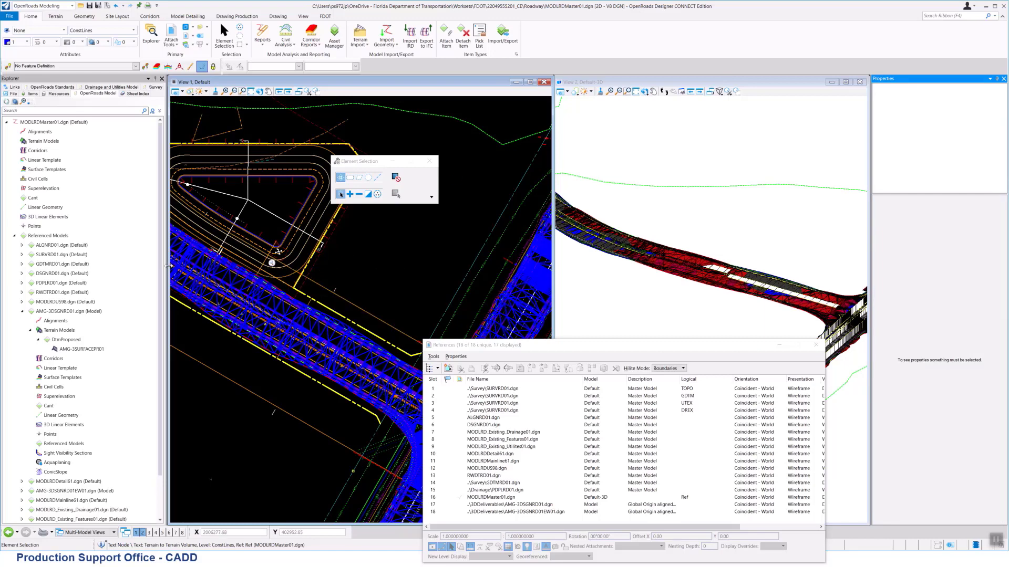
- Browse further through the referenced models in the OpenRoads model tree
scroll(134, 287, down, 2)
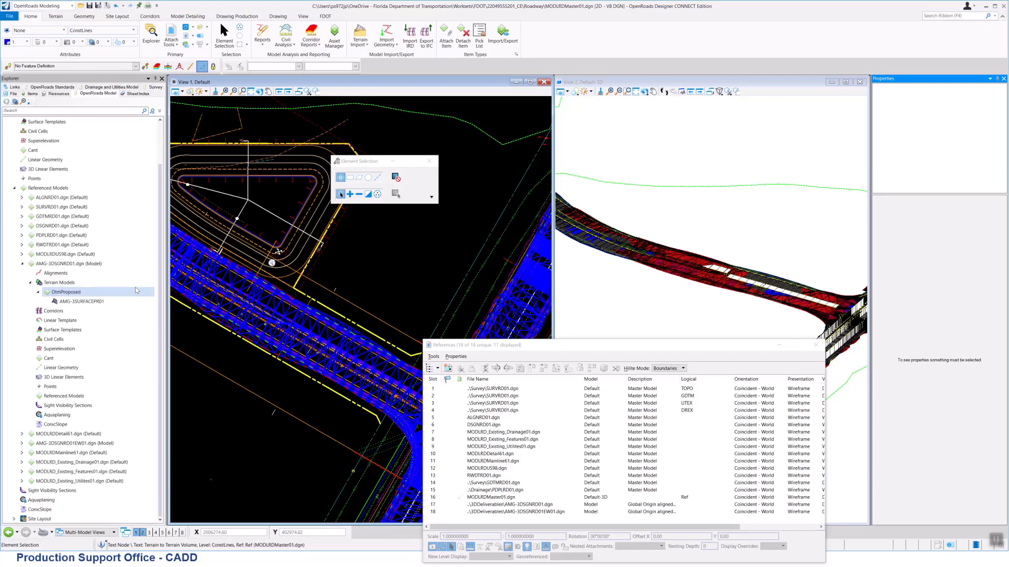
- Examine the feature definitions of MODLRDMaster01.dgn in the OpenRoads Standards
scroll(156, 209, up, 2)
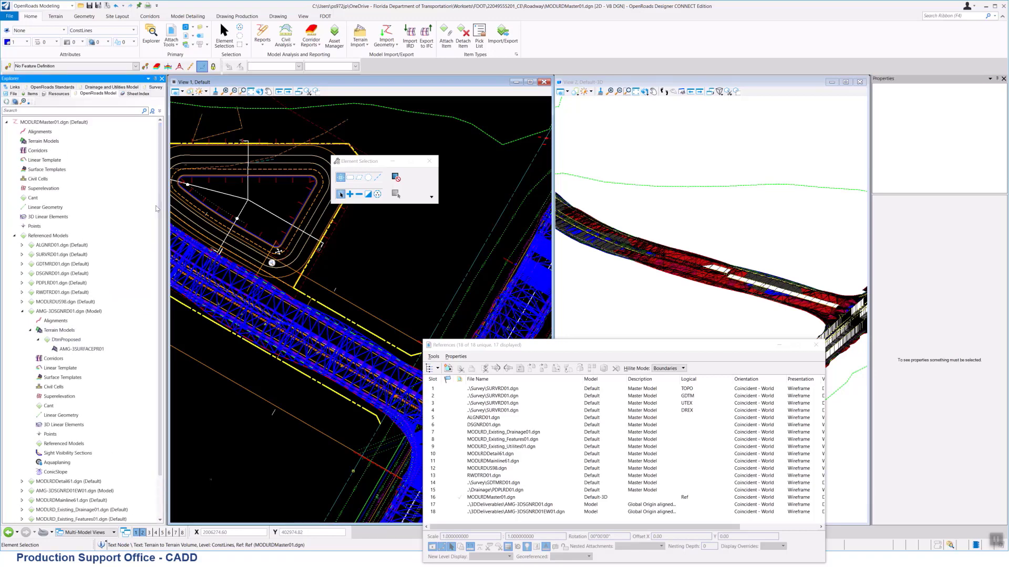
middle_drag(381, 311, 412, 291)
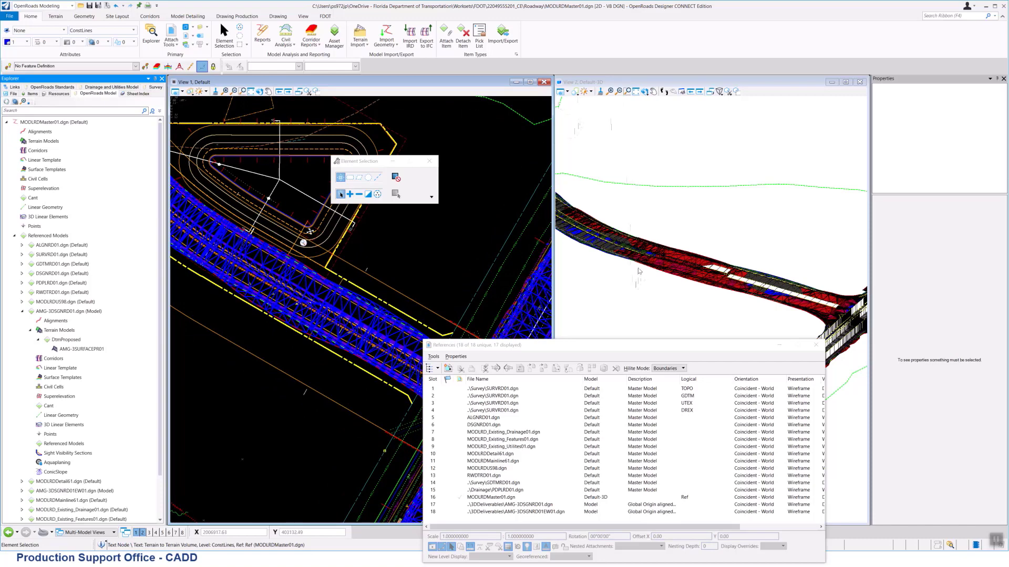
scroll(656, 259, up, 3)
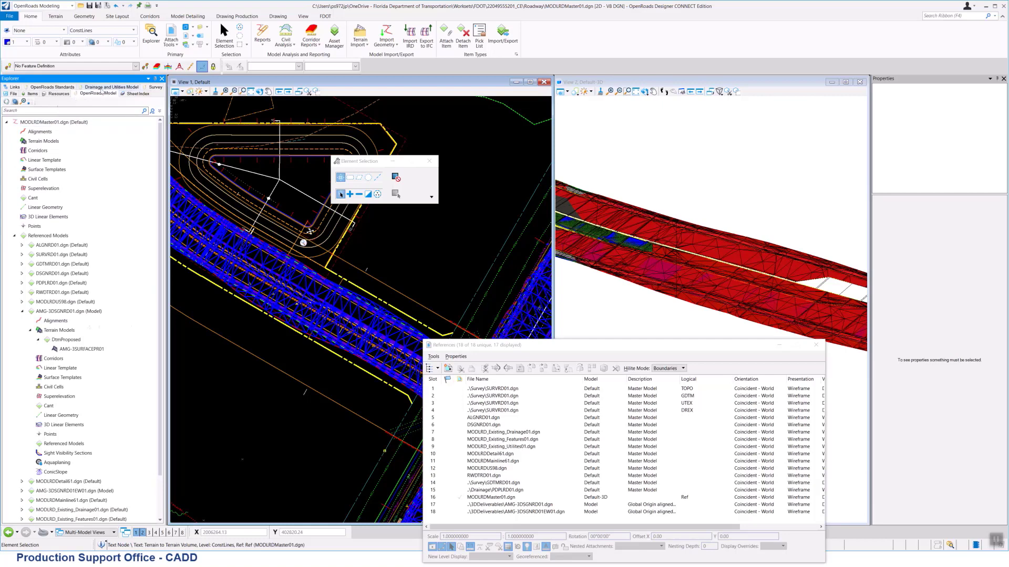
click(52, 87)
click(6, 122)
click(13, 140)
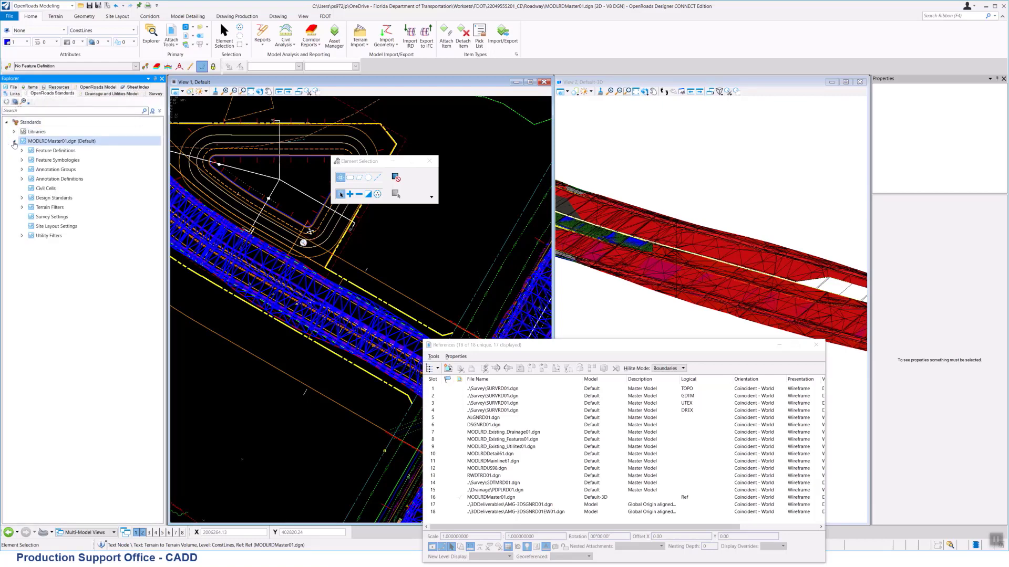
click(22, 150)
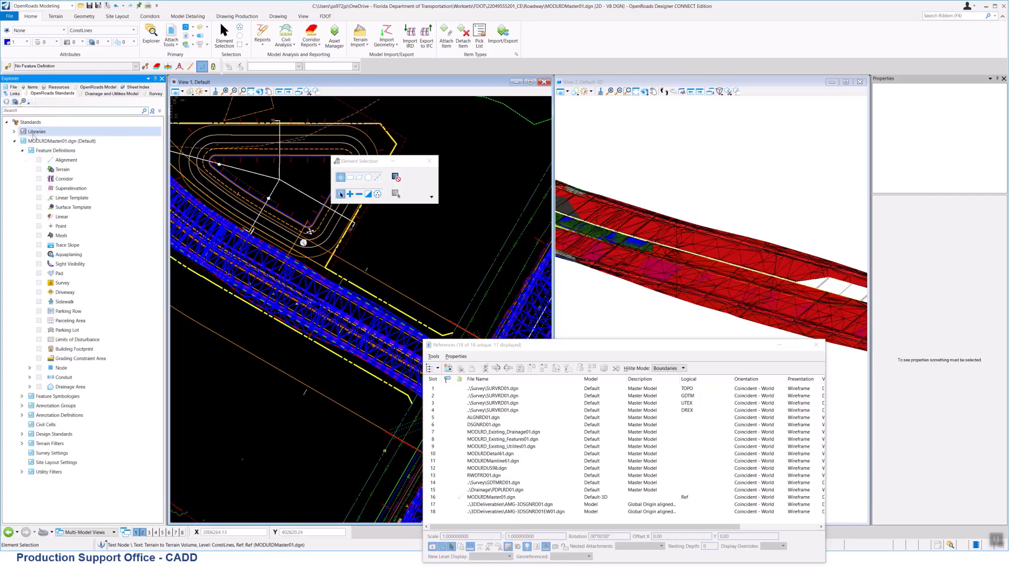
click(21, 151)
click(15, 140)
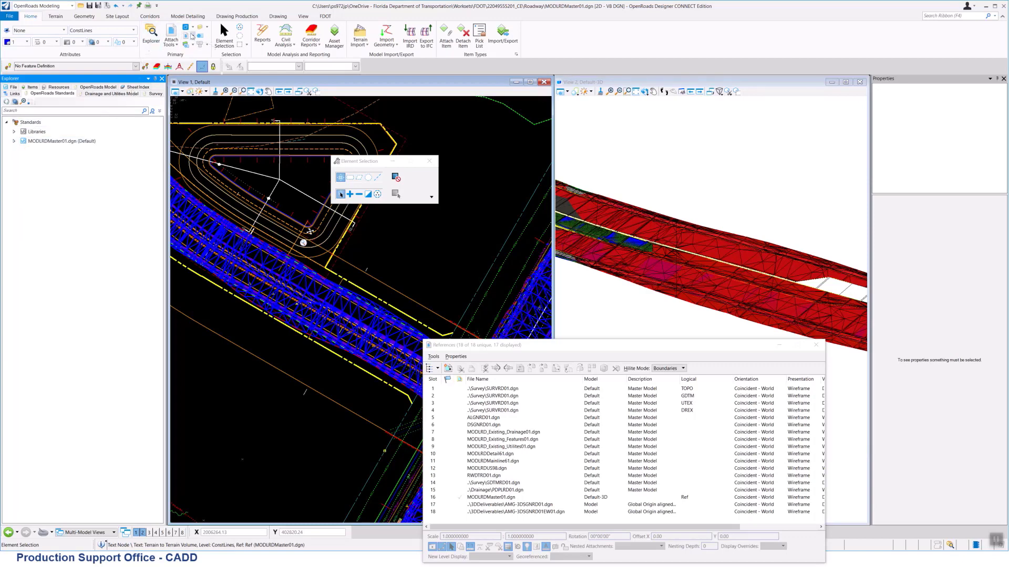
- Open the Level Display and review the levels of MODLRDMainline61.dgn and MODLRDUS98.dgn in View 1, plus the reference list of View 2
click(201, 27)
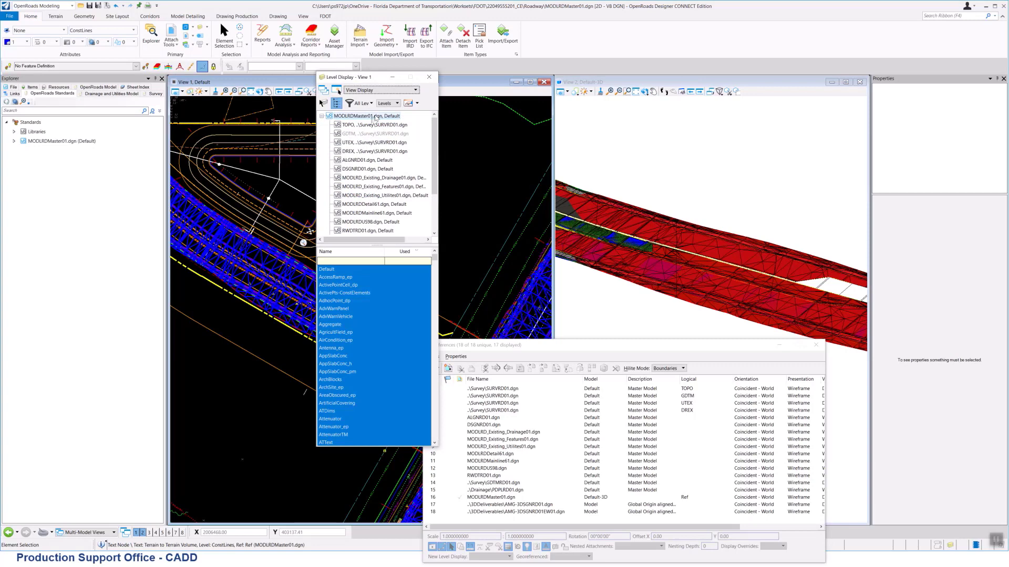
scroll(382, 196, down, 1)
click(376, 187)
ctrl+click(373, 195)
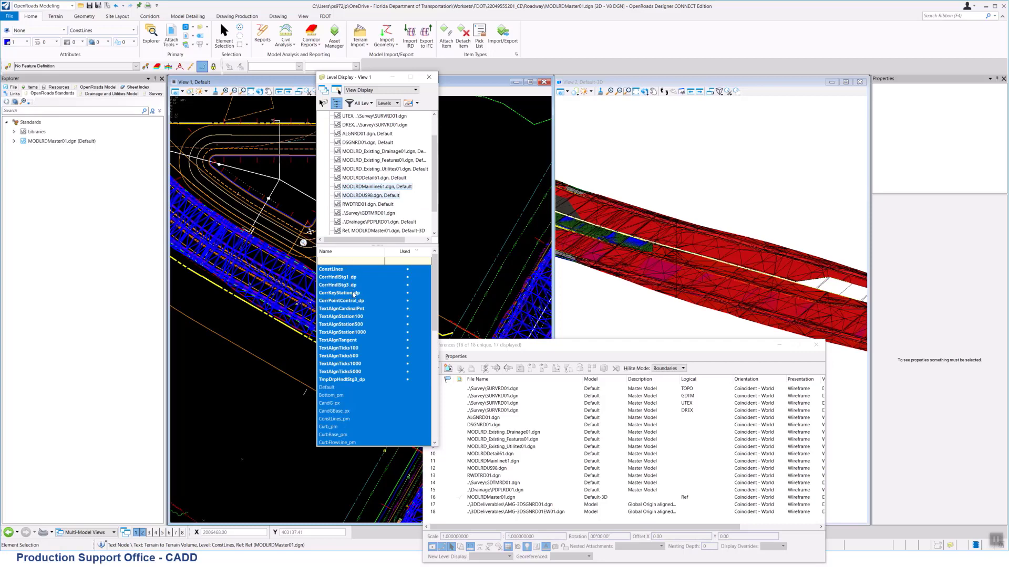
scroll(352, 321, down, 5)
scroll(353, 316, up, 5)
scroll(377, 184, up, 1)
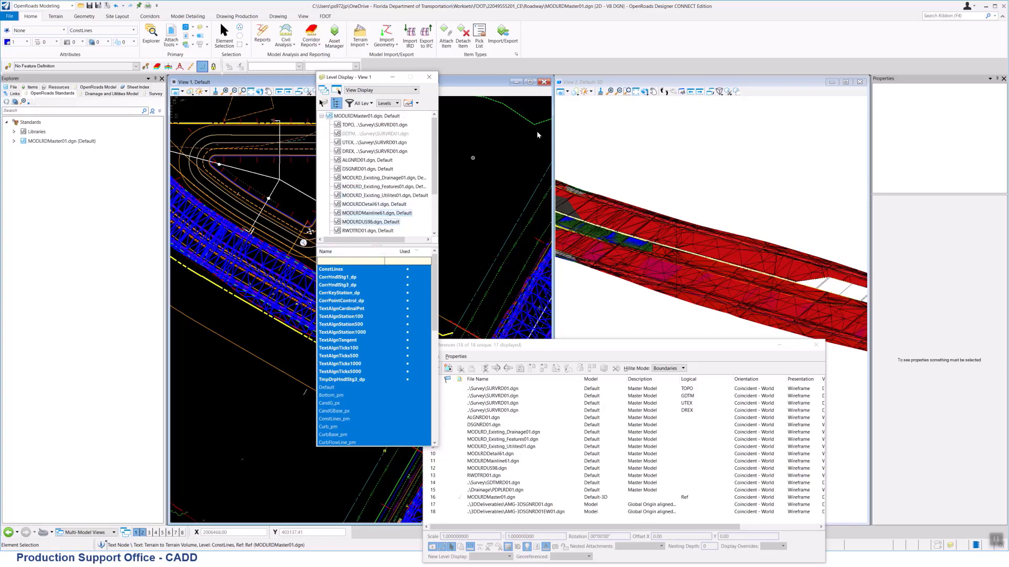
click(651, 82)
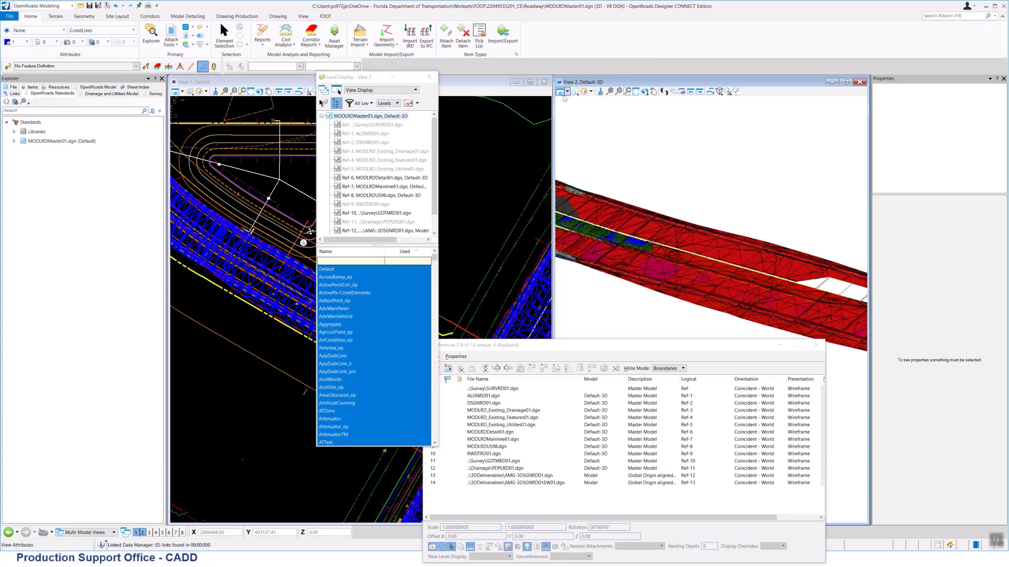
- Turn off the display of references AMG-3DSGNRD01.dgn and AMG-3DSGNRD01EW01.dgn in View 1
click(464, 83)
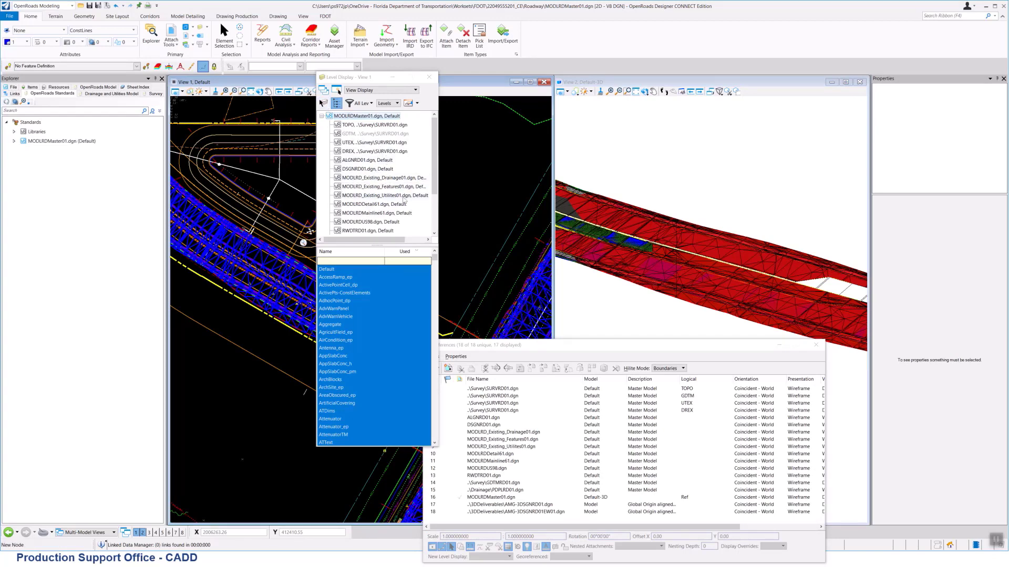
drag(435, 192, 434, 230)
click(386, 213)
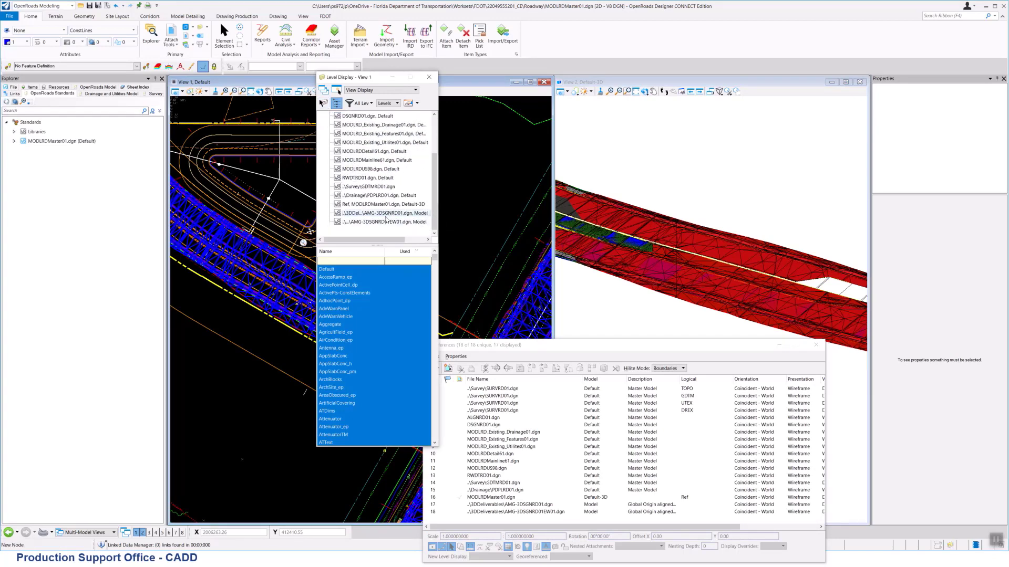
right_click(388, 215)
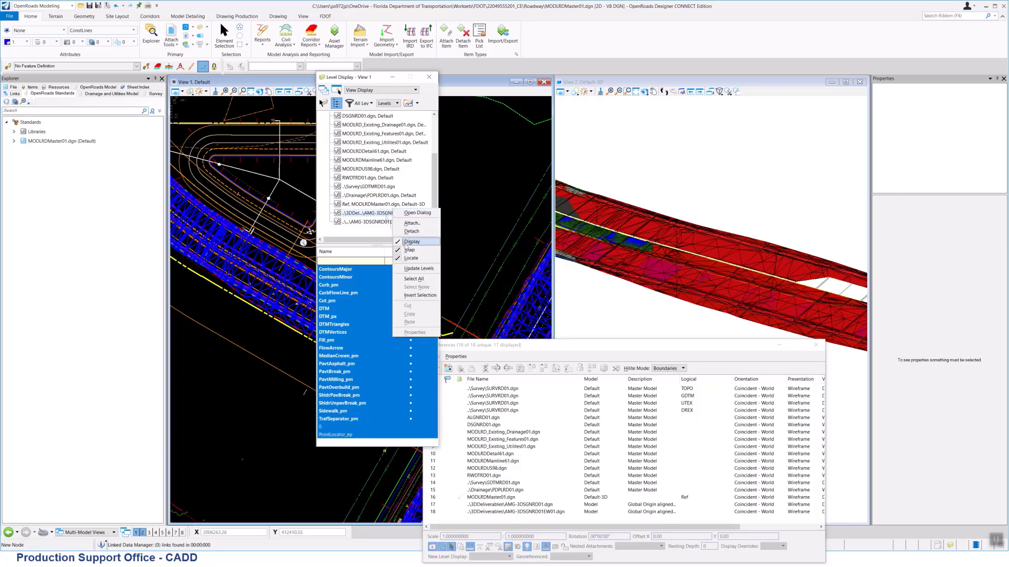
click(411, 241)
right_click(381, 223)
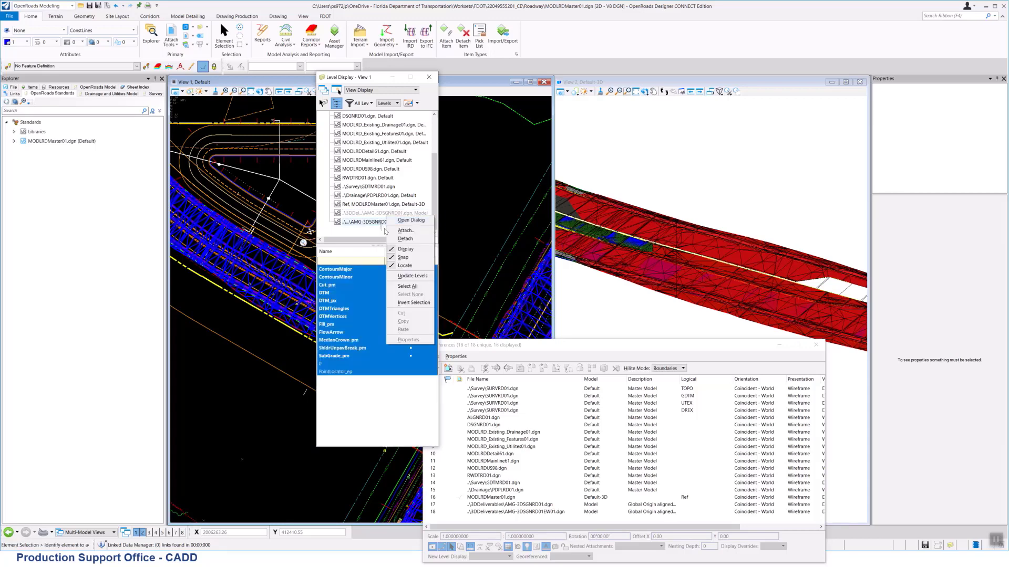
click(404, 248)
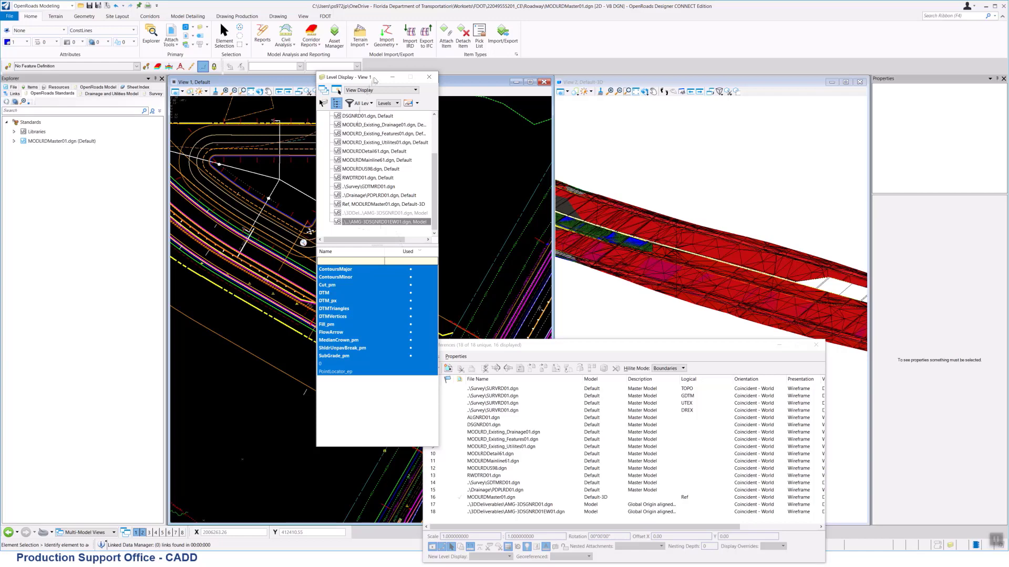
drag(373, 79, 429, 120)
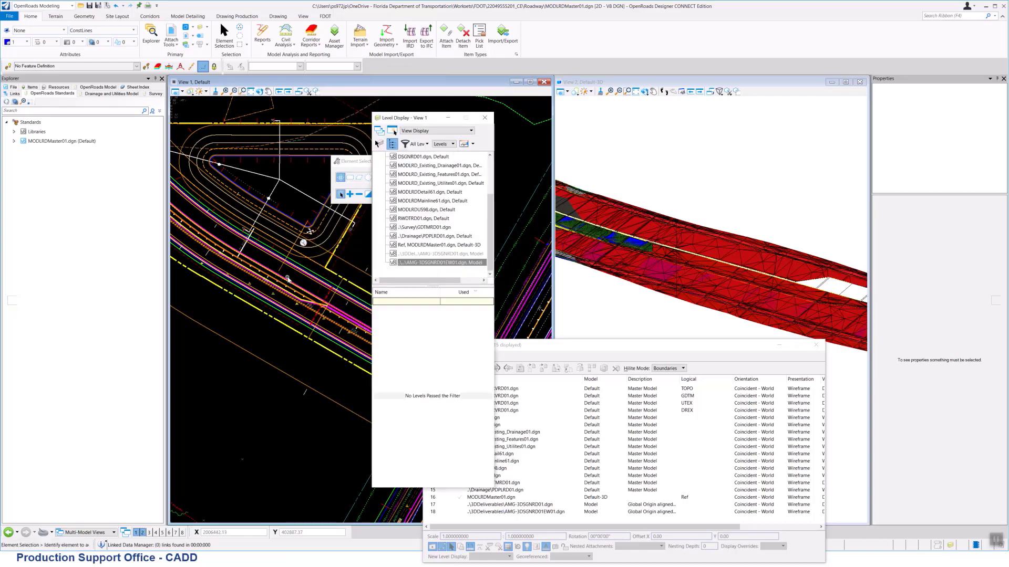
- Turn off levels Cut_pm and Fill_pm in View 2 for references MODLRDDetail61, MODLRDMainline61 and MODLRDUS98, and inspect the 3D model
click(639, 82)
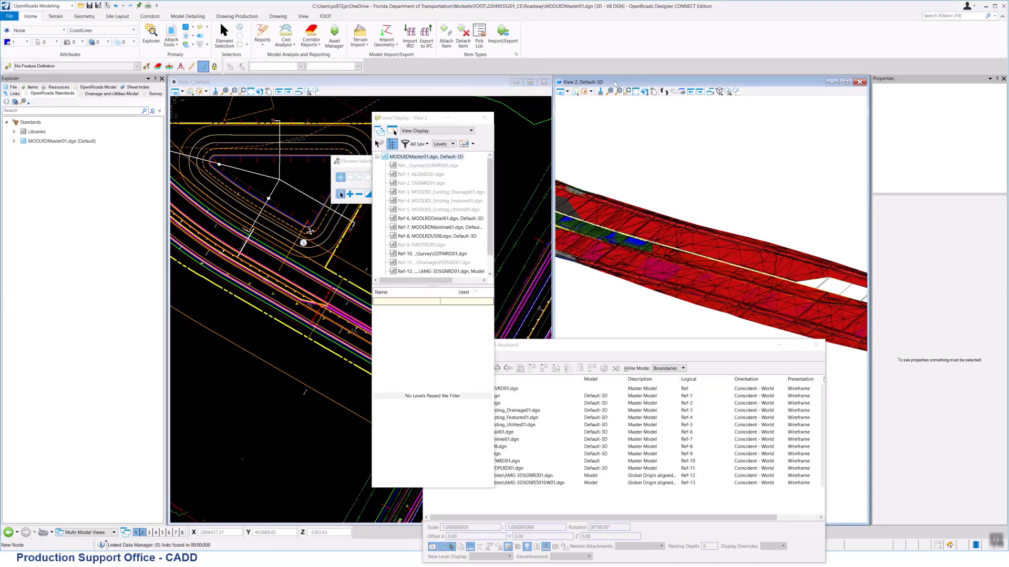
click(456, 219)
shift+click(447, 236)
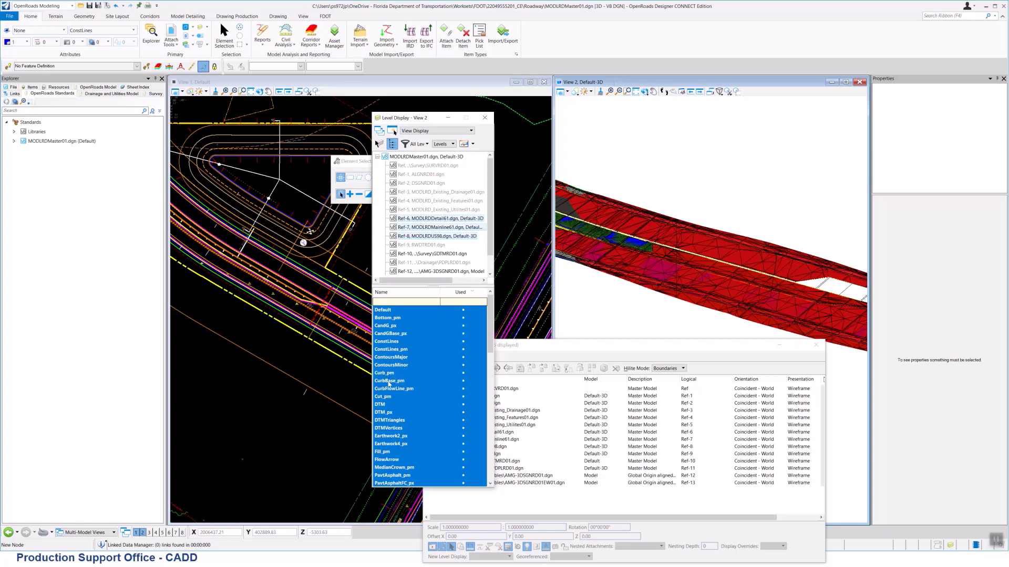
click(385, 398)
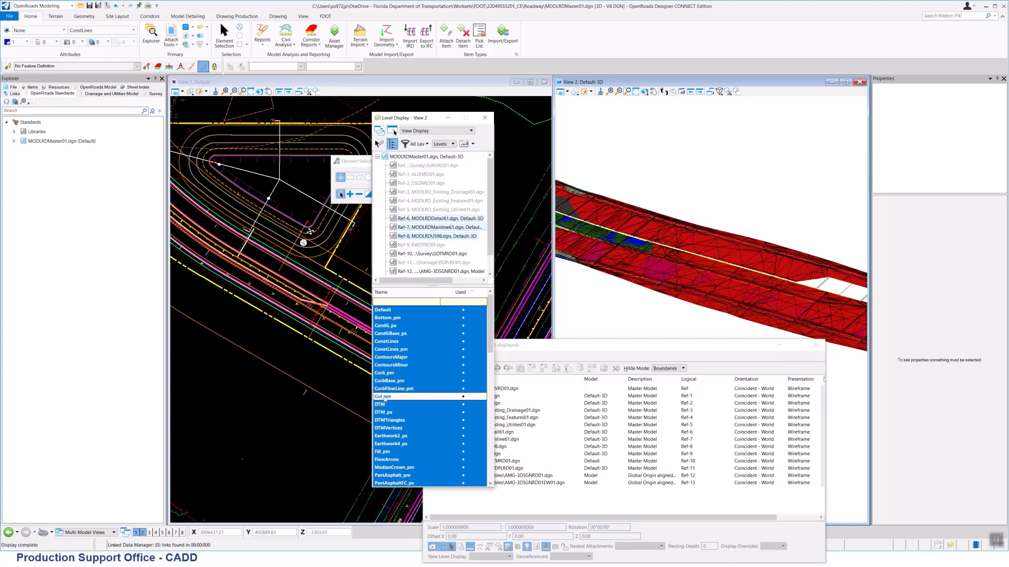
click(388, 452)
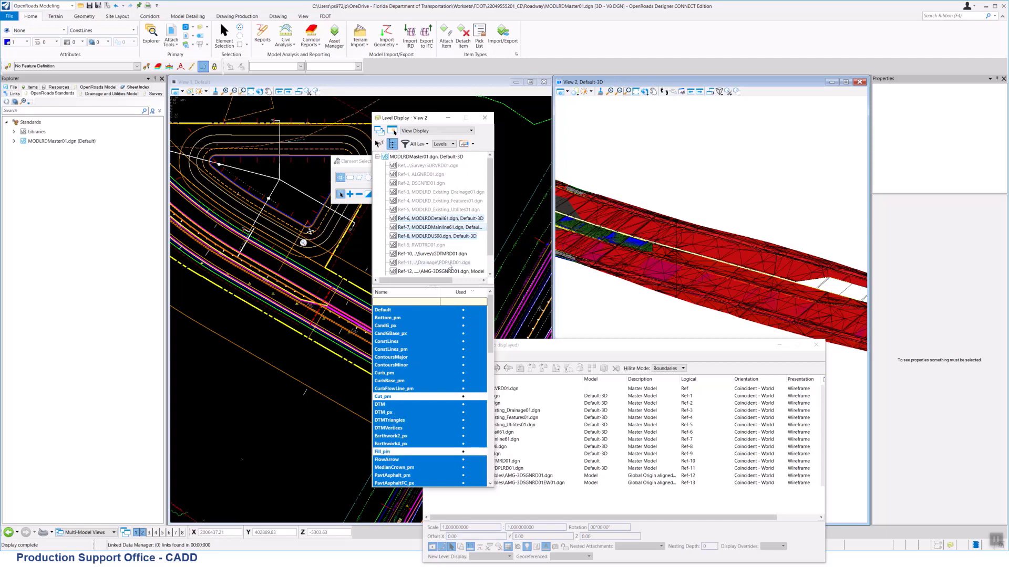
scroll(418, 329, down, 2)
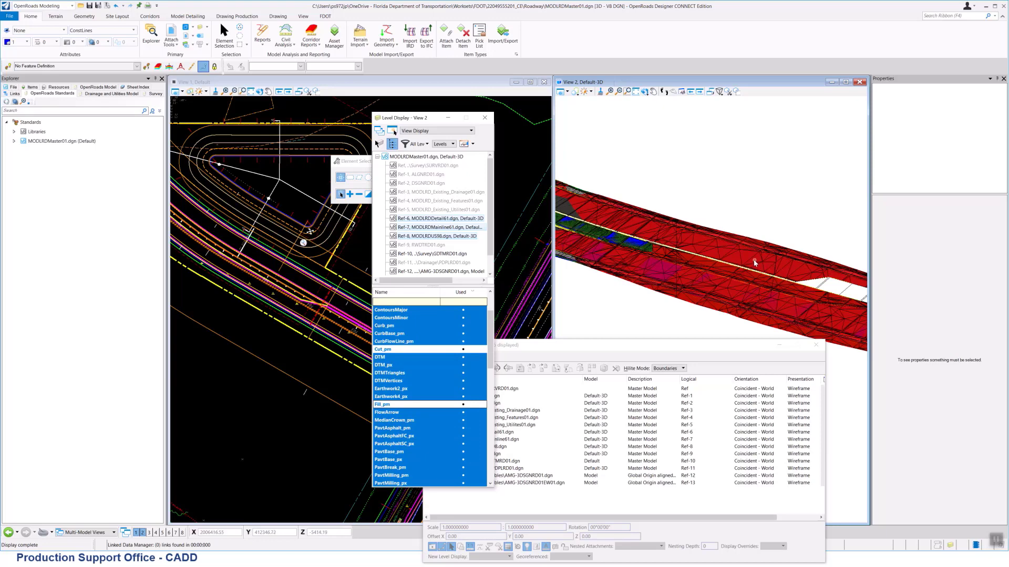
scroll(751, 264, down, 3)
scroll(751, 264, down, 3)
middle_drag(714, 284, 652, 264)
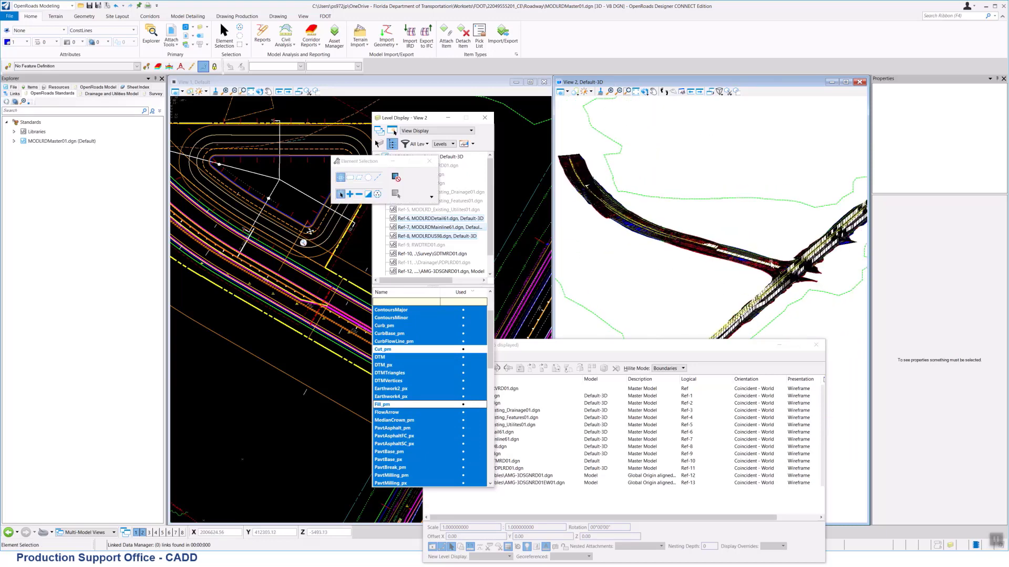
scroll(770, 265, up, 2)
scroll(489, 252, down, 1)
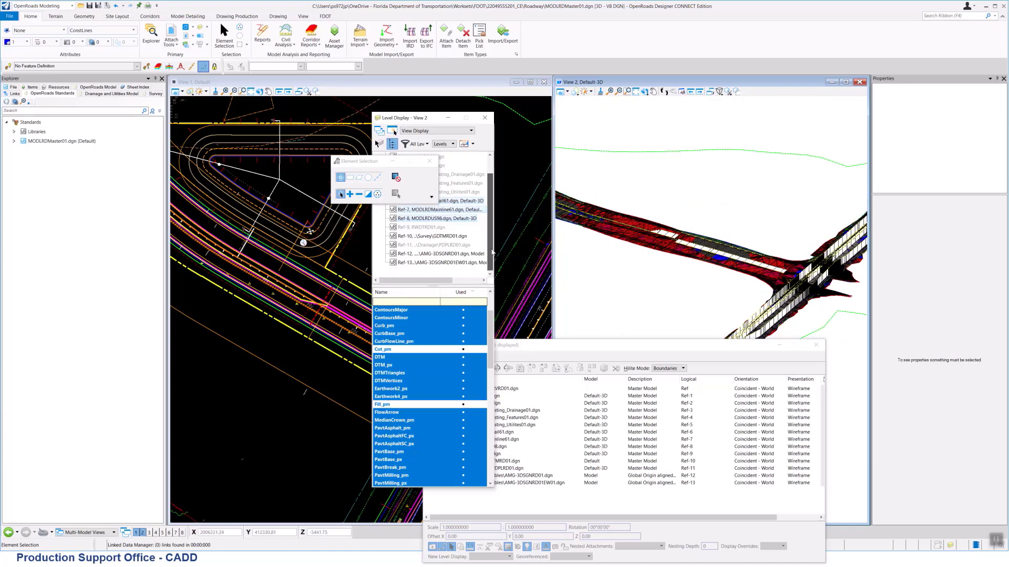
- Turn off the display of references AMG-3DSGNRD01.dgn and AMG-3DSGNRD01EW01.dgn in View 2 and refresh the view
drag(494, 249, 533, 247)
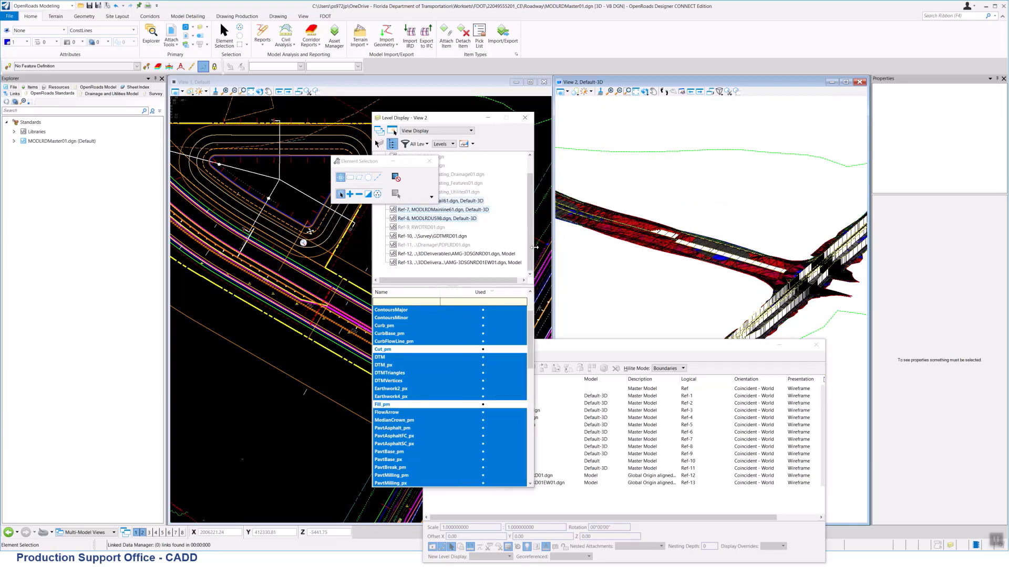
click(458, 254)
ctrl+click(447, 264)
right_click(448, 269)
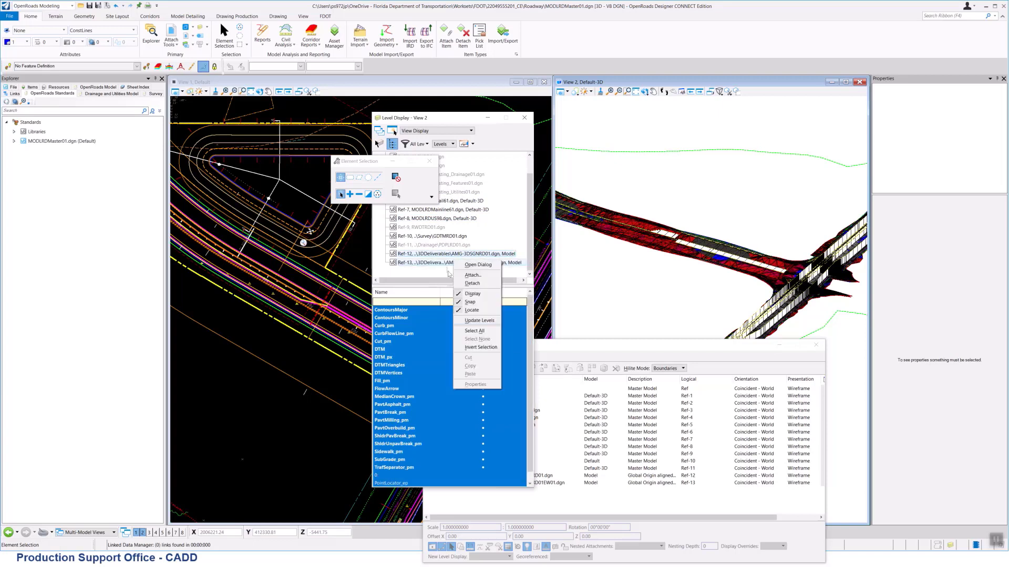
click(493, 253)
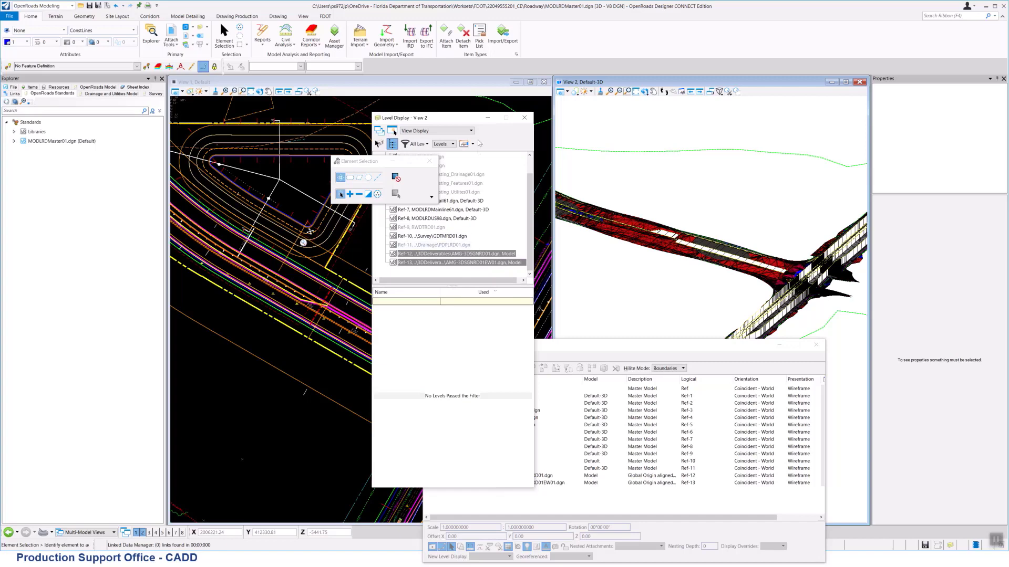
scroll(680, 222, up, 1)
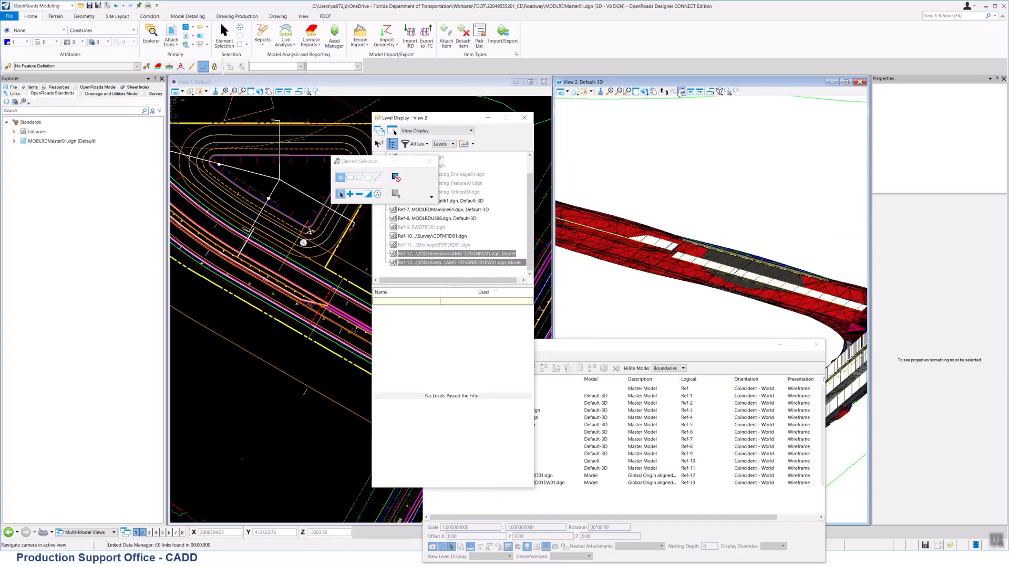
click(600, 91)
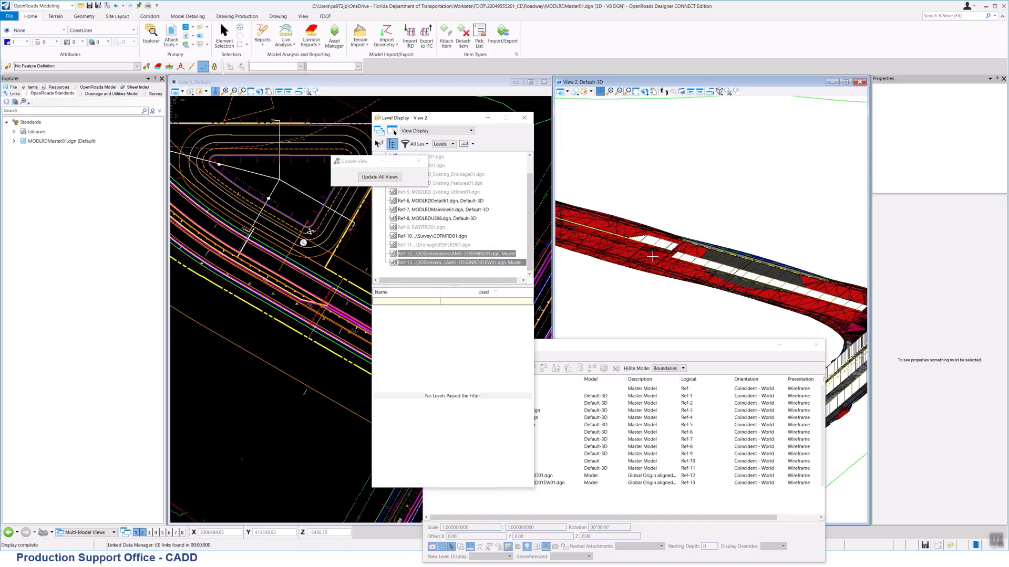
- Select the red mesh covering the roadway in View 2 to check its level, keeping the reference list uncovered
click(224, 35)
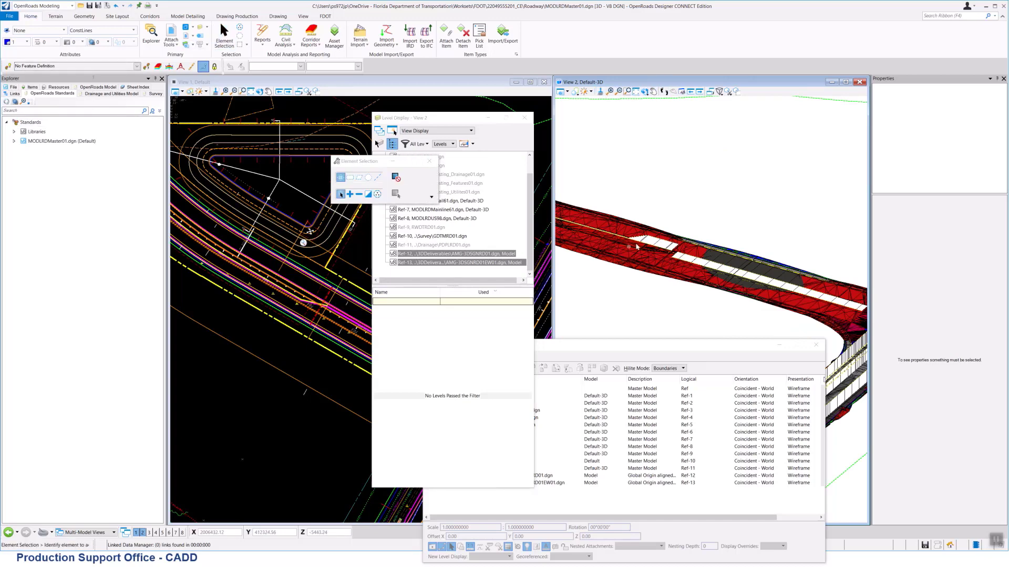
scroll(657, 257, up, 3)
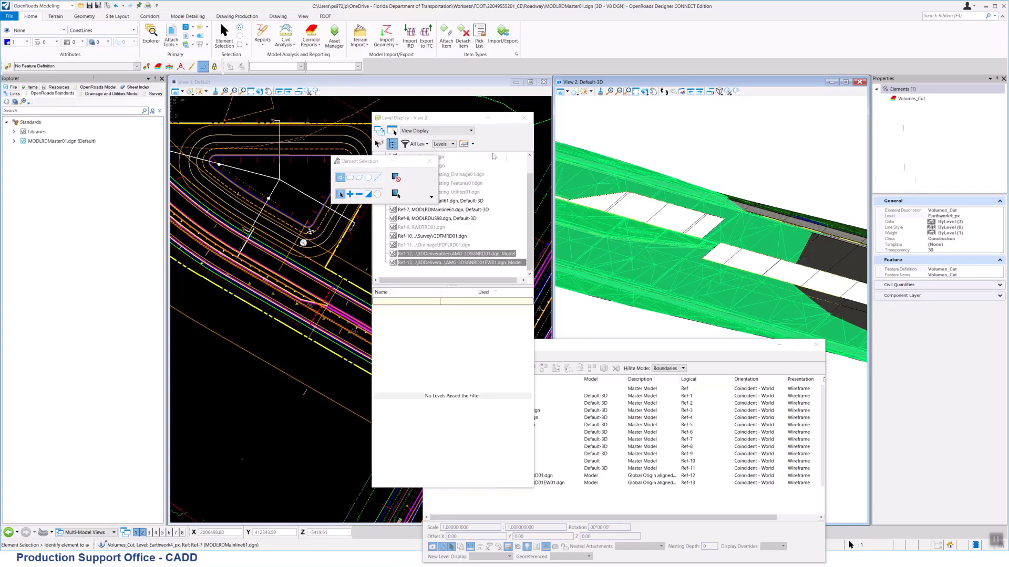
drag(377, 164, 268, 157)
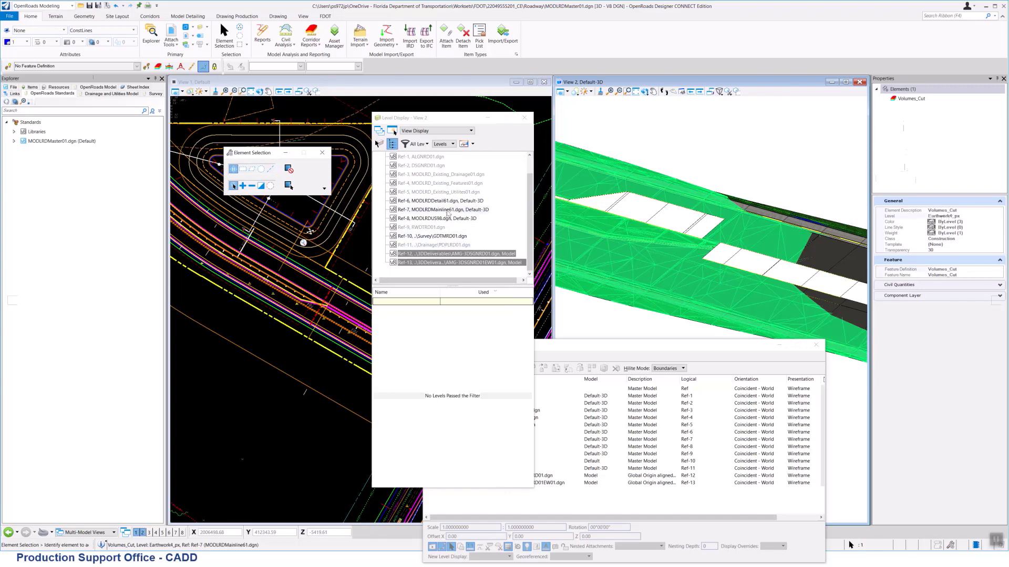
- For references MODLRDDetail61, MODLRDMainline61 and MODLRDUS98 in View 2, turn levels Cut_pm and Fill_pm back on and turn off Earthwork2_px and Earthwork4_px
click(448, 209)
click(436, 220)
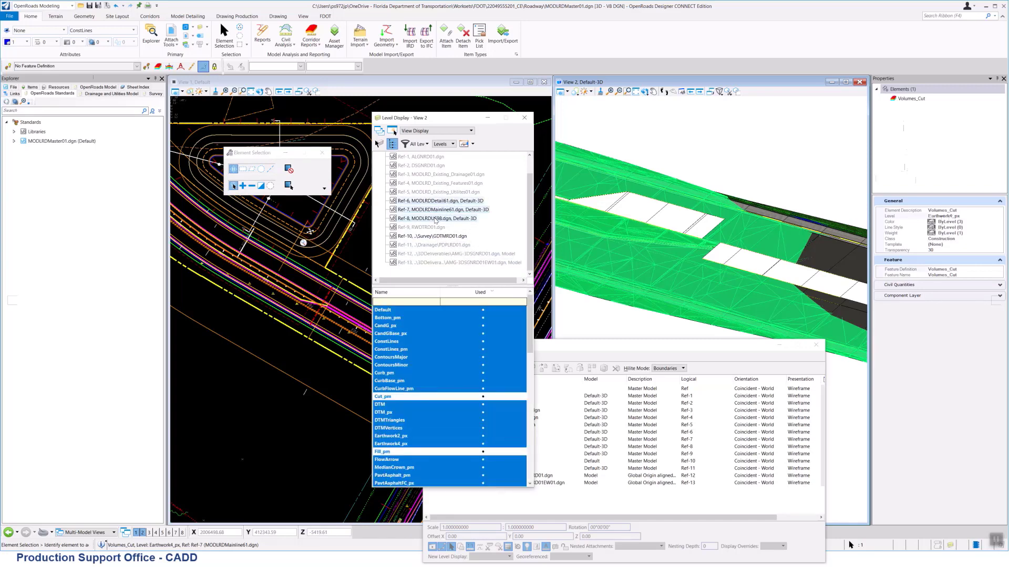
click(387, 397)
click(385, 451)
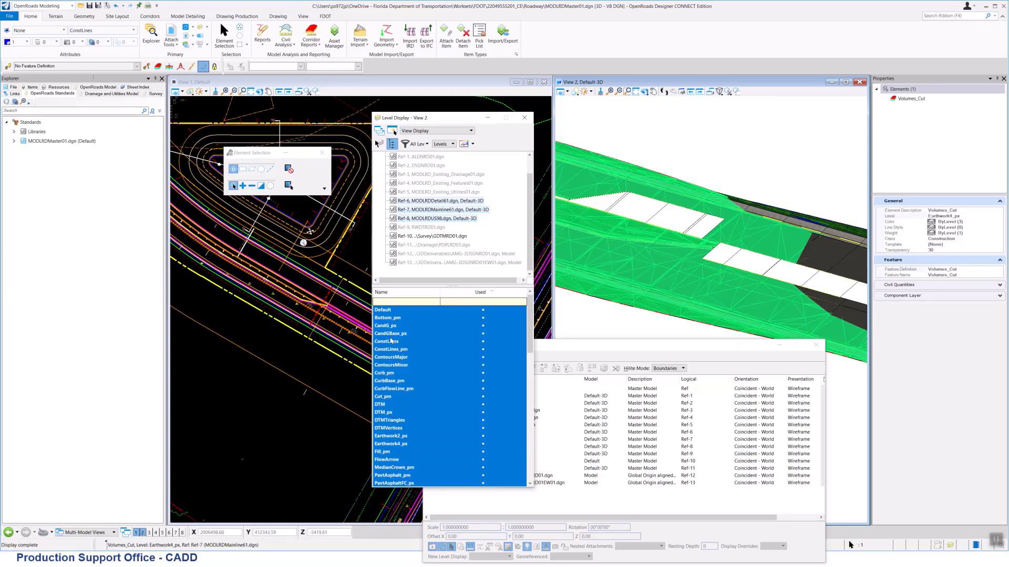
click(391, 436)
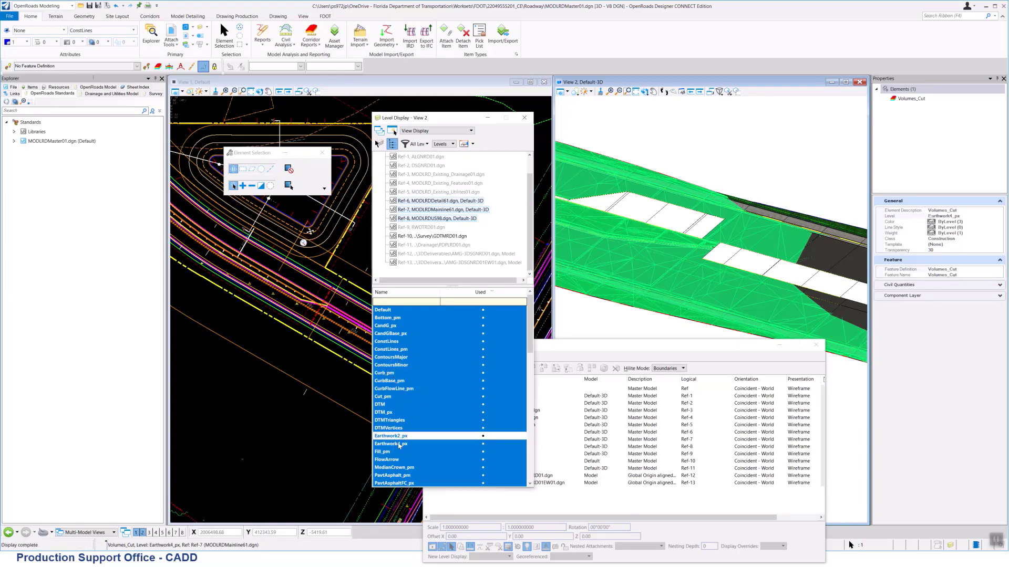
click(391, 444)
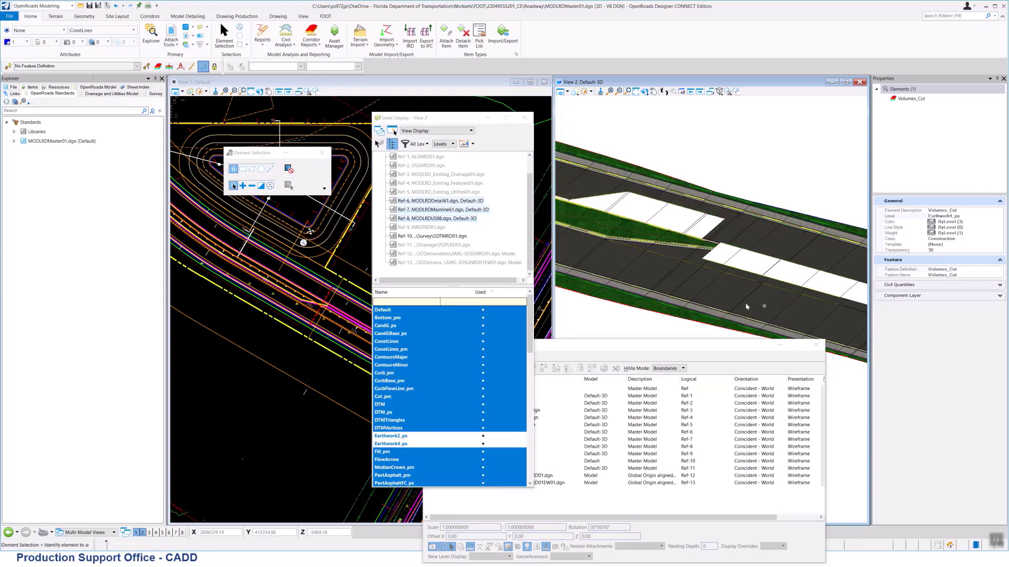
- Inspect the proposed roadway surfaces and intersection in View 2, and list the levels of reference GDTMRD01.dgn
scroll(670, 305, down, 3)
click(718, 325)
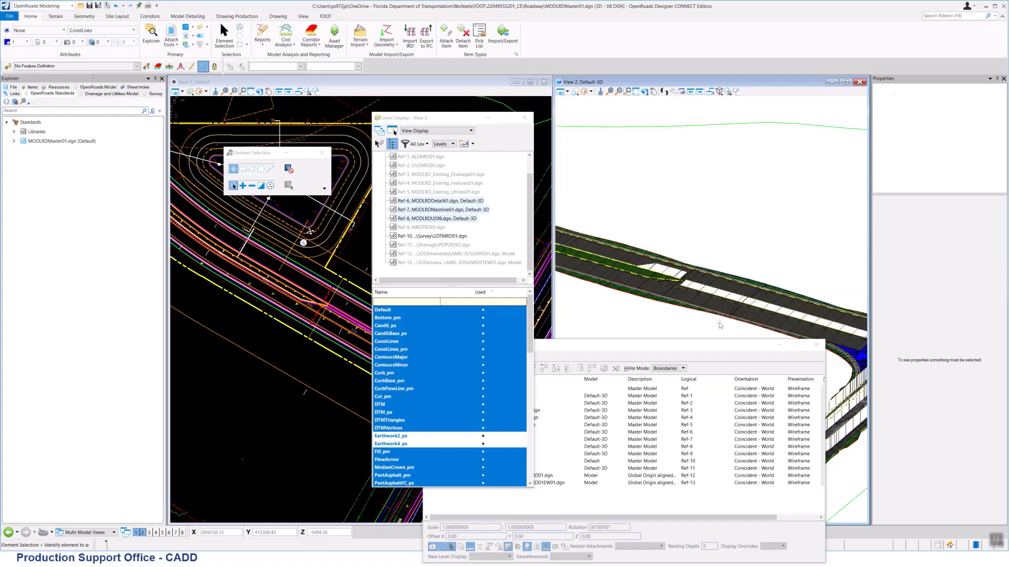
middle_drag(697, 329, 616, 291)
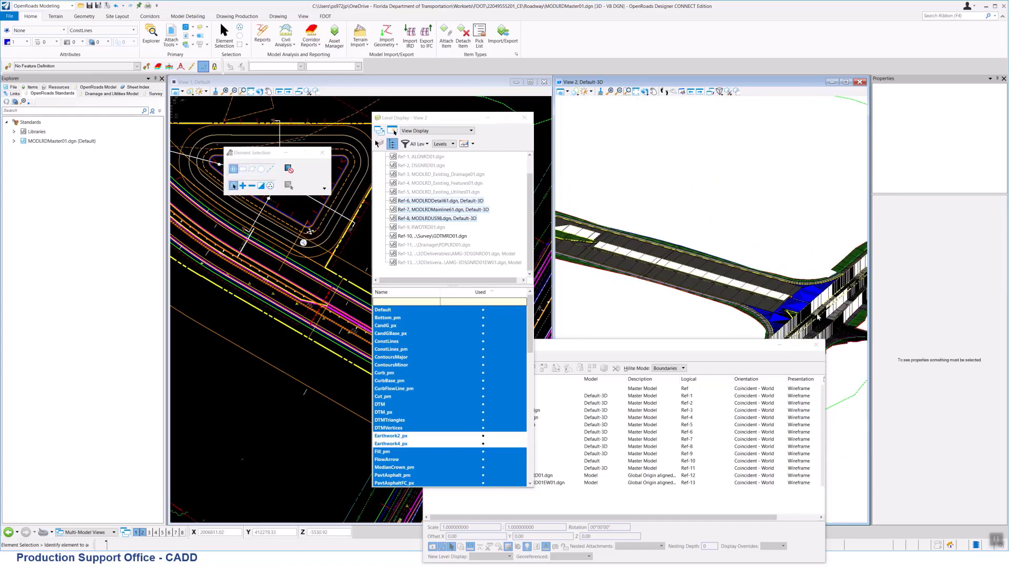
scroll(616, 291, up, 1)
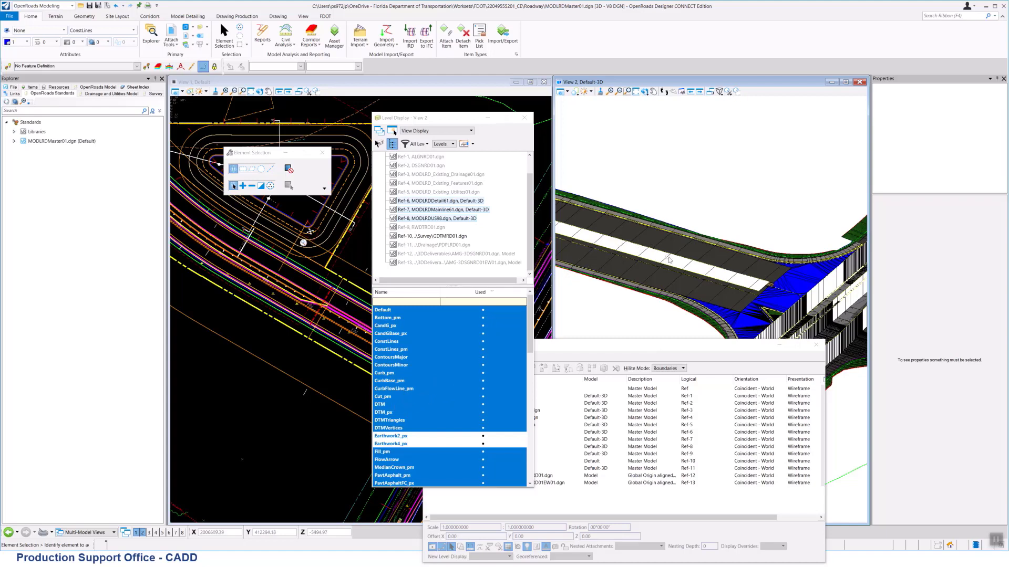
middle_drag(642, 314, 679, 256)
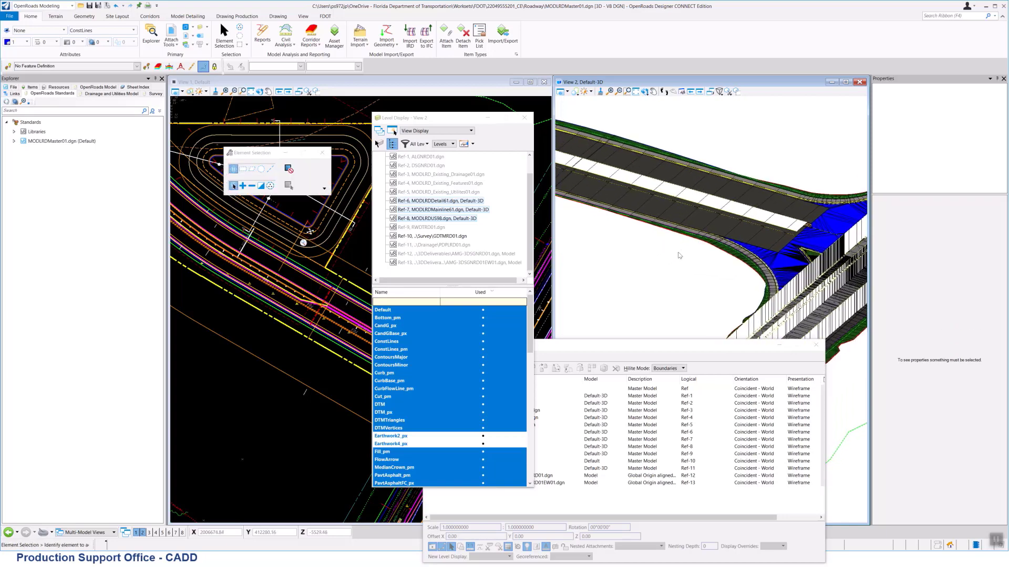
click(427, 237)
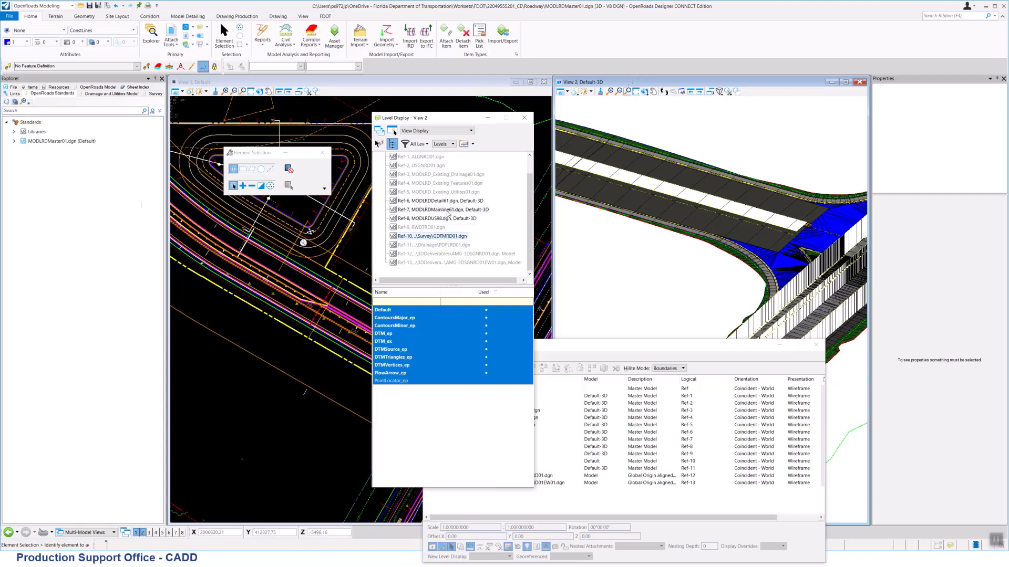
scroll(647, 204, down, 2)
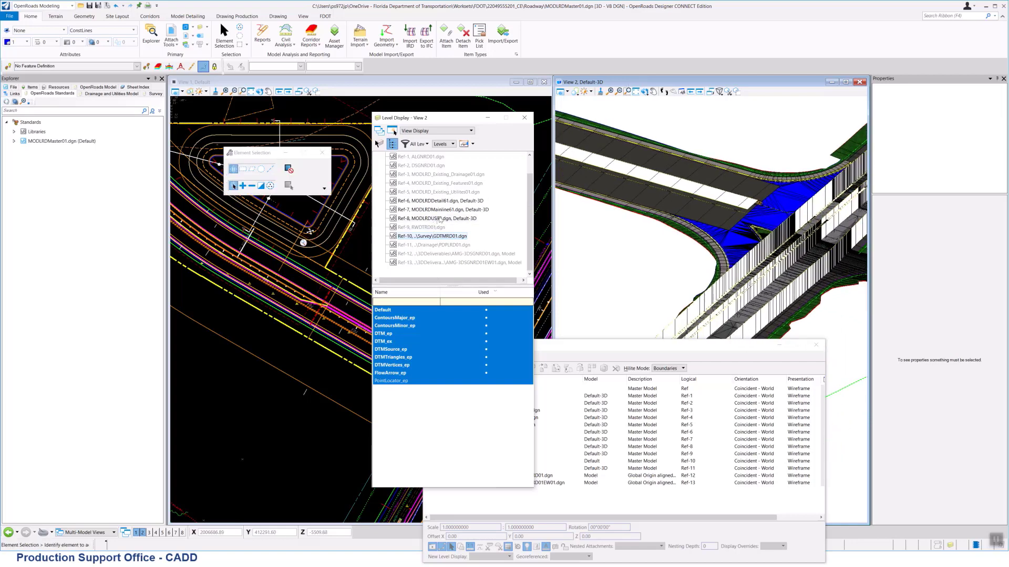
- Turn on the display of reference SURVRD01.dgn in View 2 and select its green shape to check the level
scroll(441, 218, up, 1)
click(440, 166)
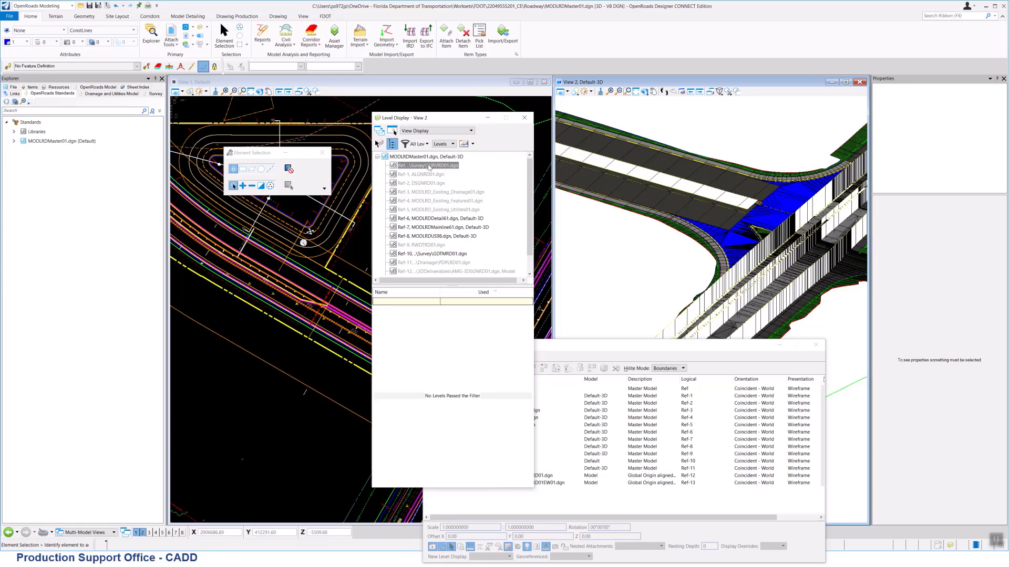
right_click(429, 168)
click(447, 191)
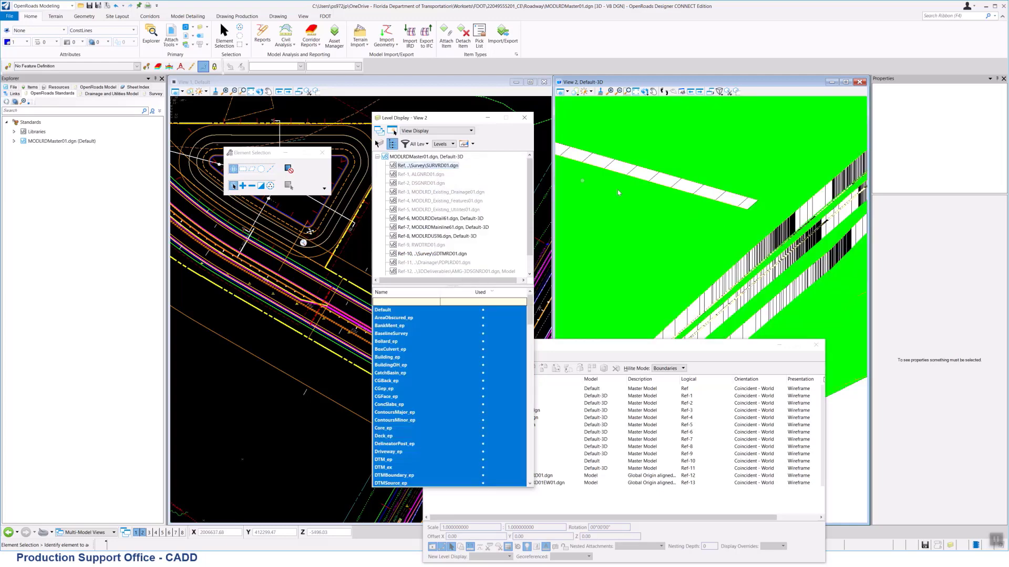
scroll(710, 239, down, 5)
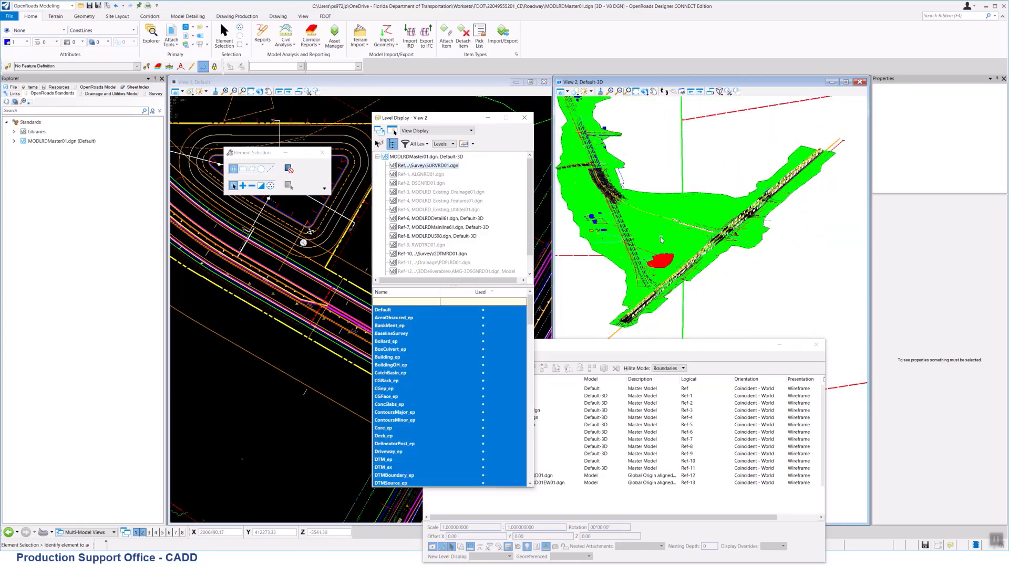
scroll(661, 240, up, 3)
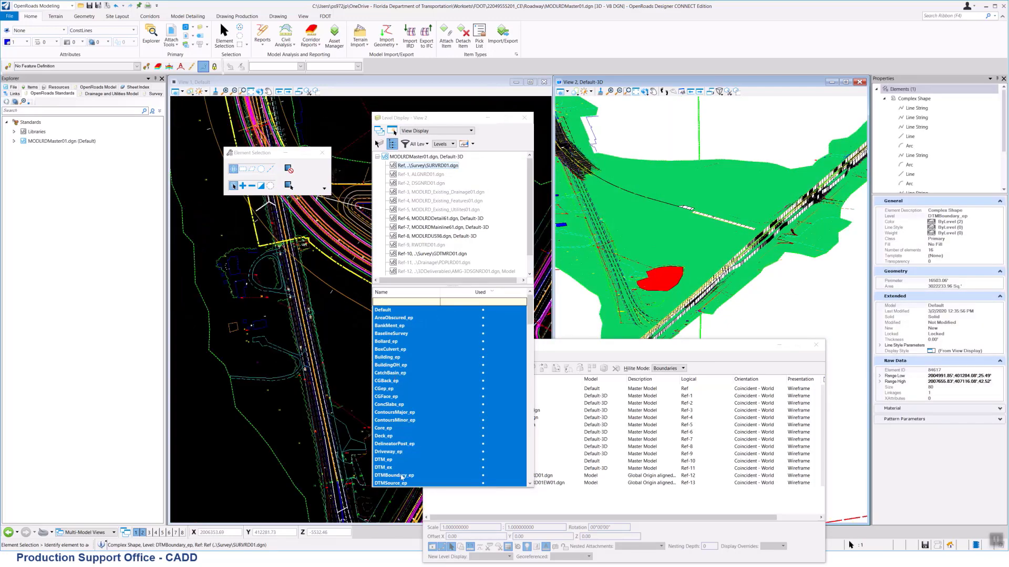
- Toggle level DTMBoundary_ep of SURVRD01.dgn off and on in View 2, and turn that reference's display off
click(402, 476)
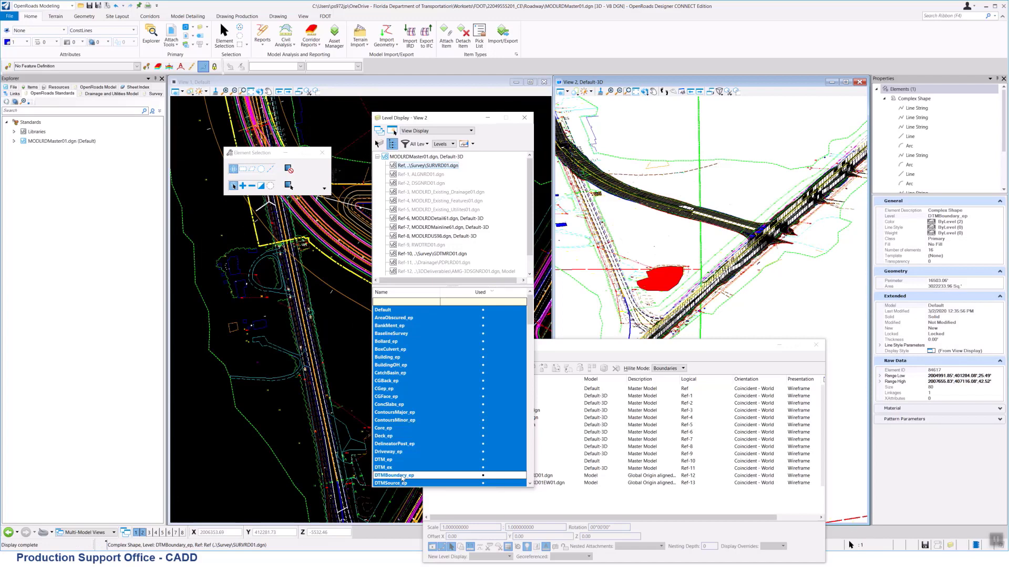
click(402, 476)
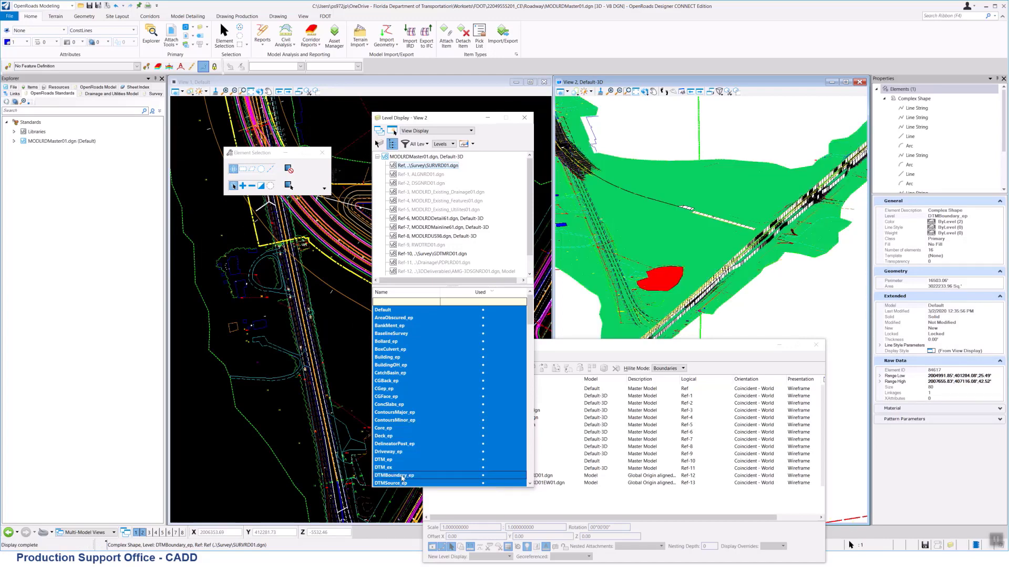
click(402, 477)
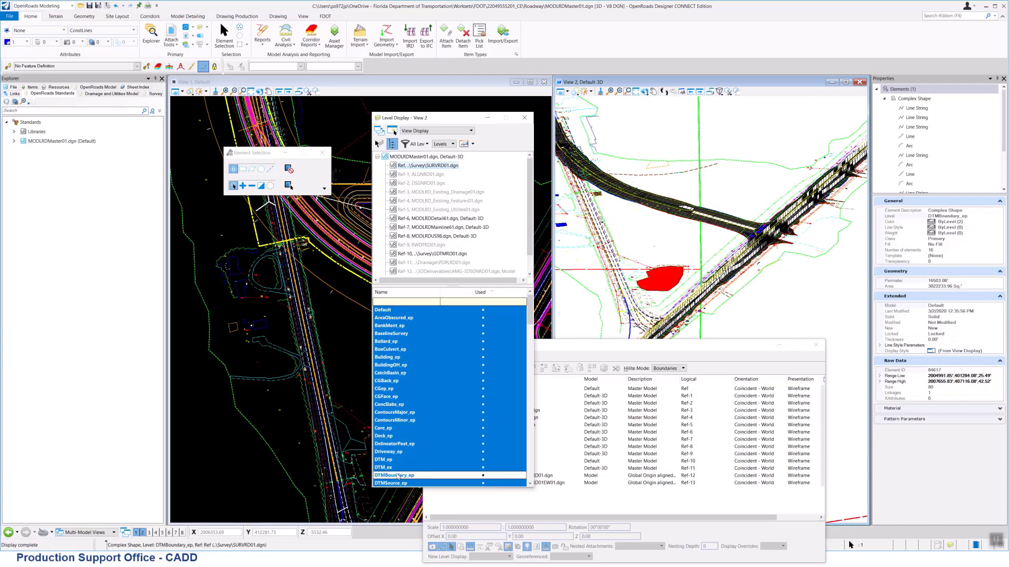
click(390, 476)
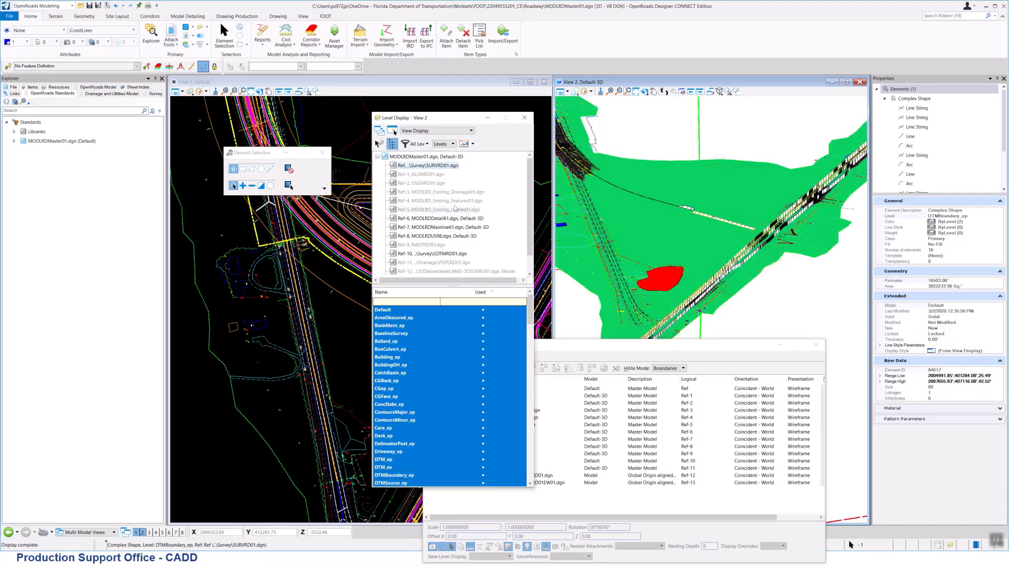
right_click(438, 166)
click(446, 194)
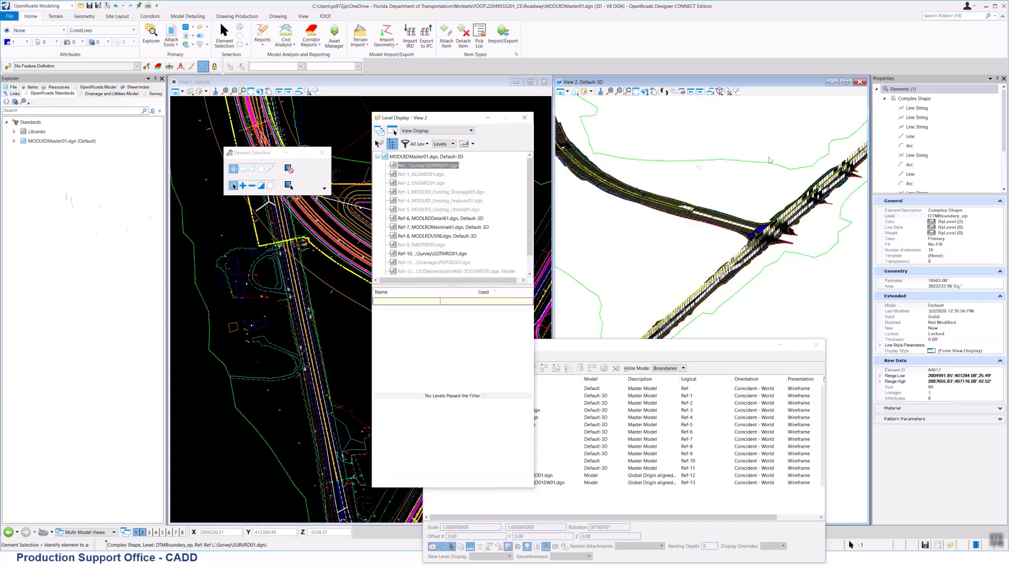
- Examine the proposed roadway and the intersection area in View 2 for remaining construction elements
shift+middle_drag(768, 160, 732, 180)
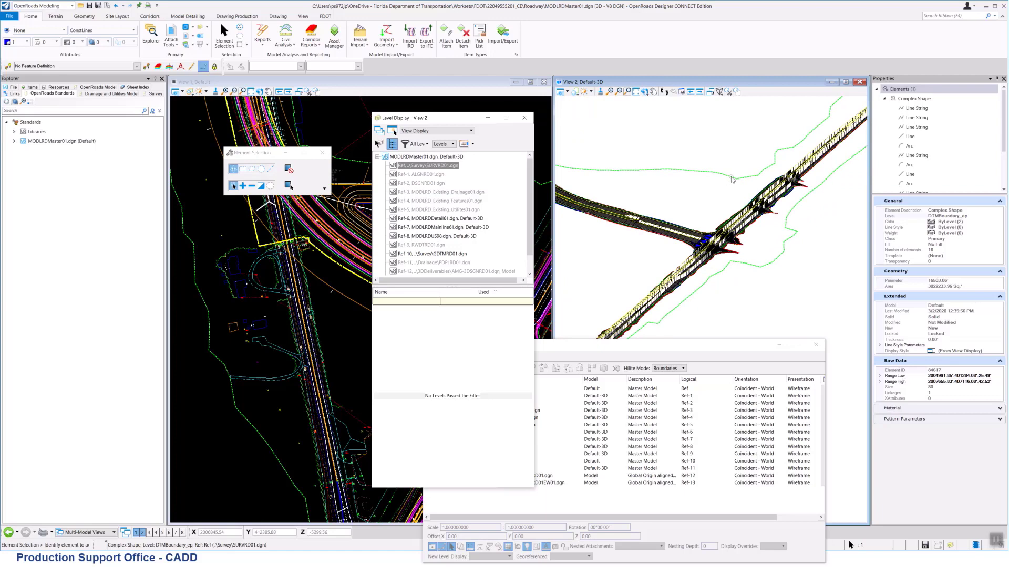
scroll(679, 217, up, 3)
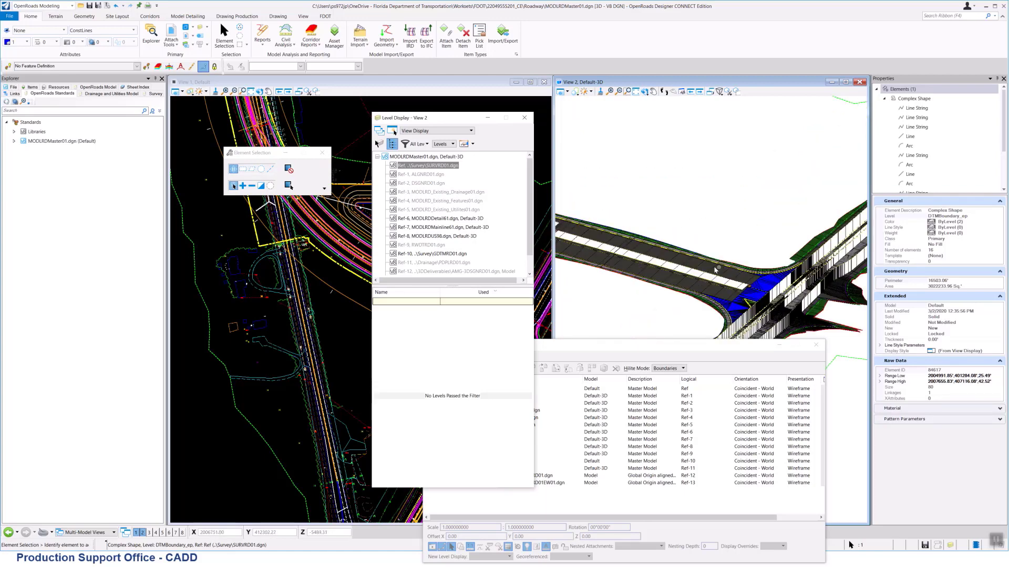
middle_drag(709, 321, 741, 260)
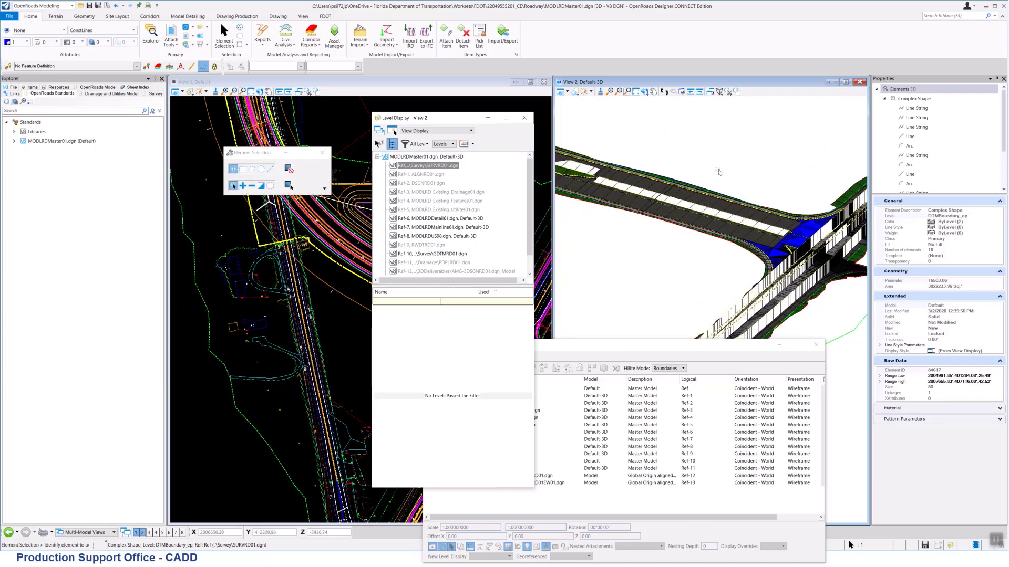
scroll(455, 219, down, 1)
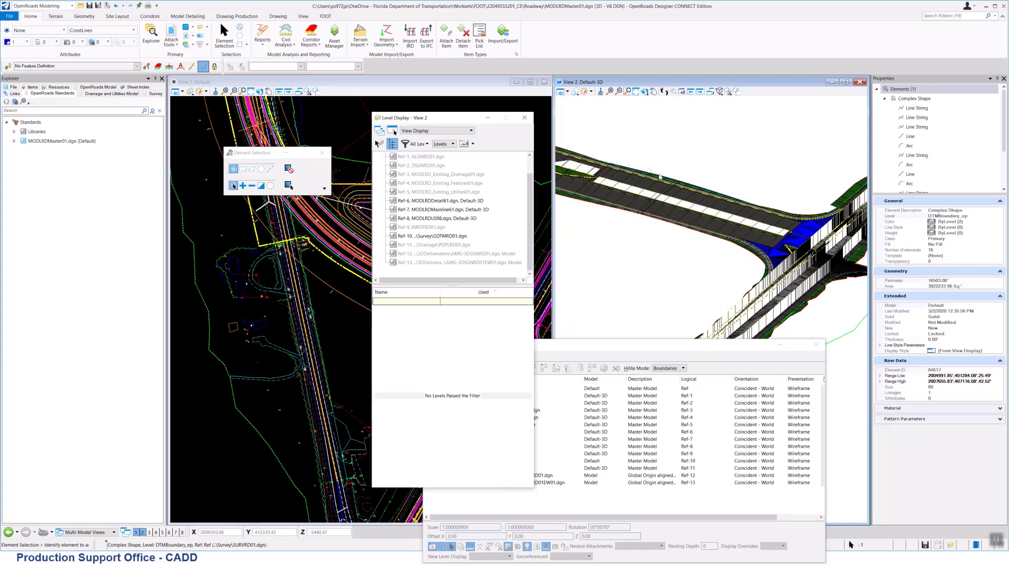
middle_drag(629, 246, 771, 319)
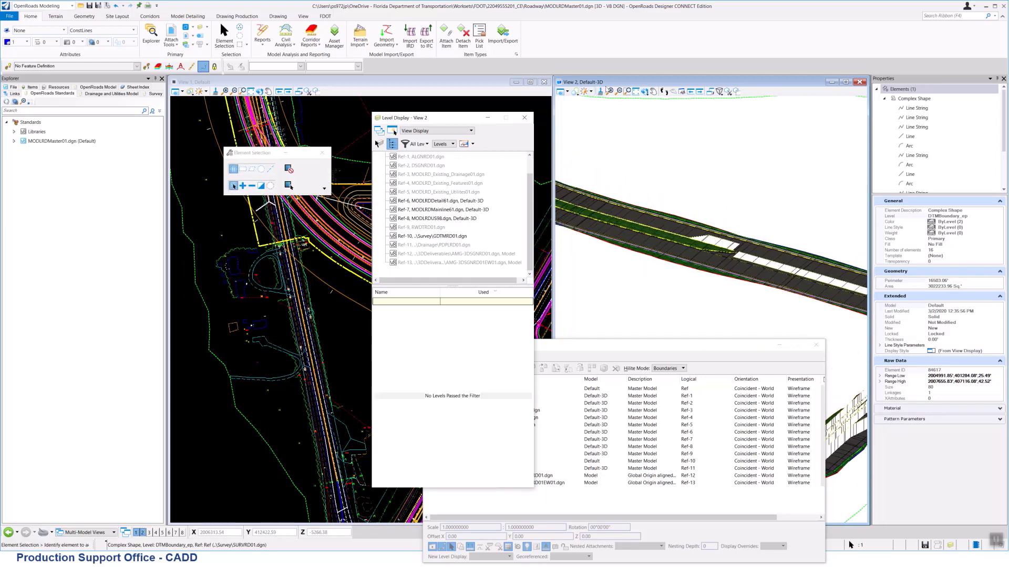
scroll(467, 233, up, 1)
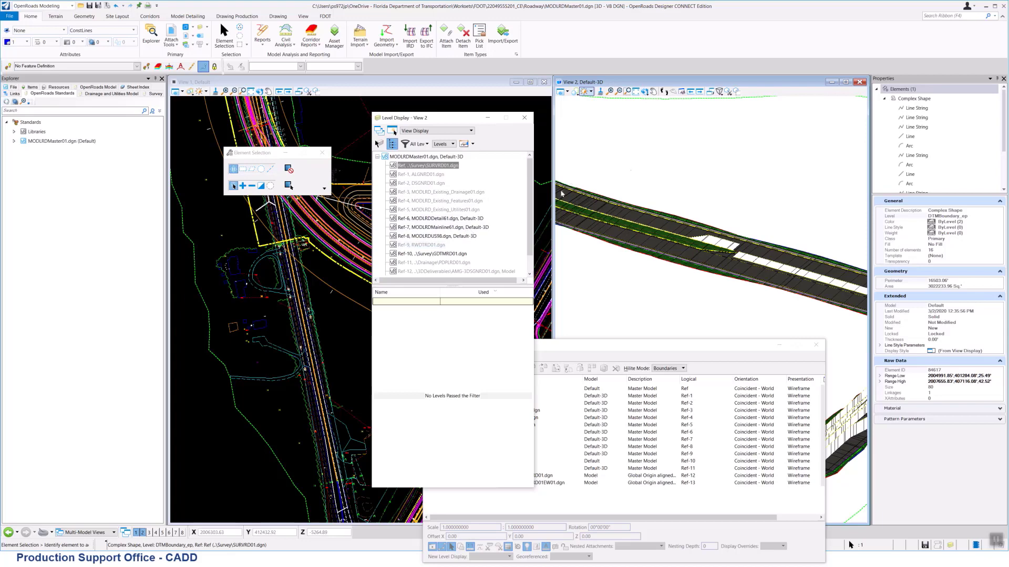
middle_drag(758, 217, 703, 190)
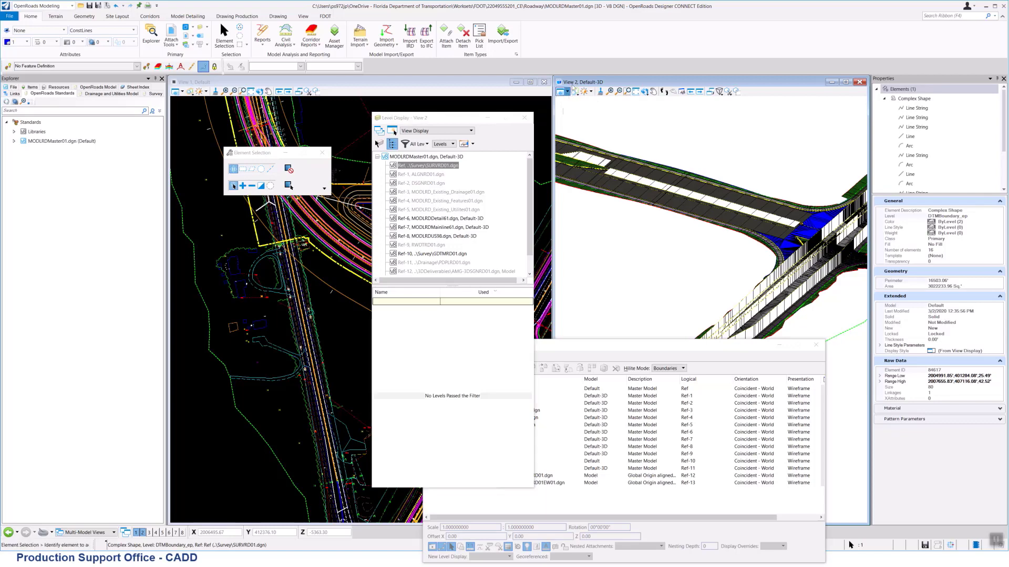
- Turn off the display of construction elements in View 2 and close the level display and references dialogs
click(563, 91)
click(587, 205)
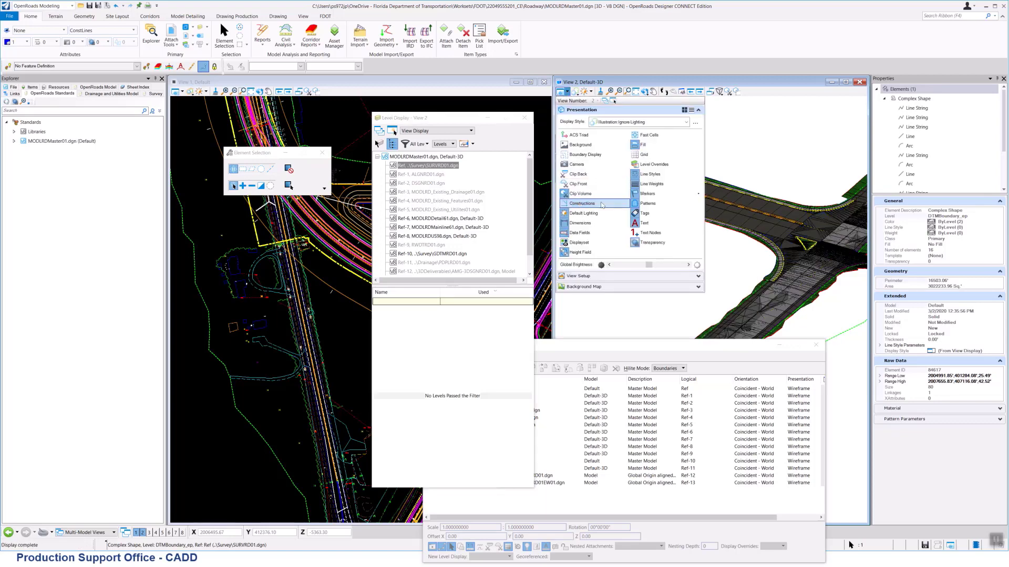
click(663, 92)
middle_drag(635, 234, 650, 221)
scroll(685, 170, up, 2)
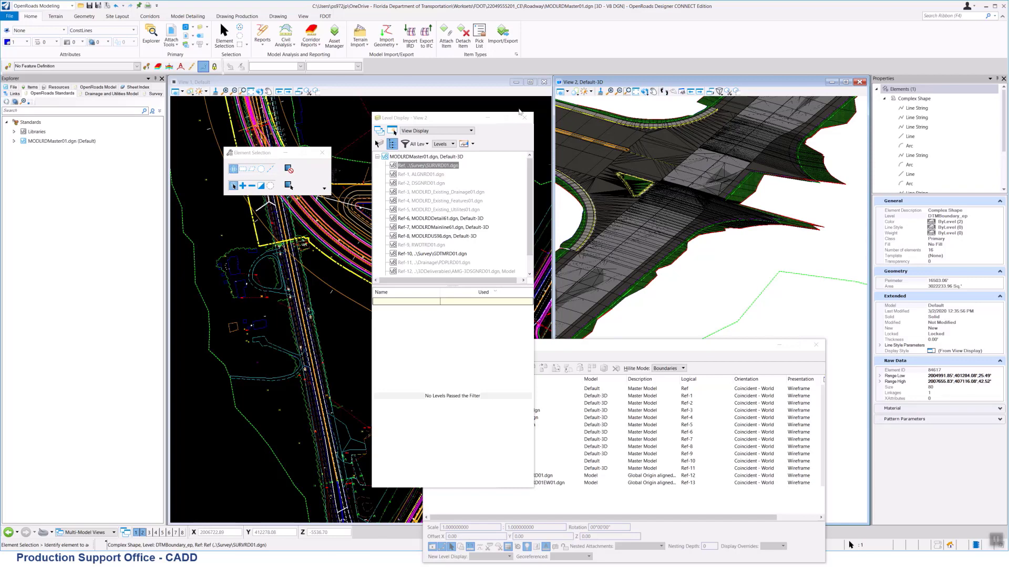
click(524, 118)
click(817, 346)
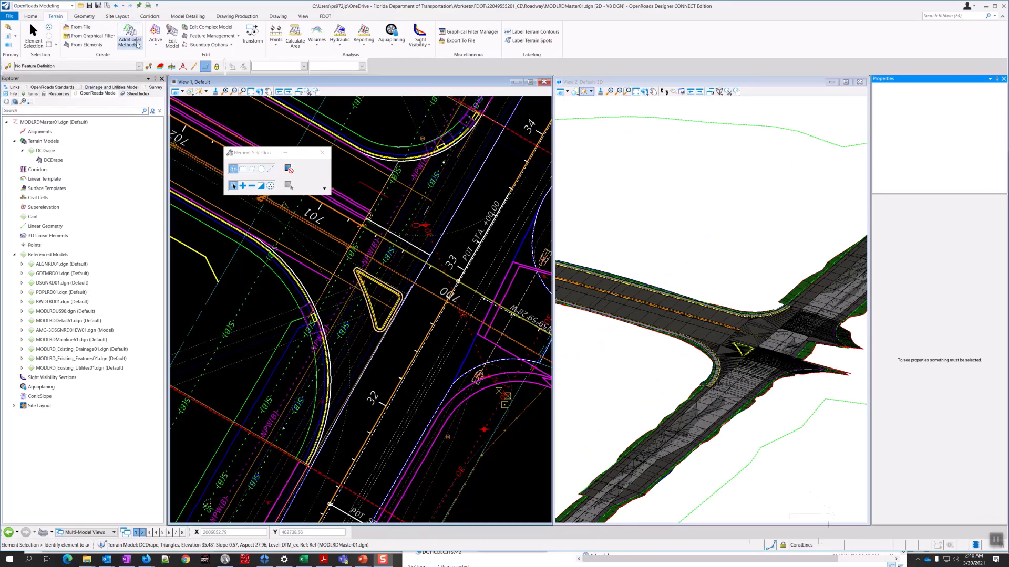
- Start a clipped terrain model with the Existing Ground terrain of GDTMRD01.dgn as the reference terrain model
click(138, 45)
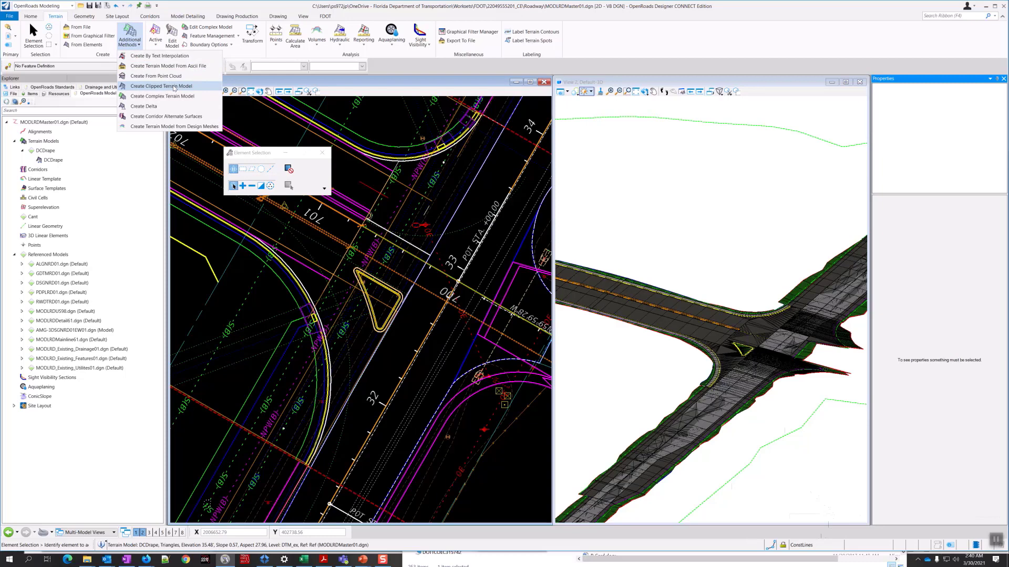
click(174, 87)
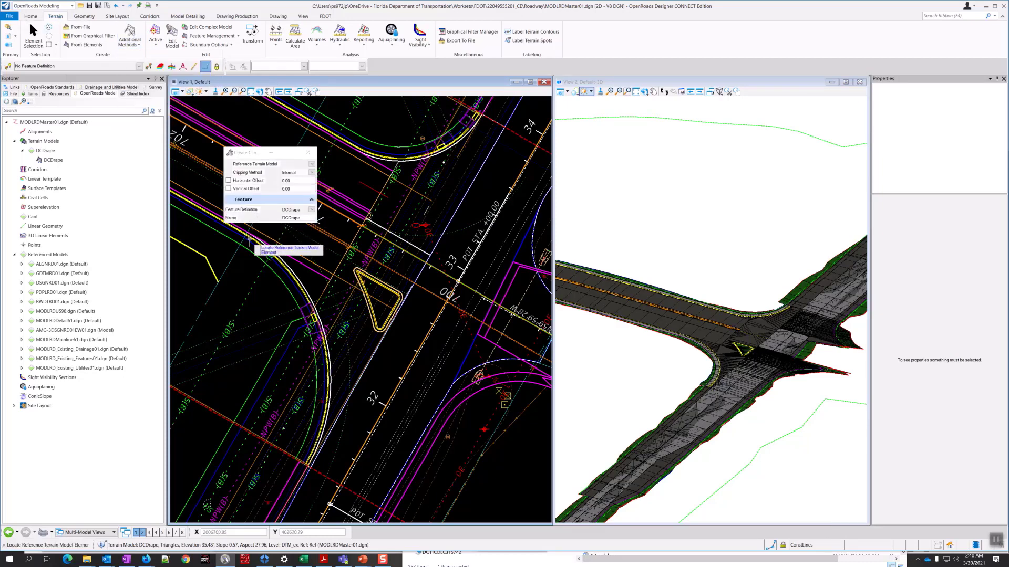
middle_drag(242, 282, 334, 279)
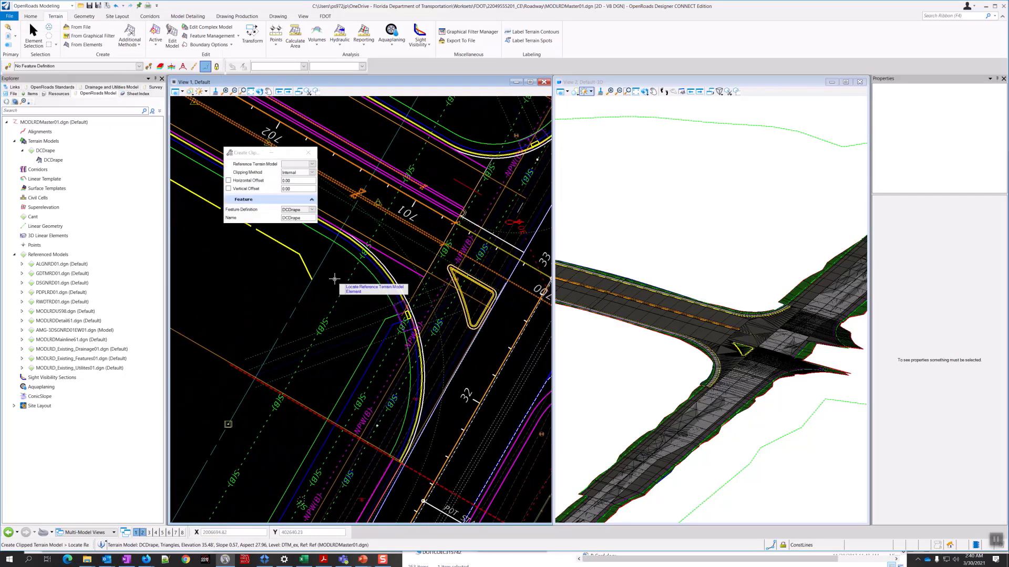
scroll(336, 281, down, 5)
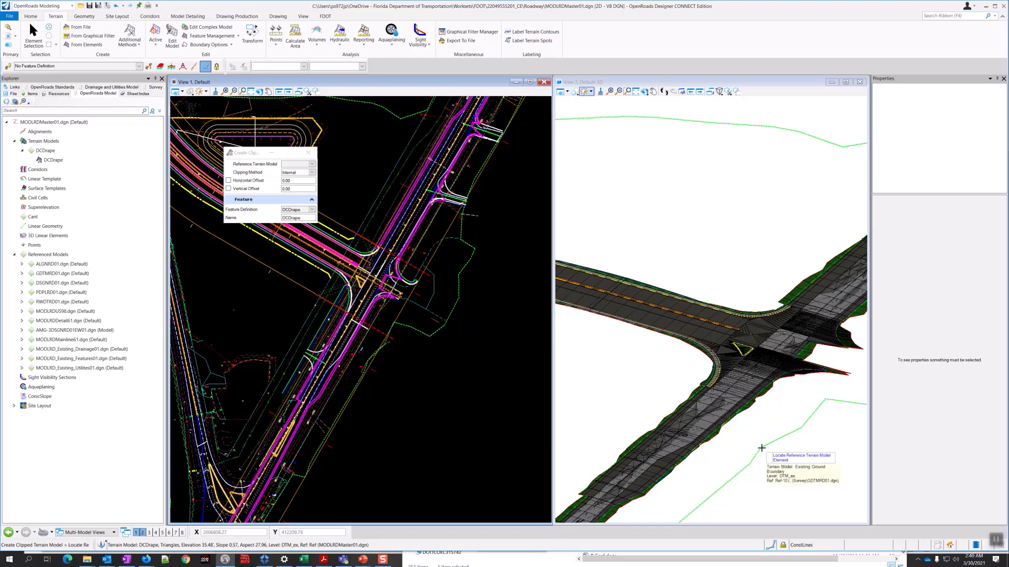
click(761, 449)
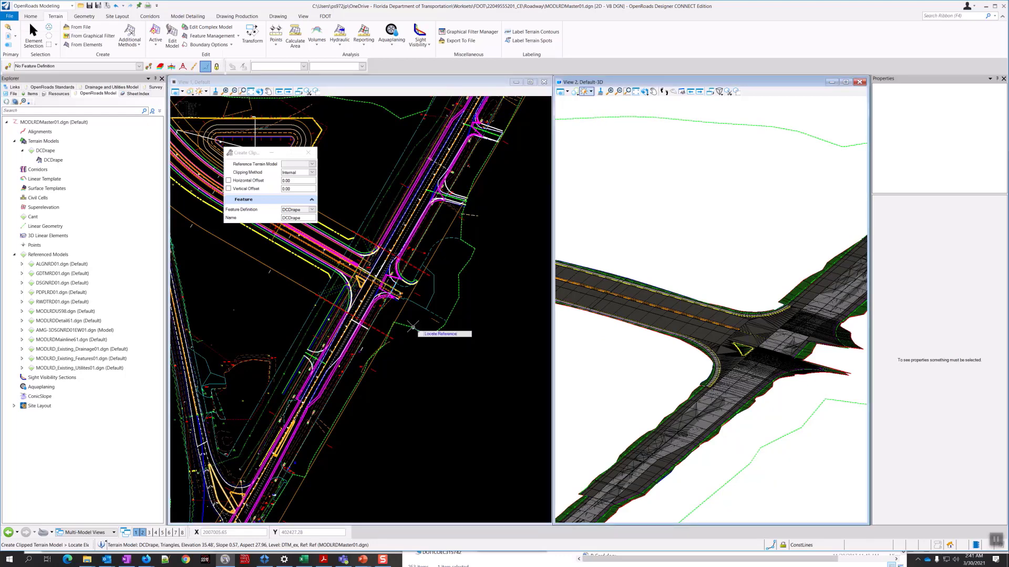
click(334, 317)
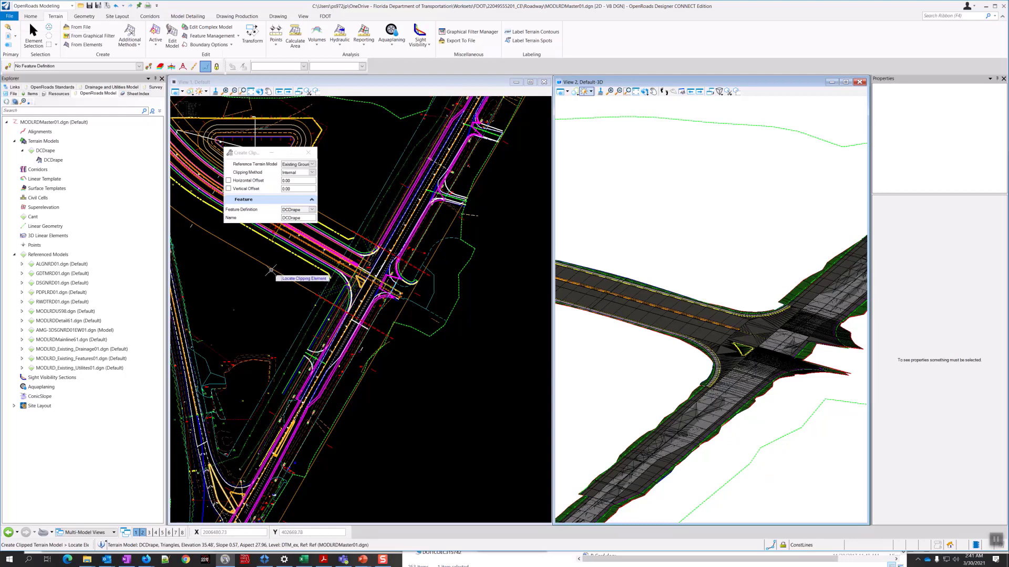
- Select the proposed roadway corridors as the clipping elements for an internal clip and finish the selection
scroll(273, 270, up, 2)
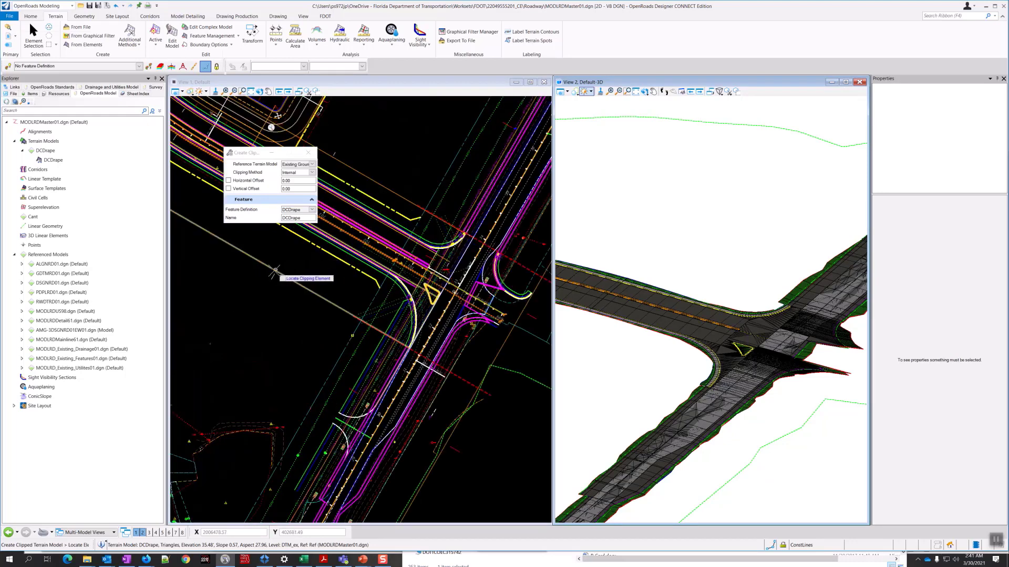
click(272, 277)
middle_drag(272, 254, 338, 319)
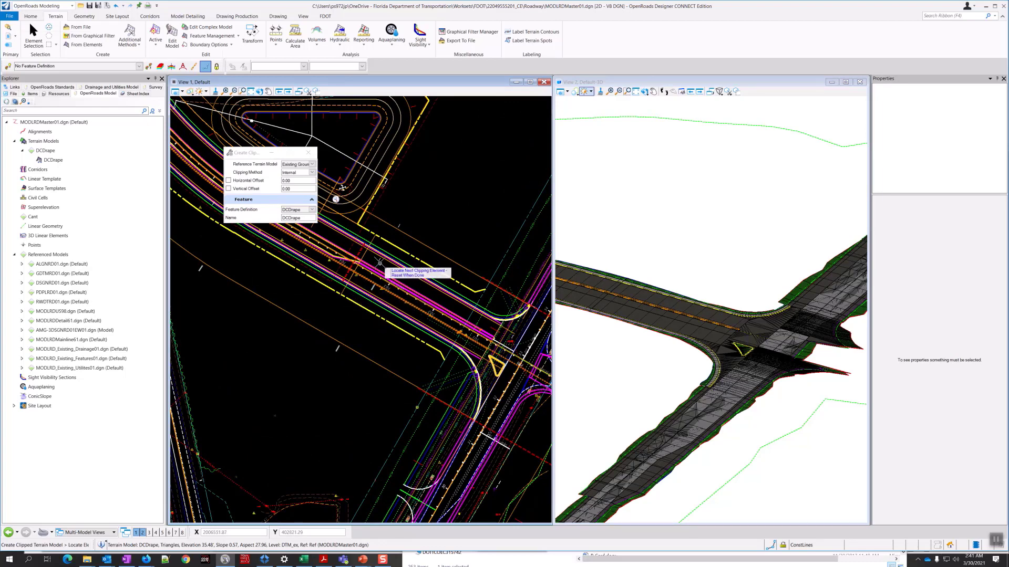
middle_drag(341, 300, 411, 388)
scroll(269, 289, up, 3)
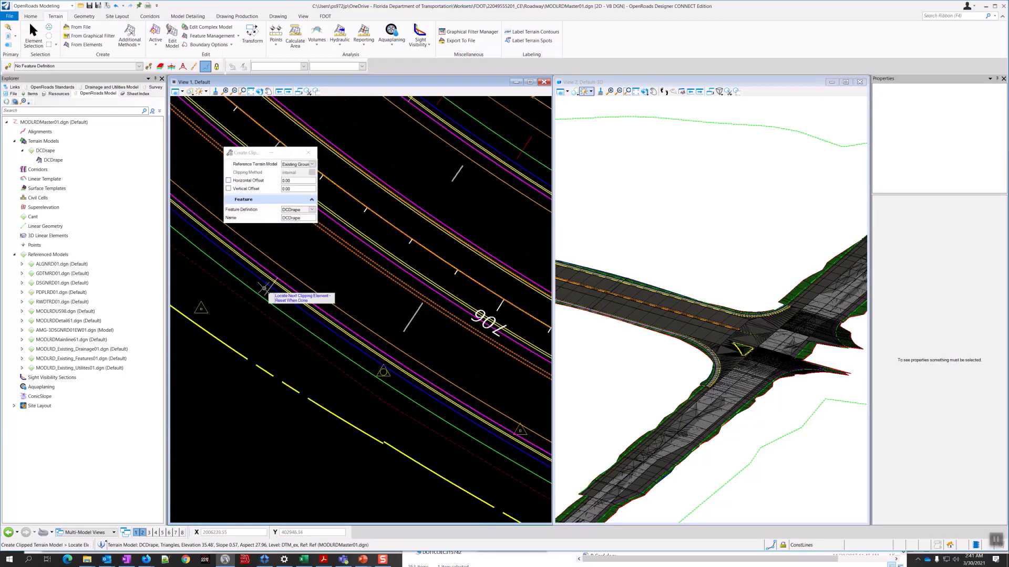
scroll(266, 290, down, 4)
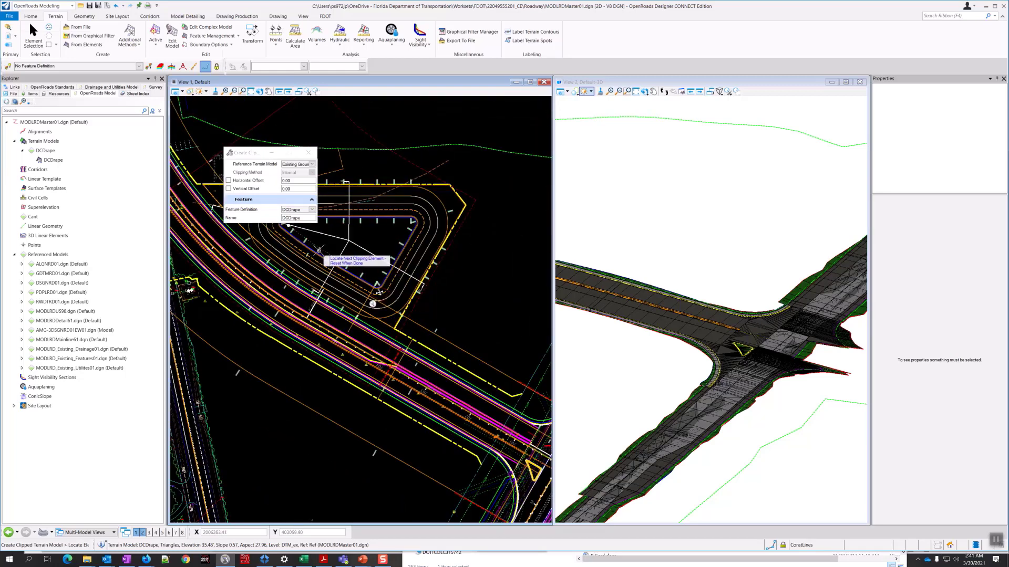
scroll(318, 279, down, 4)
scroll(330, 363, up, 5)
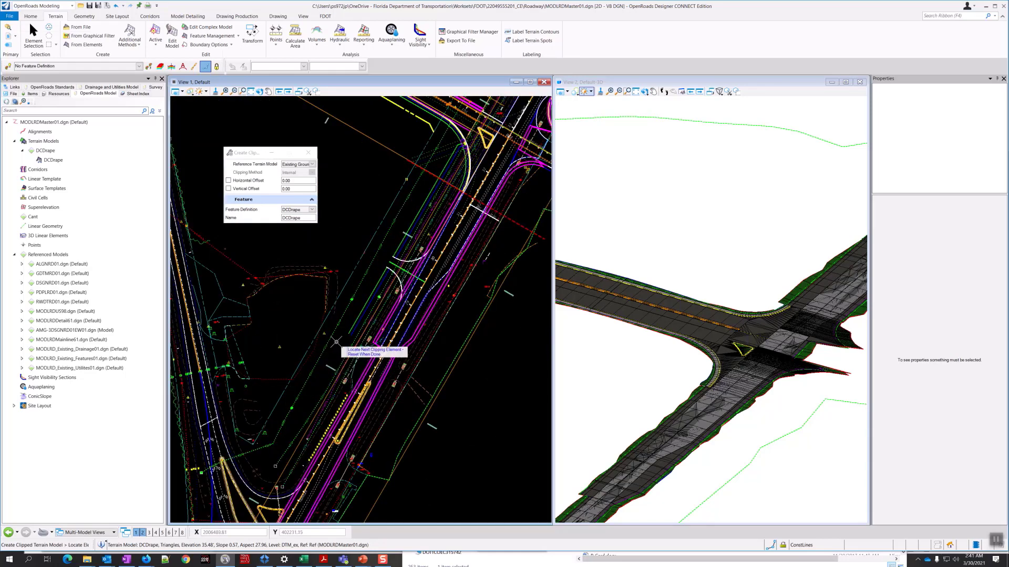
scroll(336, 336, down, 4)
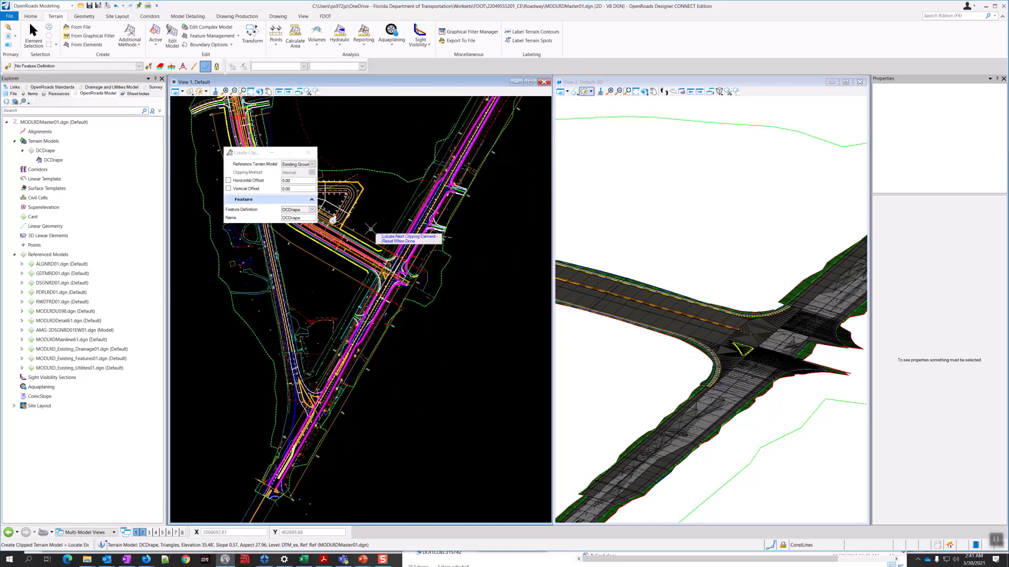
right_click(372, 226)
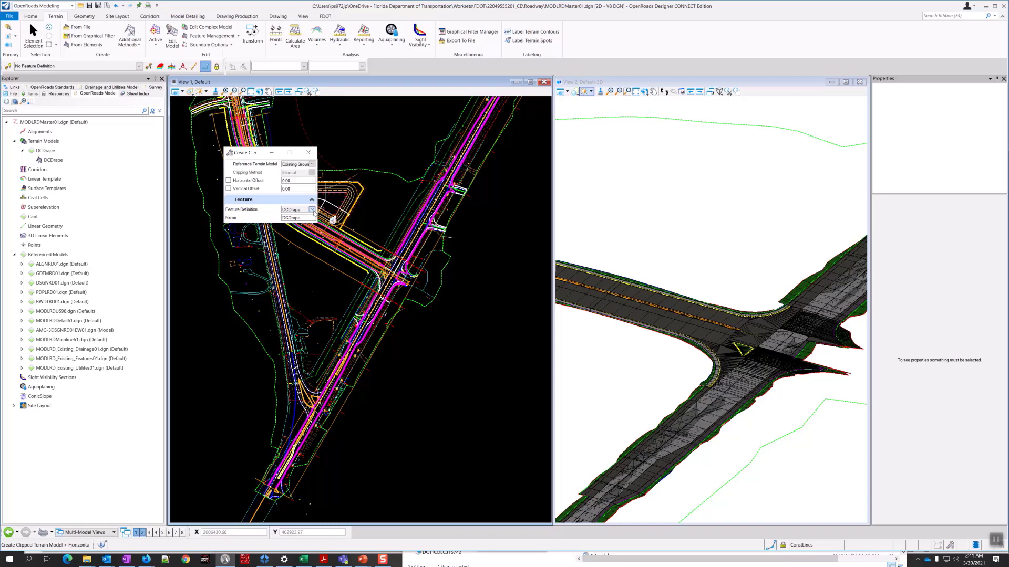
- Keep the DCDrape feature definition, 0.00 offsets and Internal clipping method, and create the clipped terrain model
click(312, 210)
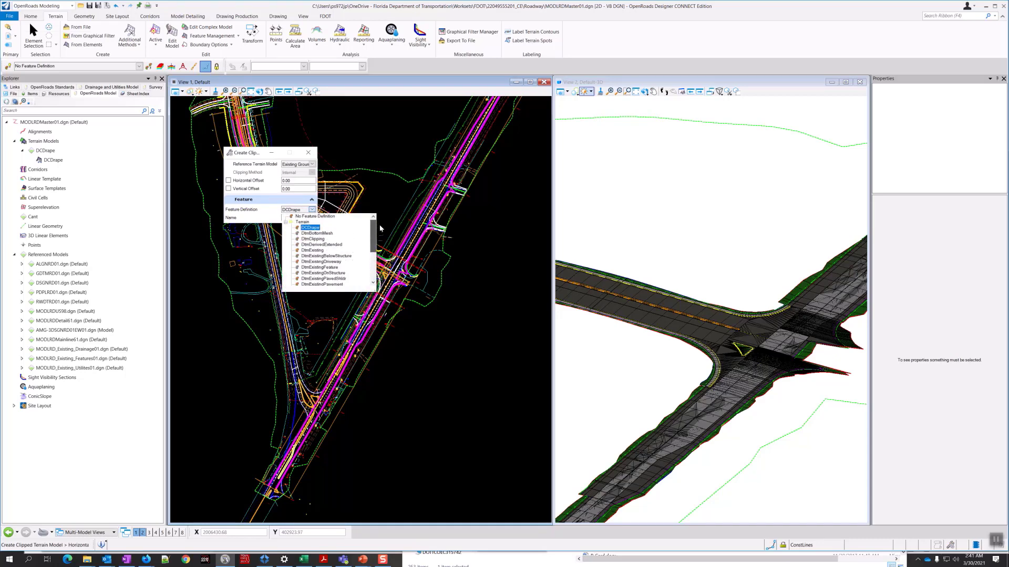
click(325, 222)
click(312, 209)
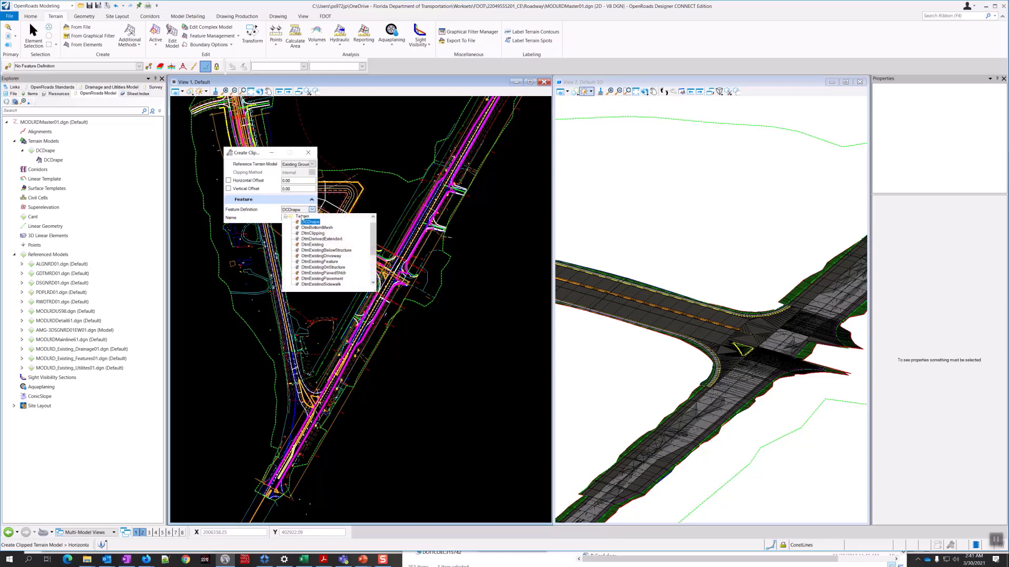
click(309, 222)
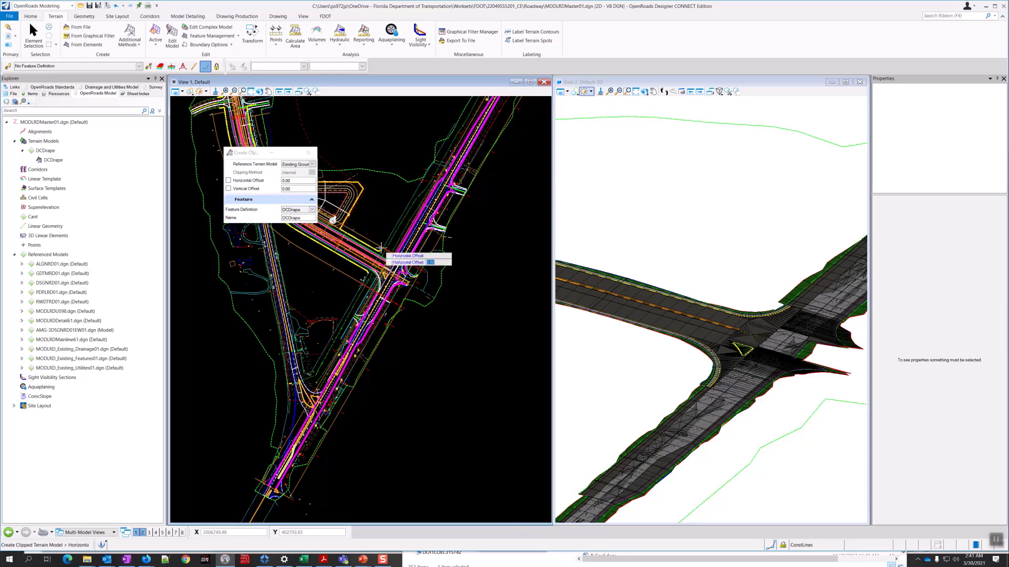
click(367, 212)
click(367, 212)
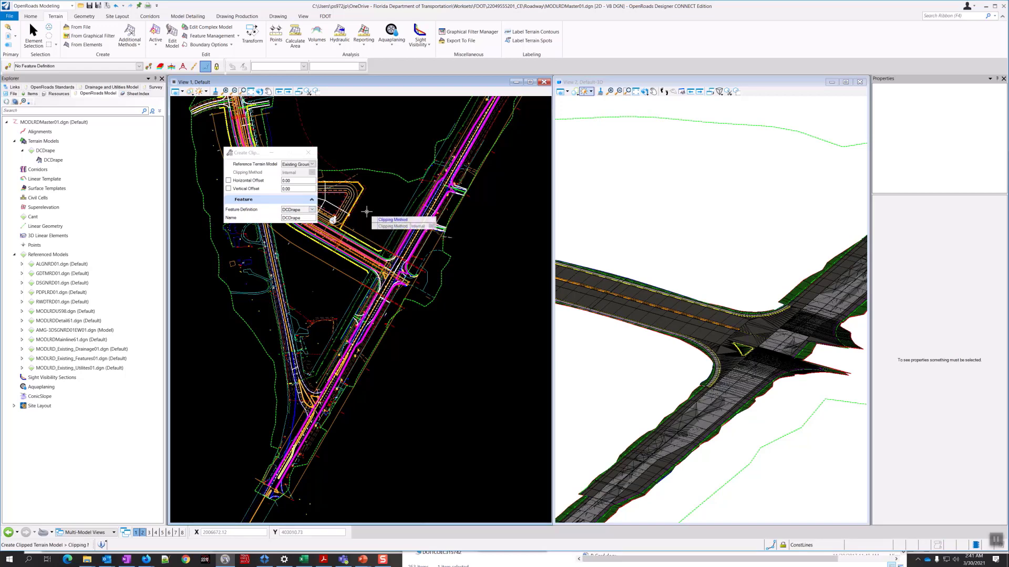
click(367, 212)
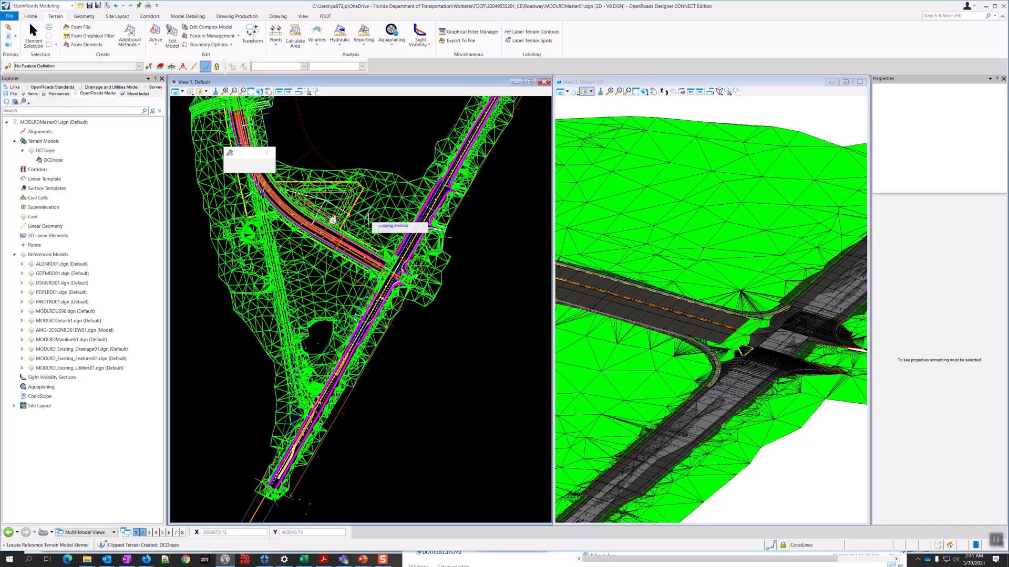
- Examine the clipped terrain around the intersection and along the curb return in the 3D and plan views
middle_drag(634, 307, 769, 362)
scroll(769, 362, down, 3)
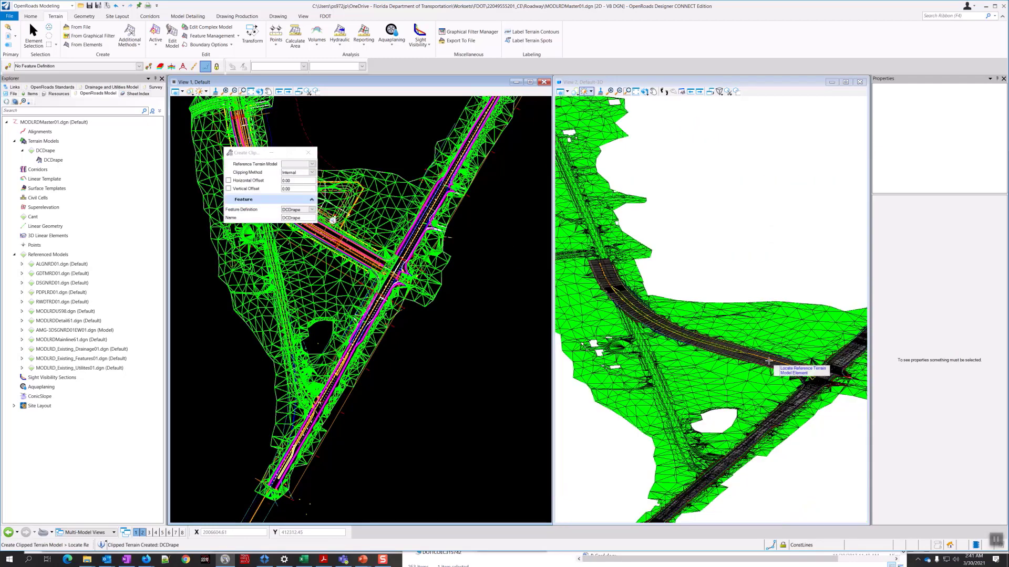
scroll(769, 361, down, 1)
scroll(766, 355, up, 4)
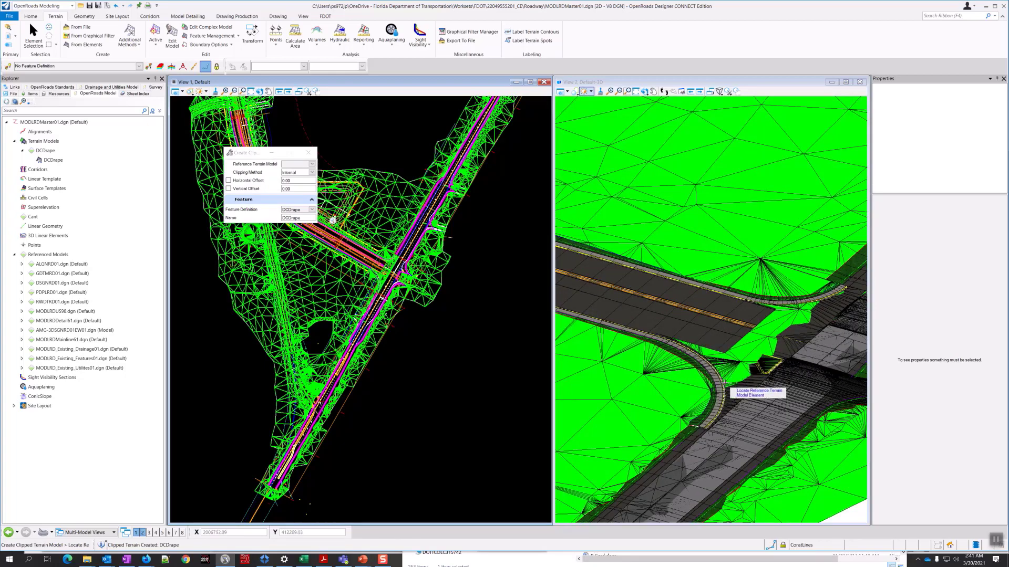
scroll(379, 266, up, 5)
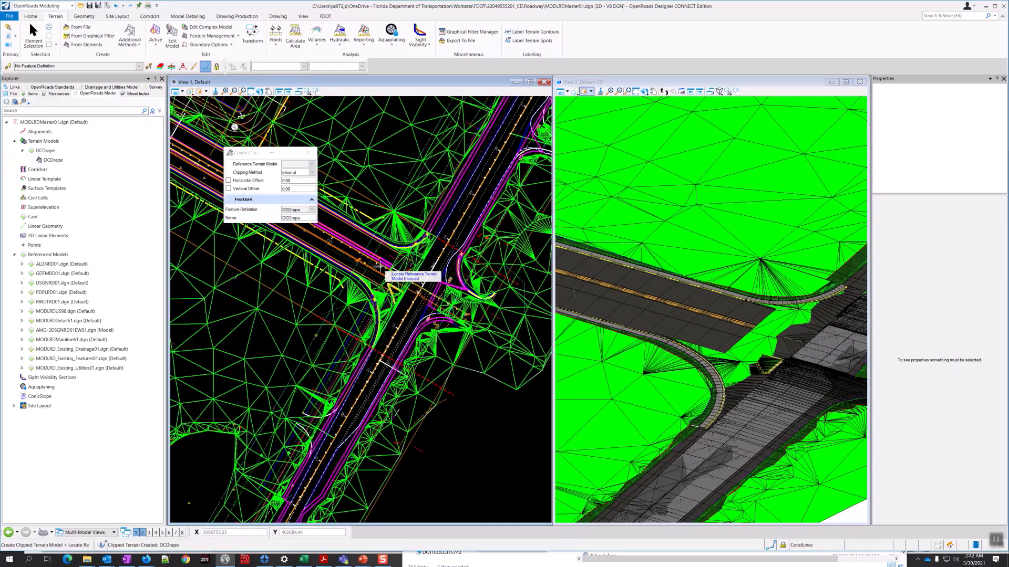
scroll(380, 266, up, 2)
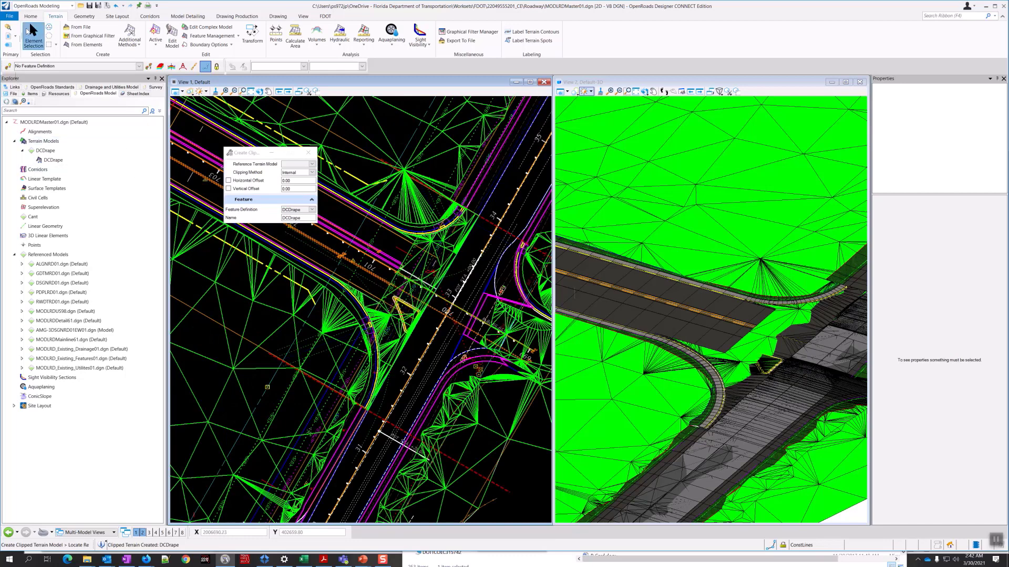
click(30, 34)
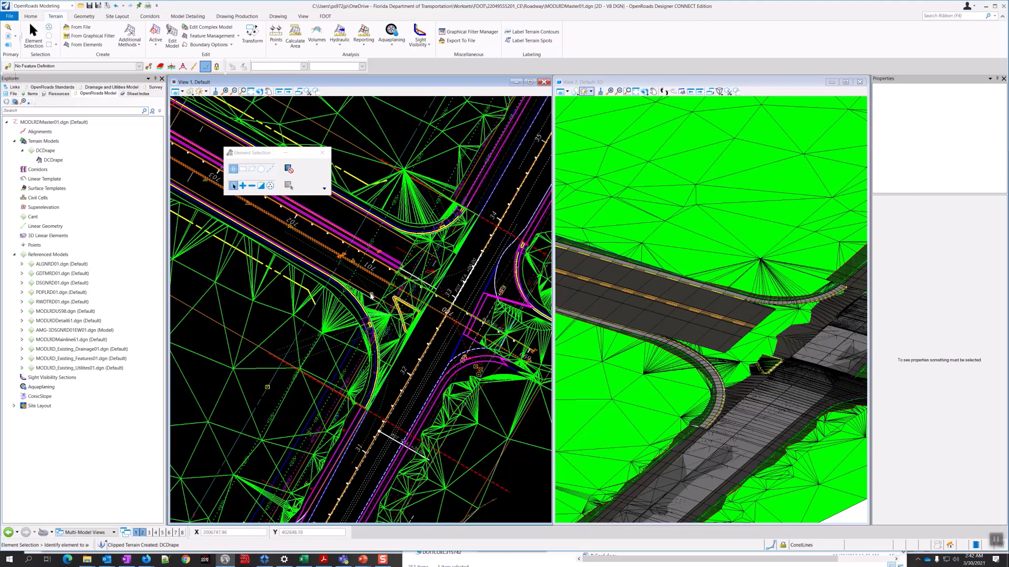
scroll(369, 304, up, 1)
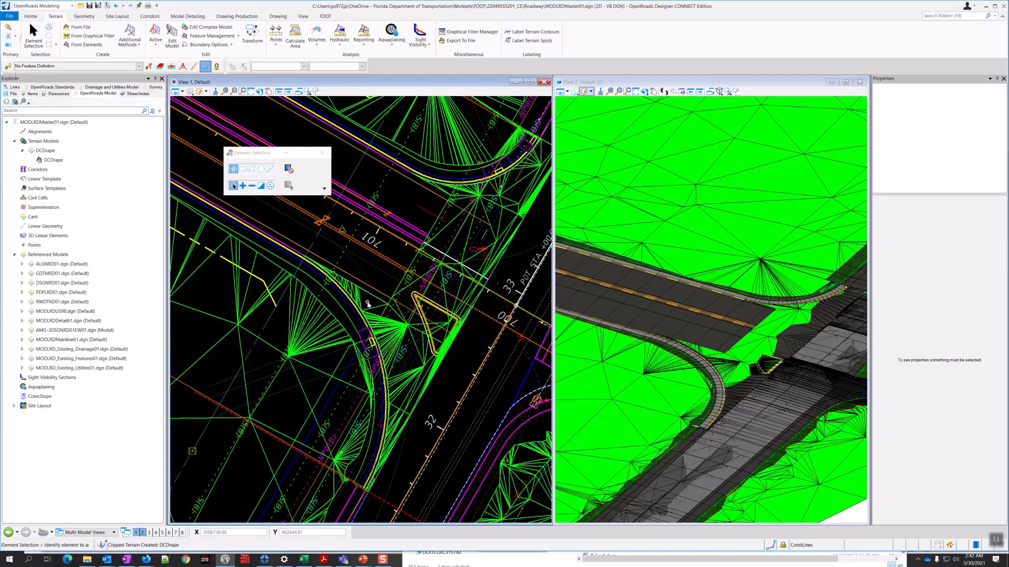
middle_drag(368, 304, 331, 292)
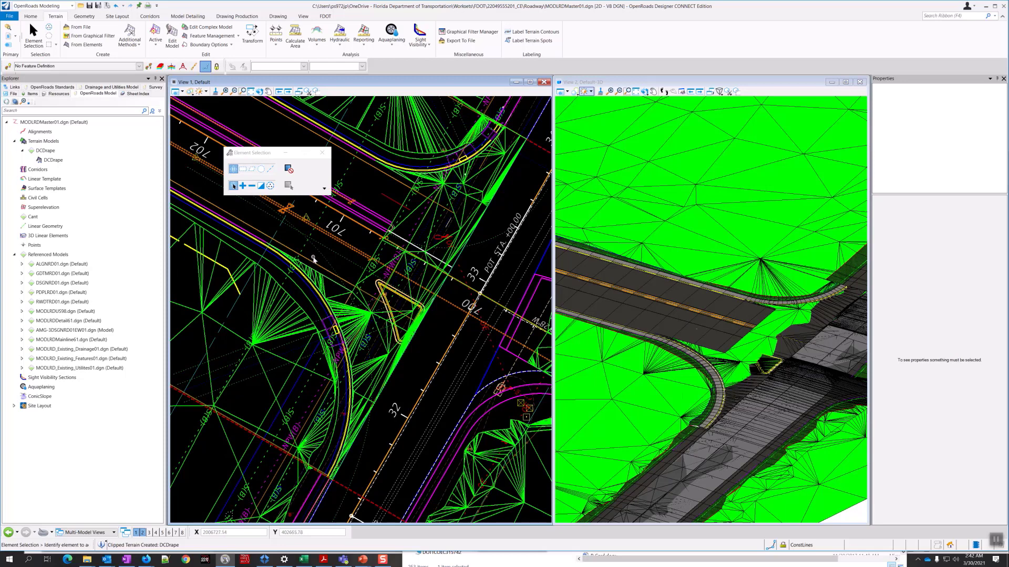
middle_drag(313, 260, 330, 270)
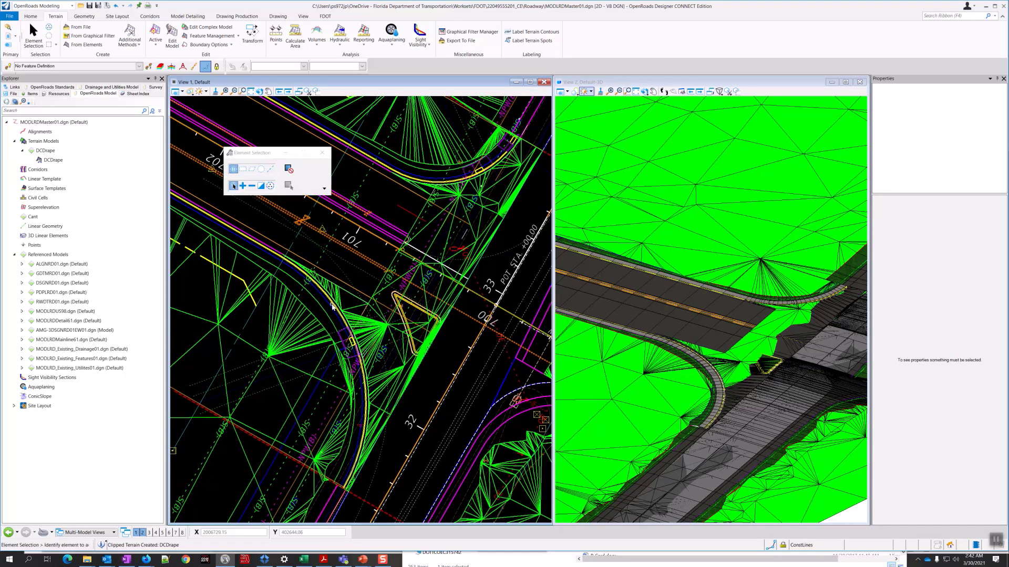
scroll(336, 303, up, 5)
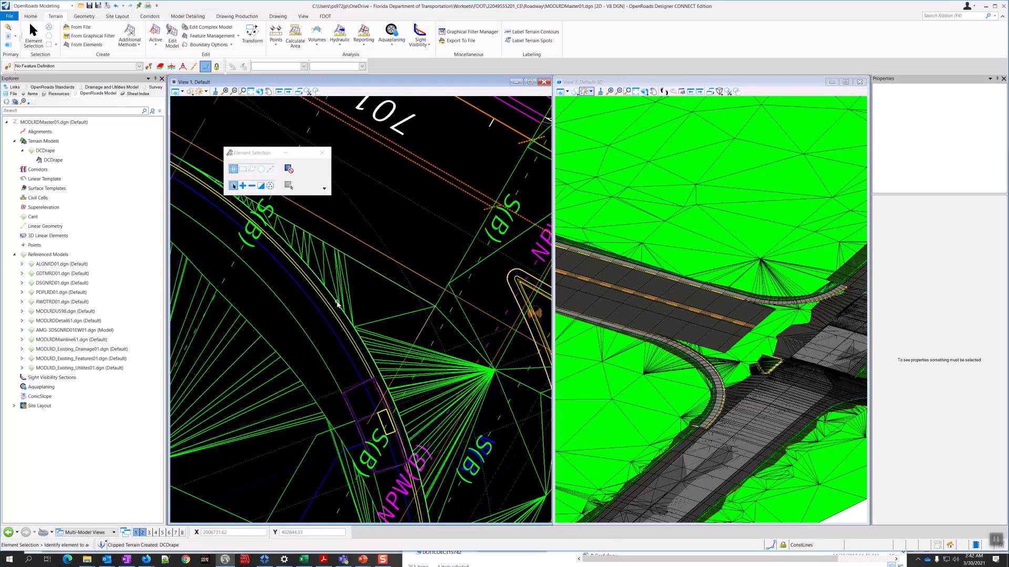
scroll(337, 303, down, 2)
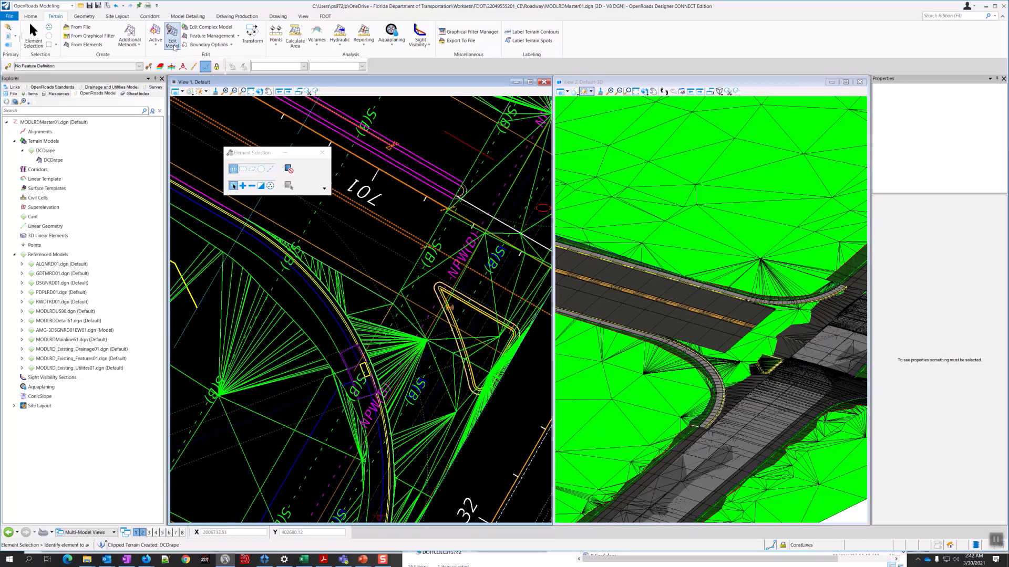
- Start adding features of type Hole to the DCDrape terrain model and pick the EOPA pavement edge arc at the curb return
click(238, 36)
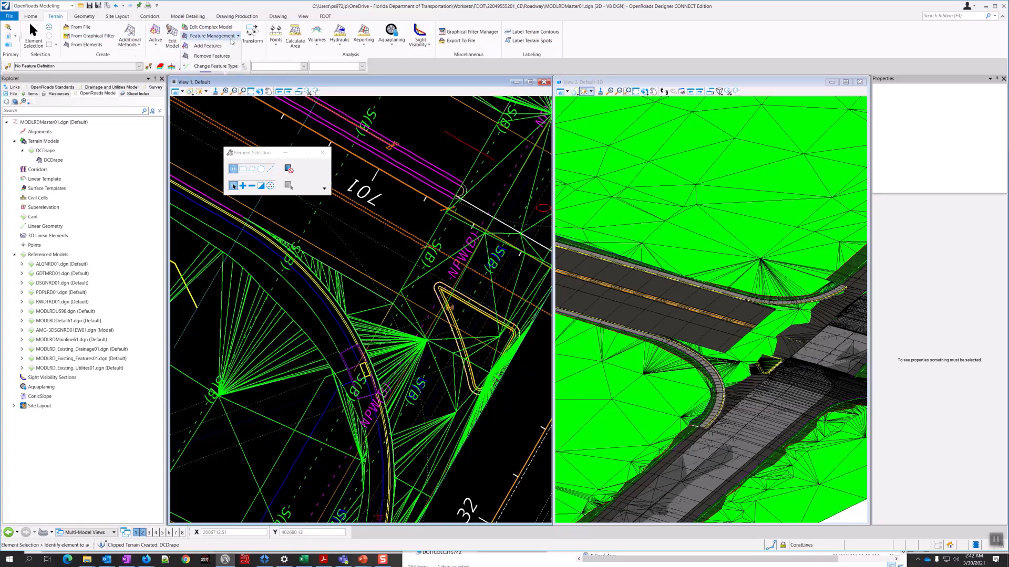
click(217, 46)
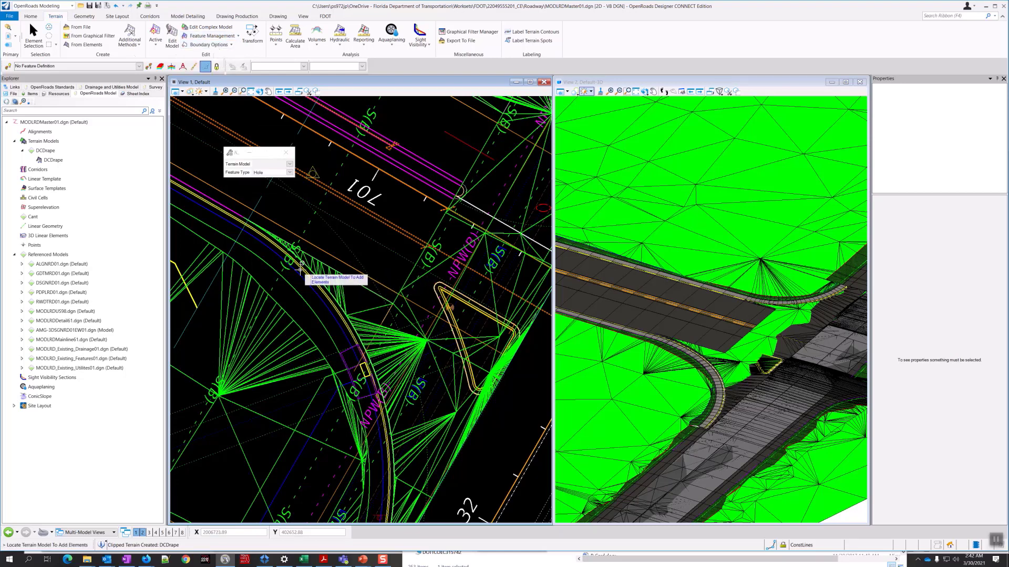
click(291, 336)
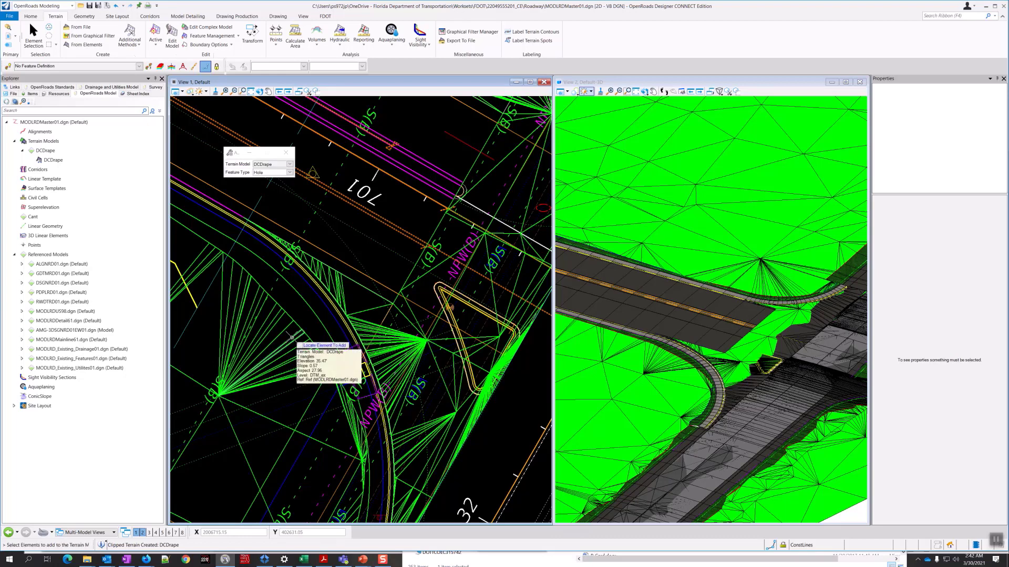
right_click(340, 309)
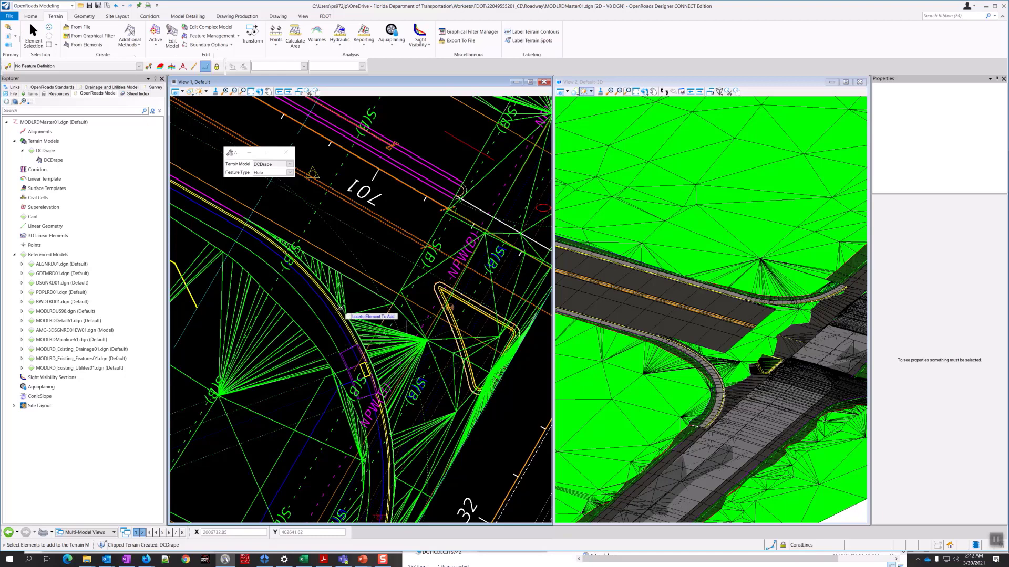
right_click(340, 309)
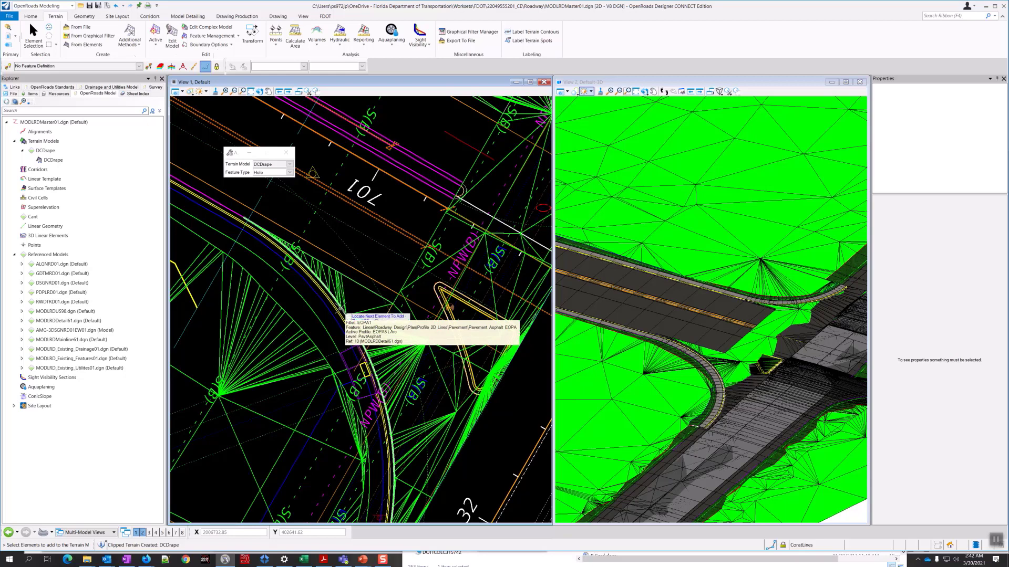
click(340, 308)
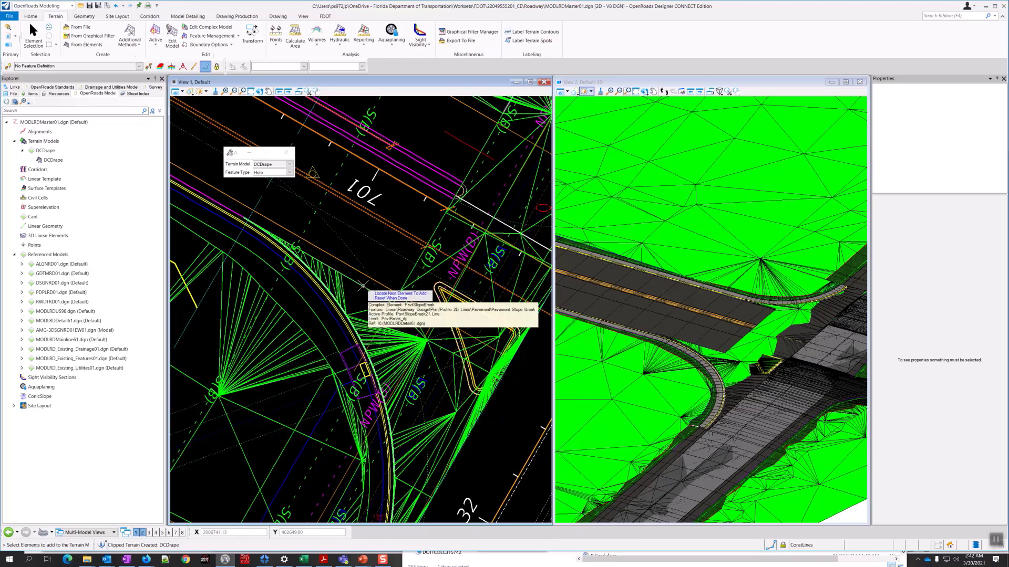
- Locate the EOPA edge along the opposite curb return and the pavement slope break across the intersection as further hole elements
scroll(362, 286, down, 3)
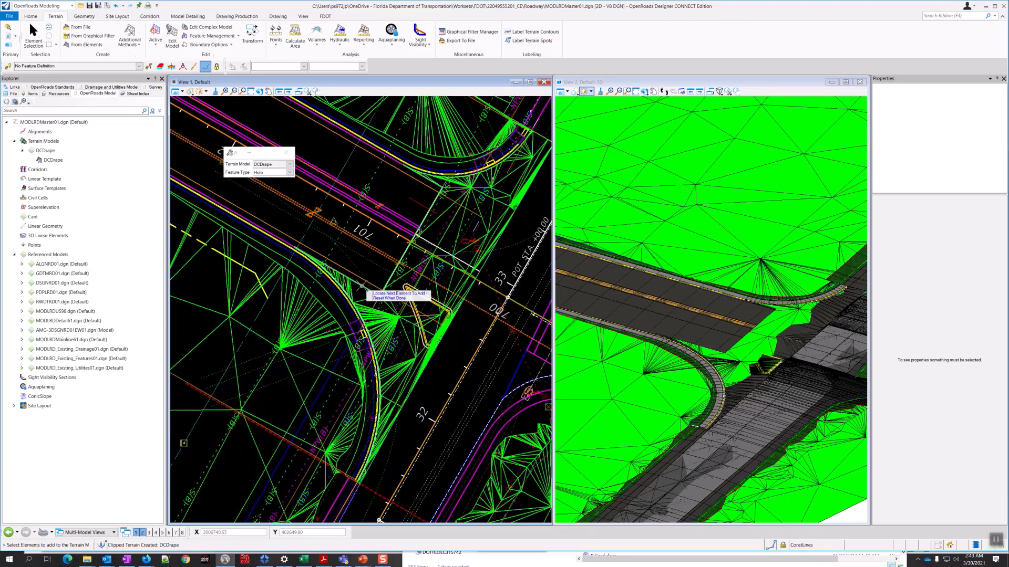
scroll(385, 234, up, 5)
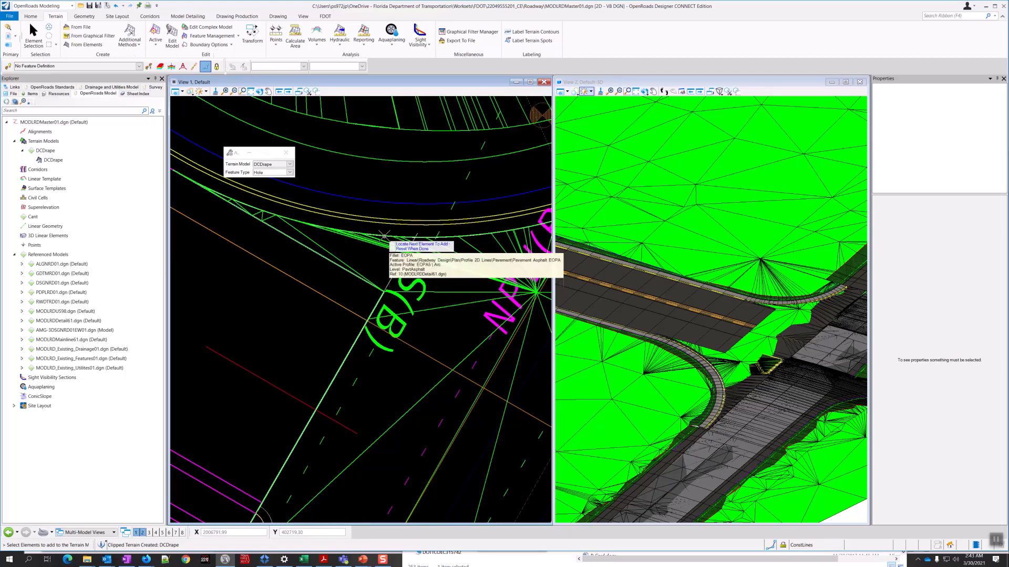
scroll(378, 237, down, 5)
scroll(415, 223, up, 5)
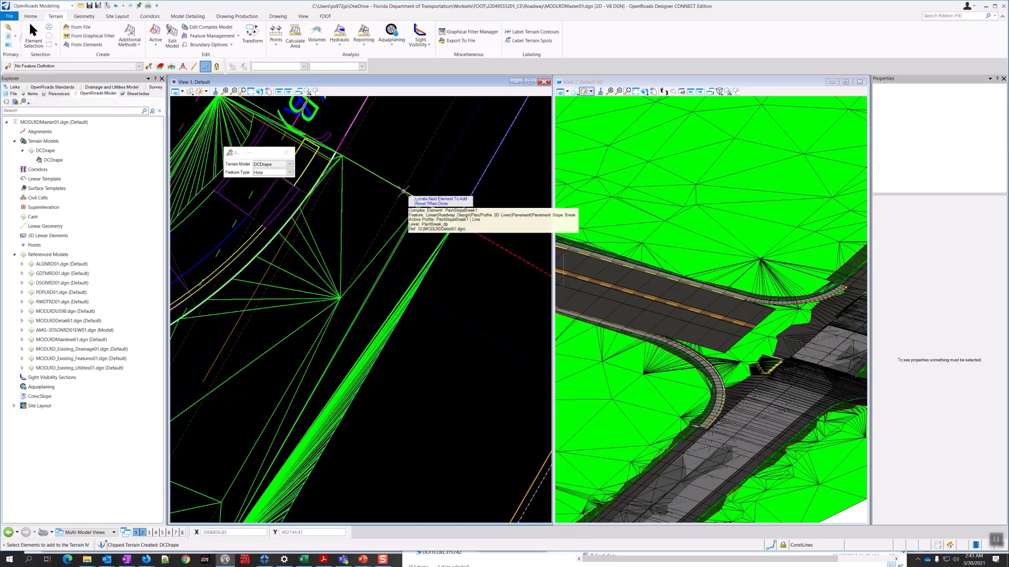
scroll(380, 197, down, 2)
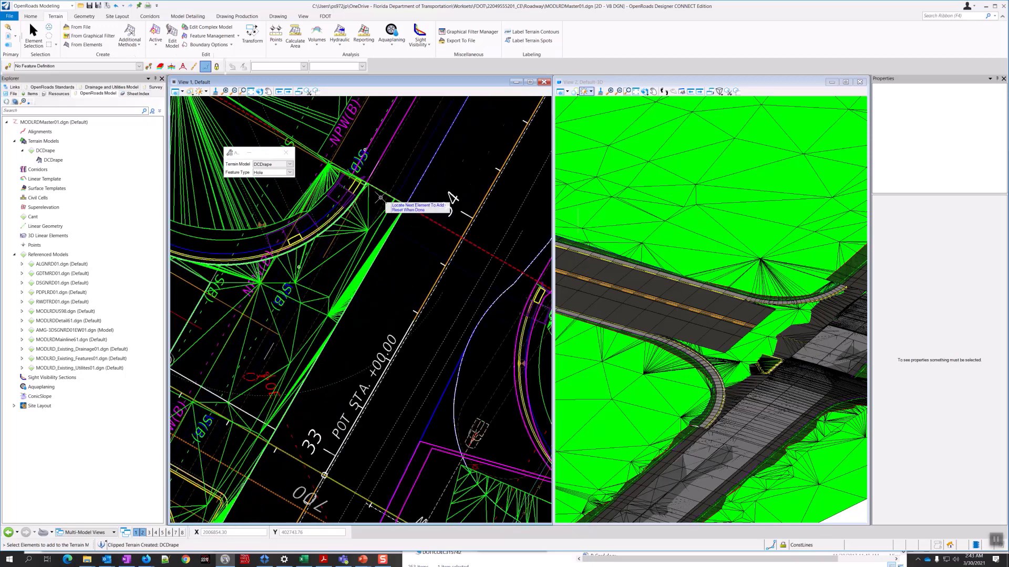
scroll(380, 197, down, 1)
click(390, 239)
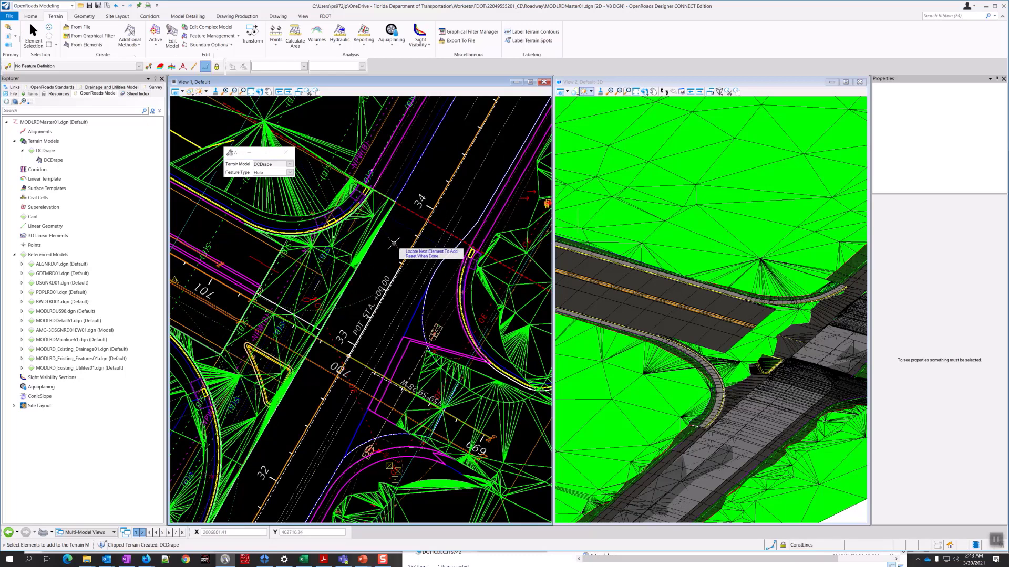
- Keep Hole as the feature type and add the located EOPA pavement edges and slope breaks to the DCDrape terrain model
click(290, 173)
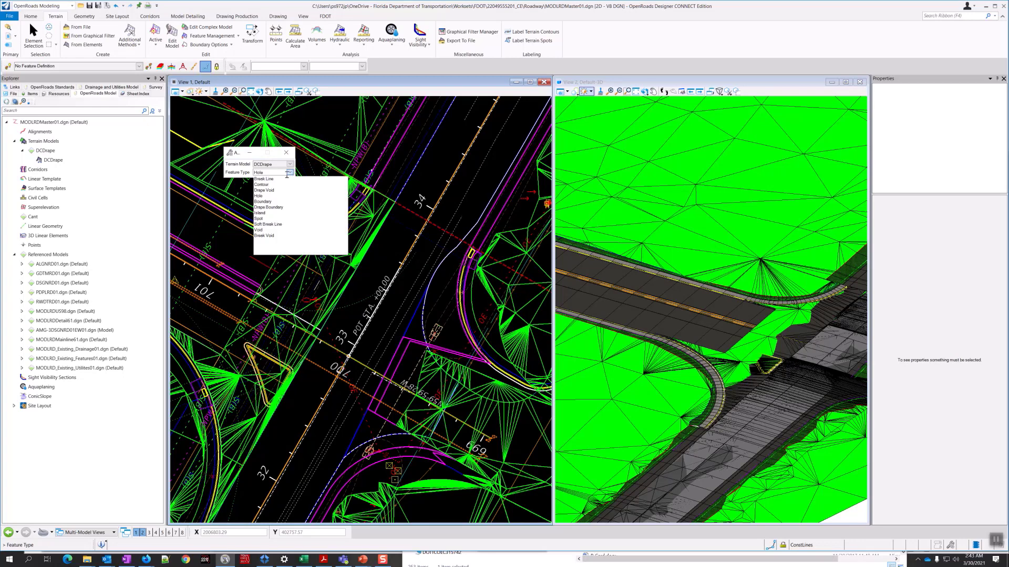
click(289, 172)
click(290, 173)
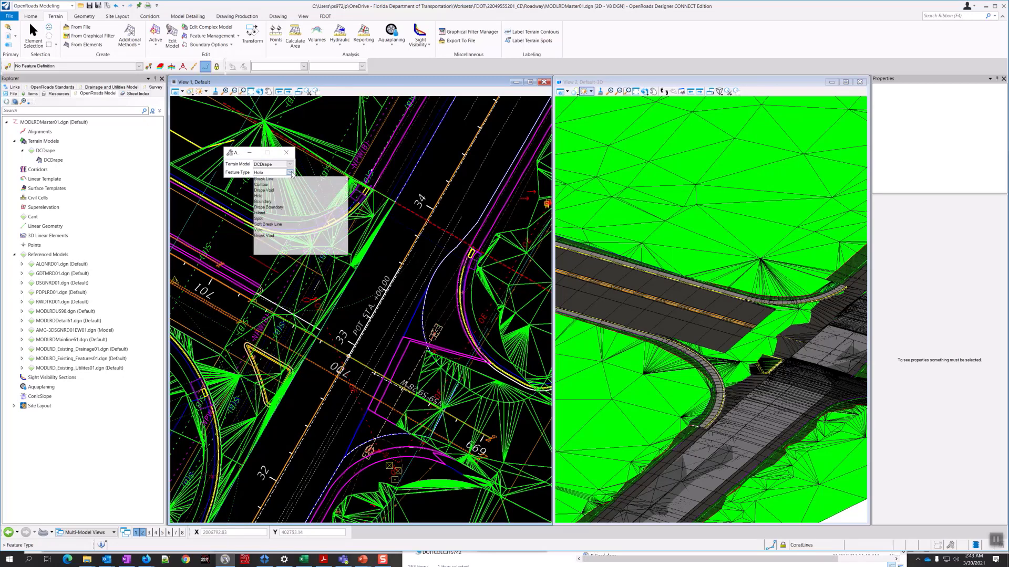
click(260, 197)
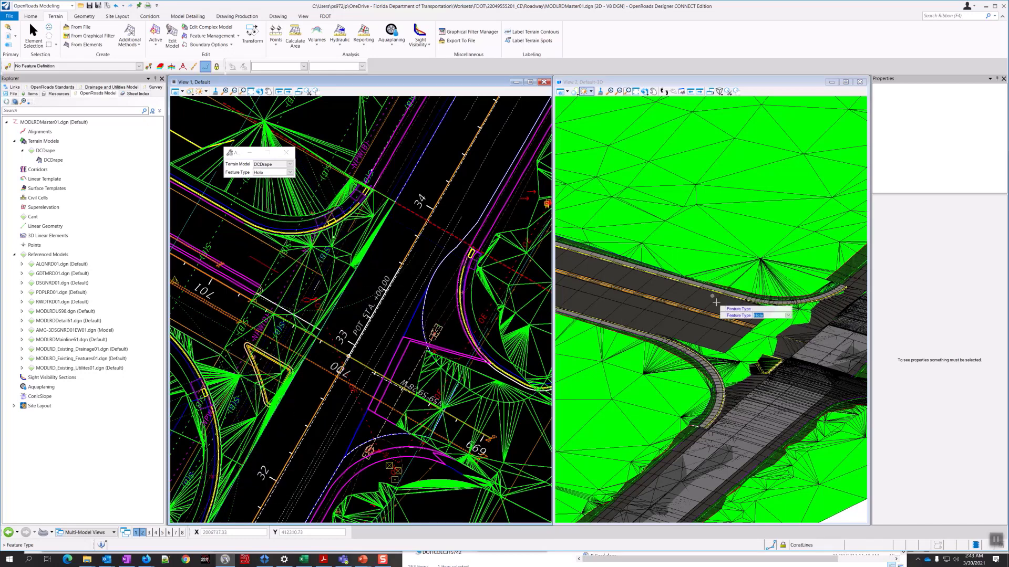
click(368, 272)
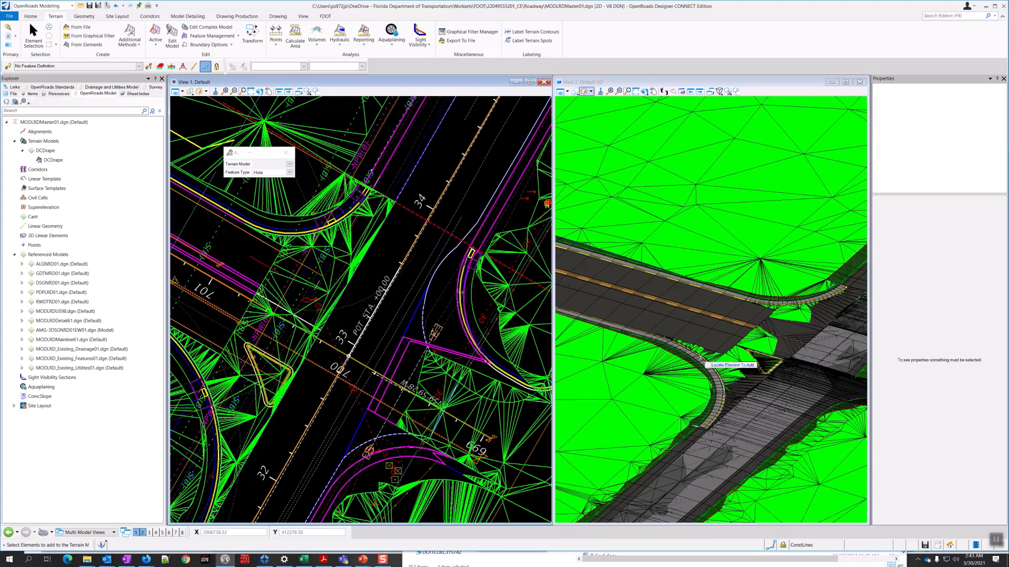
scroll(703, 357, up, 1)
scroll(704, 357, up, 2)
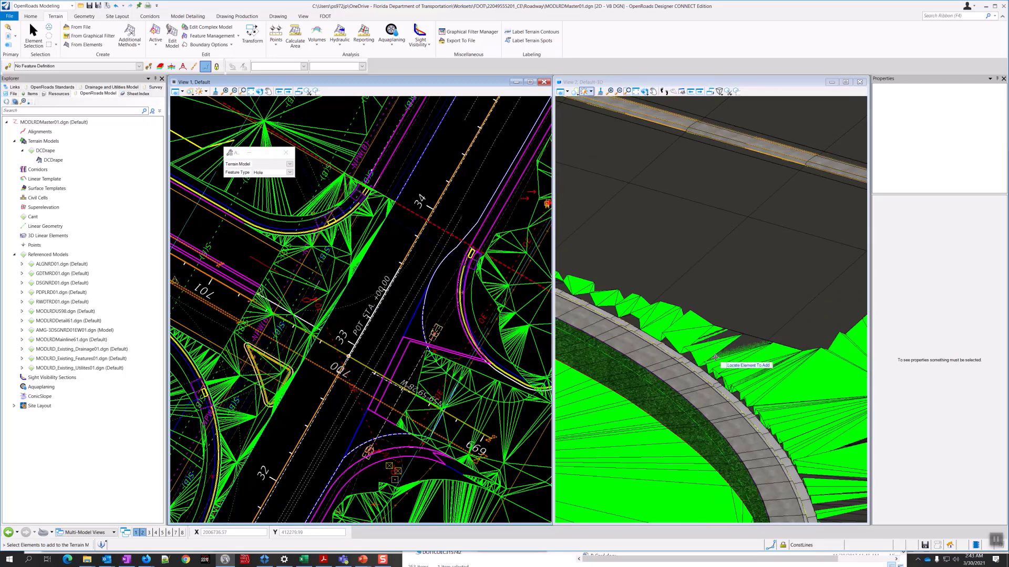
scroll(712, 352, down, 3)
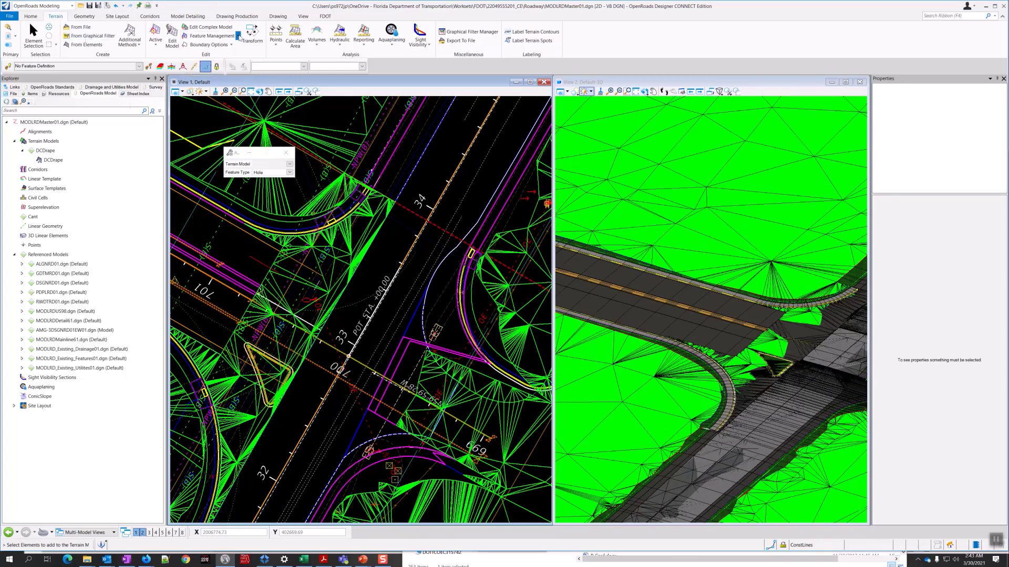
click(238, 36)
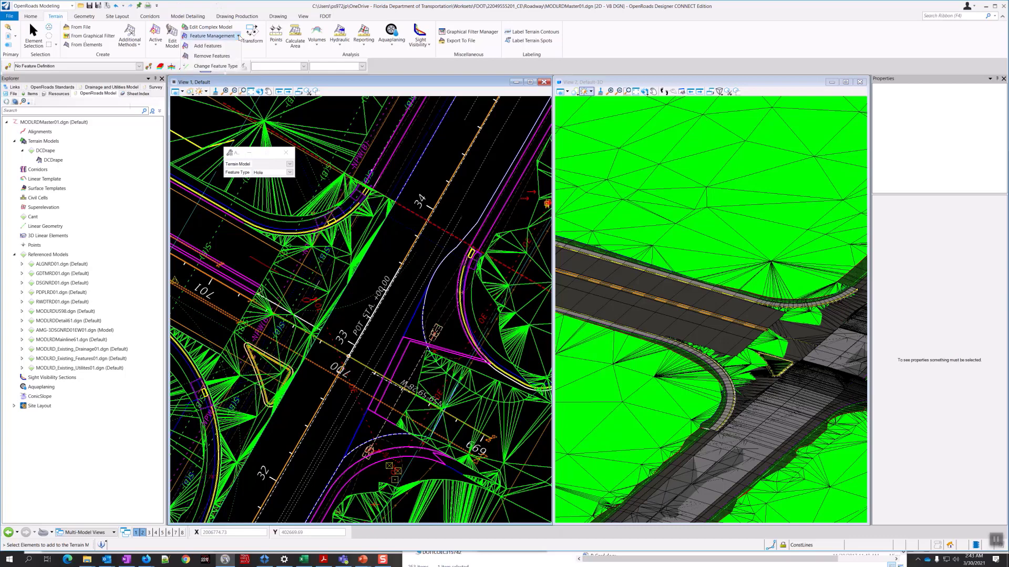
click(239, 36)
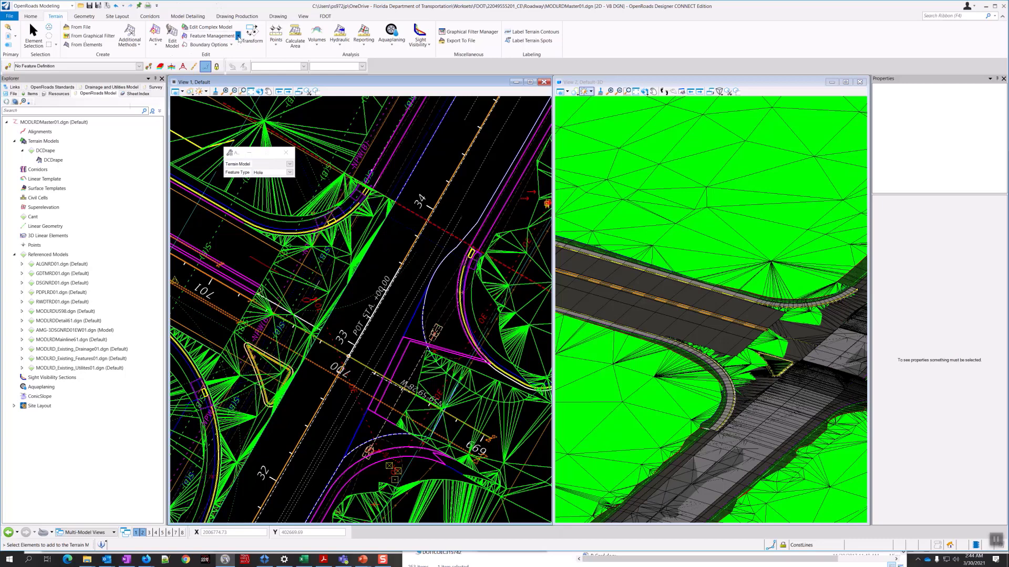
click(238, 36)
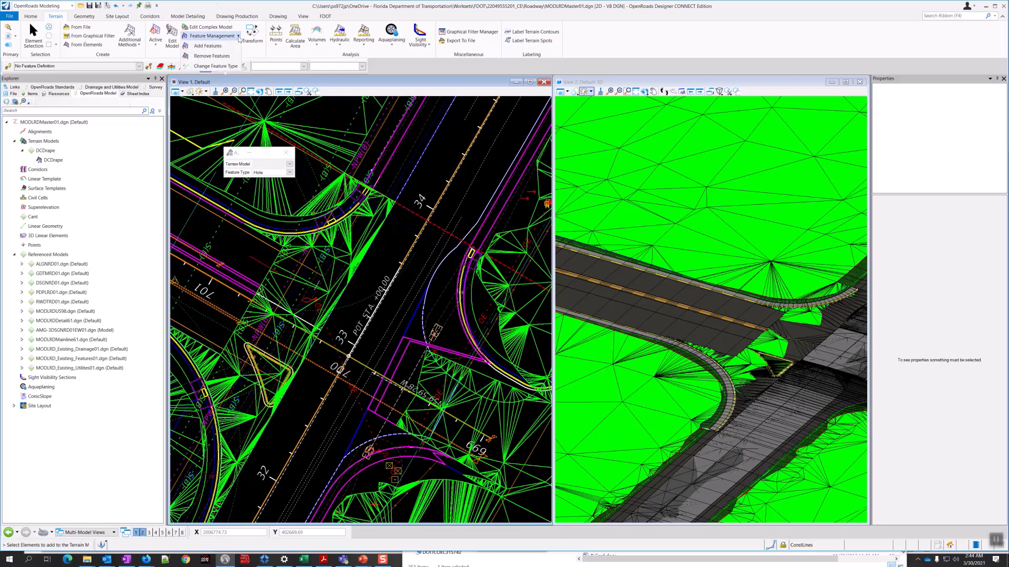
click(243, 9)
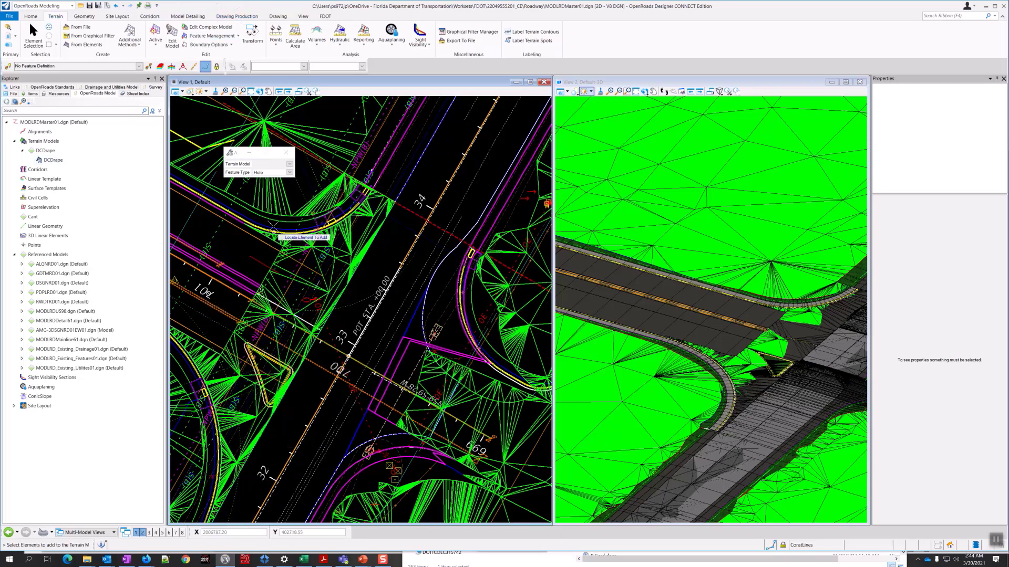
click(237, 35)
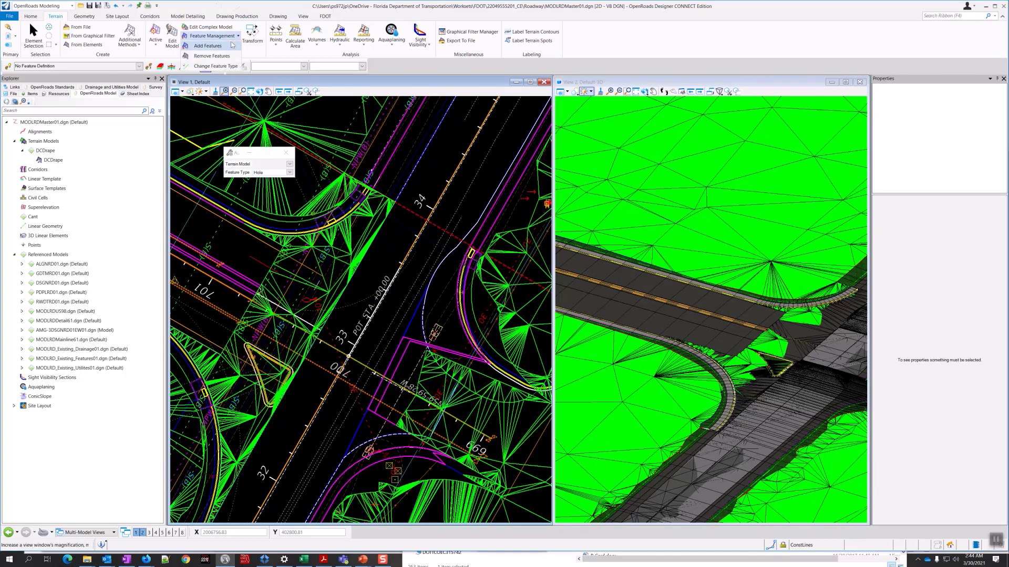
click(197, 66)
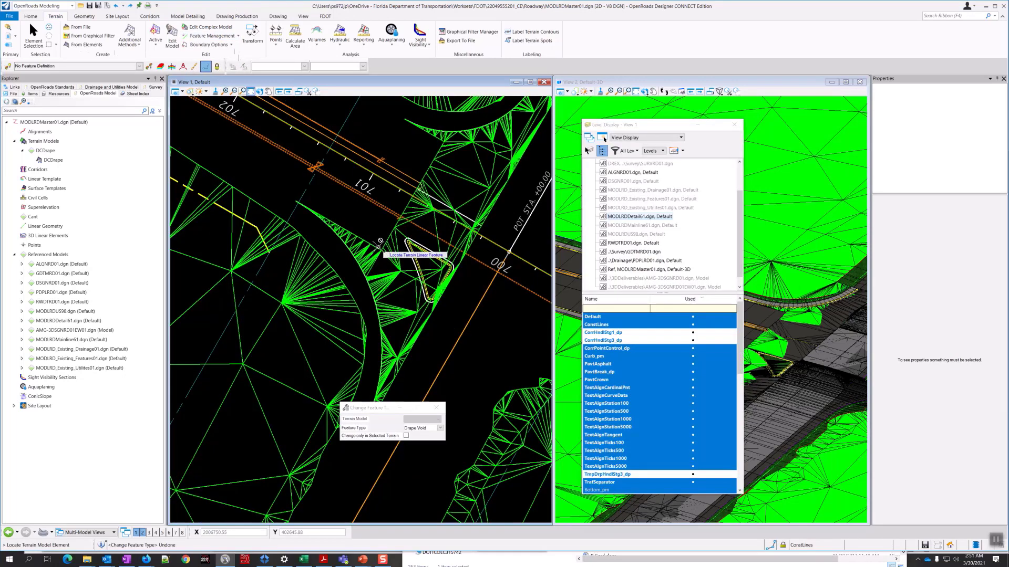
key(Escape)
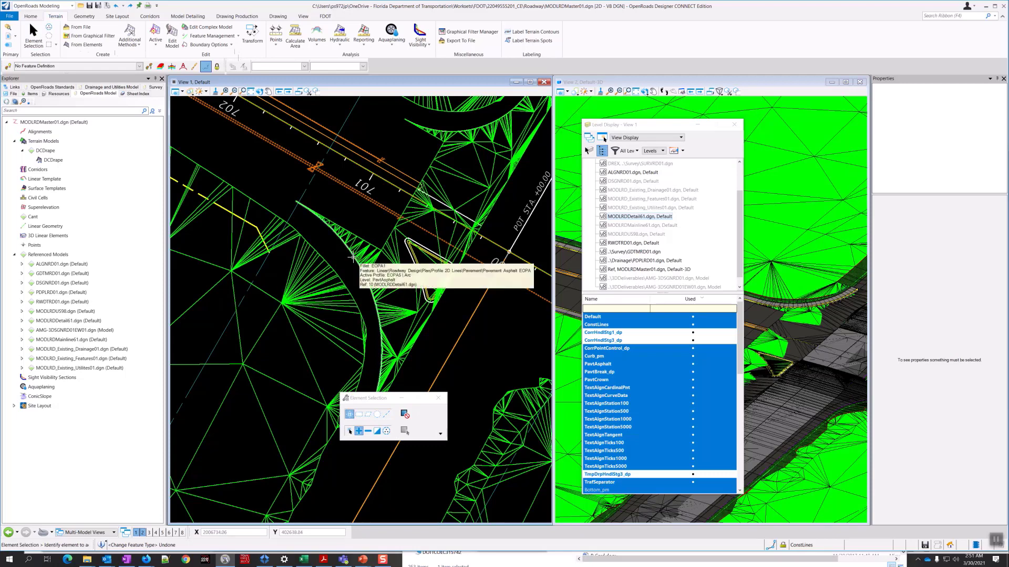
- Change the terrain feature type of both EOPA curb return fillets and the two PavtSlopeBreak elements at the intersection to Drape Void
click(374, 240)
ctrl+click(375, 251)
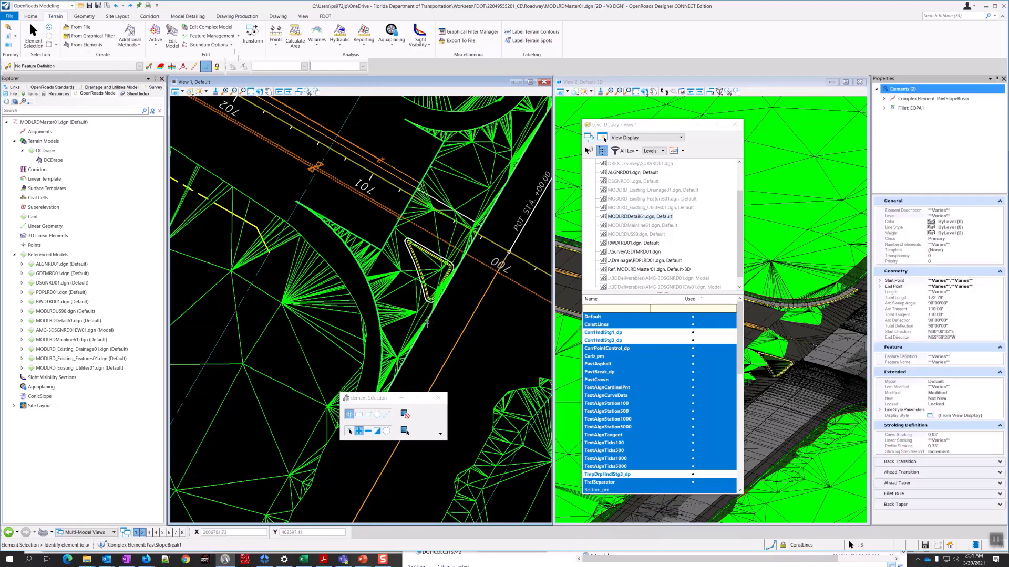
ctrl+click(428, 323)
ctrl+click(453, 130)
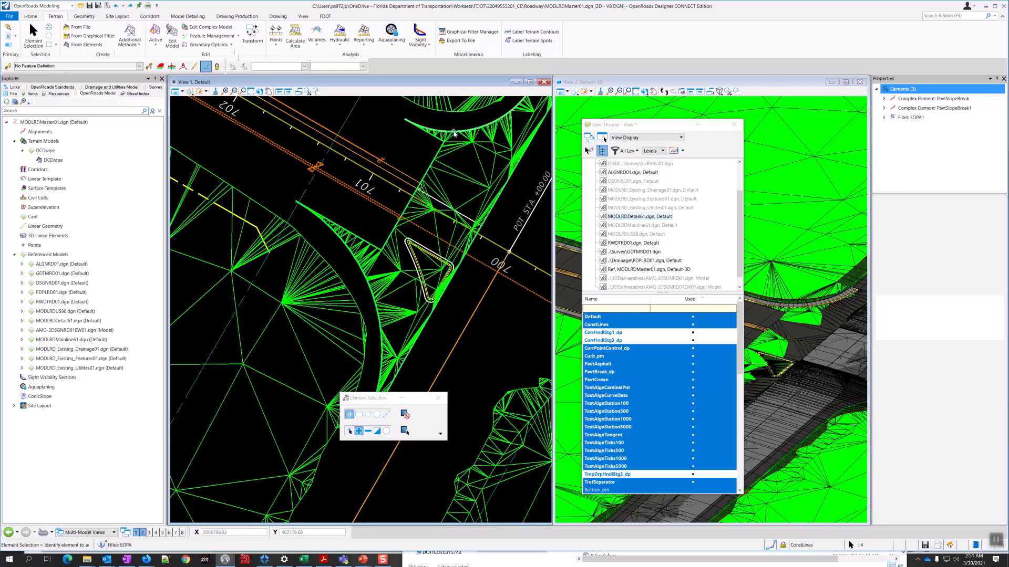
click(238, 36)
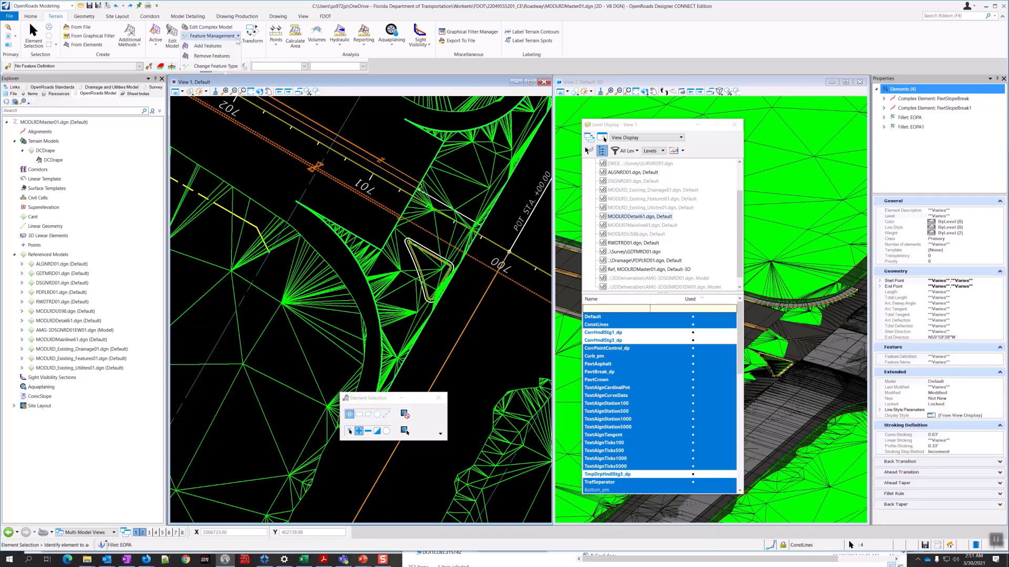
click(208, 67)
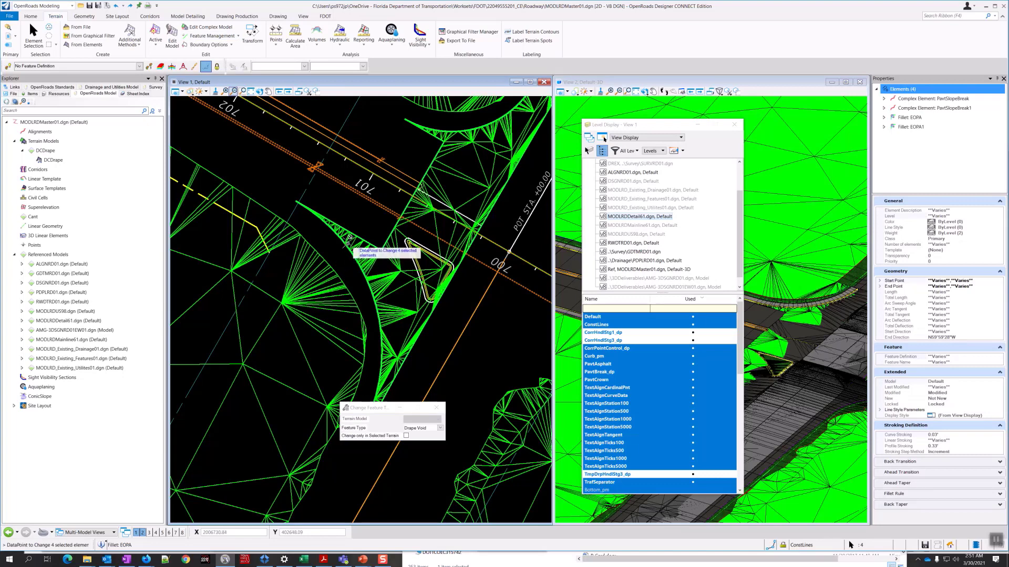
click(440, 428)
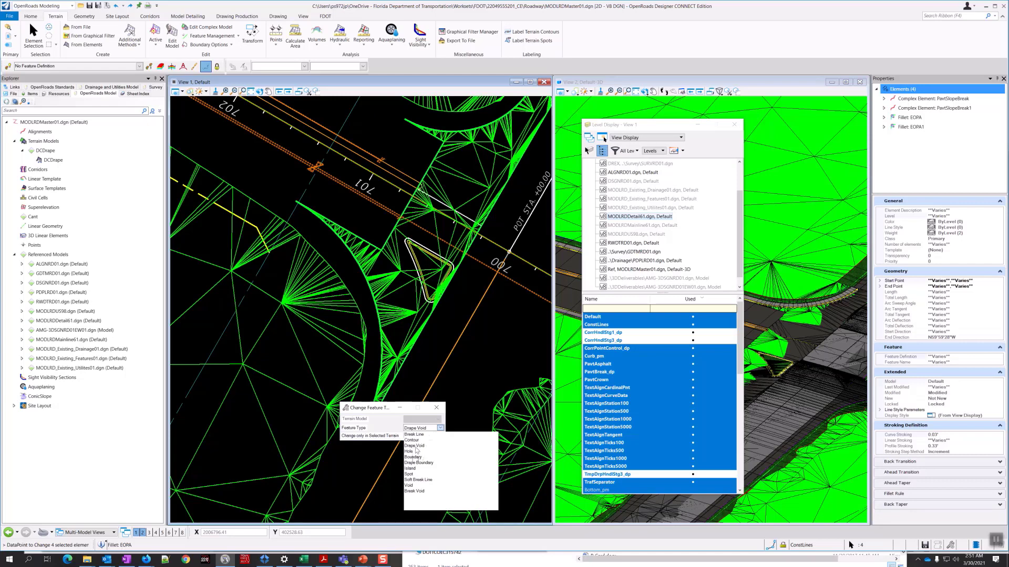
click(414, 445)
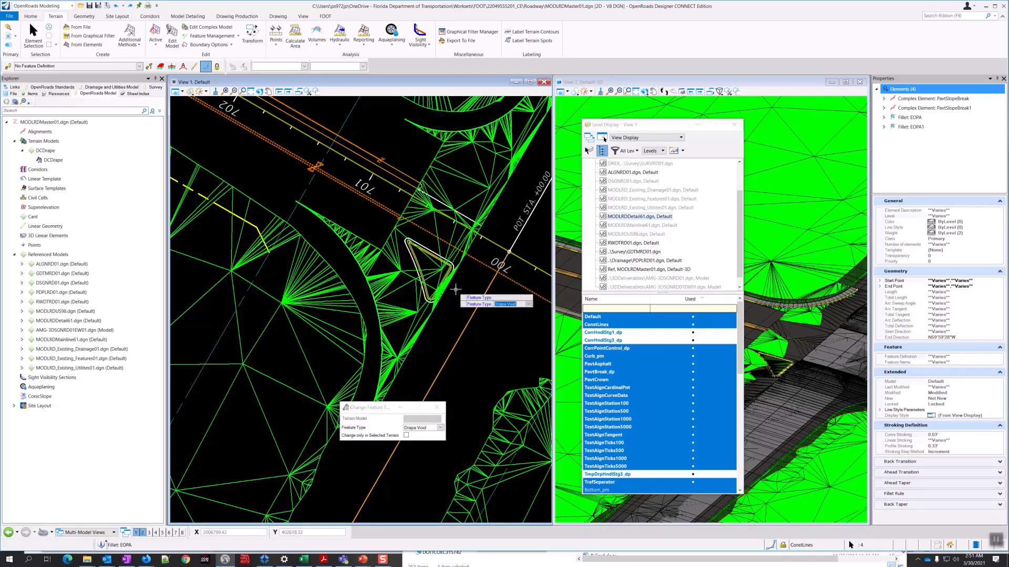
click(456, 289)
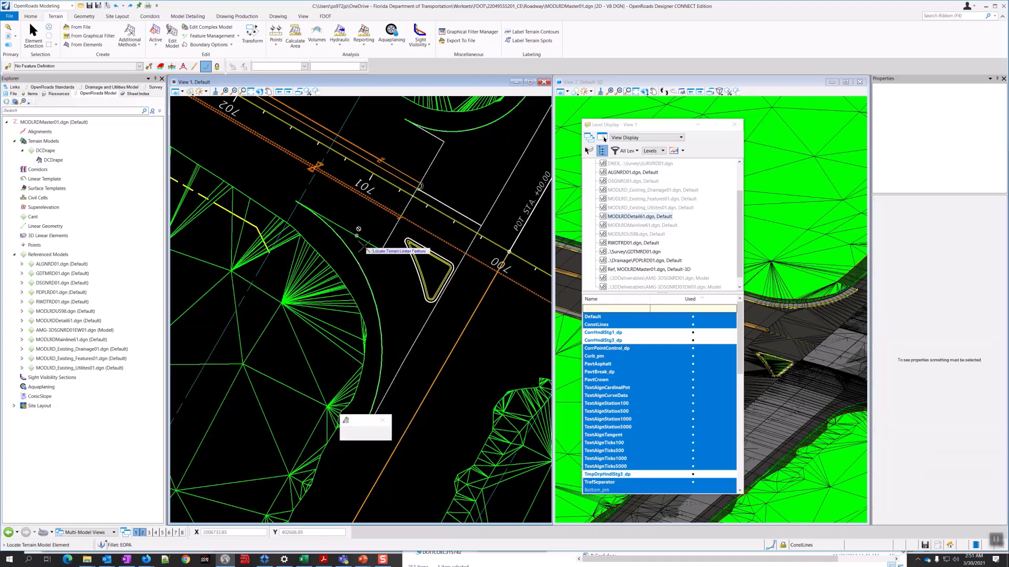
- Examine the curb return in the 3D view for slivers of terrain remaining along the pavement edge
drag(661, 125, 340, 235)
scroll(673, 339, up, 2)
scroll(673, 338, up, 1)
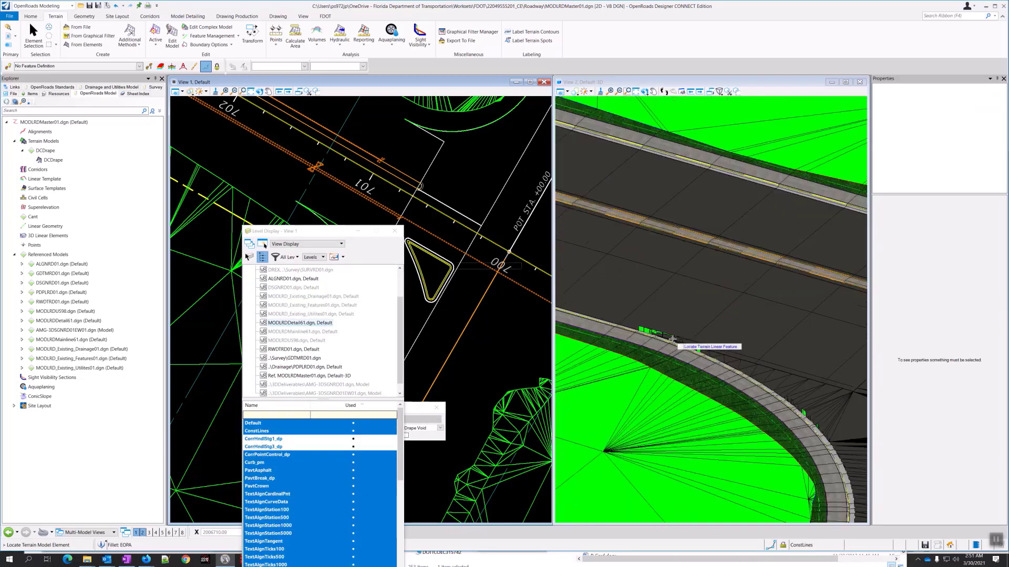
scroll(672, 336, up, 1)
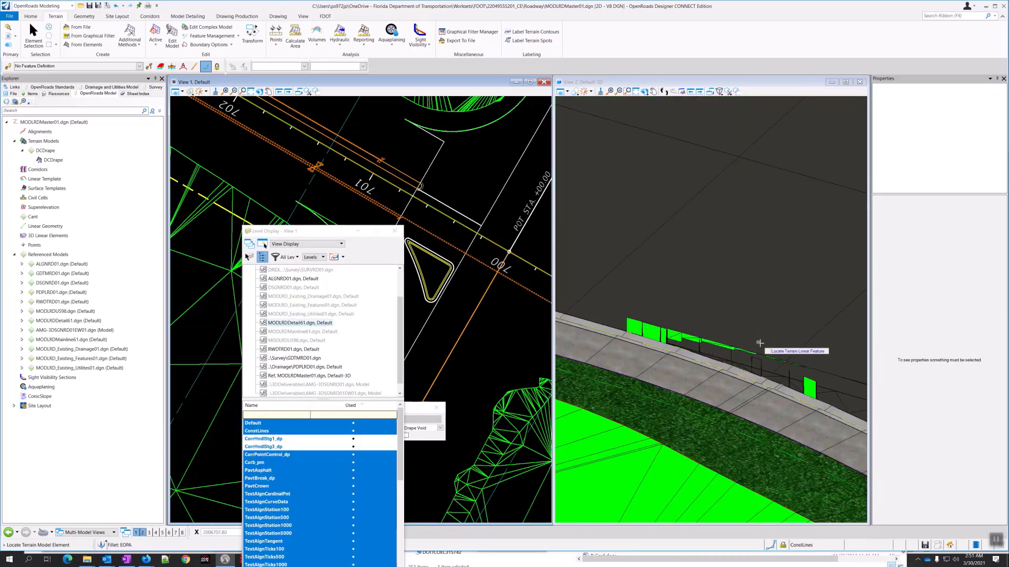
scroll(742, 344, down, 1)
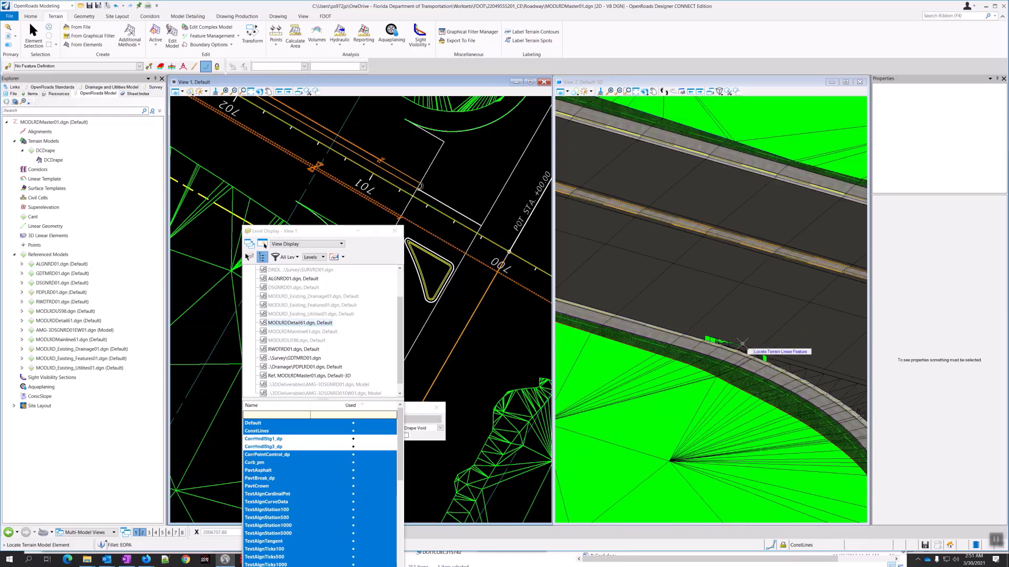
scroll(743, 344, down, 1)
scroll(742, 344, down, 1)
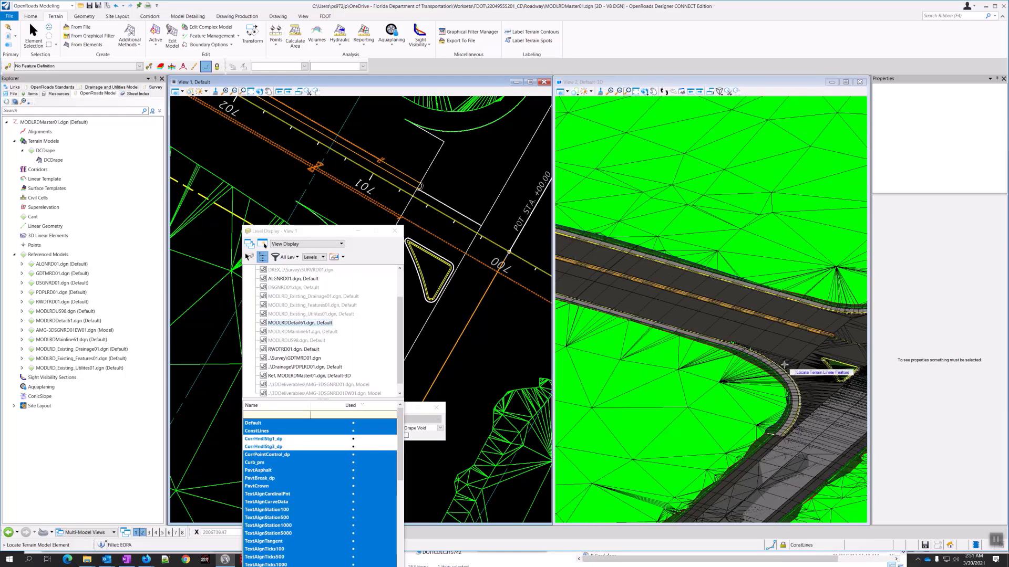
- Examine the overall clipped terrain in 3D, from the far end of the side road back to the intersection
scroll(785, 365, down, 2)
scroll(784, 365, down, 1)
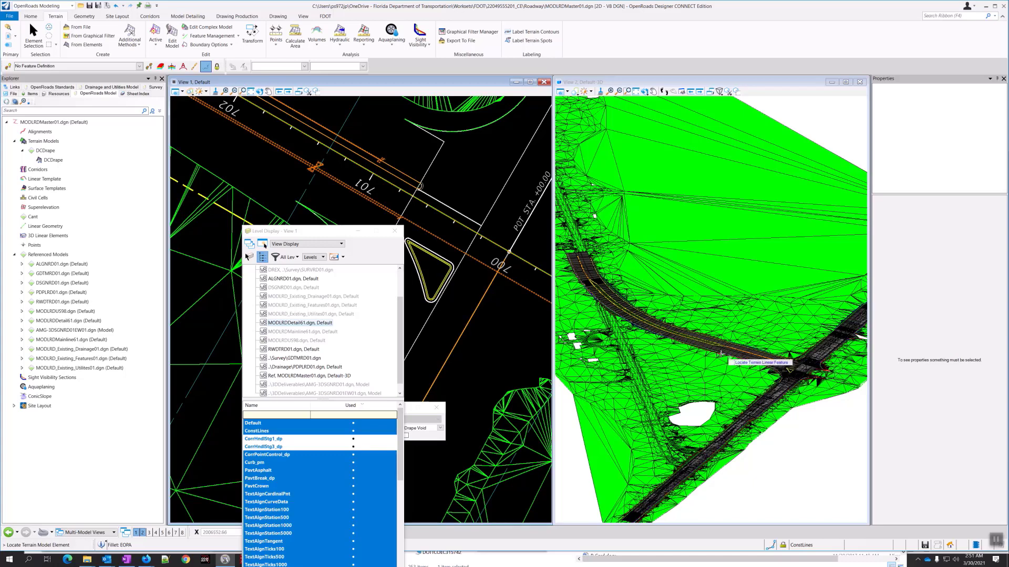
middle_drag(576, 274, 645, 321)
scroll(647, 320, up, 3)
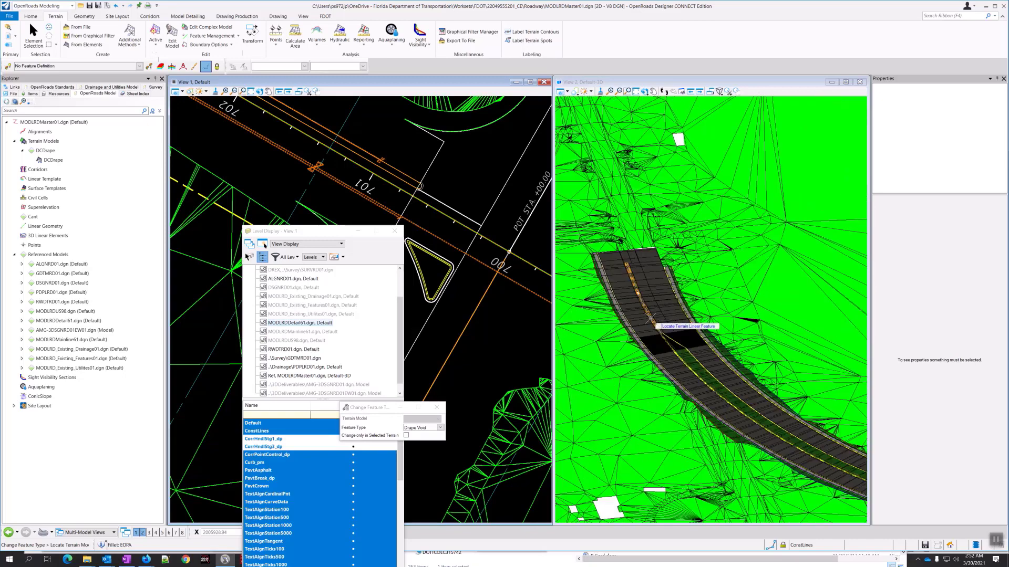
scroll(653, 323, down, 1)
scroll(652, 319, down, 3)
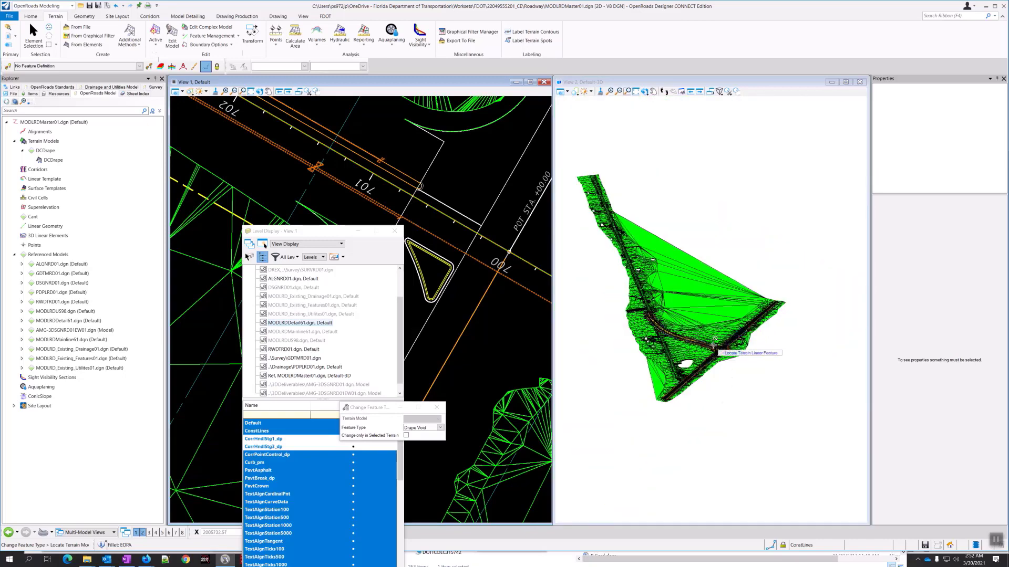
scroll(728, 348, up, 2)
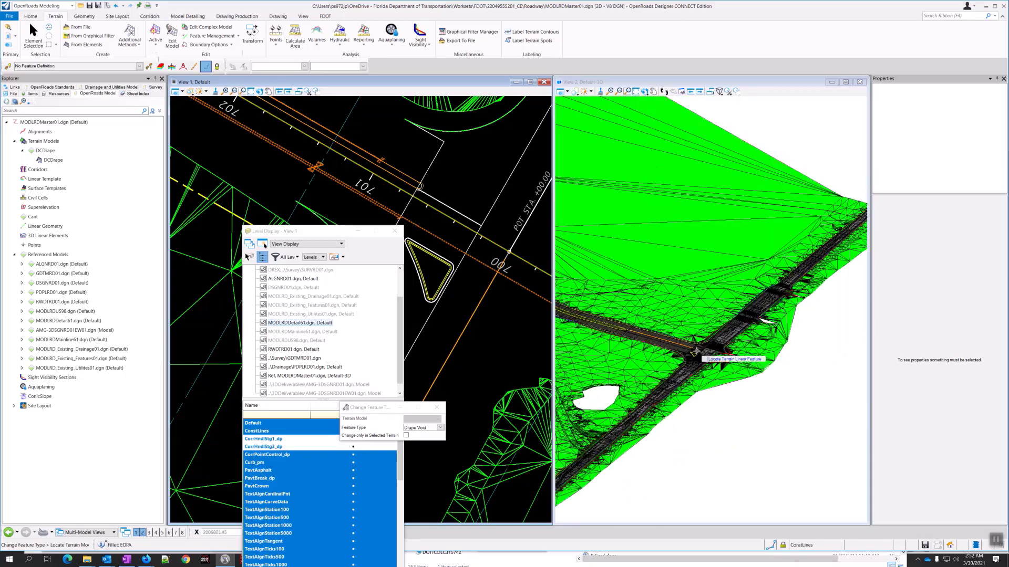
scroll(697, 349, up, 2)
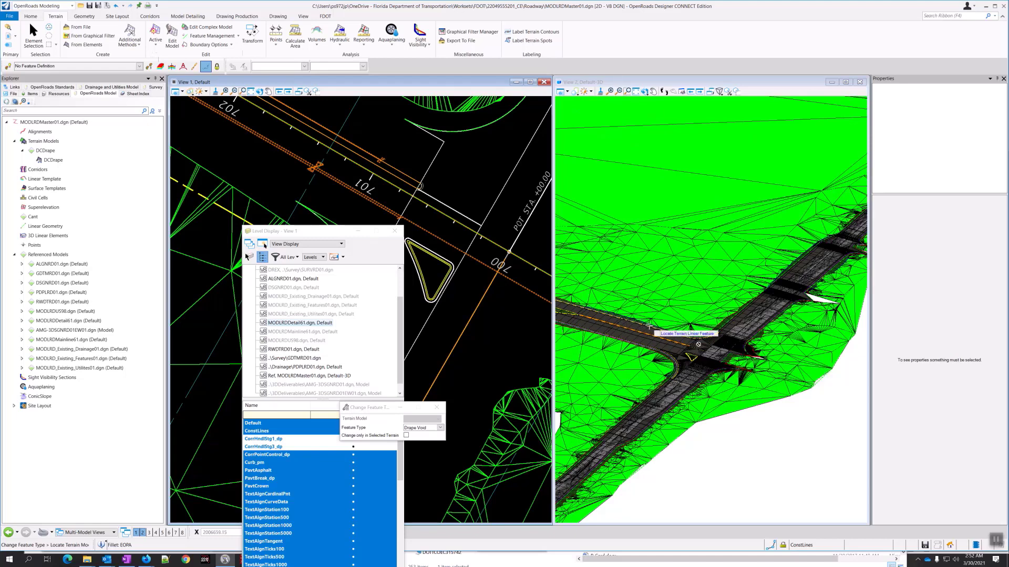
- Turn on all levels of the MODLRDDetail61.dgn reference in View 1
drag(326, 231, 638, 200)
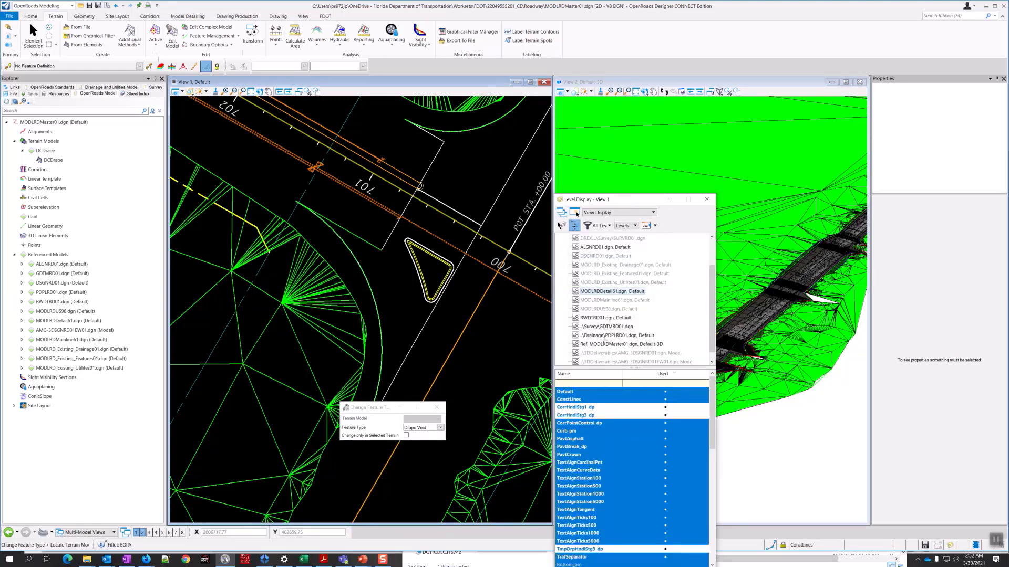
right_click(609, 415)
click(622, 443)
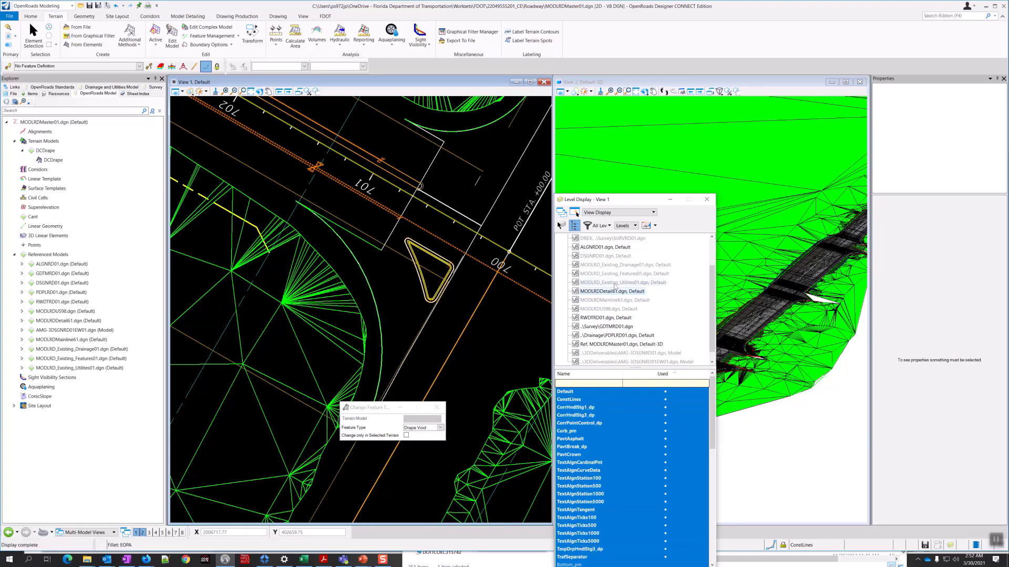
- Turn on the display of the MODLRDMainline61.dgn and MODLRDUS98.dgn references in View 1
right_click(609, 300)
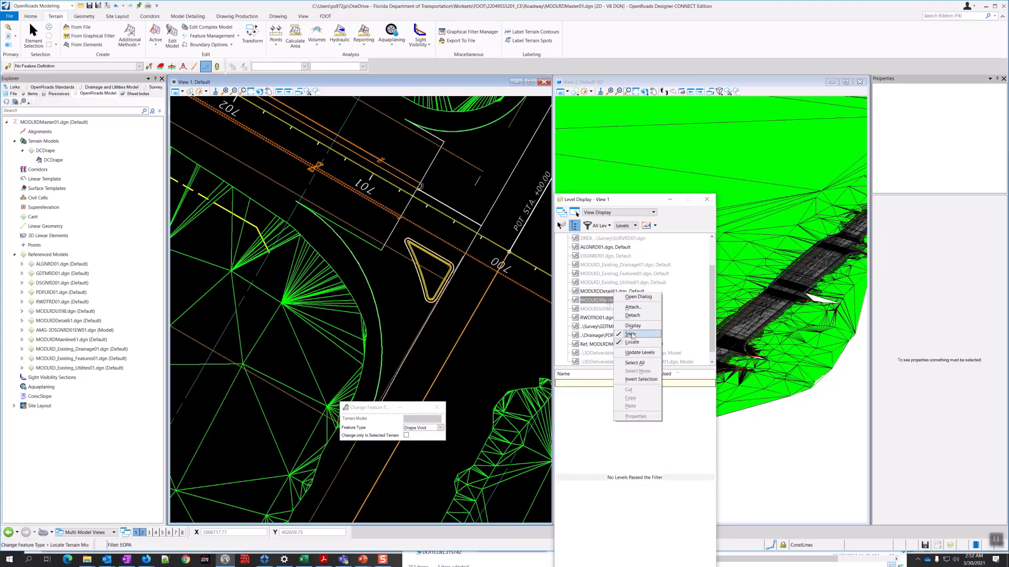
click(633, 327)
right_click(610, 310)
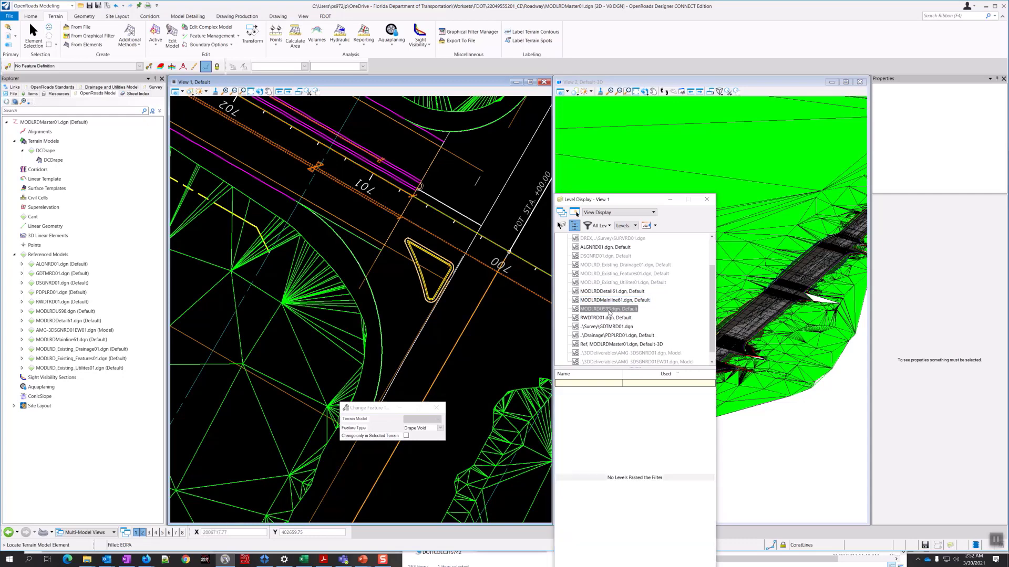
click(633, 336)
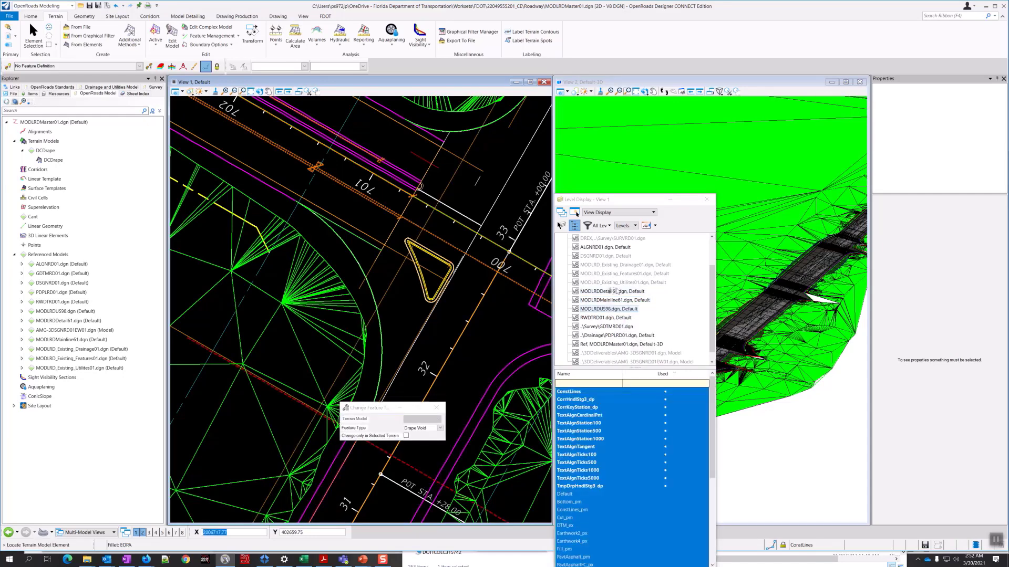
- Display the existing drainage, features and utilities model references and the DSGNRD01.dgn reference in View 1
click(634, 265)
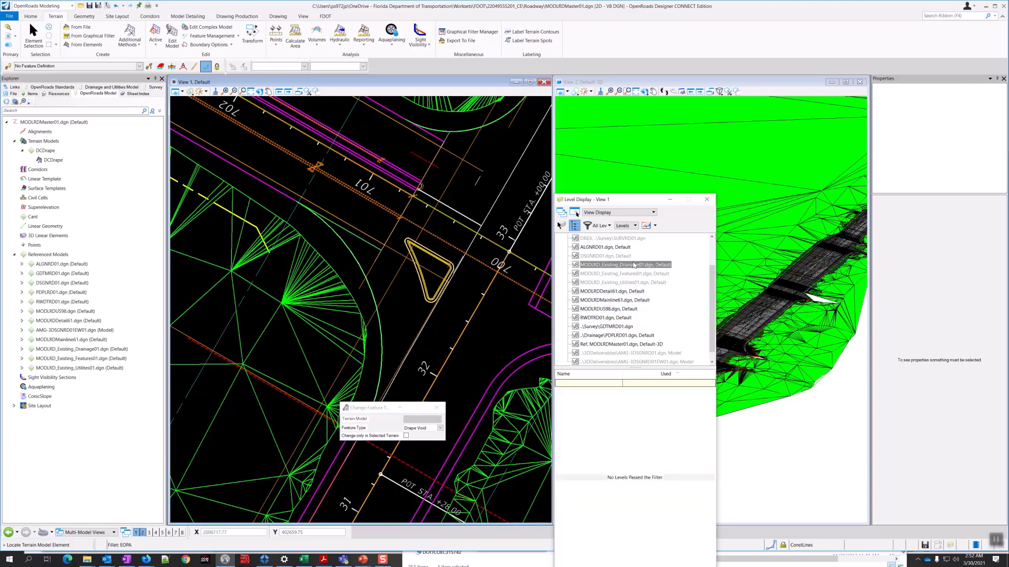
shift+click(626, 284)
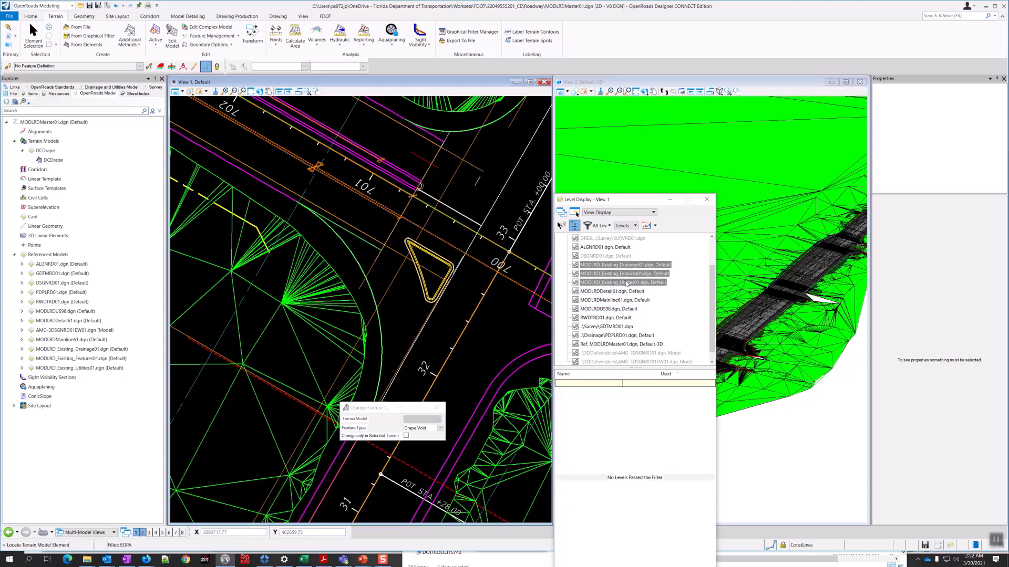
right_click(626, 283)
click(641, 310)
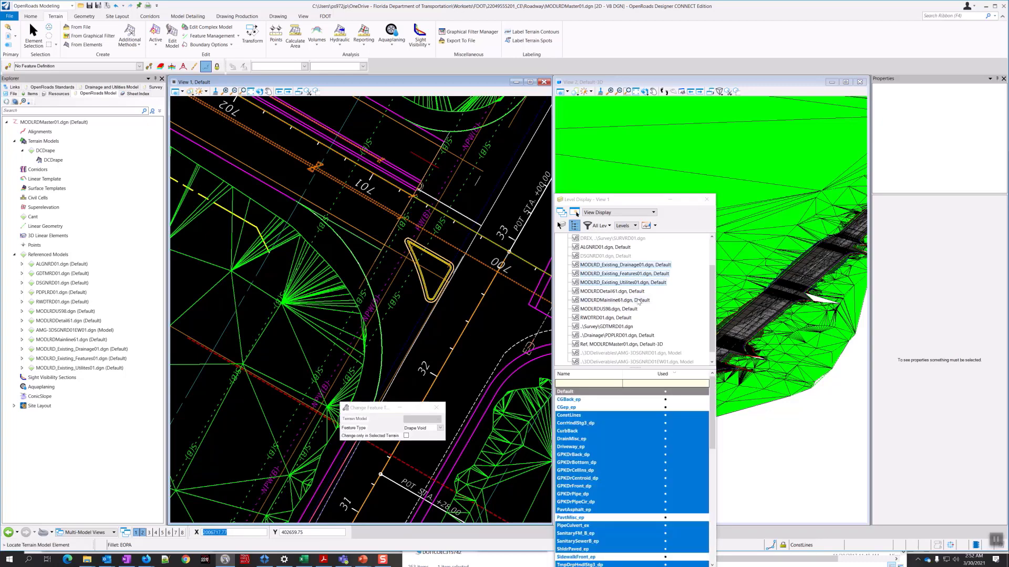
right_click(609, 256)
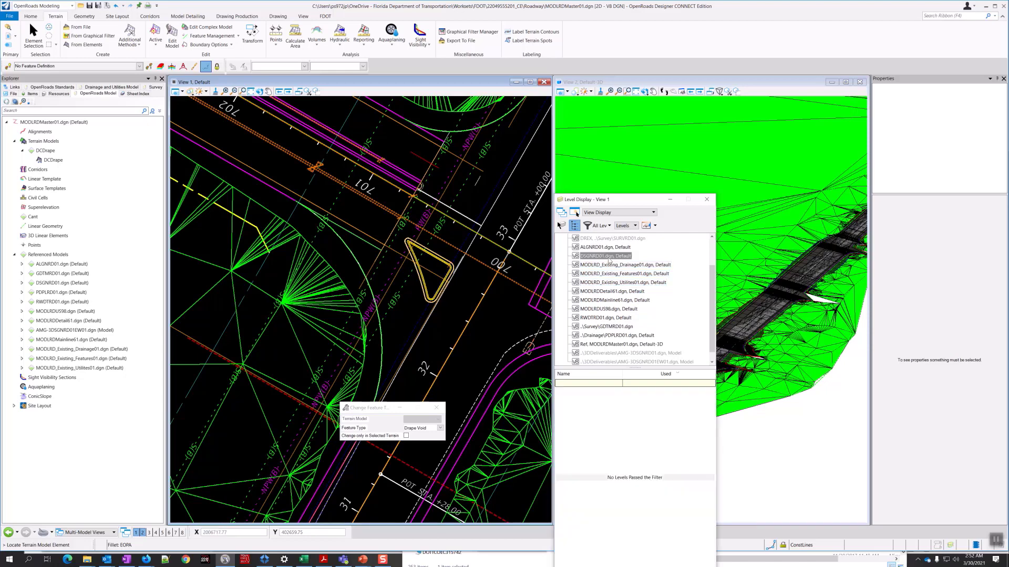
click(617, 275)
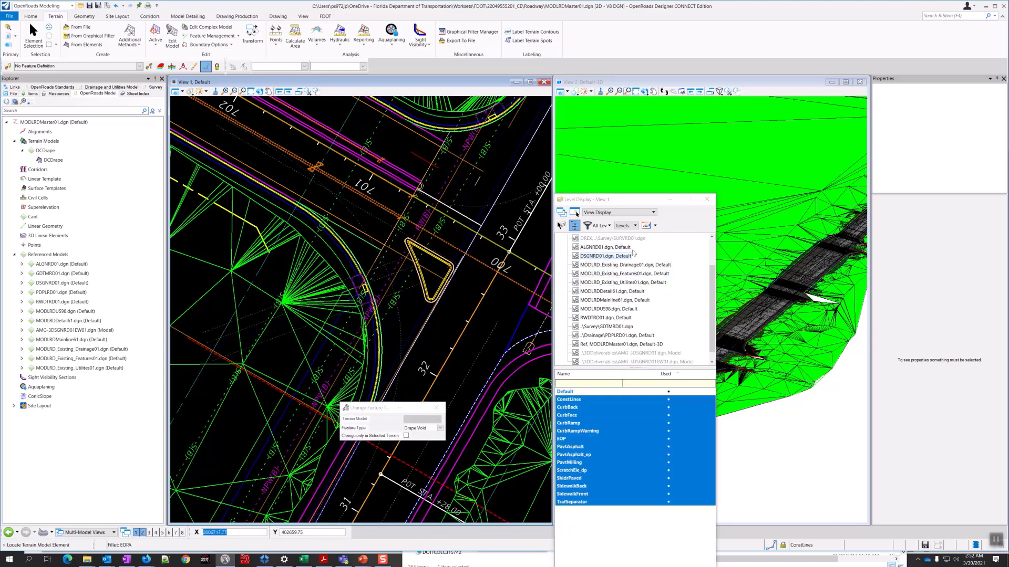
- Display the TOPO, UTEX and DREX survey references in View 1, leaving the GDTM survey reference off
drag(713, 310, 714, 284)
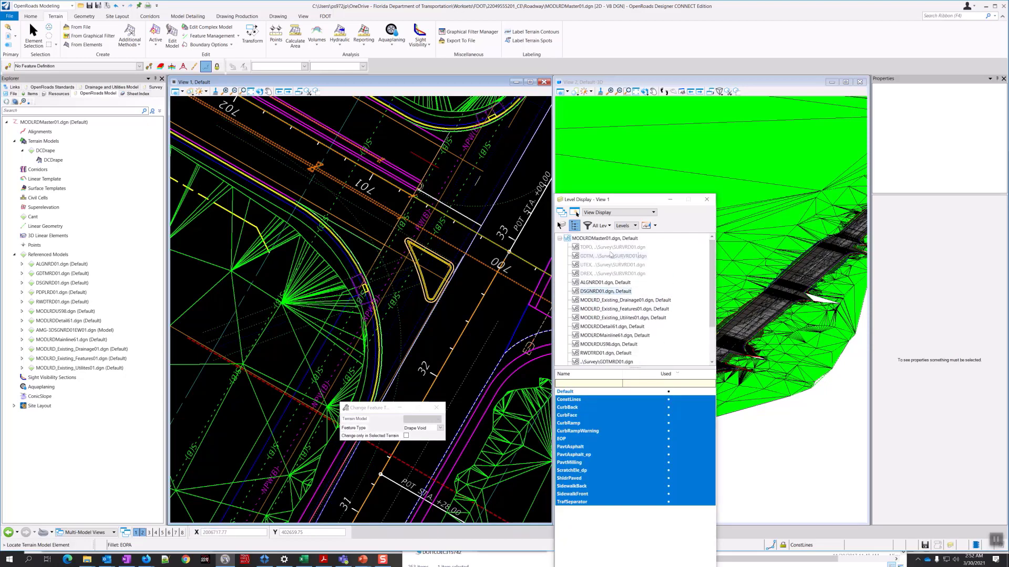
click(604, 257)
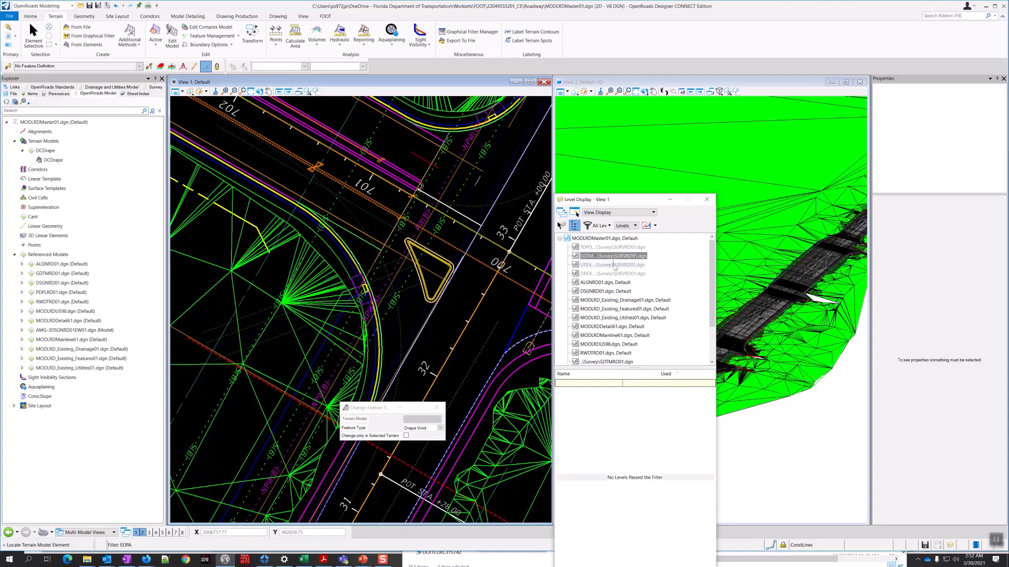
click(611, 247)
ctrl+click(604, 264)
ctrl+click(602, 274)
right_click(604, 266)
click(623, 300)
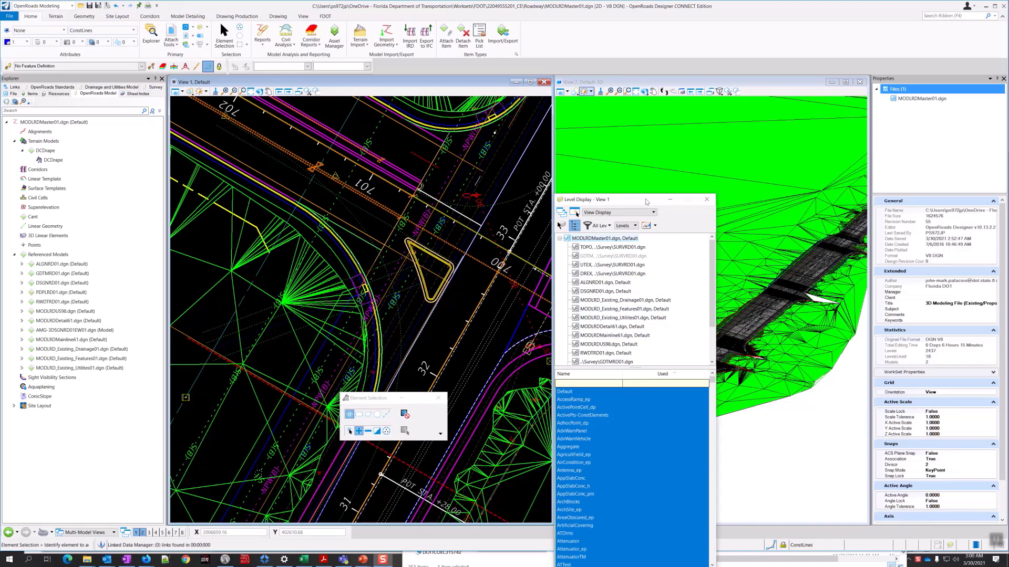
- Move the Level Display dialog clear of the 3D view, make View 2 active and zoom in on the intersection
drag(650, 200, 494, 180)
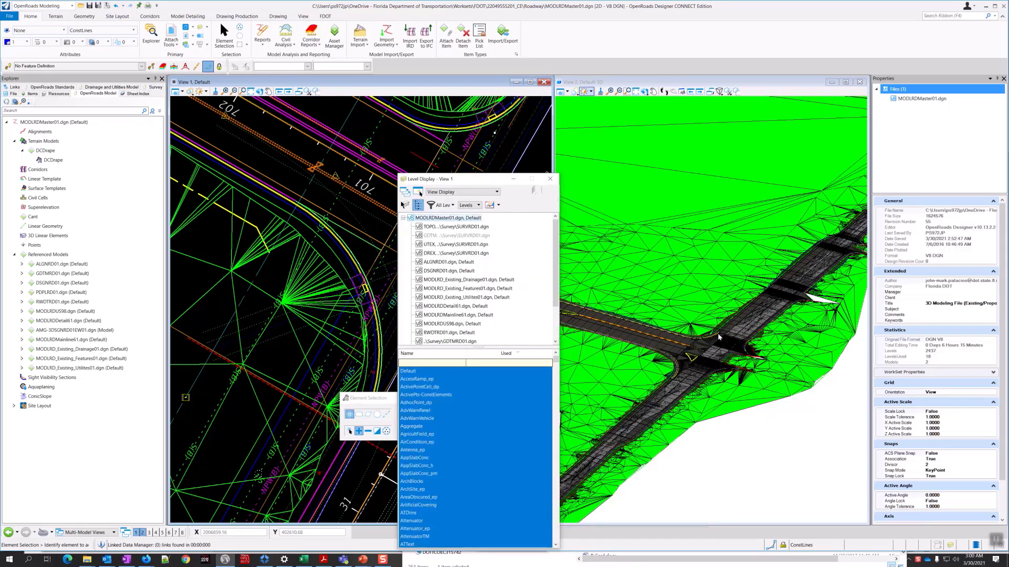
drag(460, 181, 440, 179)
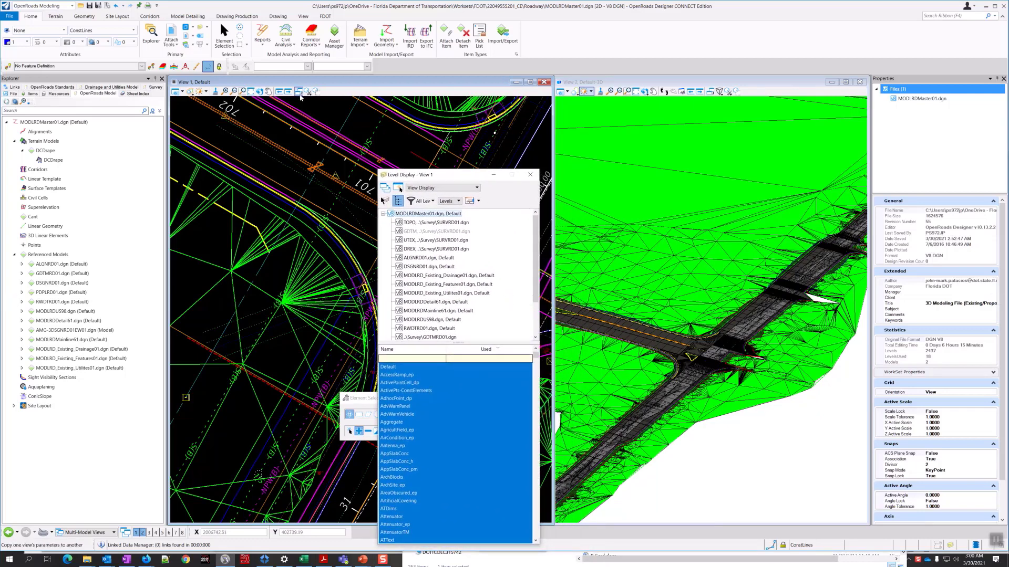
click(644, 86)
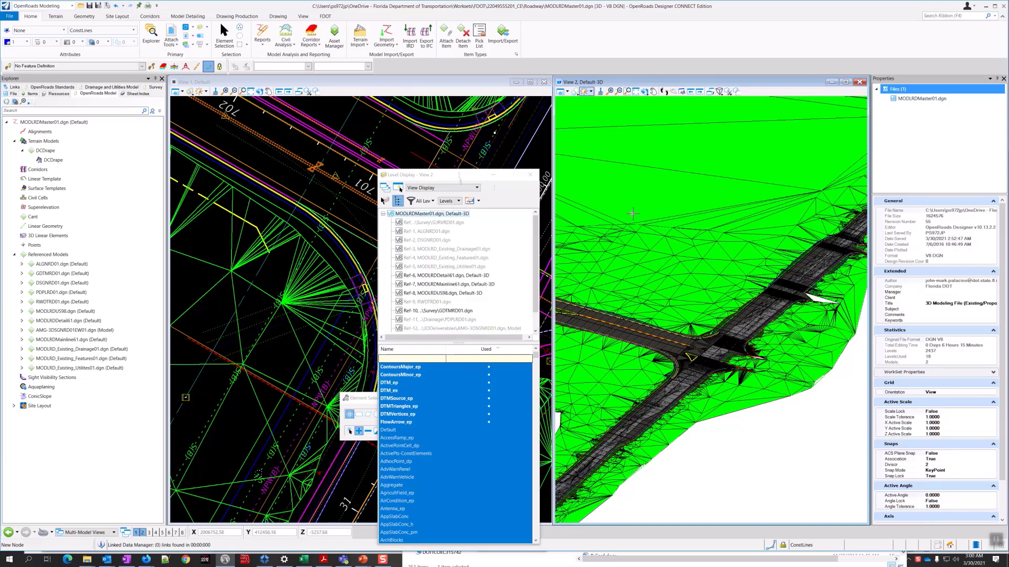
scroll(720, 374, up, 2)
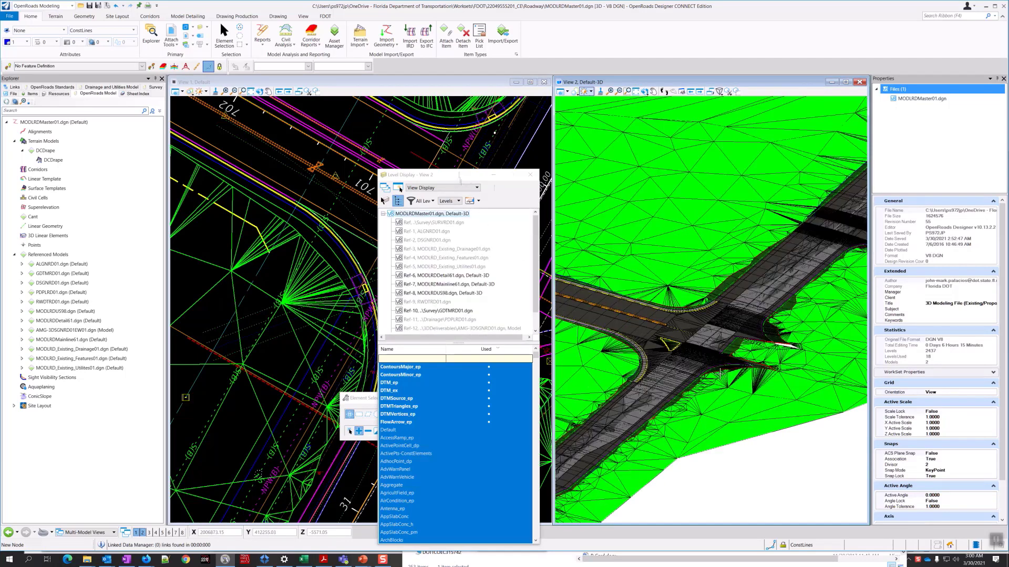
scroll(725, 362, up, 2)
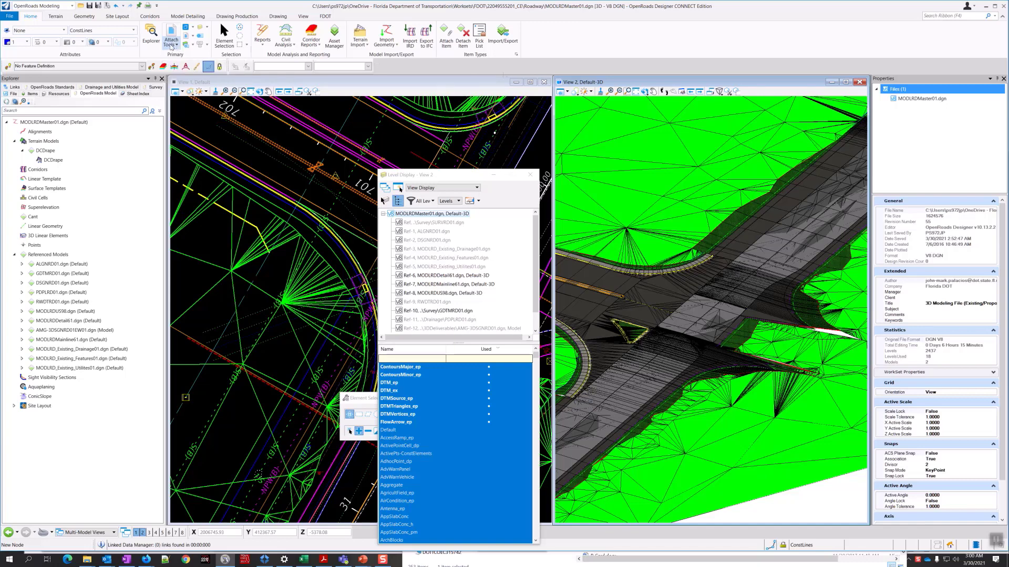
- Open Raster Manager for the 3D model and start attaching raster image files
click(171, 45)
click(191, 65)
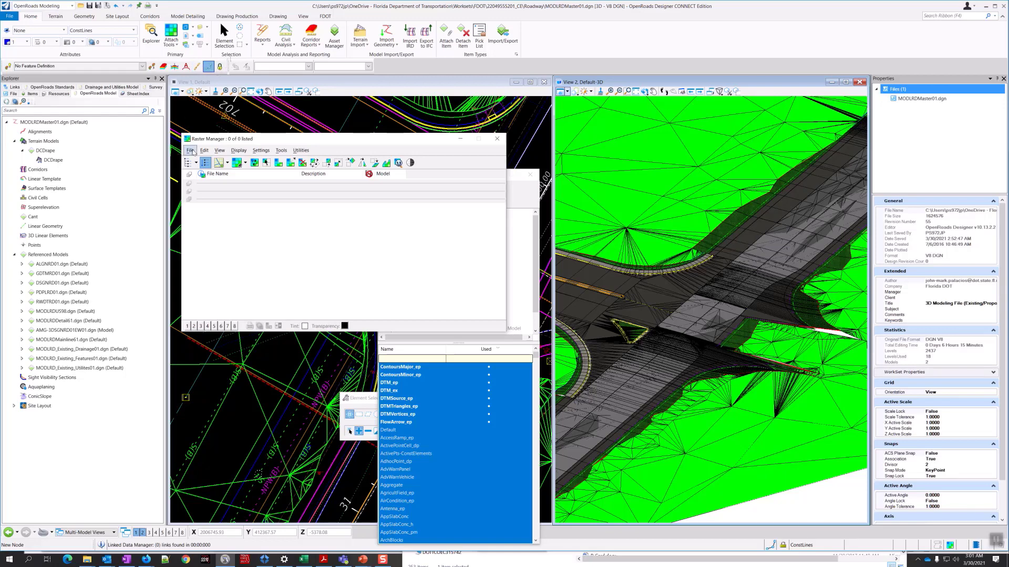
click(191, 150)
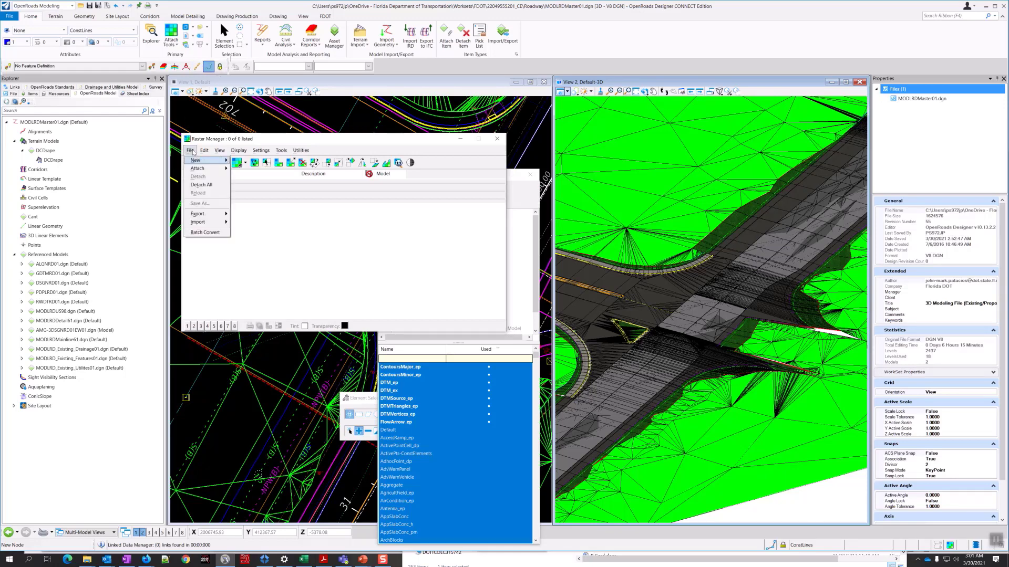
mouse_move(198, 171)
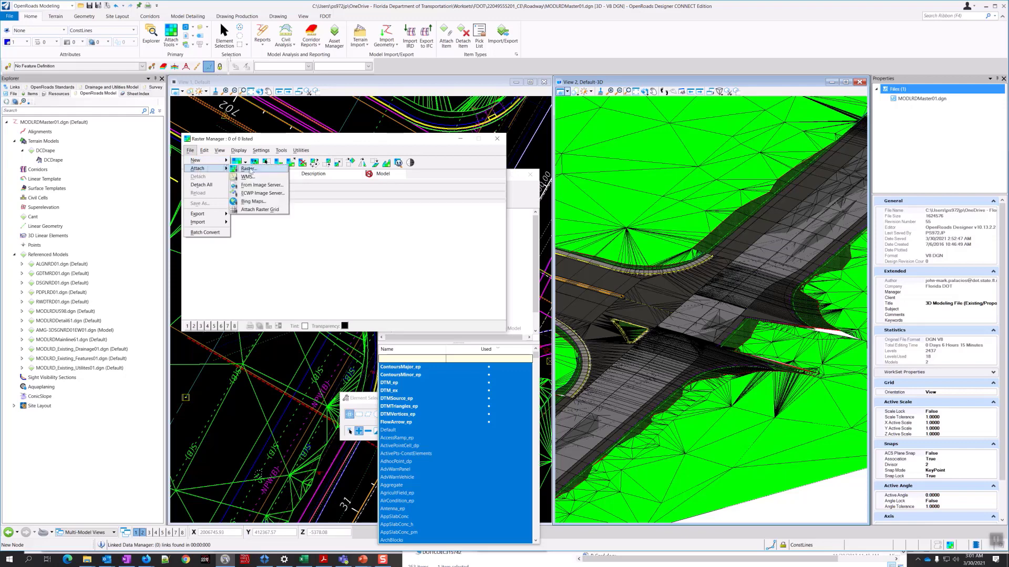
click(241, 171)
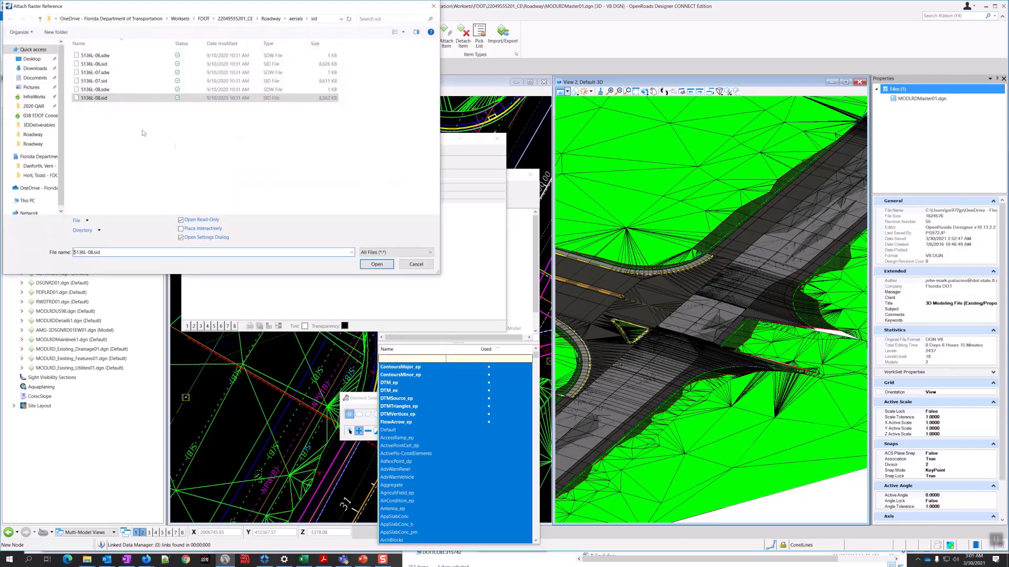
- Browse from the project folder back to Roadway\aerials\sid and select 5136L-06.sid, 5136L-07.sid and 5136L-08.sid
ctrl+click(100, 80)
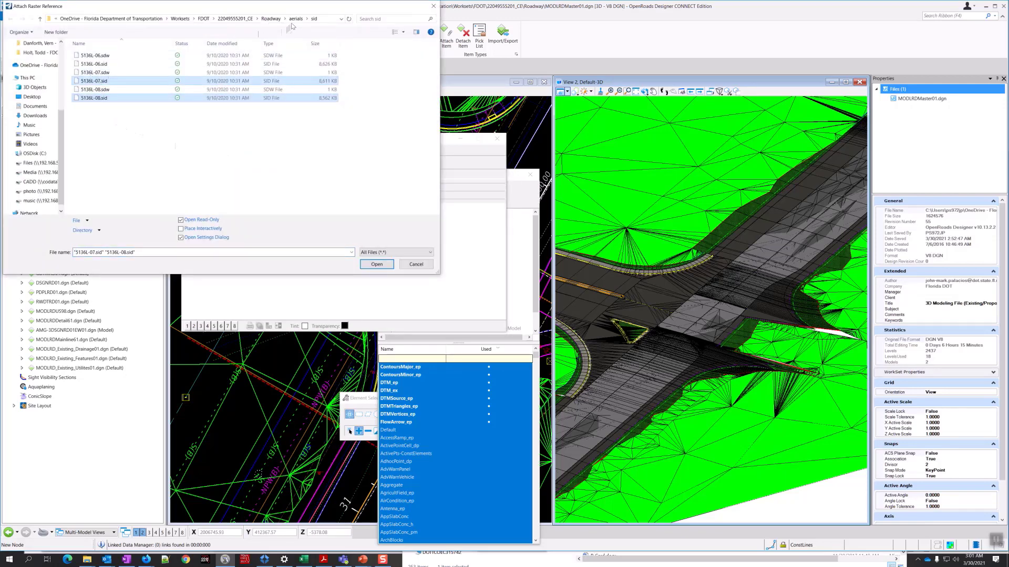
click(271, 19)
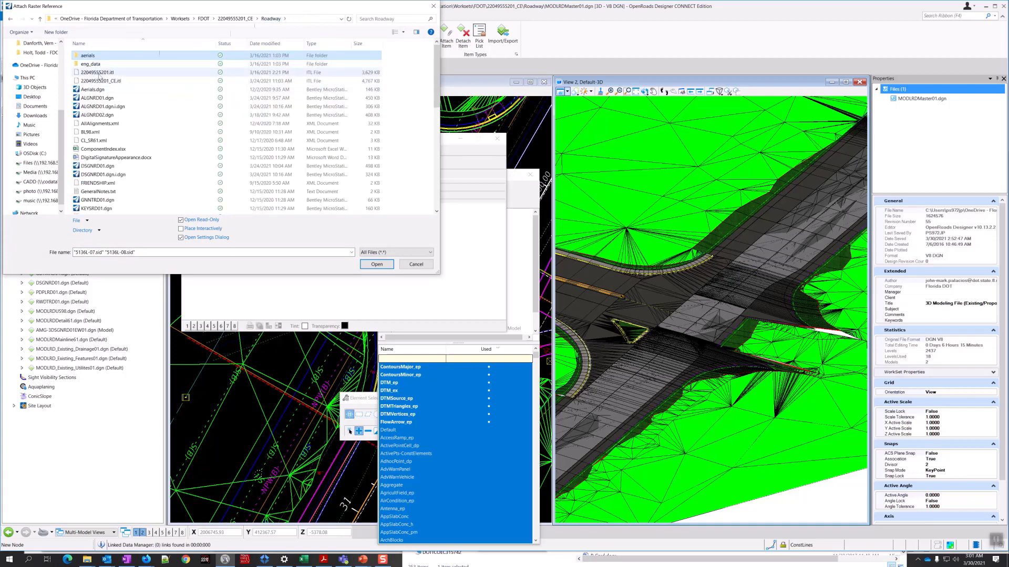
click(235, 18)
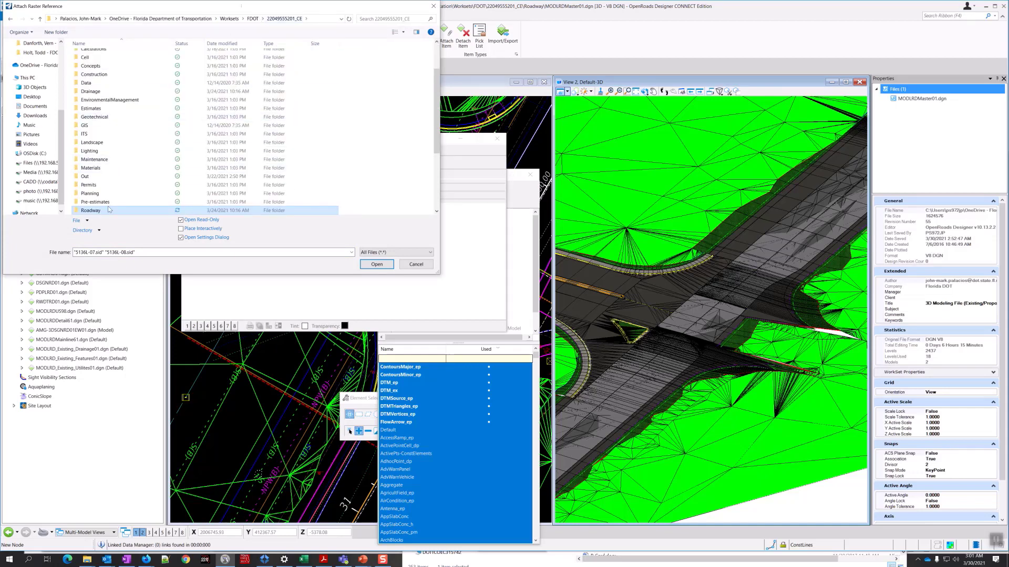
double_click(97, 211)
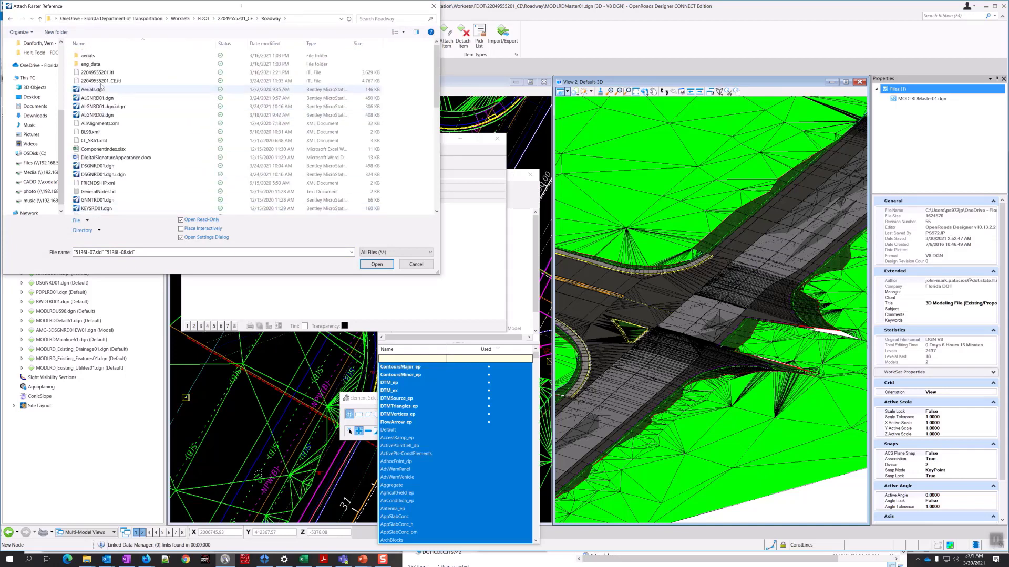
double_click(88, 55)
double_click(87, 56)
click(101, 65)
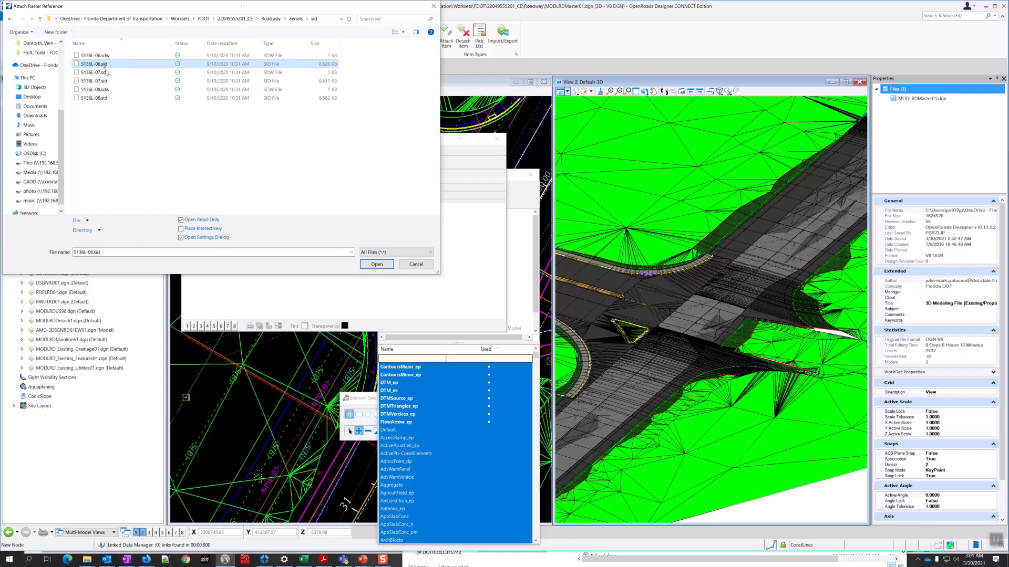
ctrl+click(95, 80)
ctrl+click(96, 98)
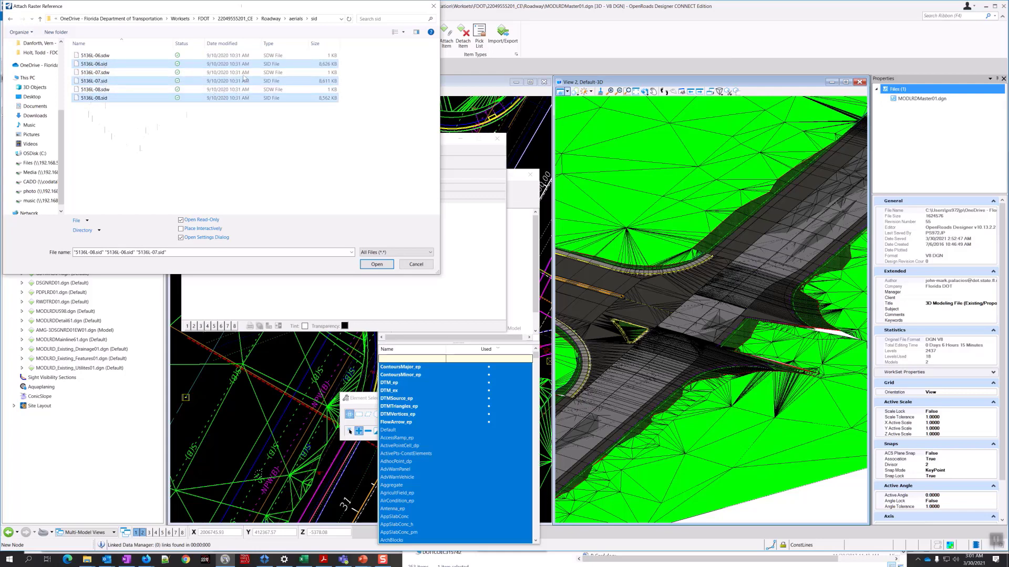
- Sort the aerial files by type in descending order and choose 5136L-06.sid, 5136L-07.sid and 5136L-08.sid for attachment
click(281, 44)
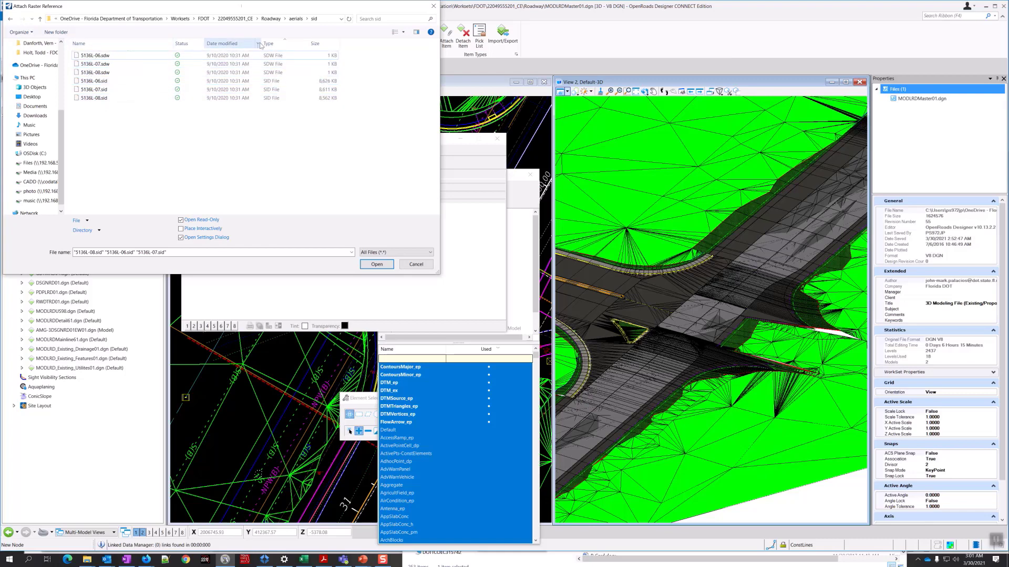
click(278, 44)
drag(119, 59, 103, 75)
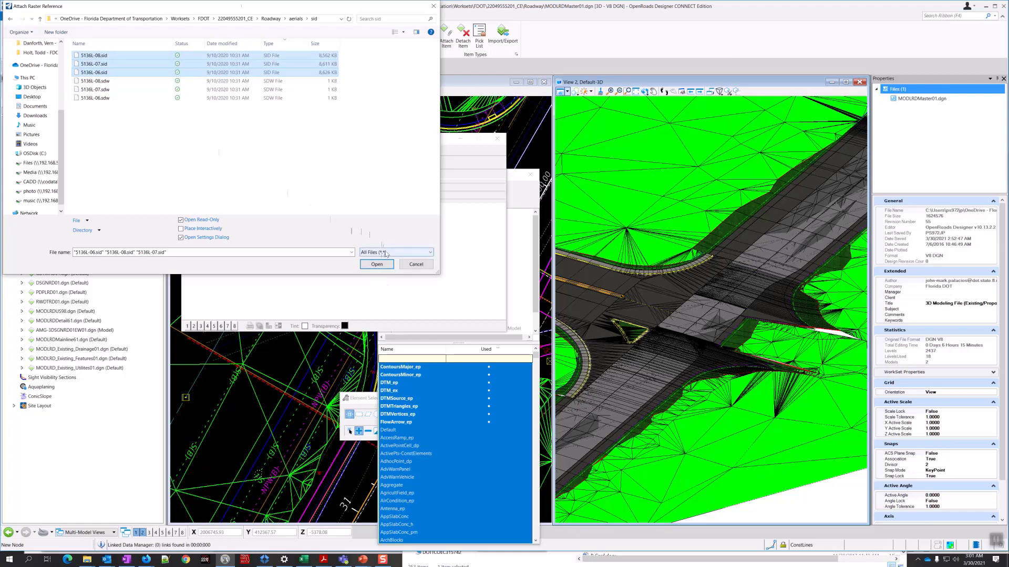
click(376, 264)
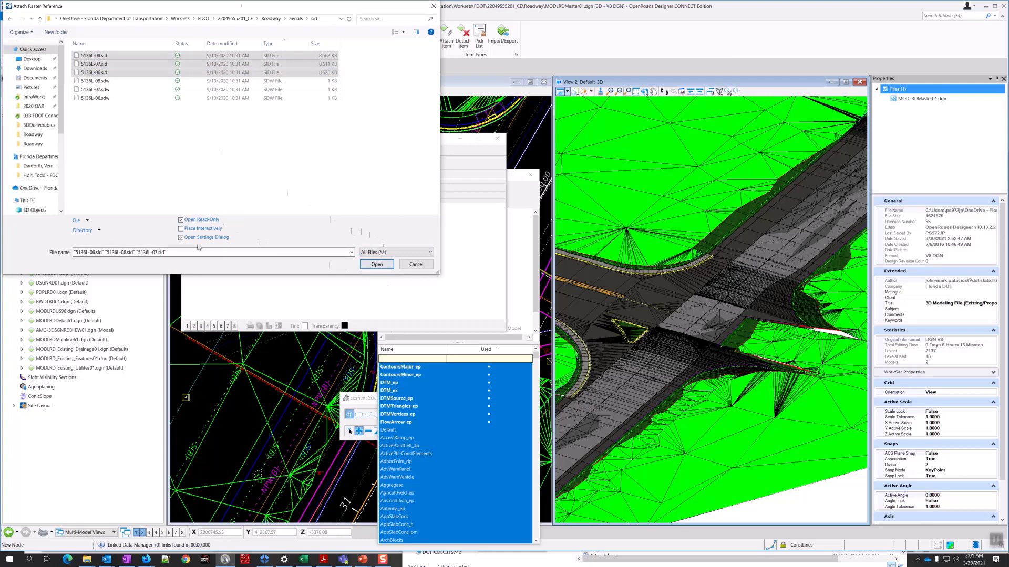
click(377, 266)
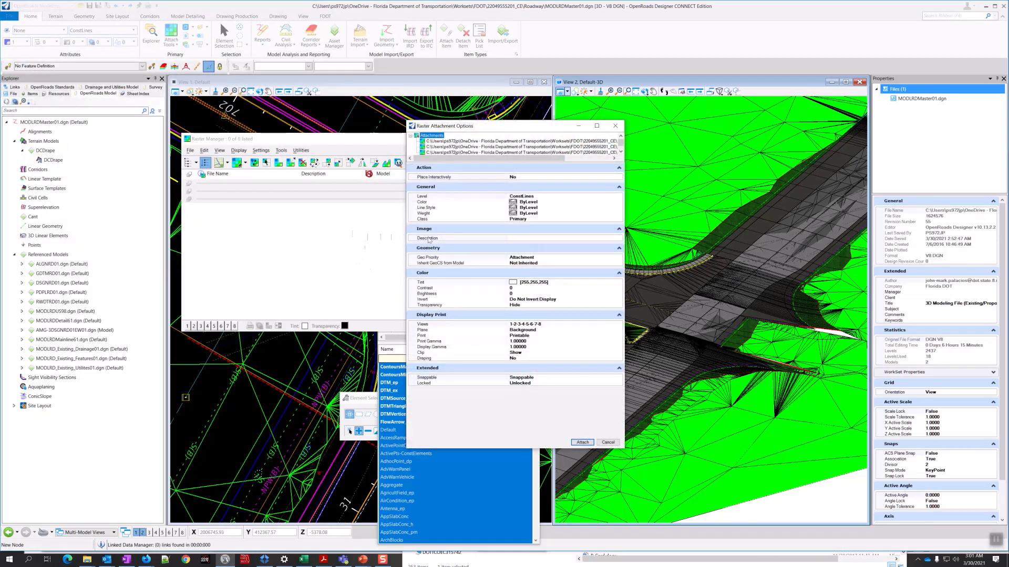
- Set Draping to Yes for all three aerial images in the raster attachment options
drag(526, 129, 465, 124)
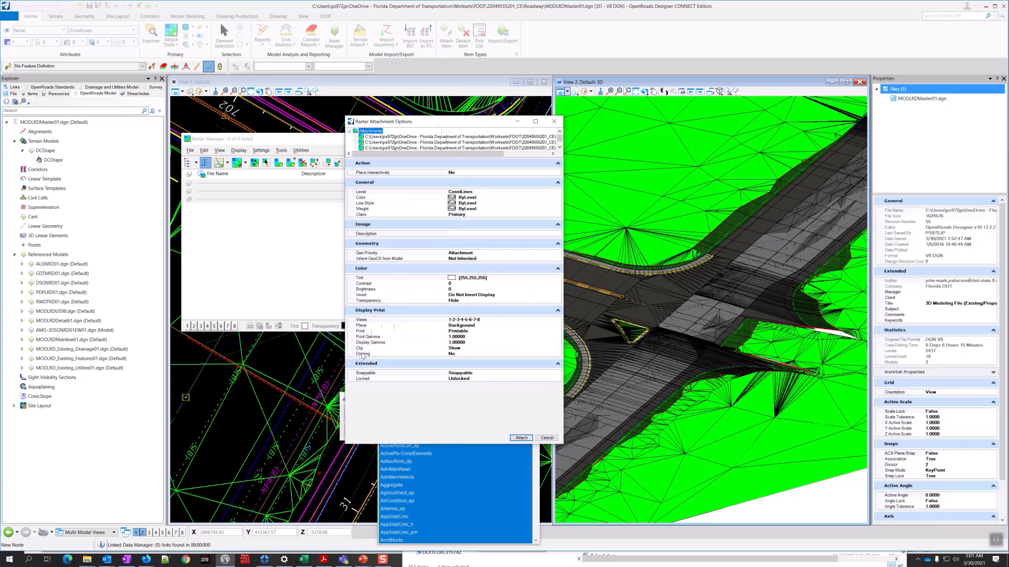
click(363, 354)
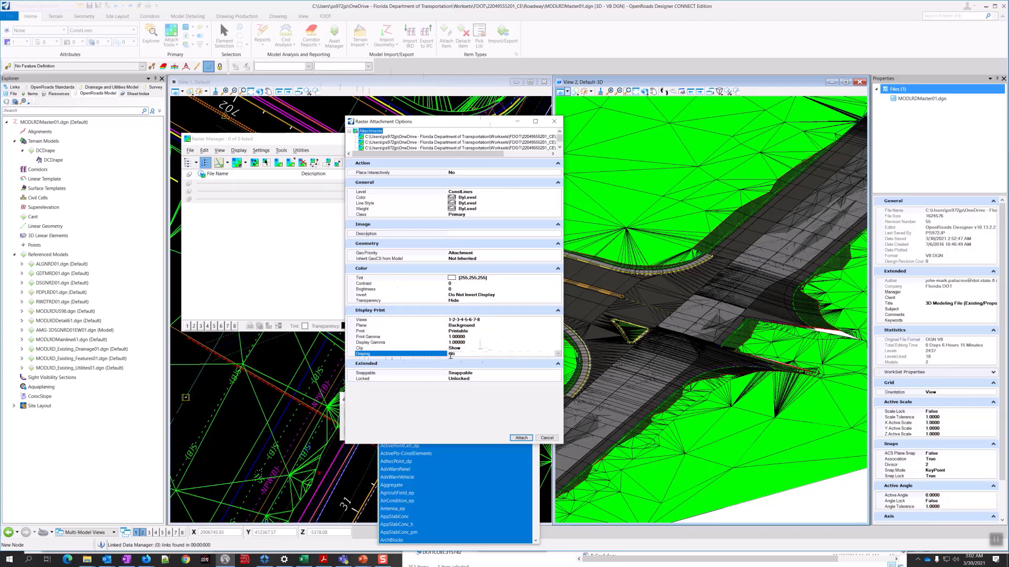
click(558, 354)
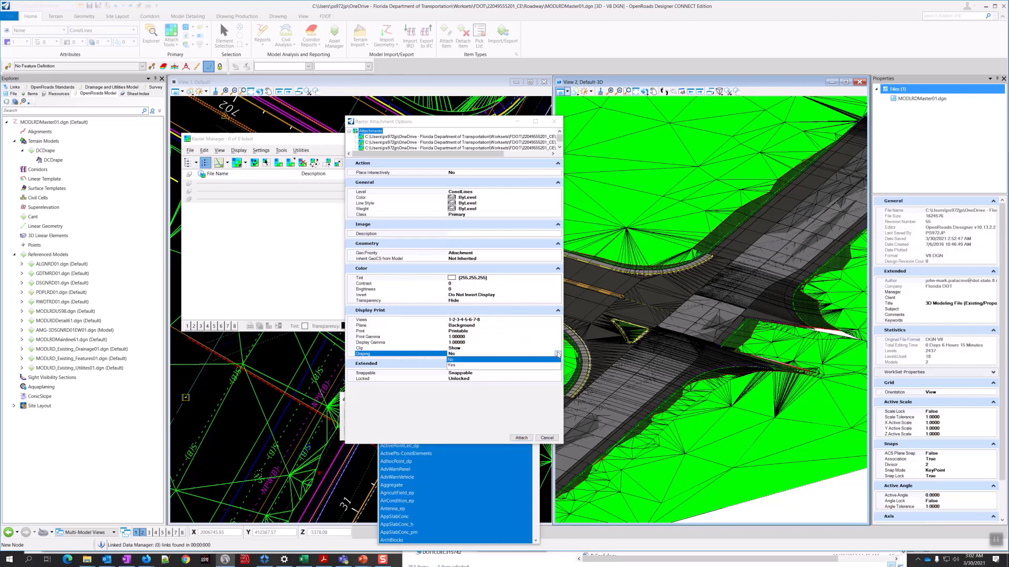
click(453, 365)
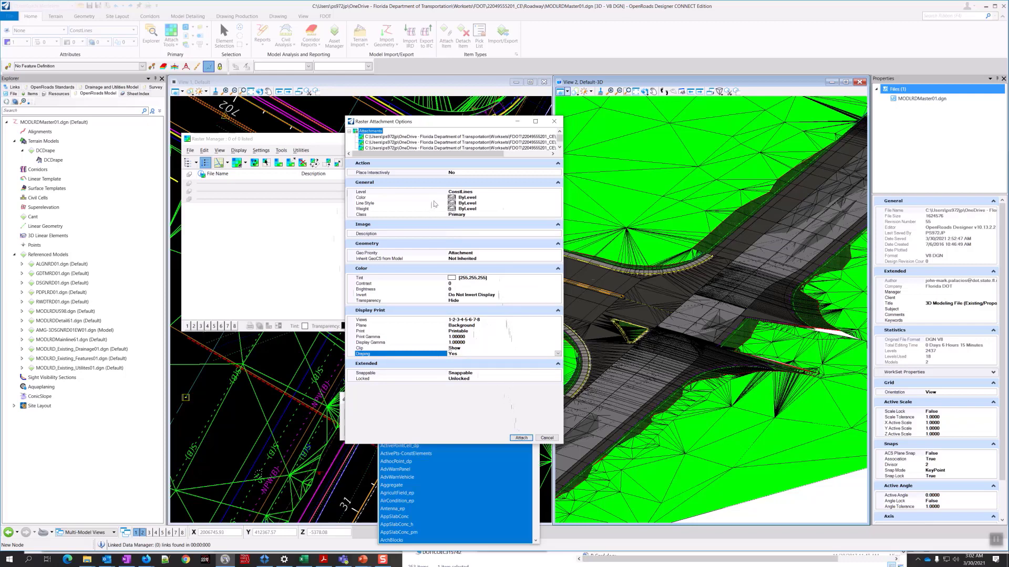
- Try to assign the DTMTriangles level in the raster attachment options, and attach the three aerial images
click(455, 193)
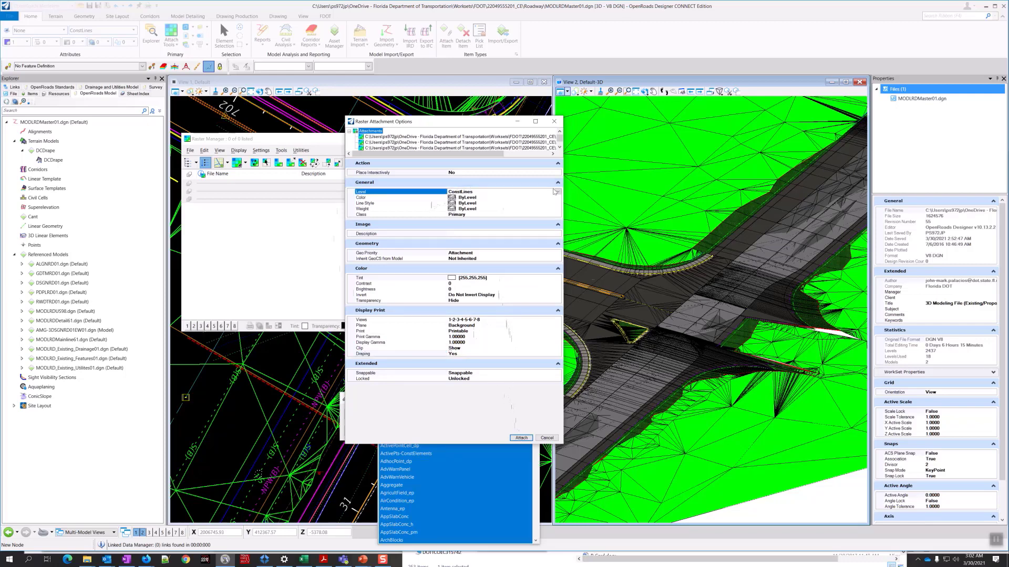
click(558, 193)
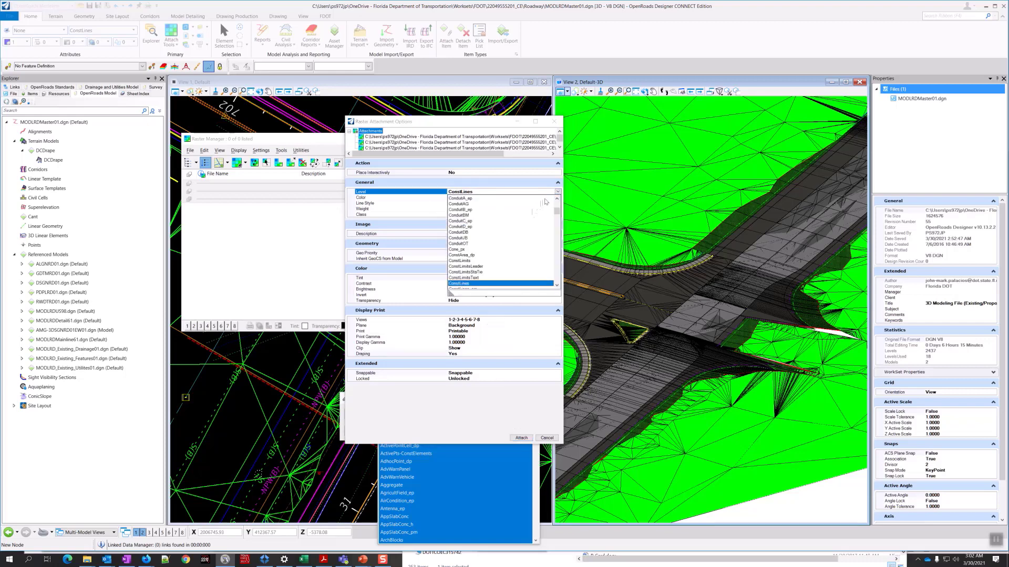
drag(557, 211, 558, 221)
click(558, 242)
click(558, 242)
click(558, 243)
click(559, 244)
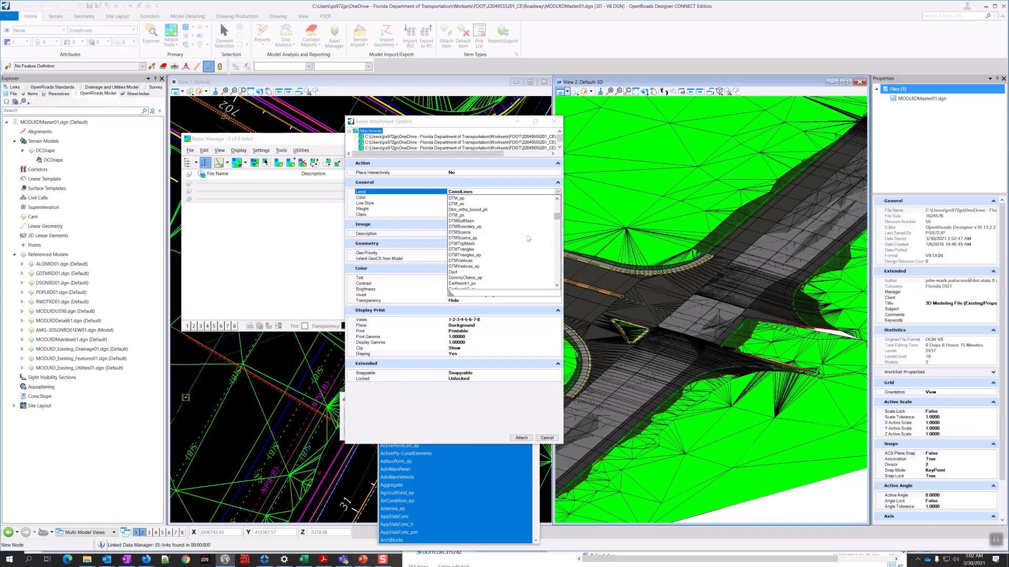
scroll(523, 239, down, 1)
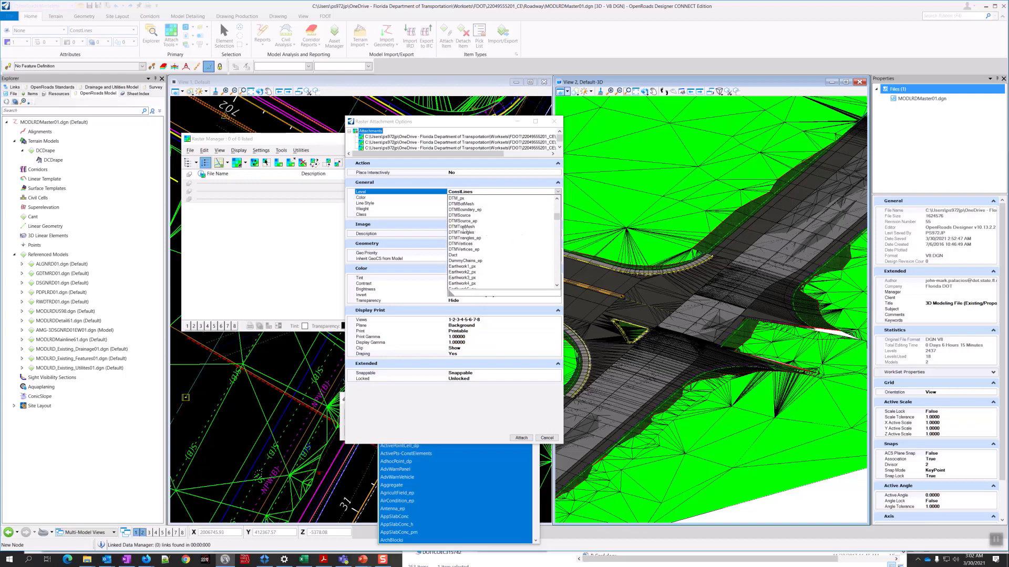
click(558, 192)
click(557, 193)
scroll(501, 238, down, 3)
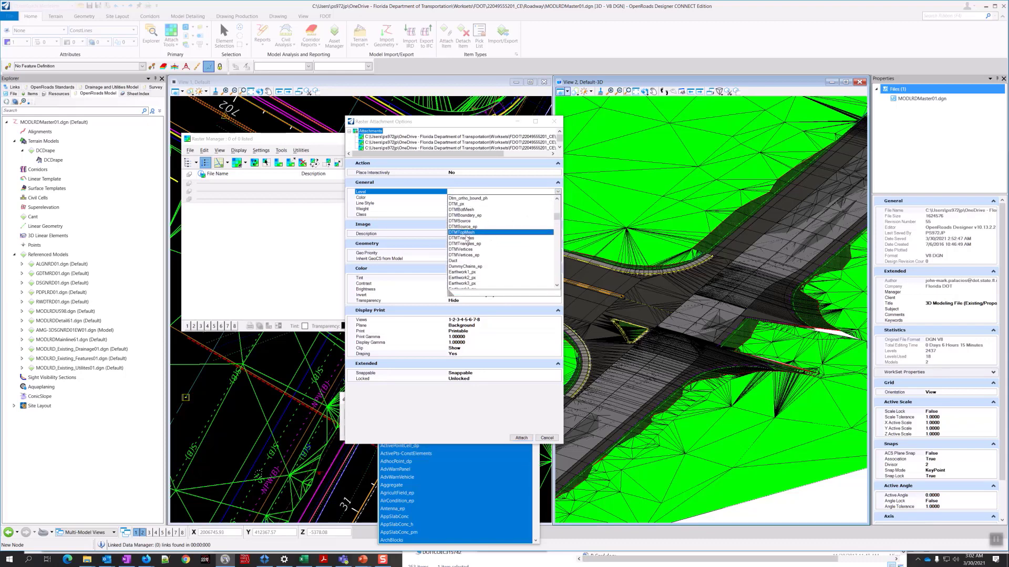
click(461, 239)
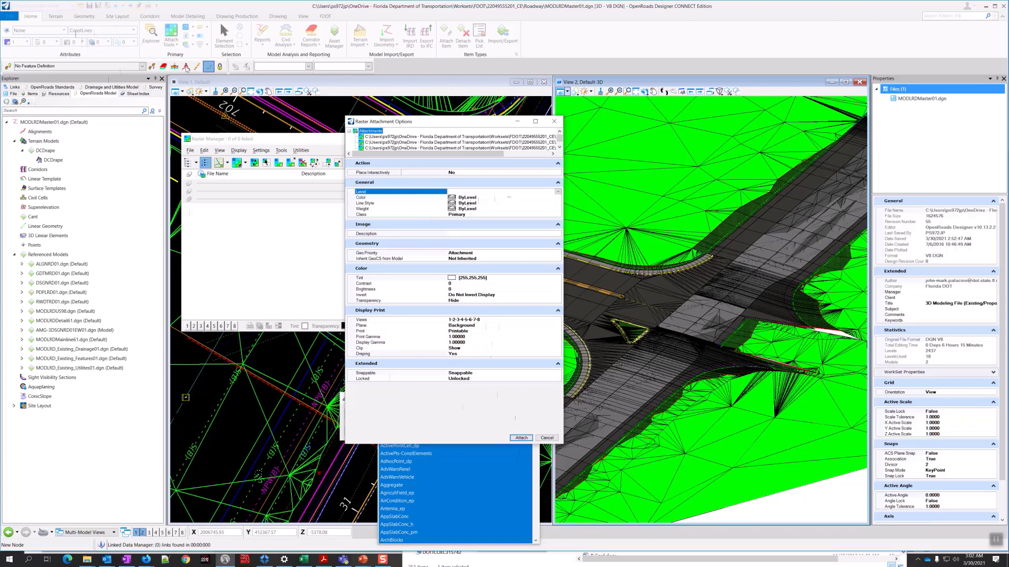
click(518, 438)
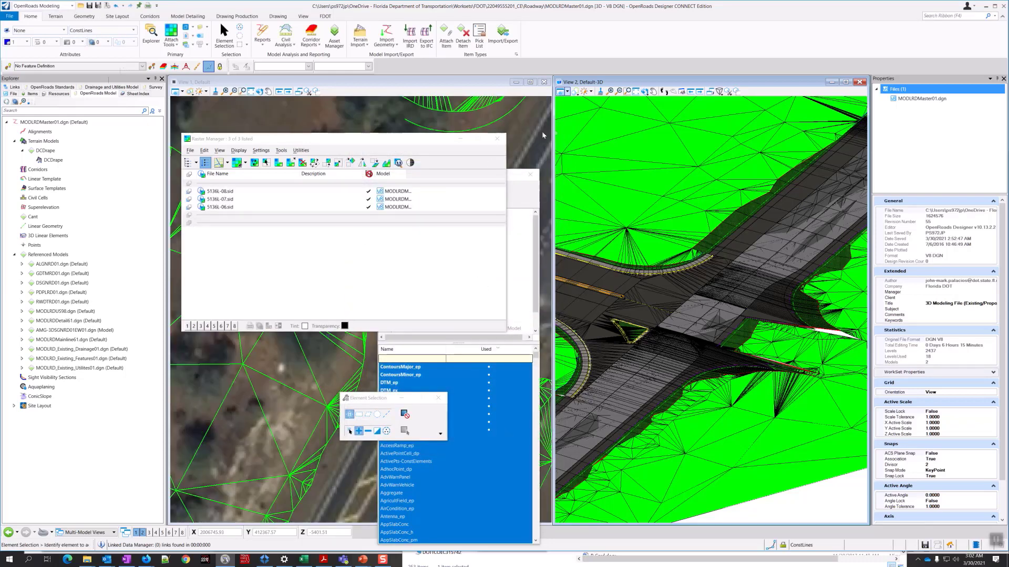
- Clear the Raster Manager and Level Display windows off the 3D view and examine the aerial coverage in both views
drag(381, 143, 565, 201)
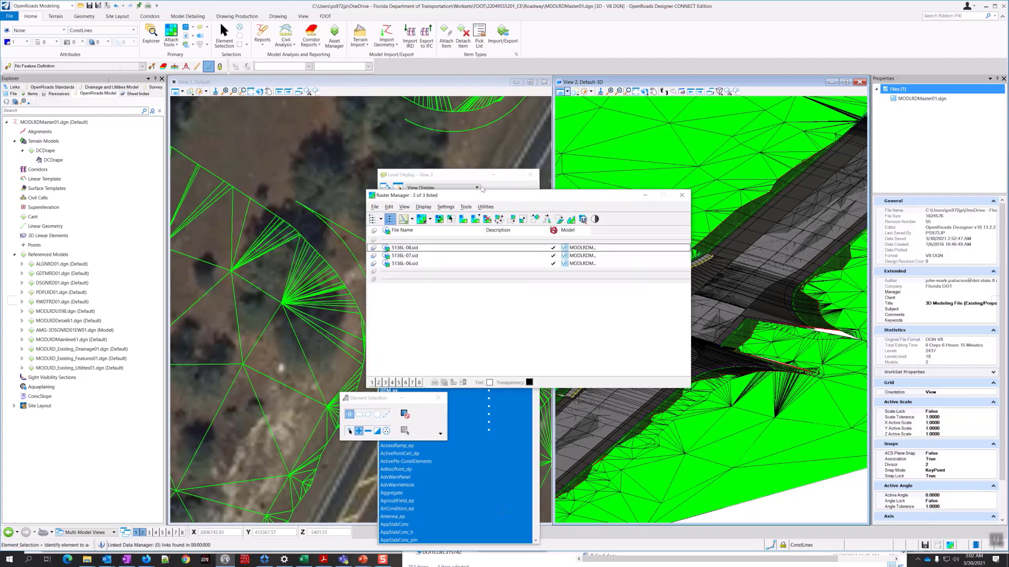
scroll(380, 155, down, 3)
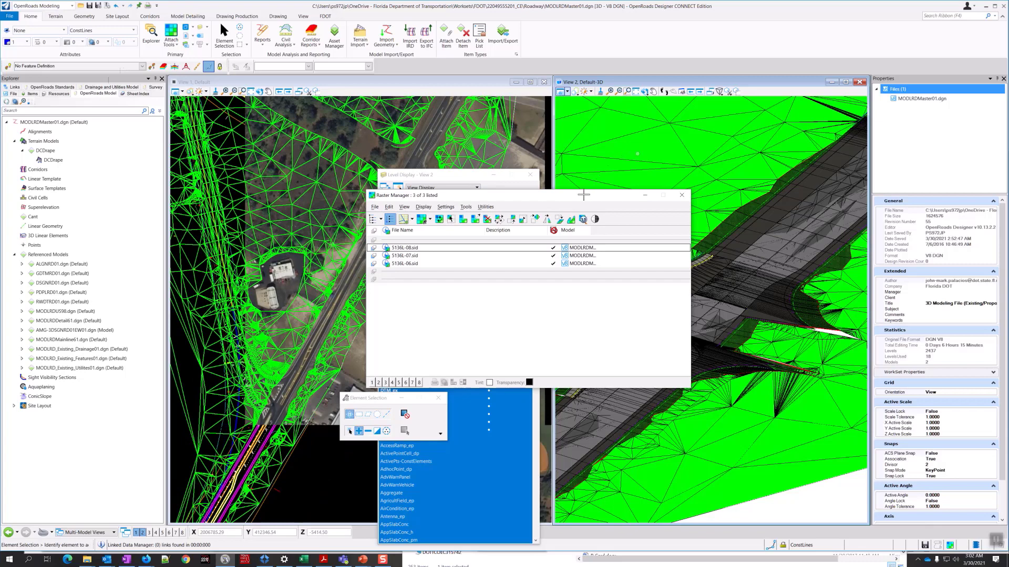
drag(584, 197, 432, 308)
scroll(643, 219, down, 4)
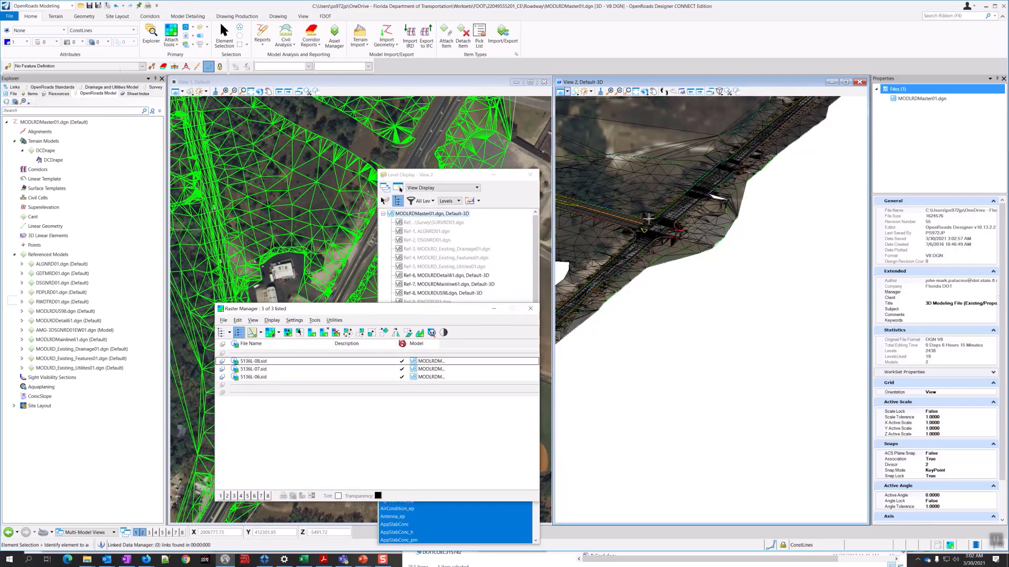
middle_drag(599, 246, 720, 336)
drag(417, 176, 530, 257)
scroll(397, 210, down, 4)
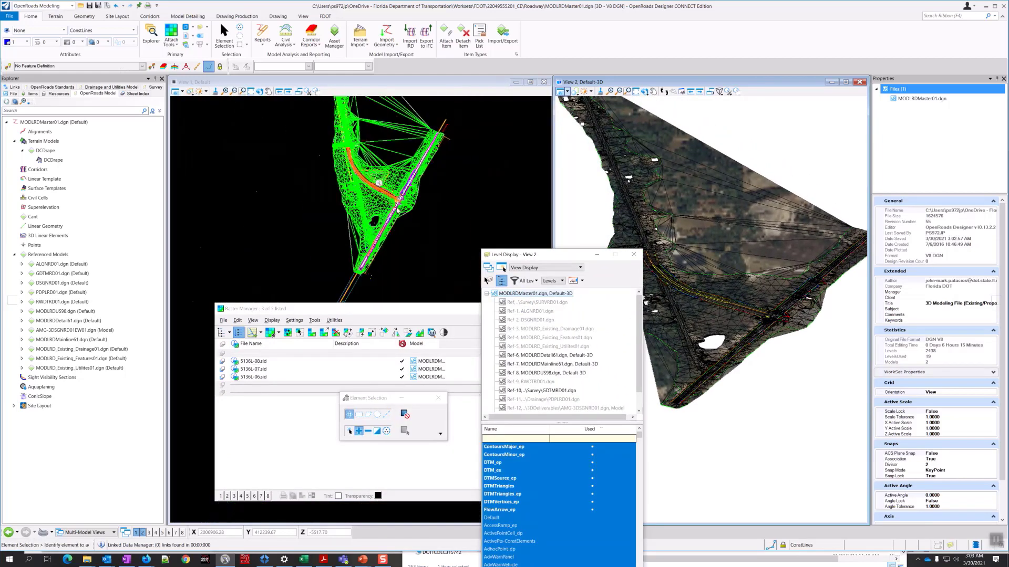
scroll(395, 206, up, 3)
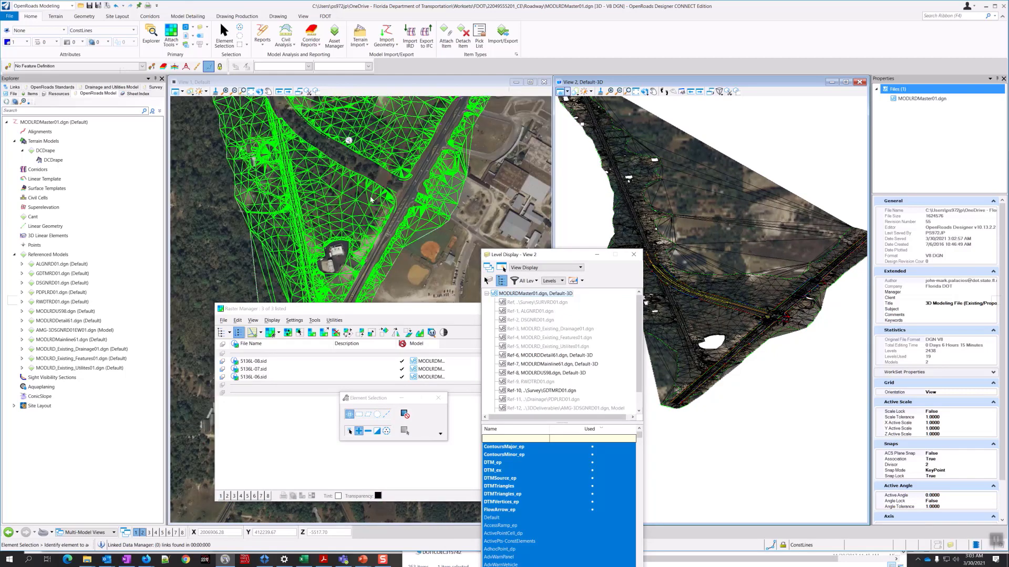
scroll(754, 322, up, 2)
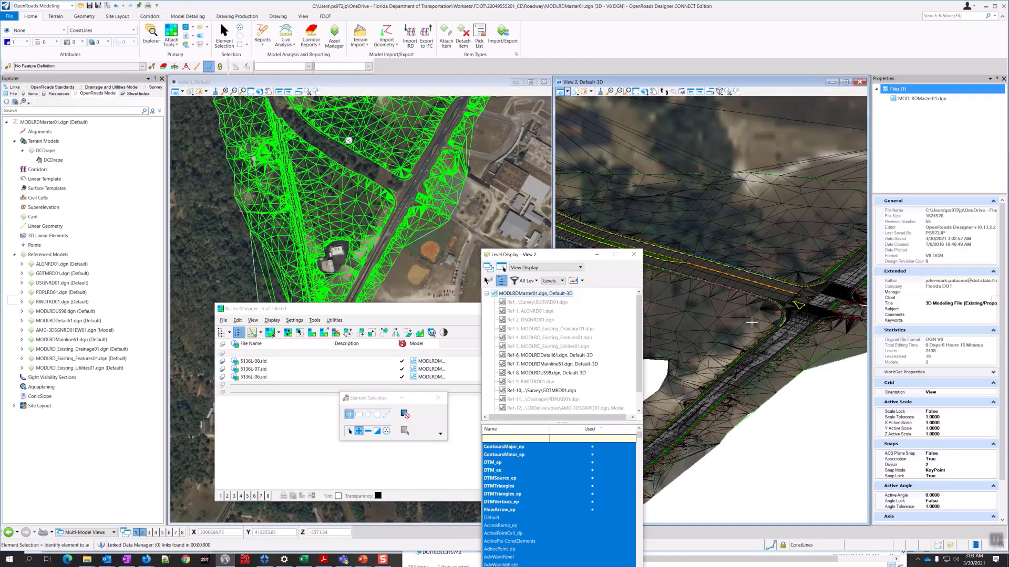
drag(558, 255, 311, 183)
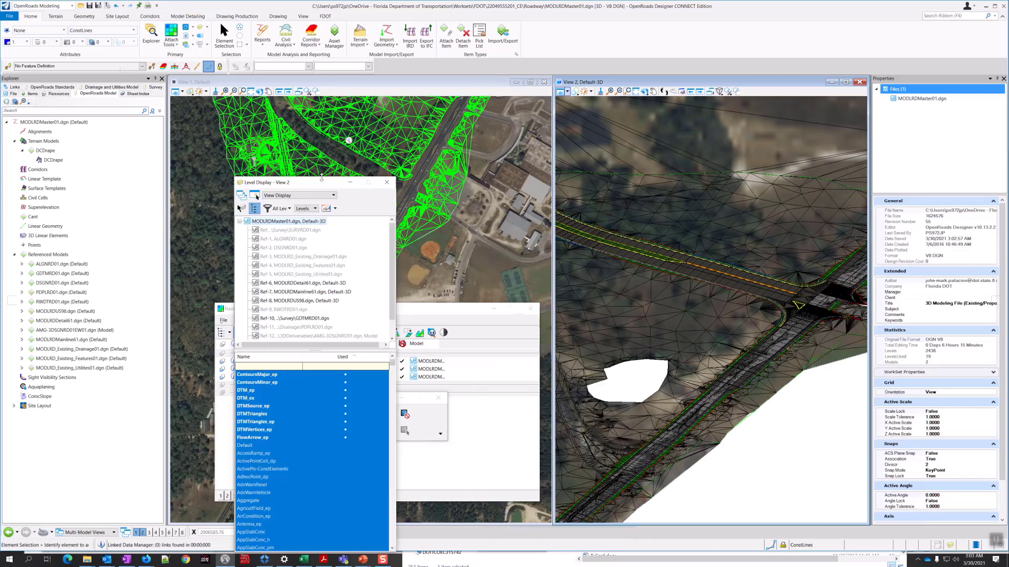
scroll(617, 375, up, 2)
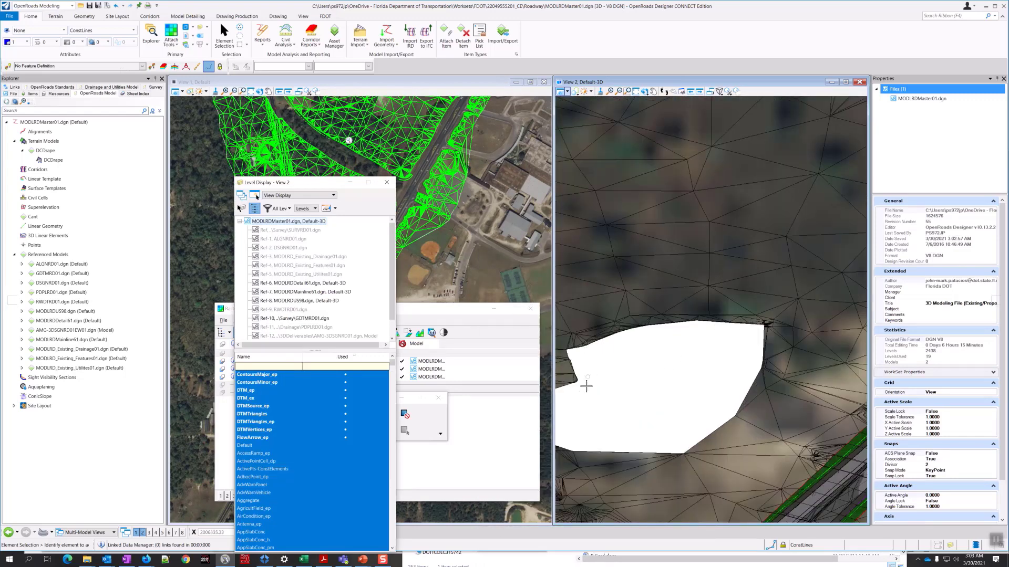
scroll(718, 380, down, 2)
scroll(718, 380, down, 2)
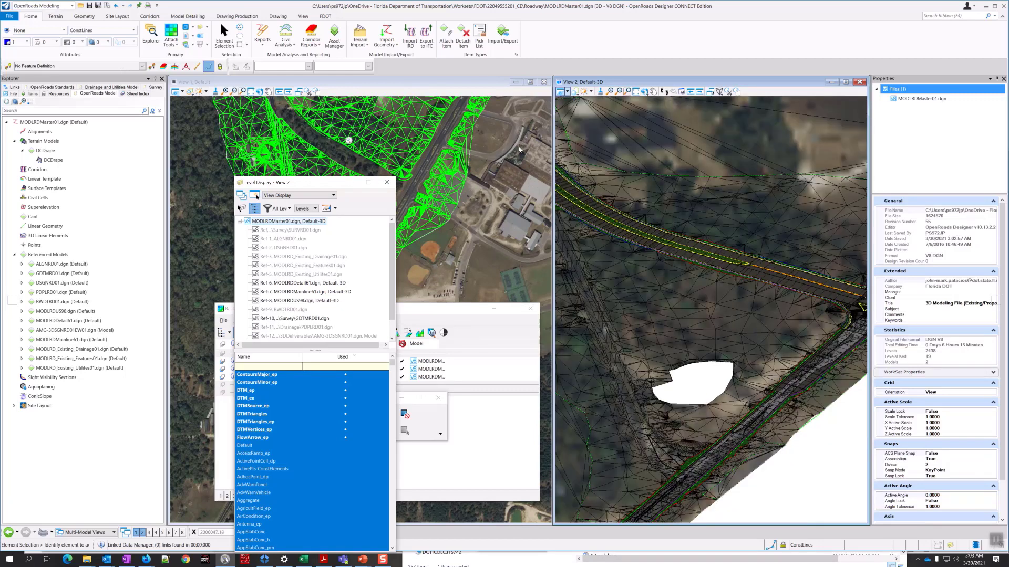
- Rotate the 3D view with the Dynamic method to examine the draped aerials around the terrain hole and the roadway intersection
click(645, 92)
click(683, 103)
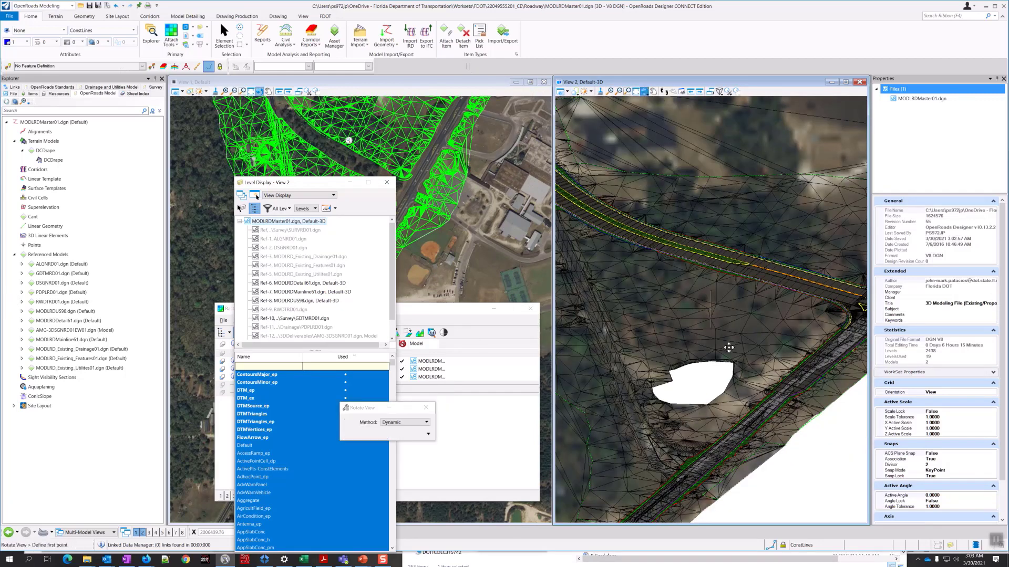
click(711, 310)
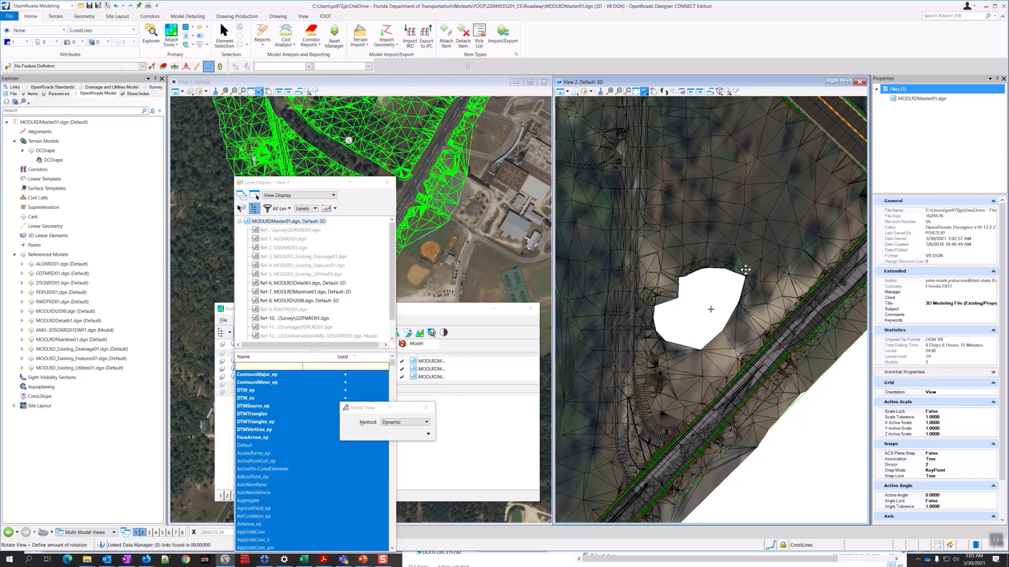
click(765, 150)
click(793, 318)
click(669, 364)
scroll(669, 364, up, 3)
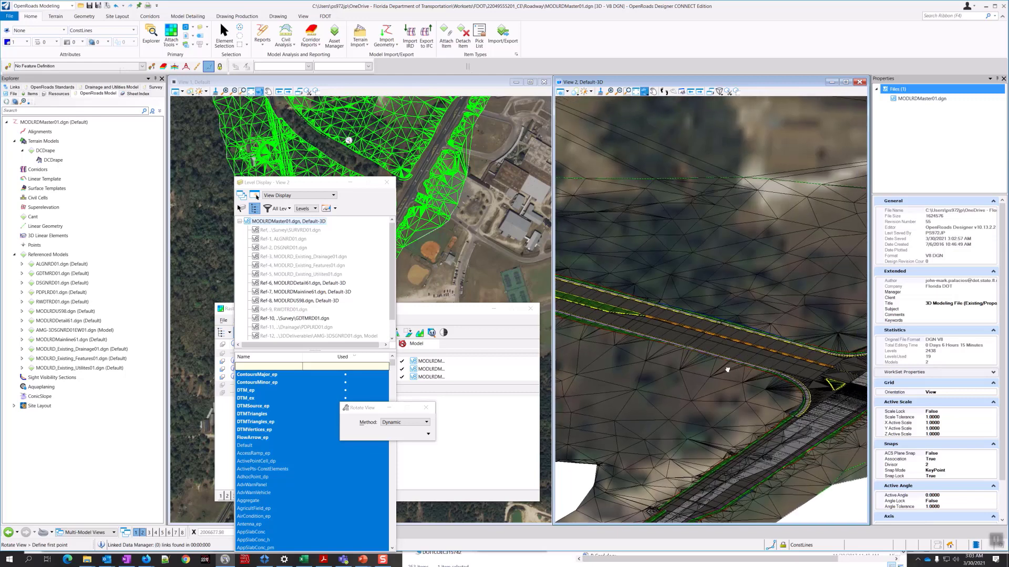
middle_drag(750, 358, 703, 374)
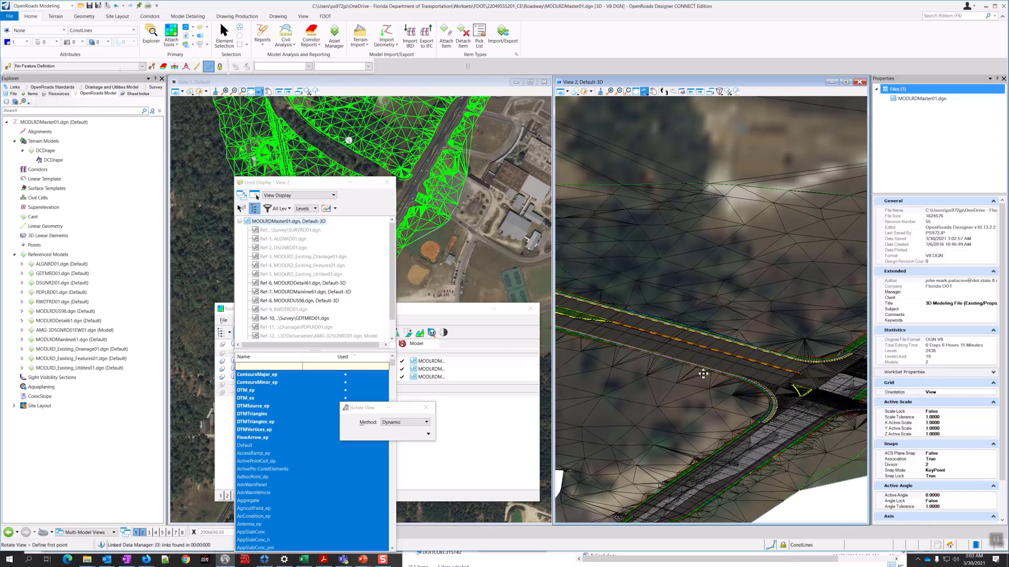
- Try the Smooth display style on the 3D view
click(567, 92)
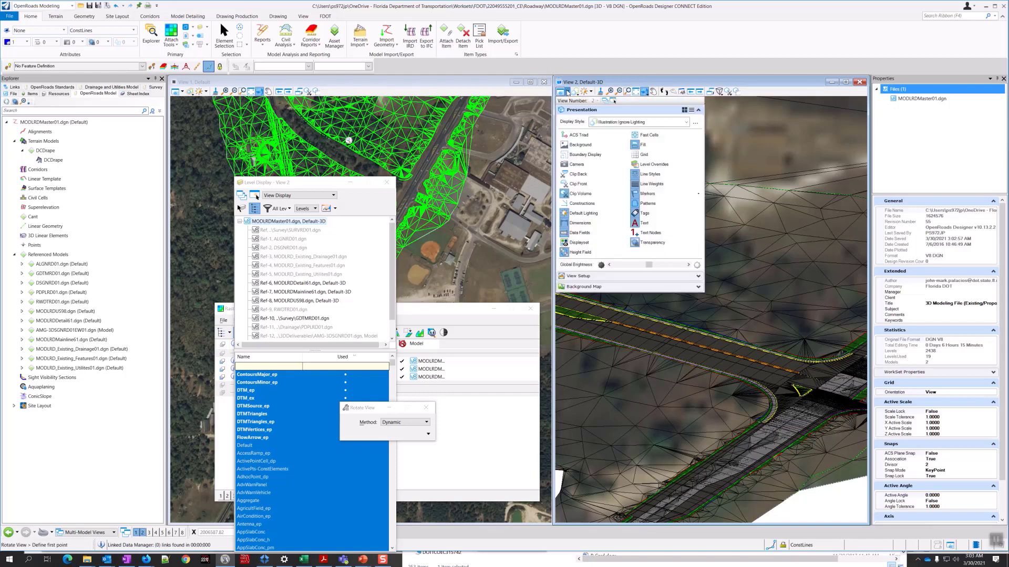
click(686, 122)
scroll(688, 182, down, 2)
scroll(687, 181, up, 2)
scroll(685, 164, down, 2)
click(606, 208)
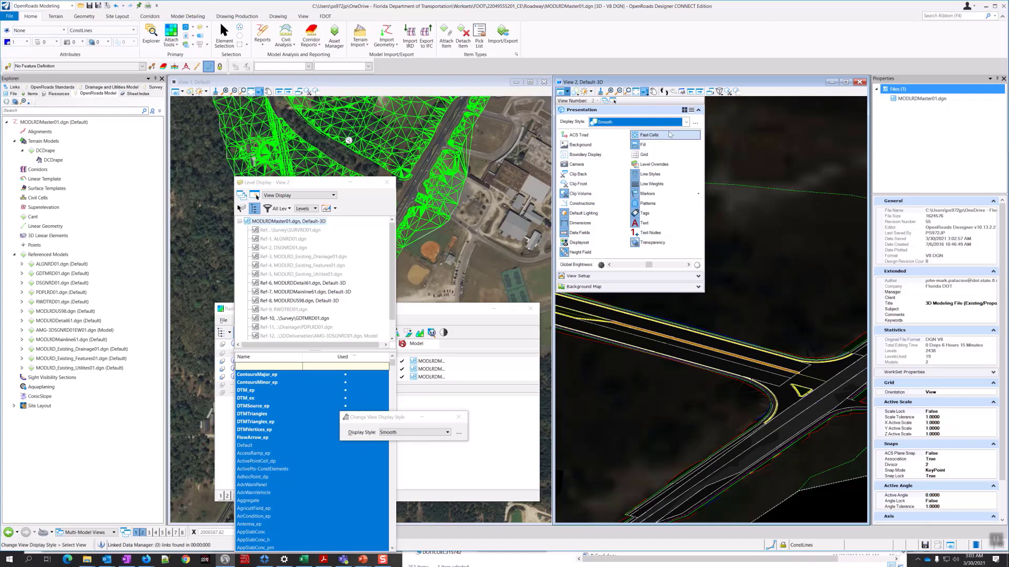
- Try the Smooth Modeling and Smooth Shadows display styles on the 3D view
click(685, 122)
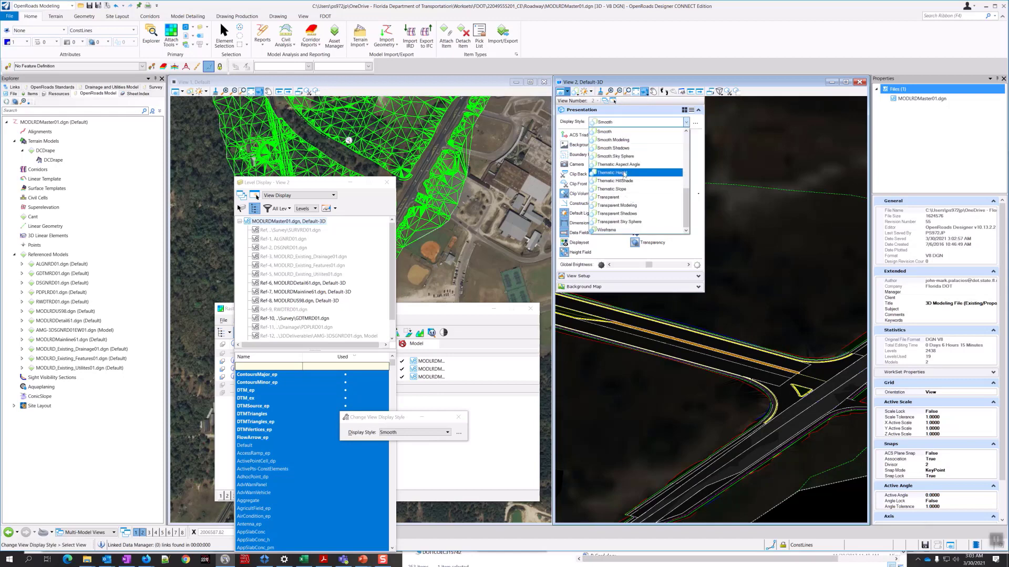
click(623, 141)
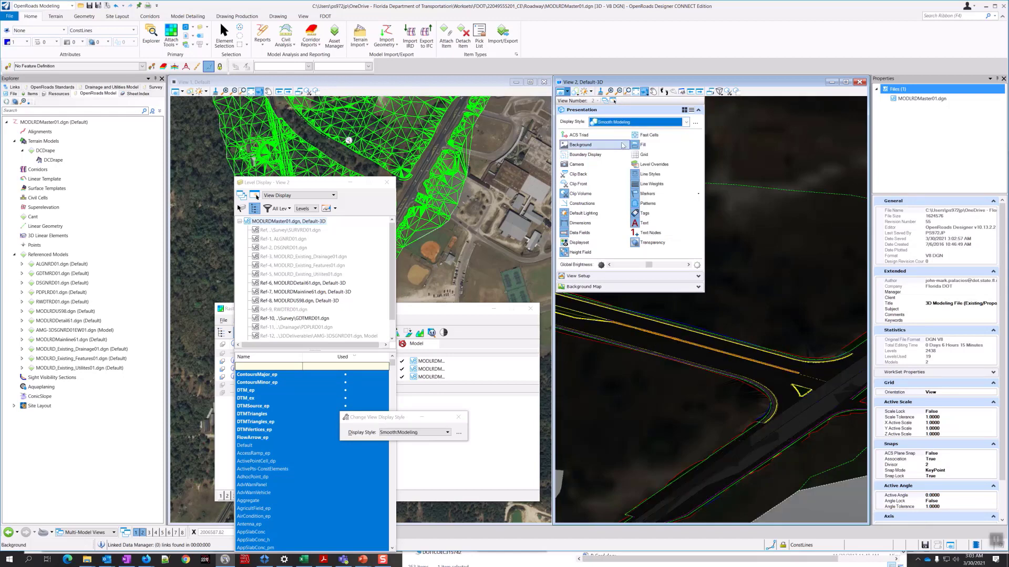
click(685, 122)
click(622, 150)
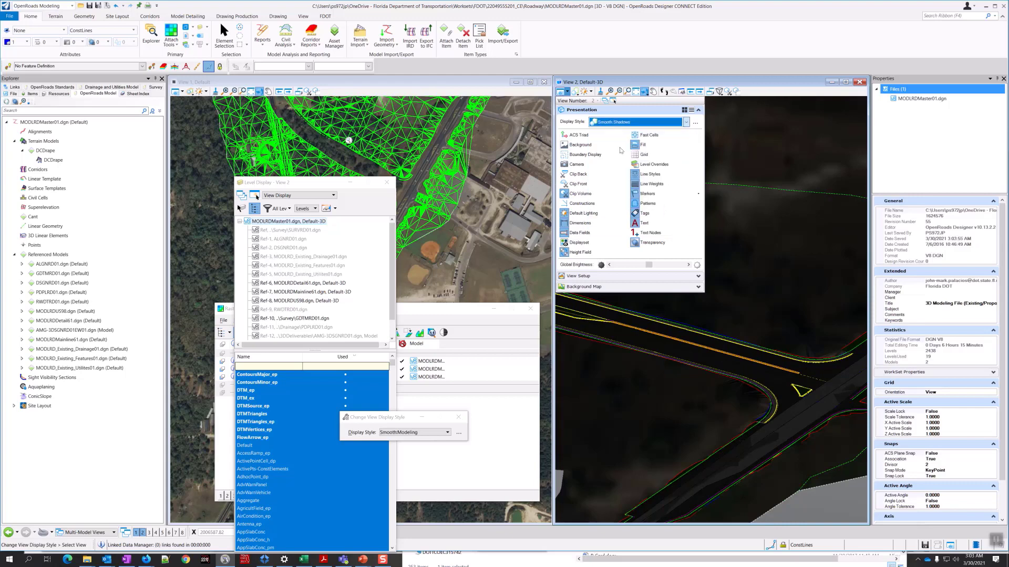
- Try the Illustration Shadows display style on the 3D view
click(633, 122)
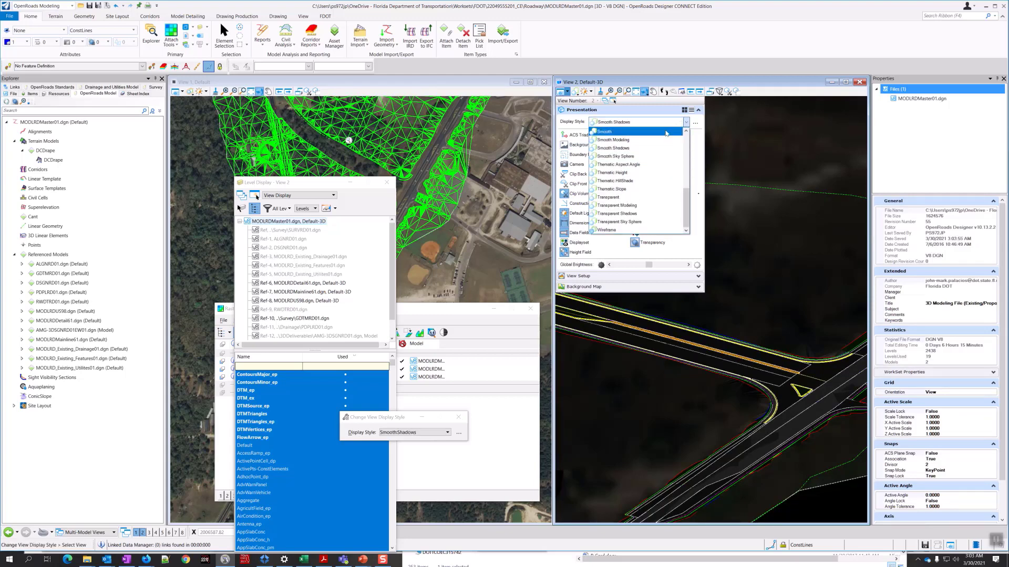
drag(686, 210, 692, 159)
click(627, 181)
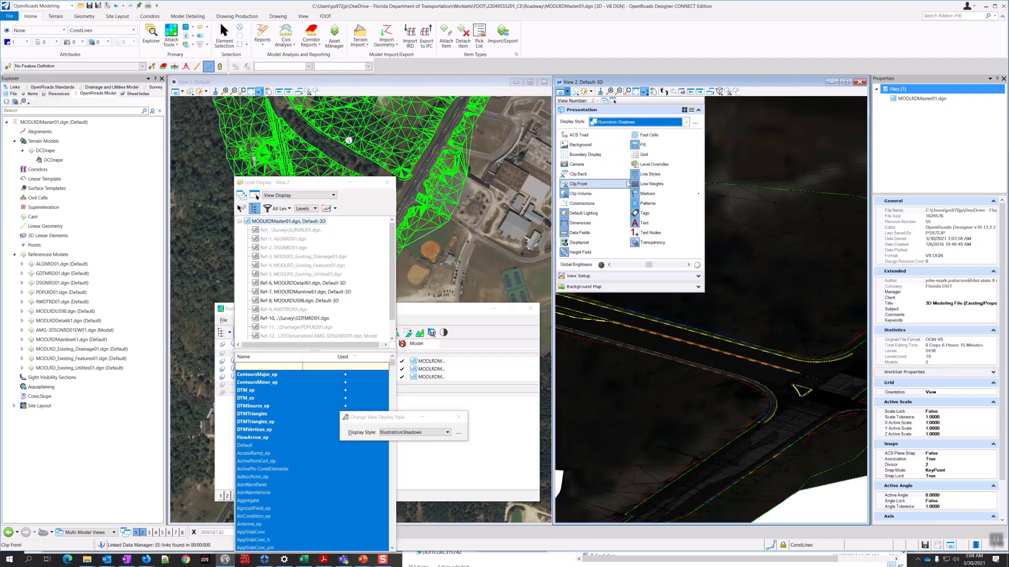
- Select the DCDrape and Existing Ground terrain models and rotate the 3D view to look down along the side road into the intersection
click(789, 268)
right_click(752, 281)
click(746, 281)
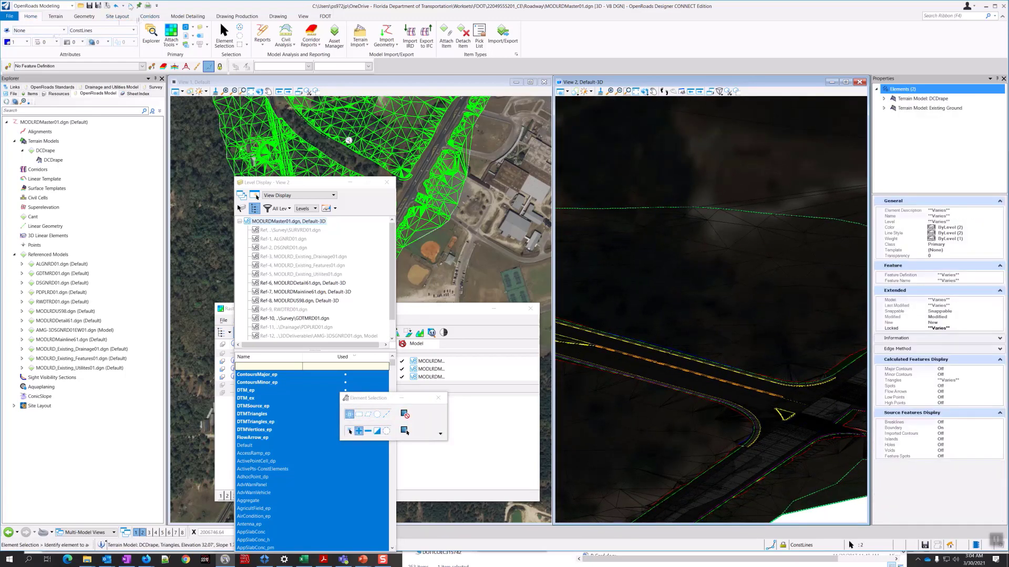
click(644, 90)
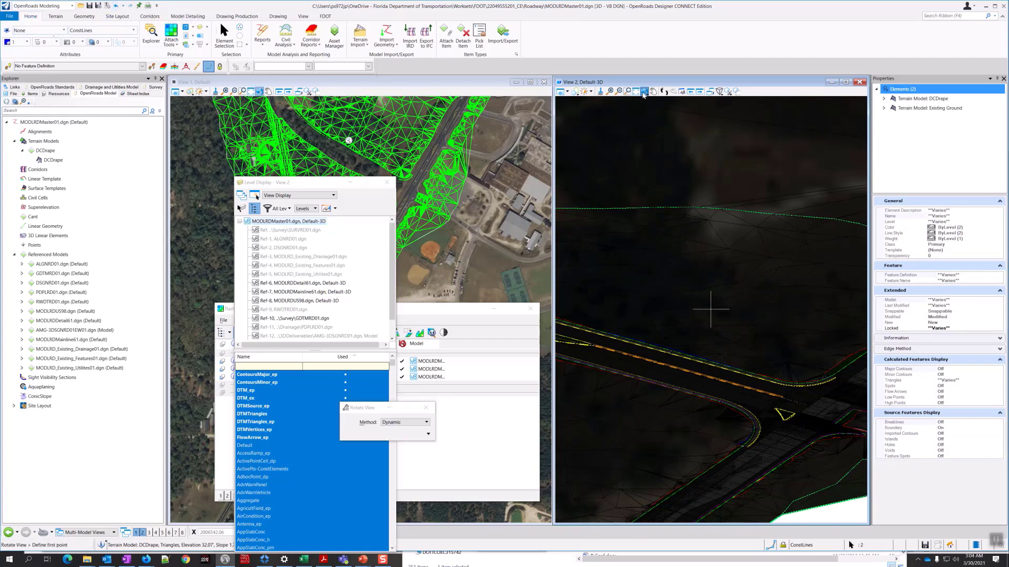
drag(727, 348, 649, 442)
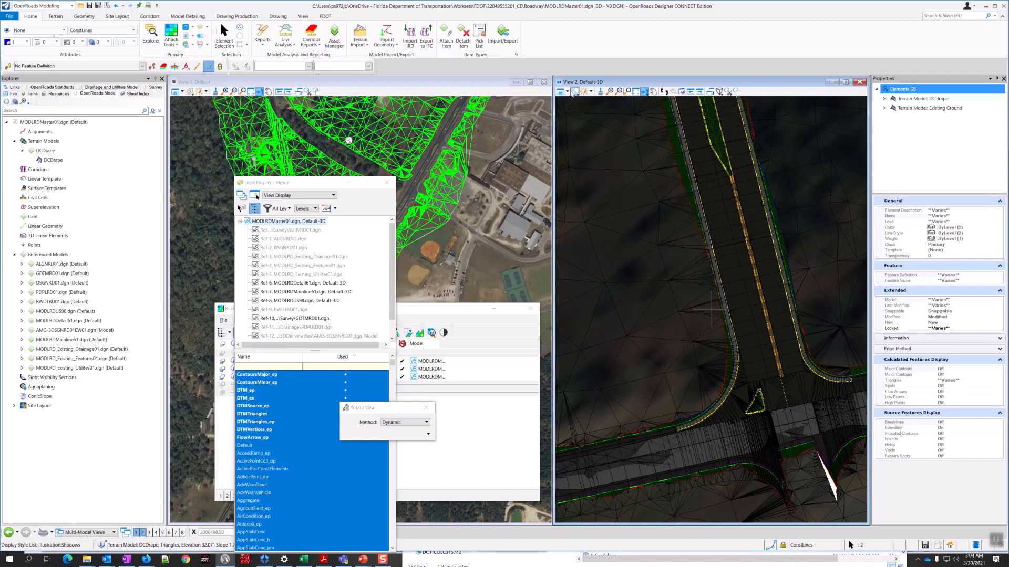
- Compare the Illustration Ignore Lighting display style on the 3D view, and switch the view to Illustration Sky Sphere
click(567, 90)
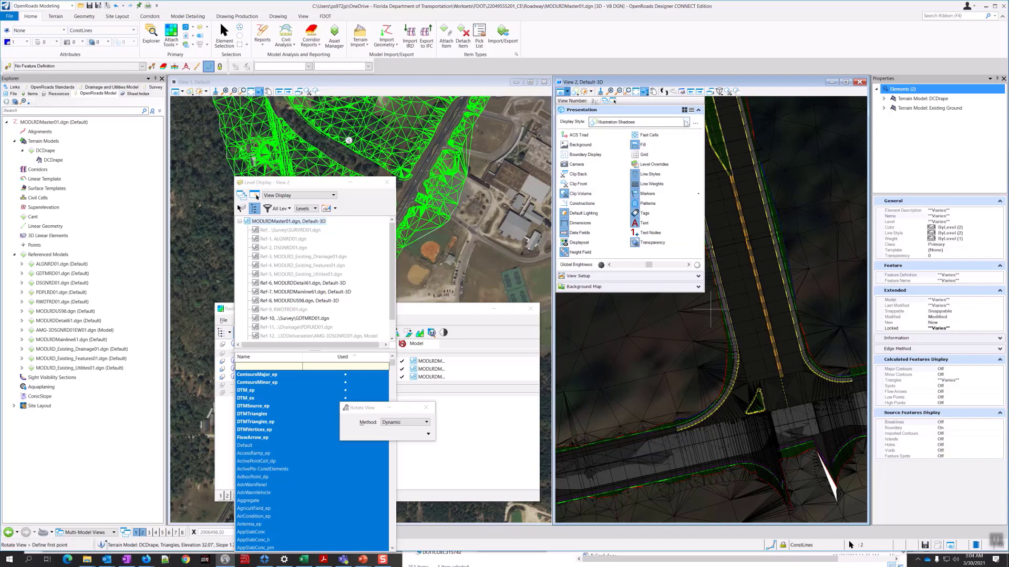
click(686, 123)
drag(687, 199, 686, 163)
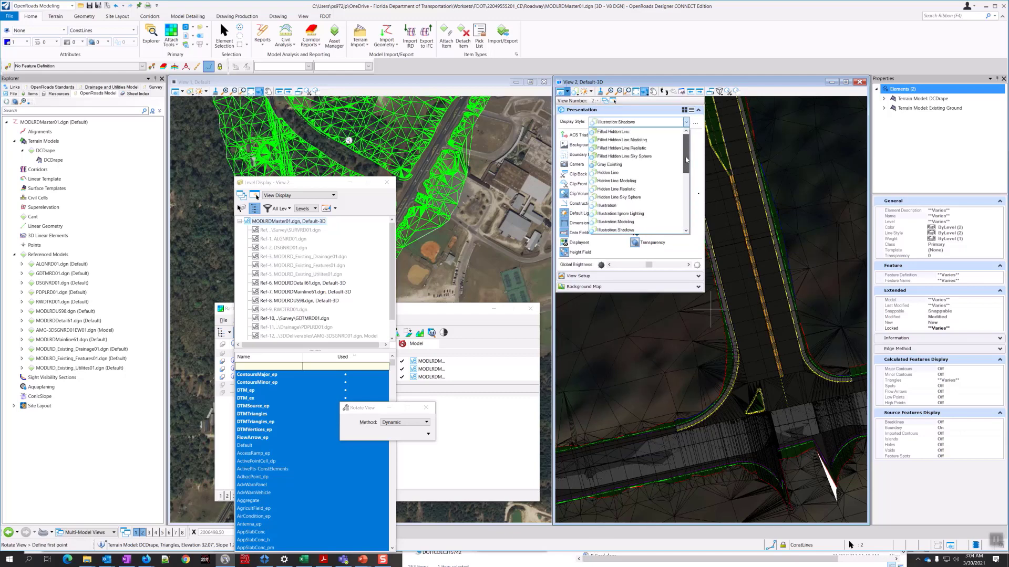
click(631, 213)
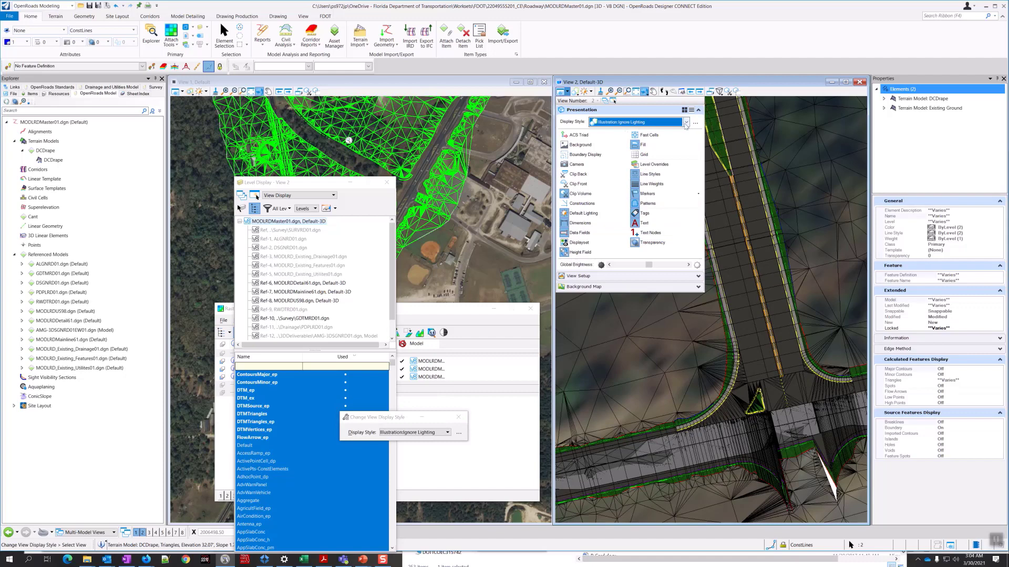
click(685, 122)
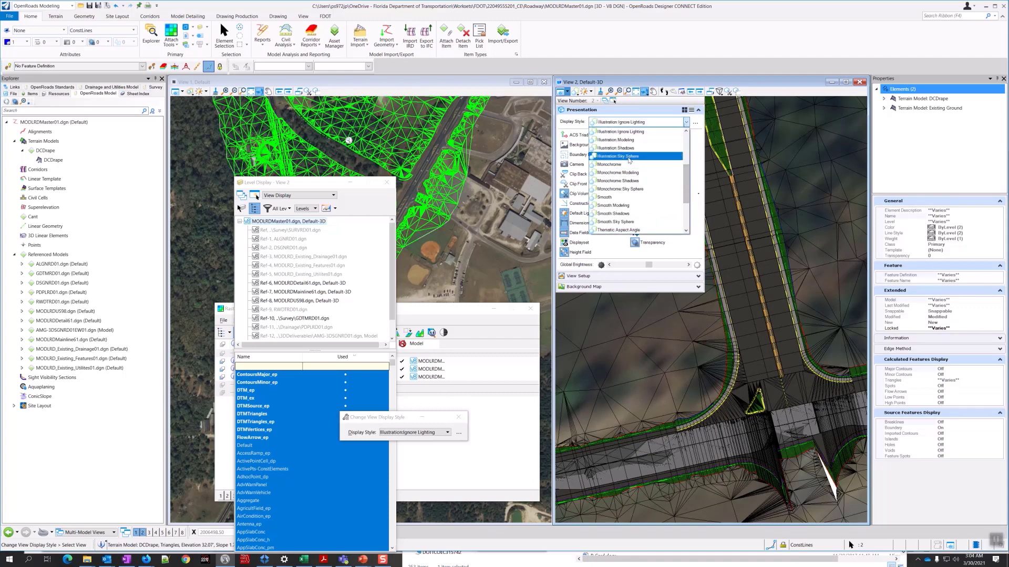
click(678, 156)
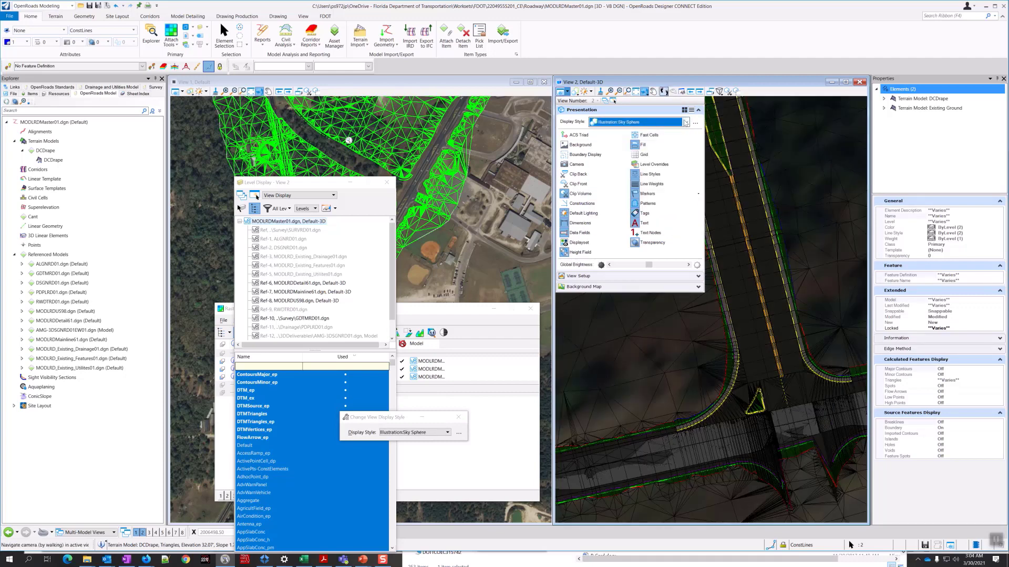
- Try the Illustration Modeling display style on the 3D view
click(686, 122)
scroll(681, 162, up, 4)
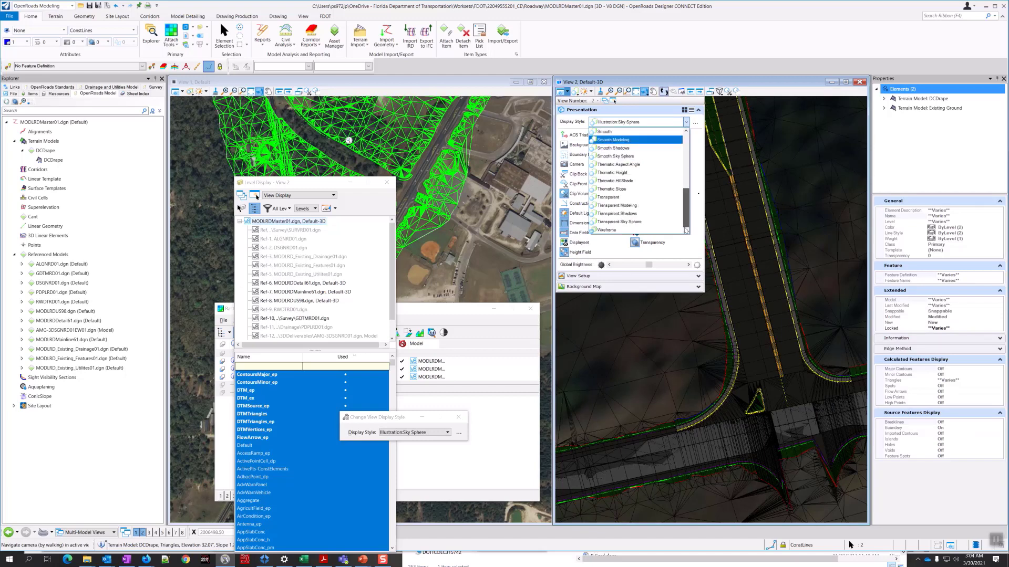
drag(688, 154, 686, 219)
drag(686, 218, 686, 208)
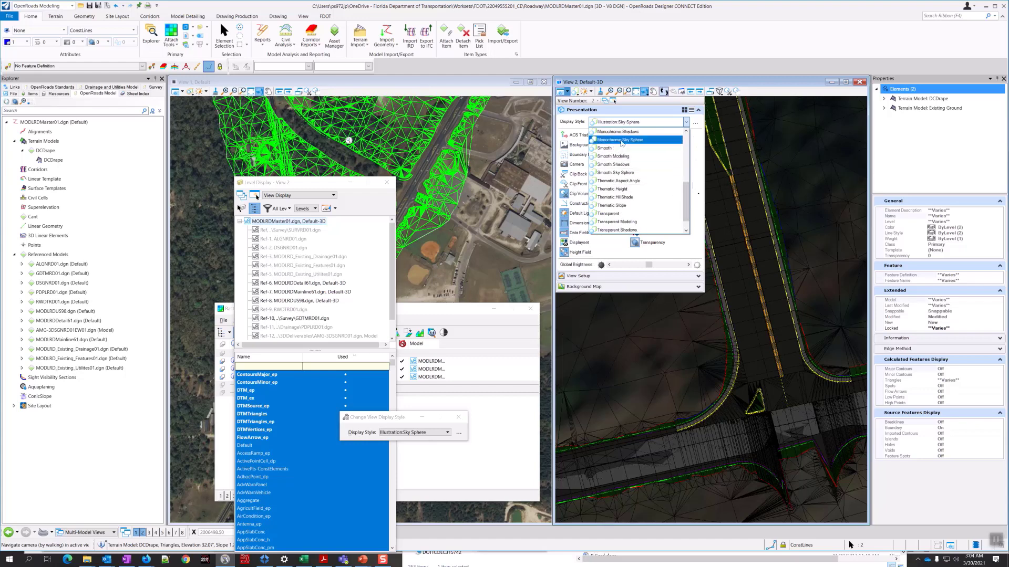
scroll(655, 177, up, 2)
scroll(656, 177, up, 3)
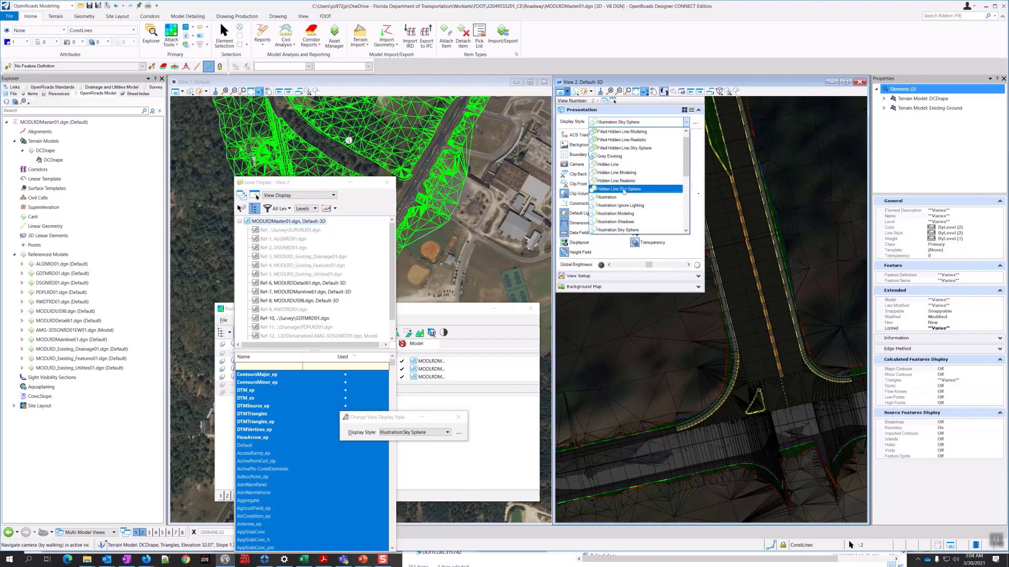
click(610, 214)
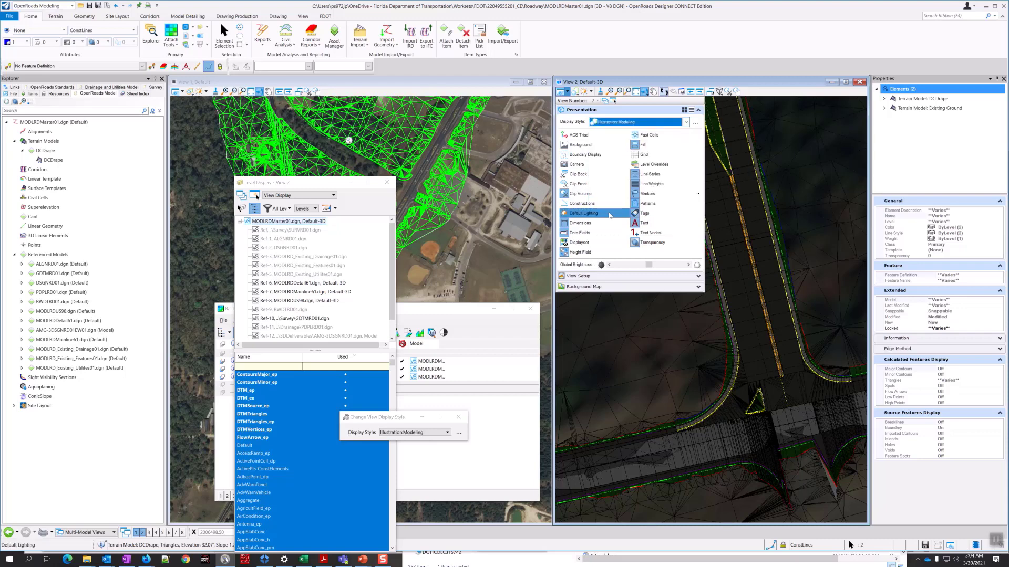
- Set the 3D view's display style to Illustration Ignore Lighting and close the view attributes
click(685, 122)
scroll(631, 176, up, 3)
scroll(631, 171, down, 3)
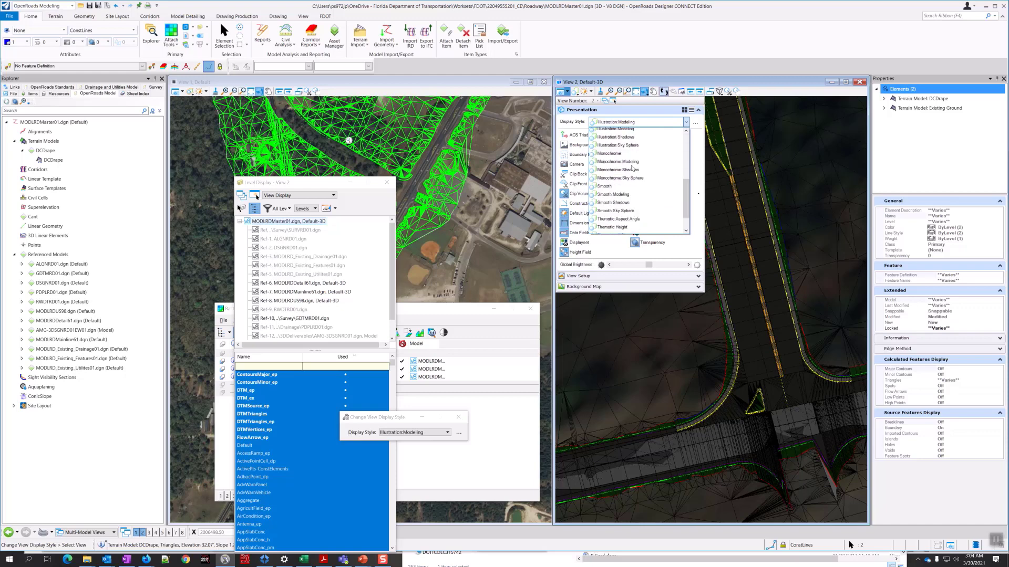
scroll(631, 165, up, 1)
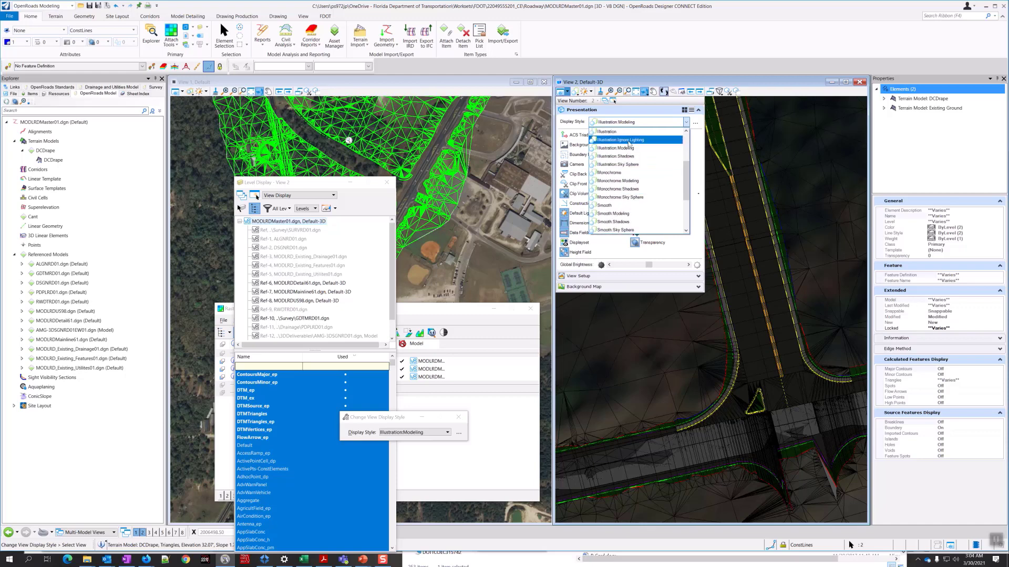
click(629, 131)
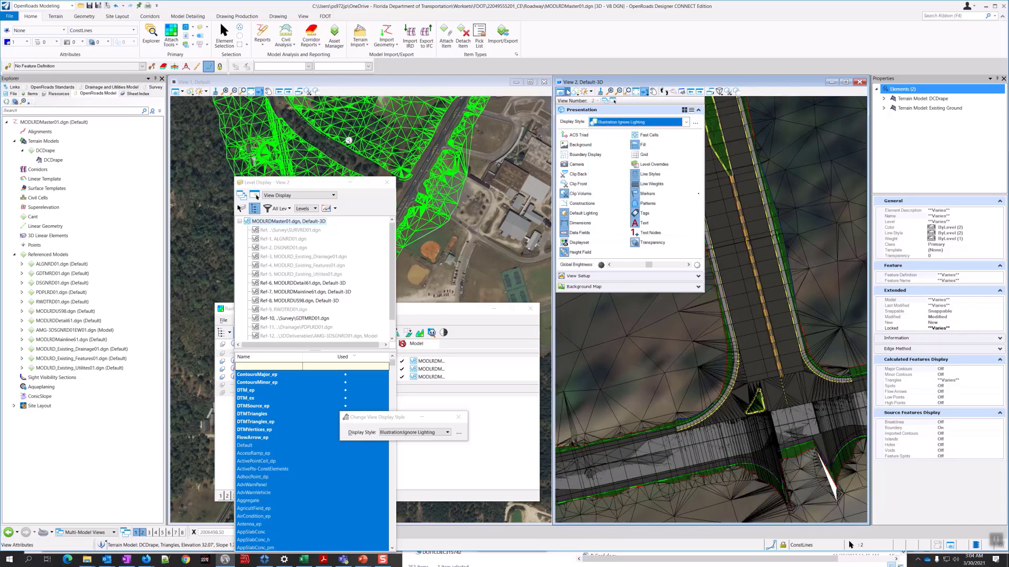
click(567, 92)
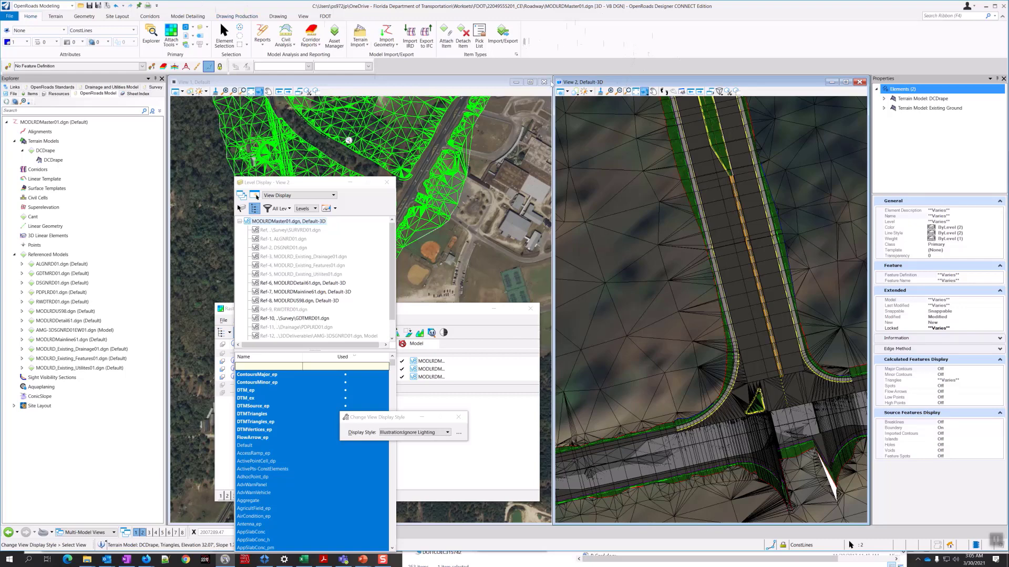
- Close the 2D plan view and maximize the 3D view
click(544, 82)
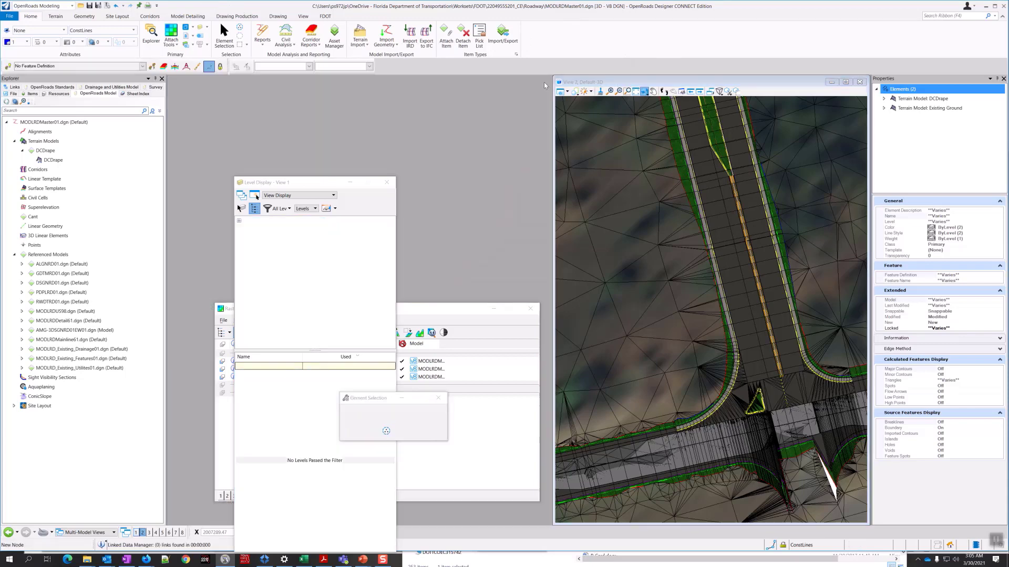
click(844, 82)
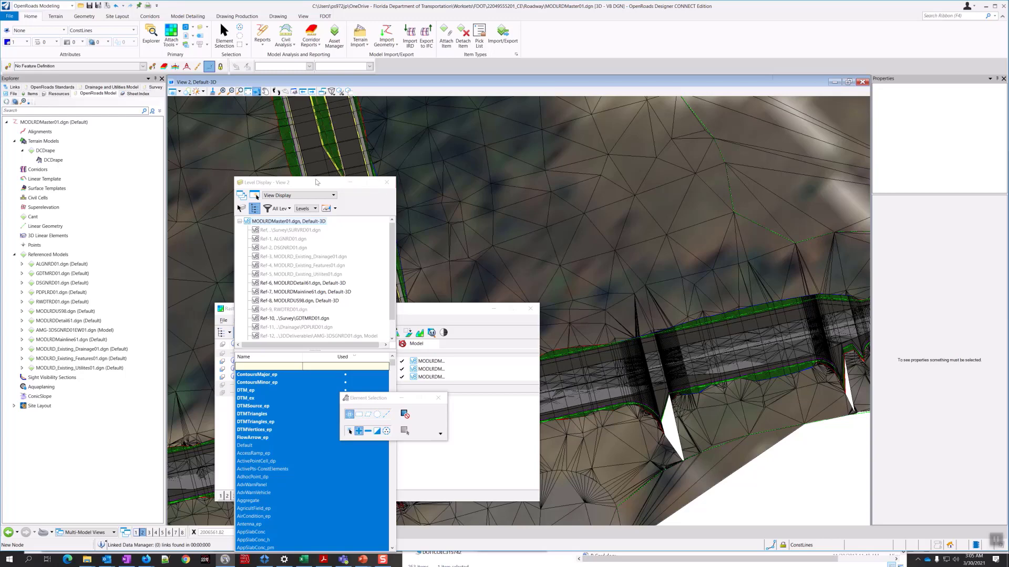
- Close the Raster Manager and Level Display dialogs and move the Element Selection dialog away from the intersection
drag(317, 179, 529, 176)
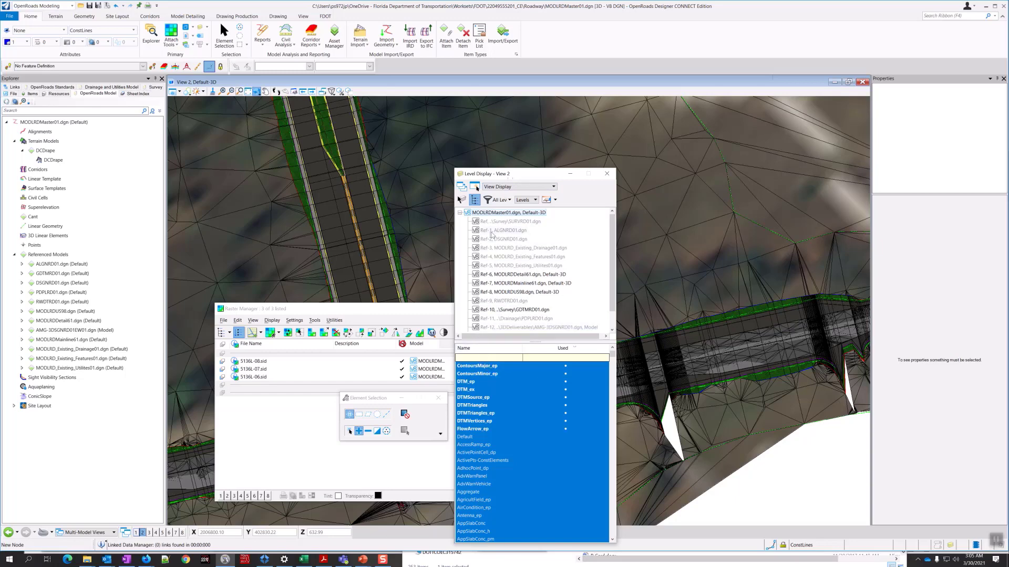
click(380, 310)
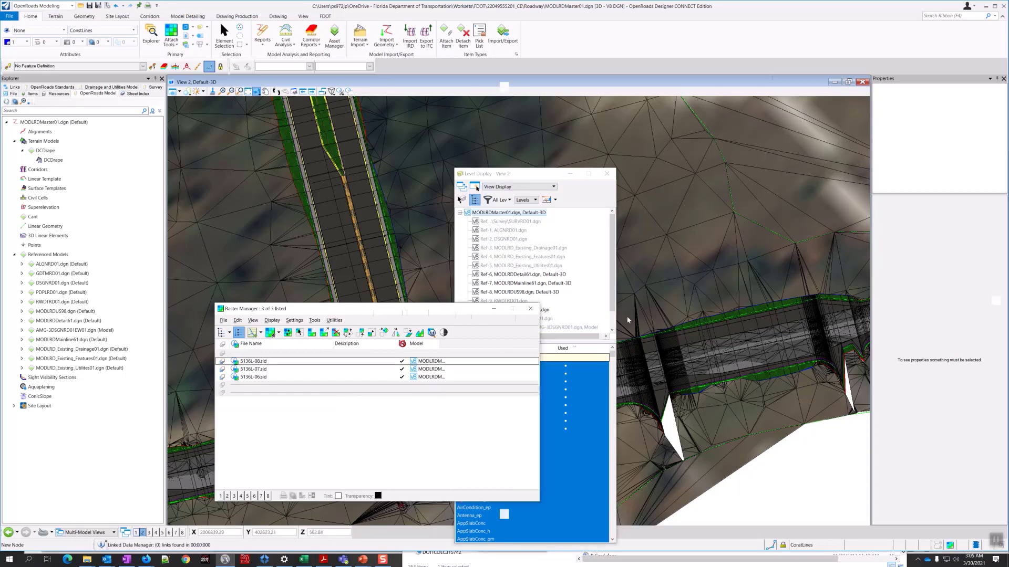
drag(312, 309, 574, 315)
scroll(298, 353, down, 3)
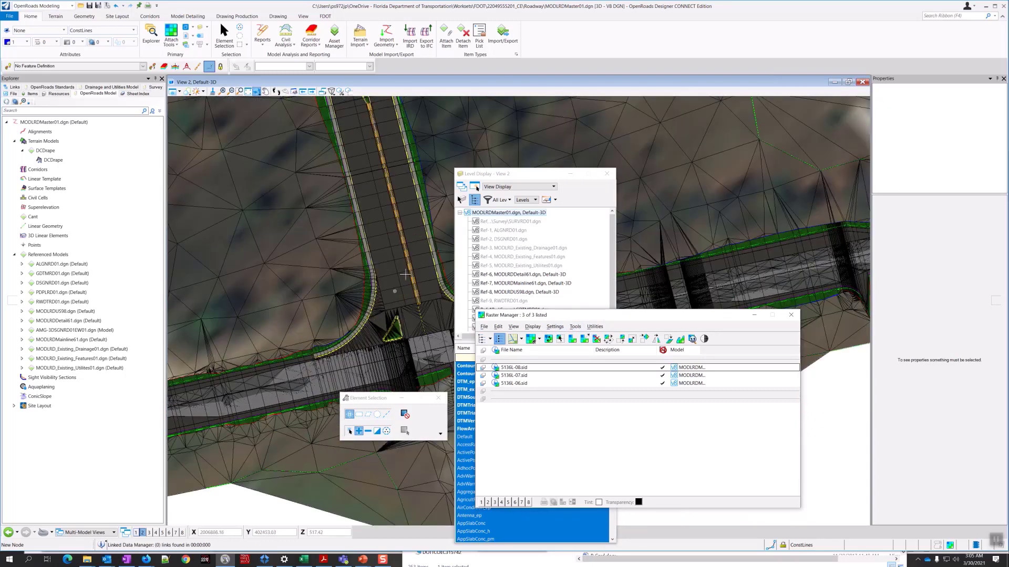
click(792, 315)
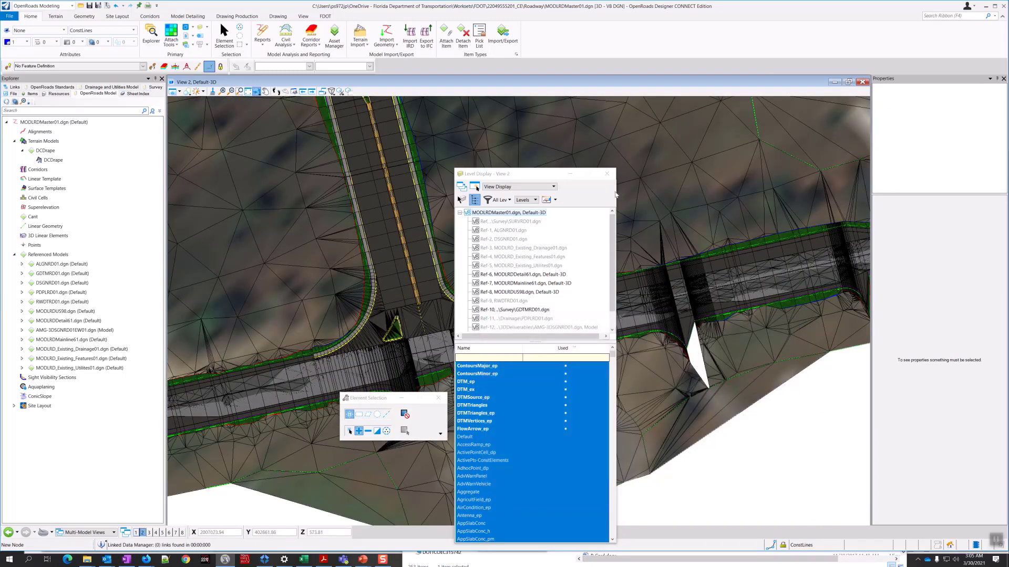
click(607, 173)
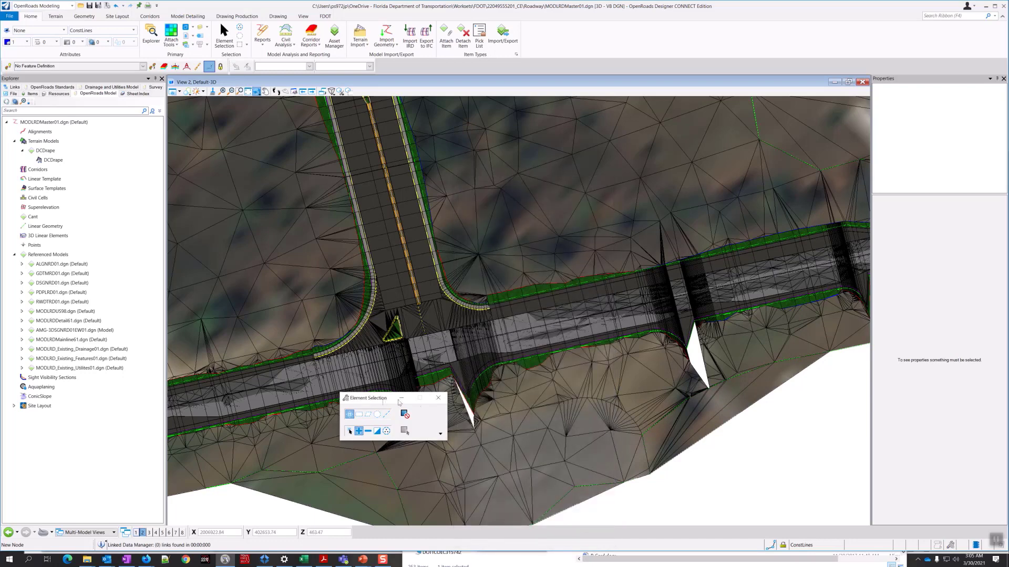
drag(371, 397, 806, 428)
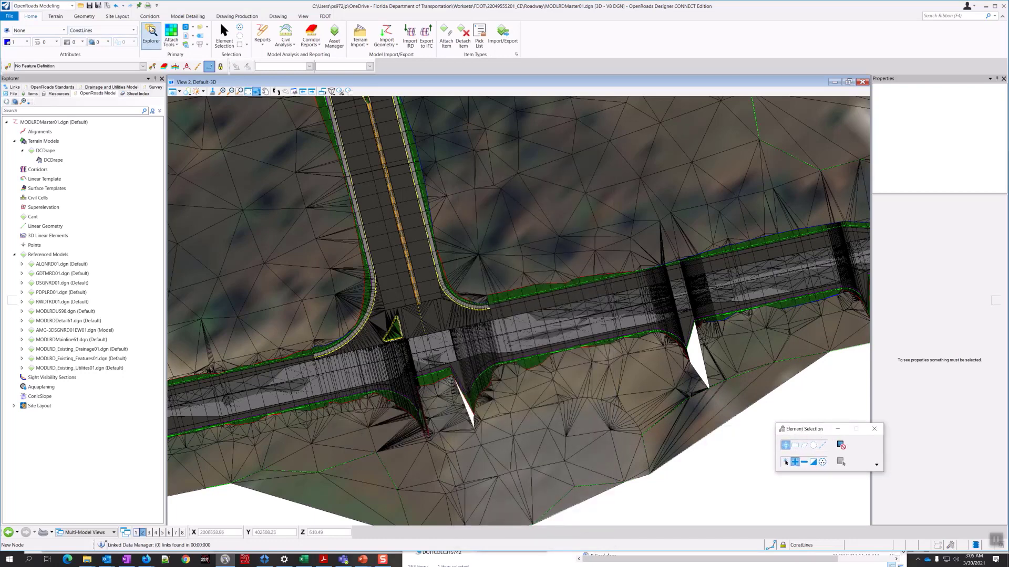
- Start the 3D Drive Through tool for the 3D view and inspect the intersection for a road centerline
click(150, 16)
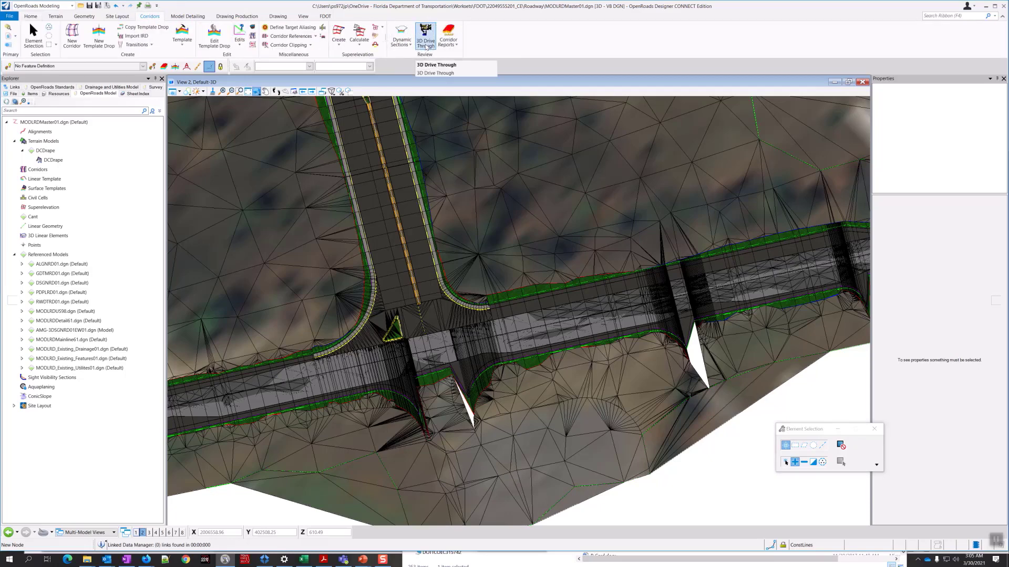
click(426, 44)
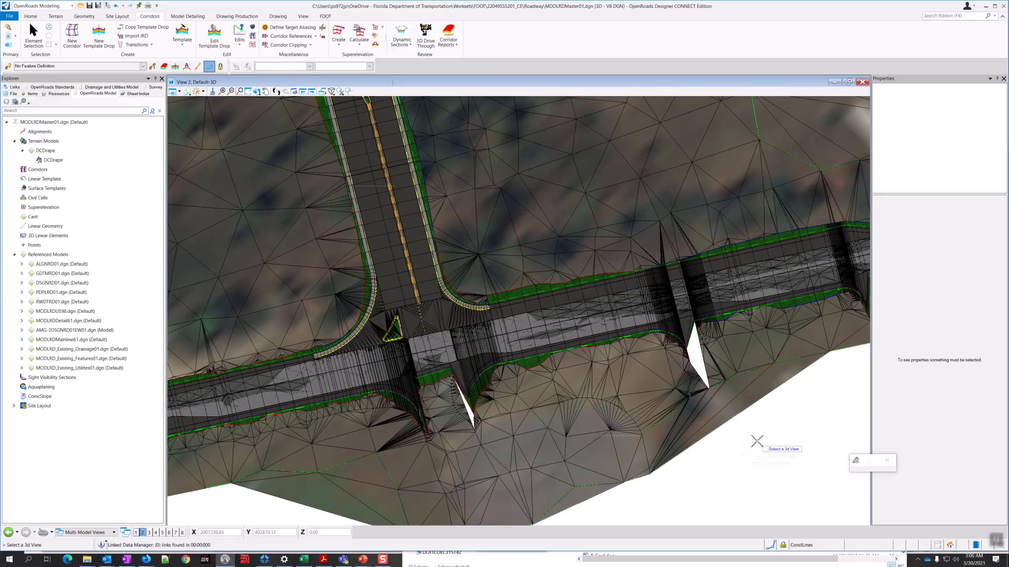
click(746, 442)
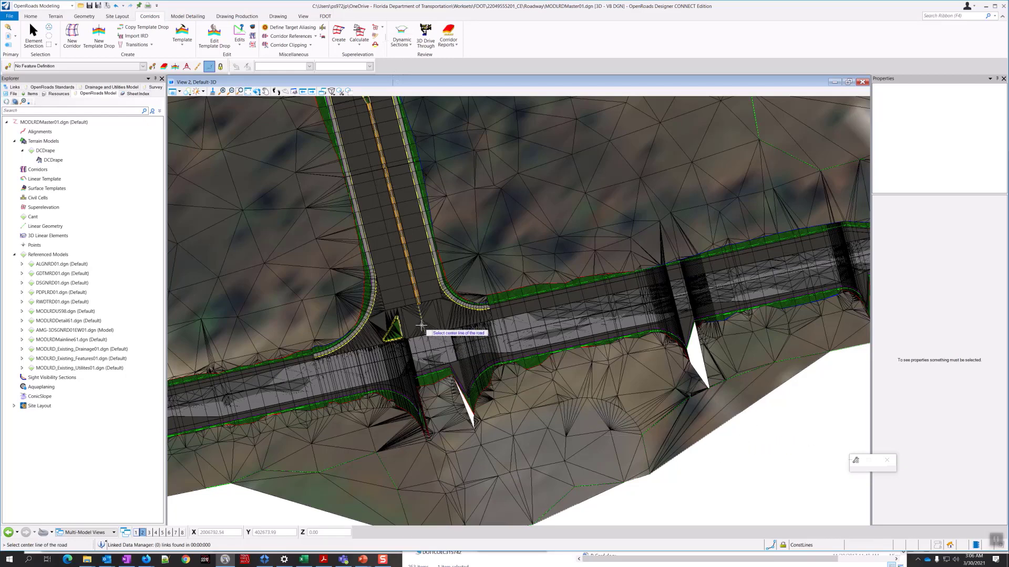
scroll(421, 325, up, 5)
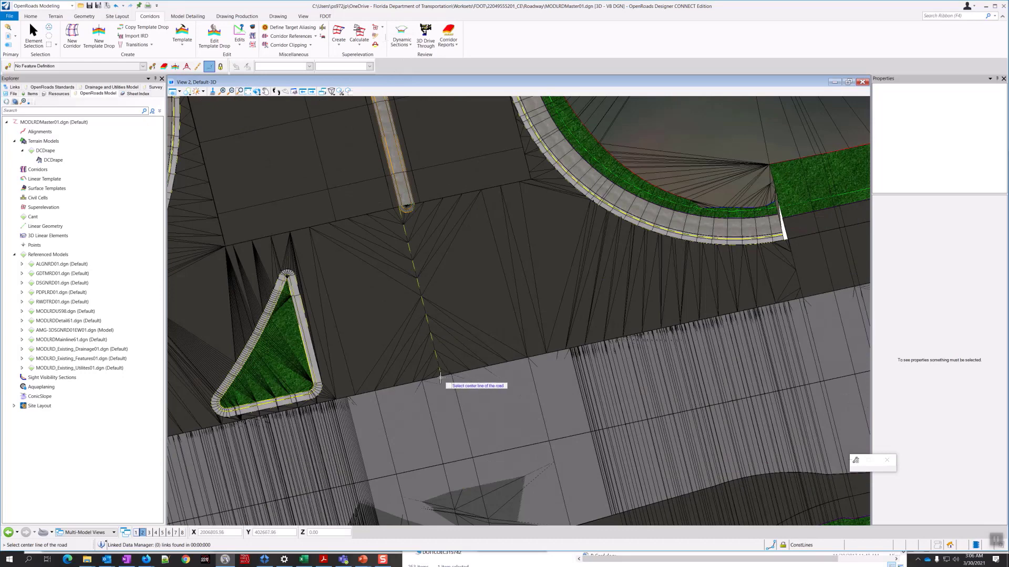
scroll(440, 388, down, 4)
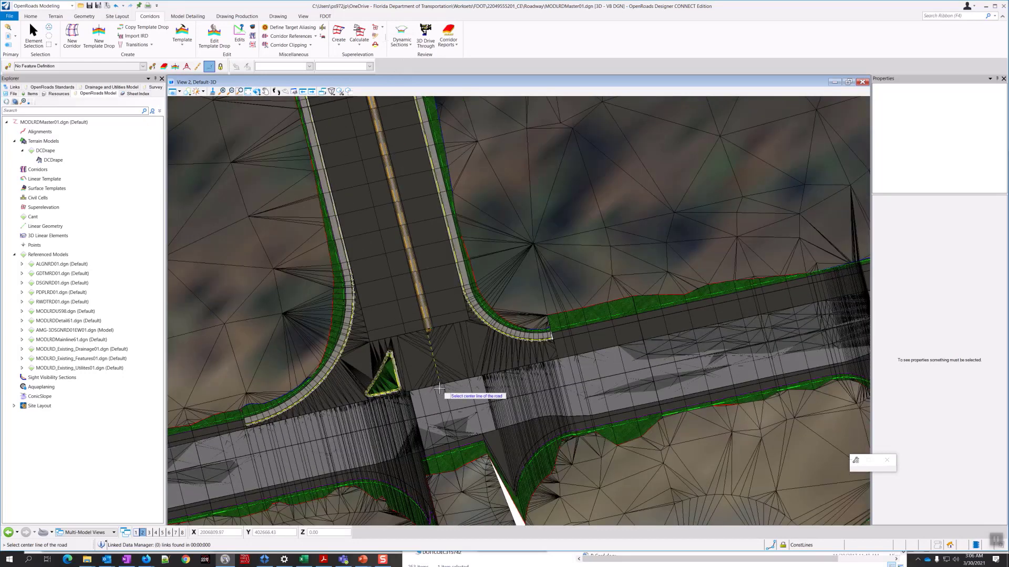
scroll(439, 389, down, 5)
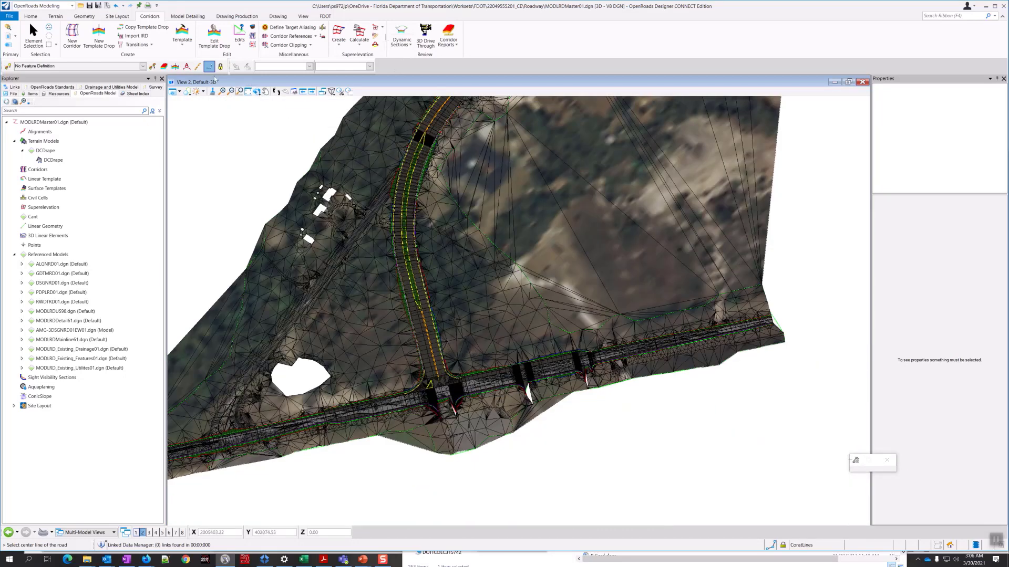
- Turn on the display of the ALGNRD01.dgn reference in the 3D view's level display
click(30, 16)
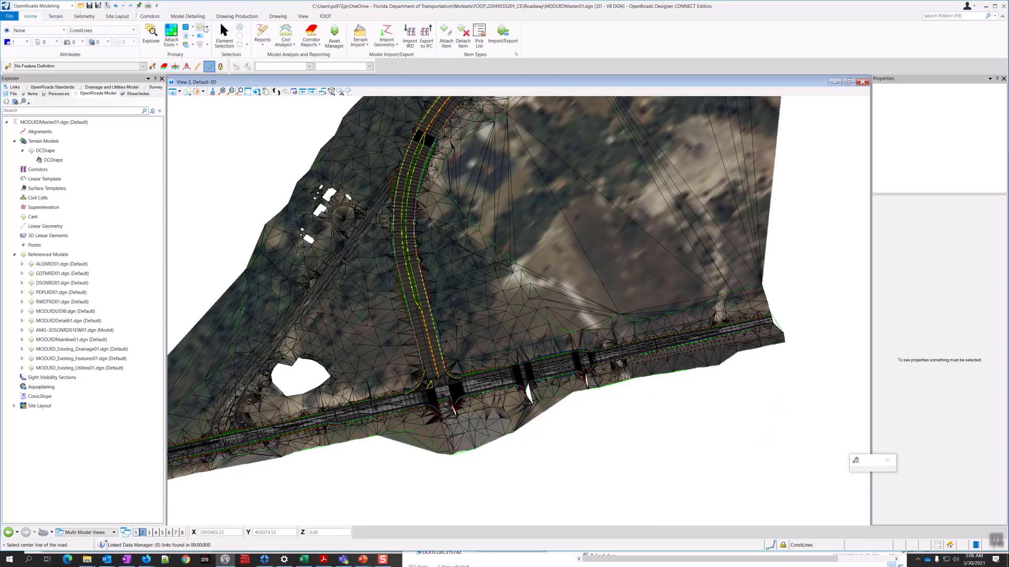
click(204, 28)
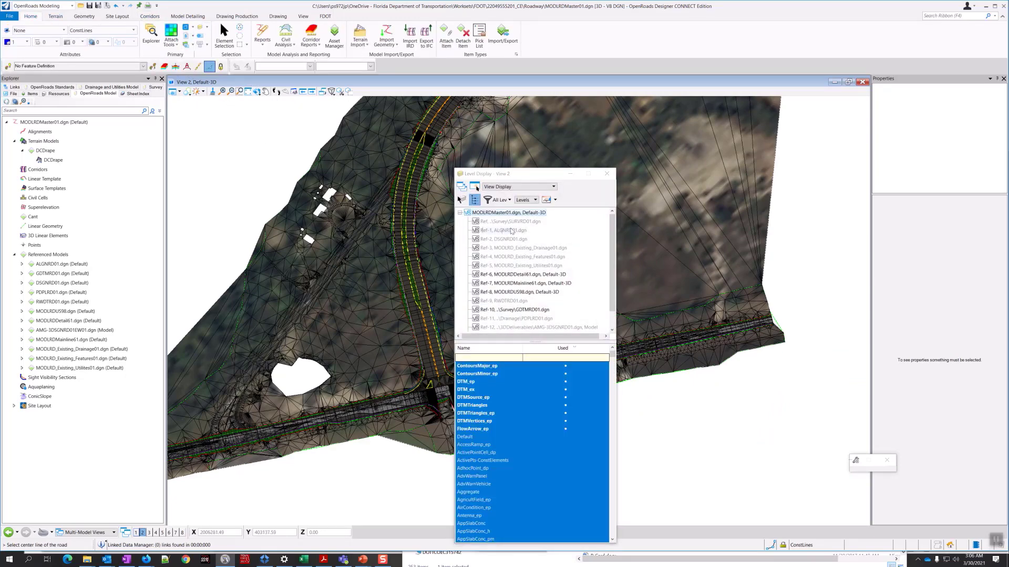
click(511, 231)
right_click(513, 229)
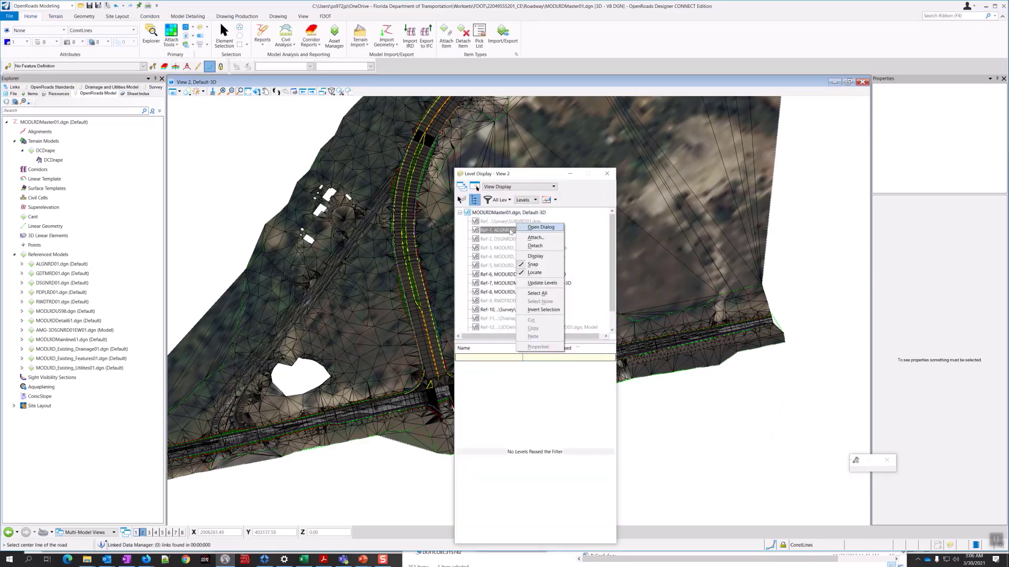
click(535, 256)
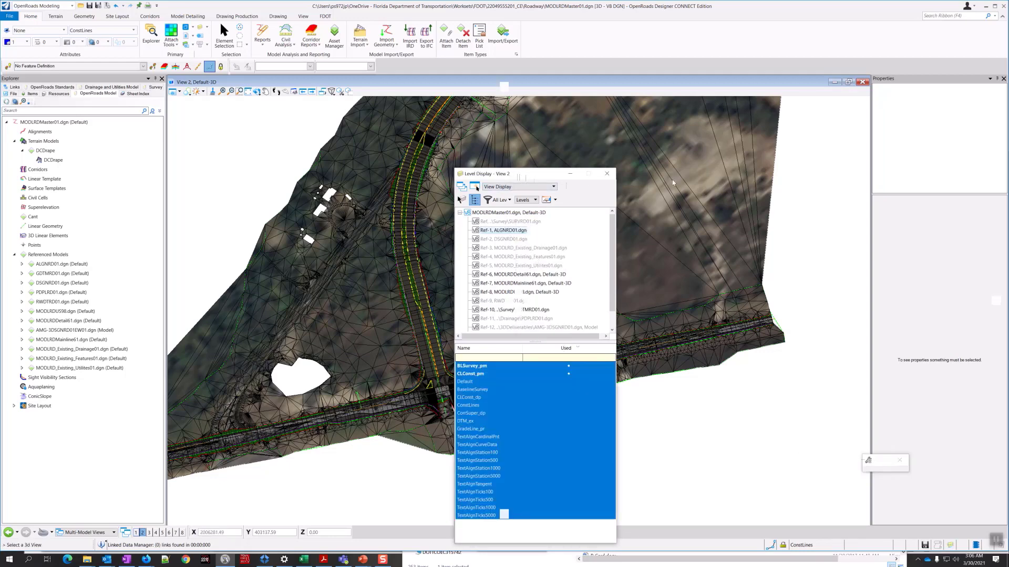
drag(673, 182, 674, 181)
scroll(441, 393, up, 3)
scroll(440, 394, up, 2)
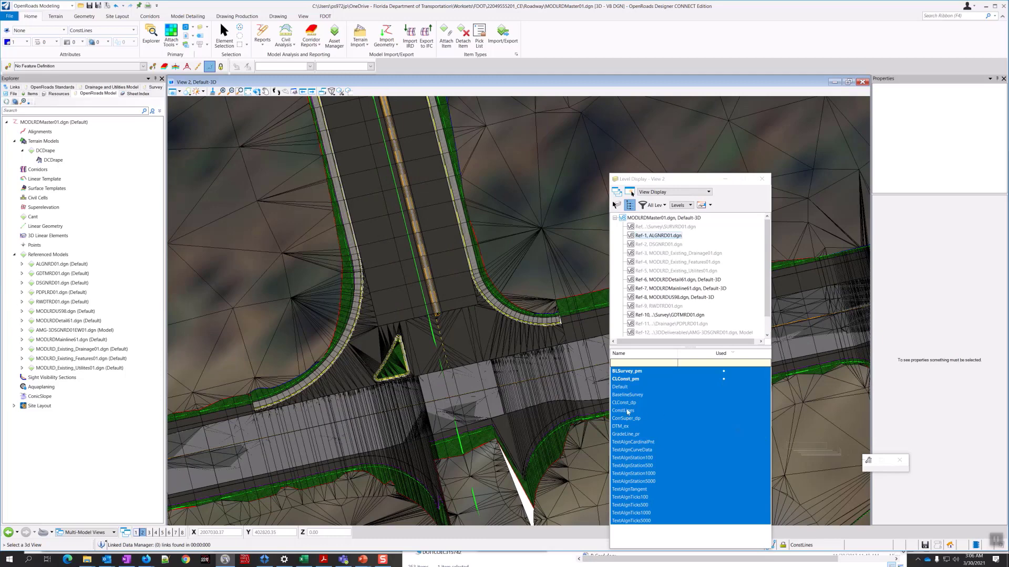
- Choose the 3D view for the drive-through and pick the side road's alignment centerline south of the intersection
scroll(443, 428, down, 3)
click(556, 496)
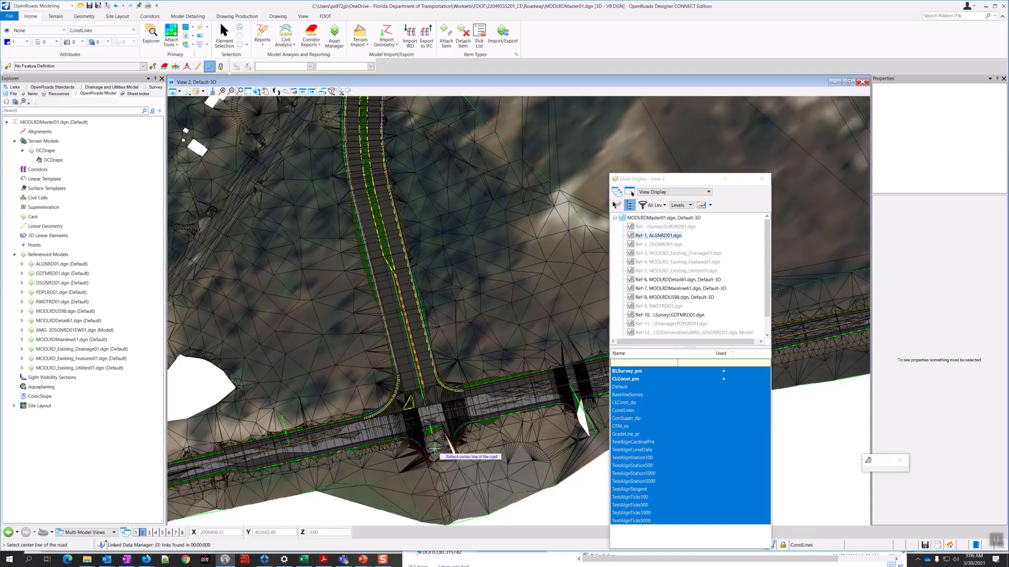
scroll(435, 449, up, 5)
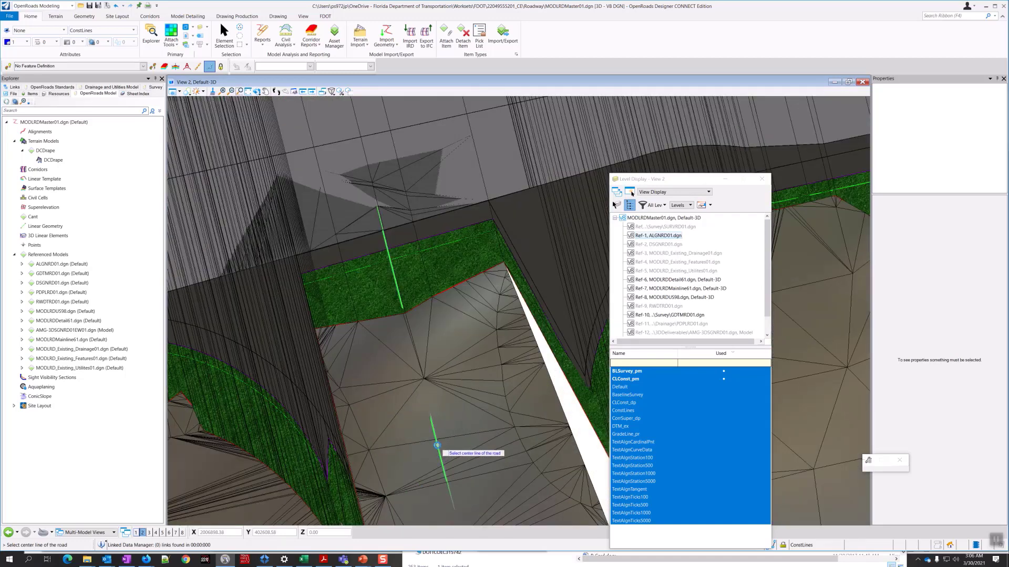
click(436, 445)
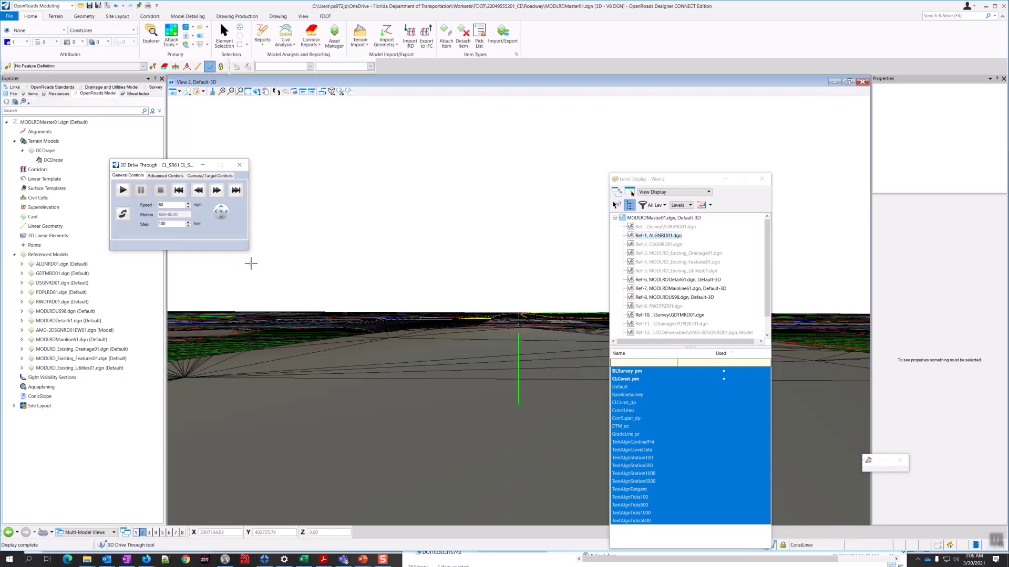
- Set the drive-through camera's vertical offset to 5 feet and move the Level Display dialog aside
click(212, 176)
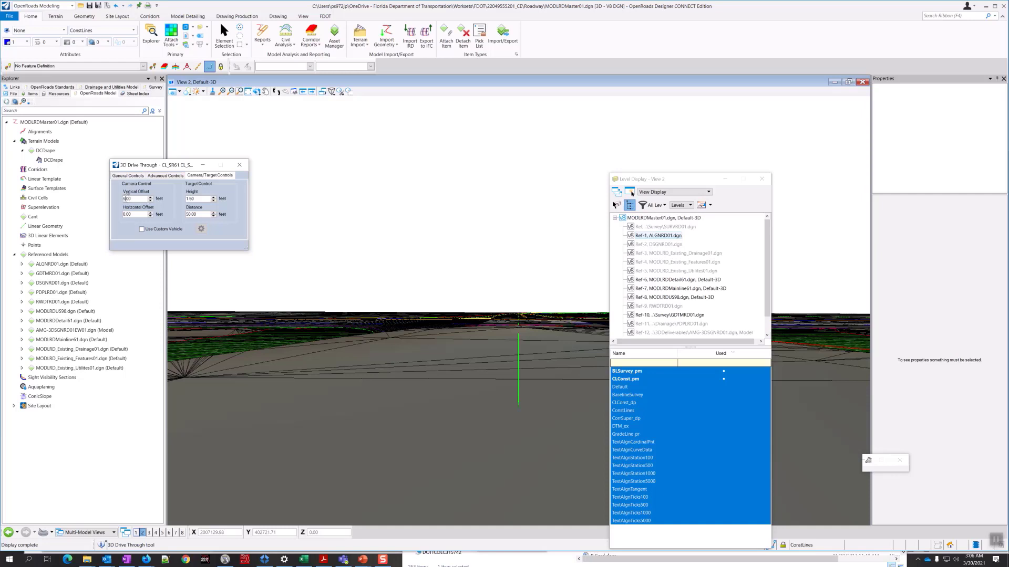
key(Tab)
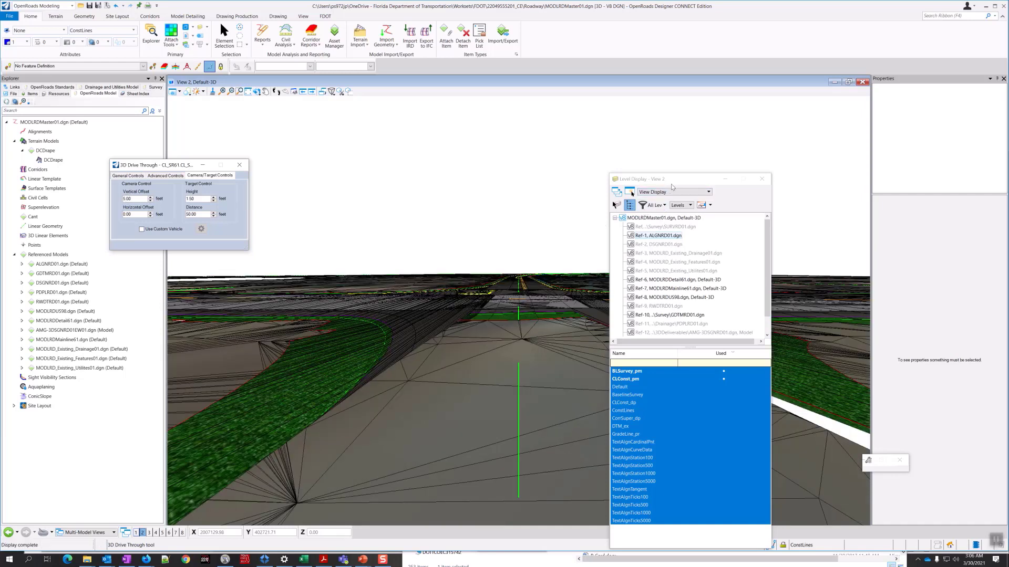
drag(670, 180, 875, 162)
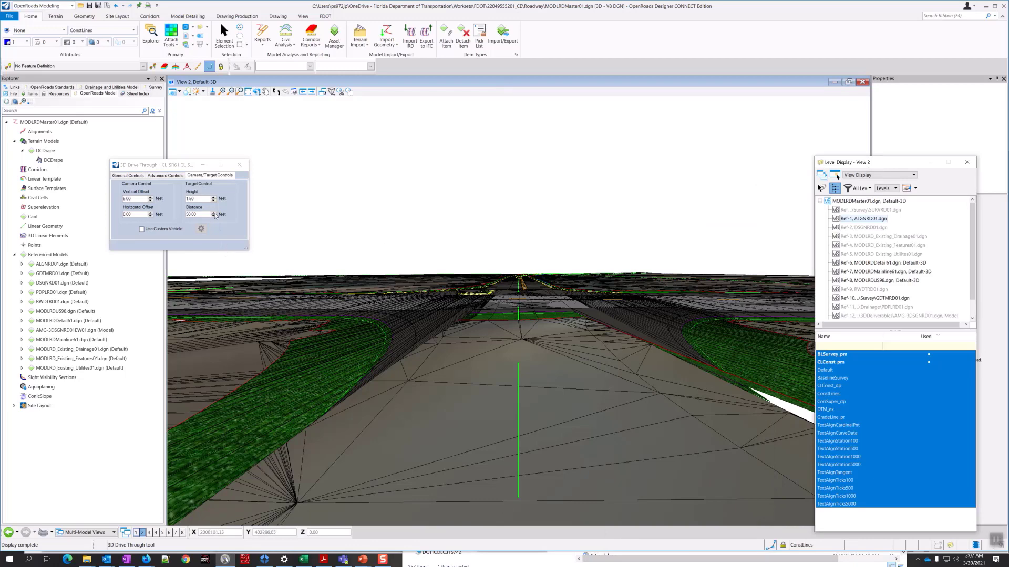
- Set the drive-through target height to 2.5 feet
click(192, 199)
drag(190, 200, 182, 199)
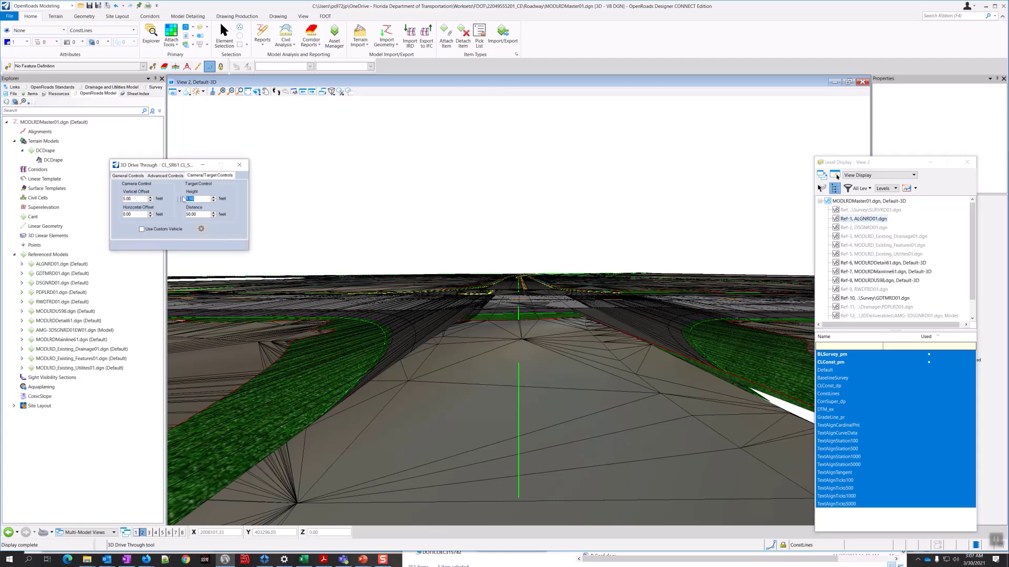
text(2.5)
key(Return)
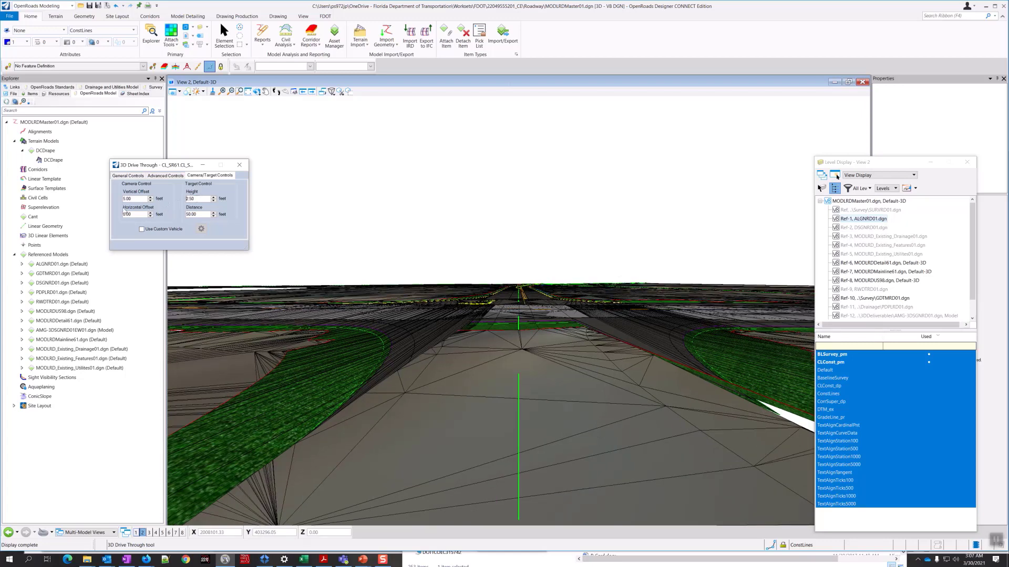
- Set the drive-through target distance to 100 feet and move the drive-through dialog clear of the road view
drag(200, 215, 167, 214)
text(100)
key(Return)
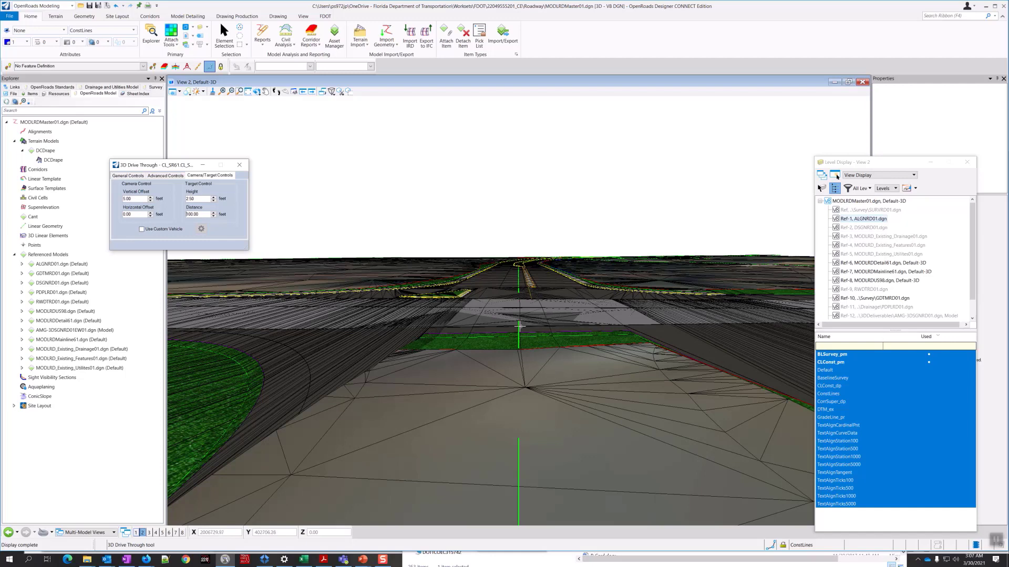
drag(170, 169, 319, 157)
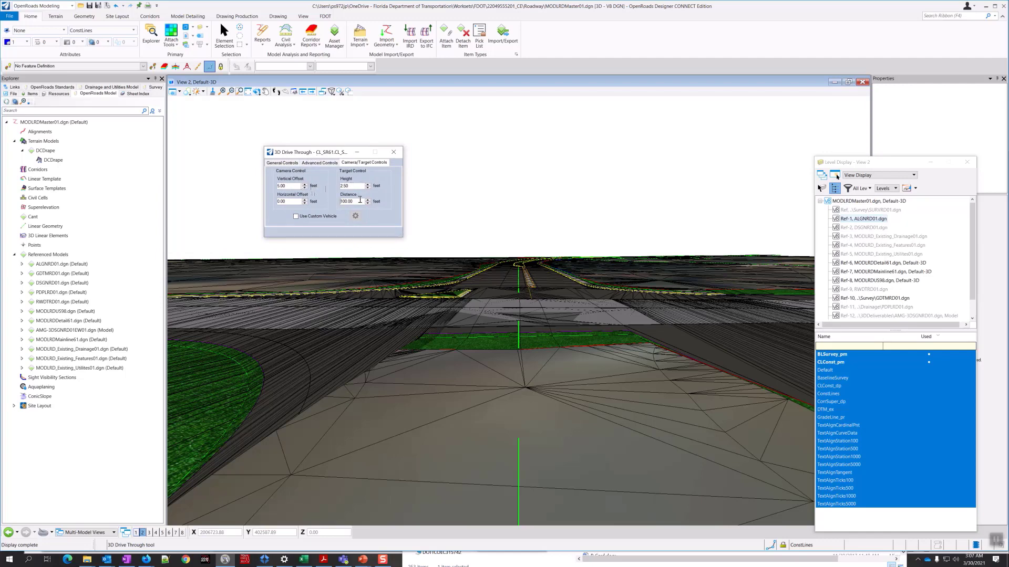
- Try a drive-through camera vertical offset of 12 feet
drag(281, 185, 259, 183)
text(12)
key(Return)
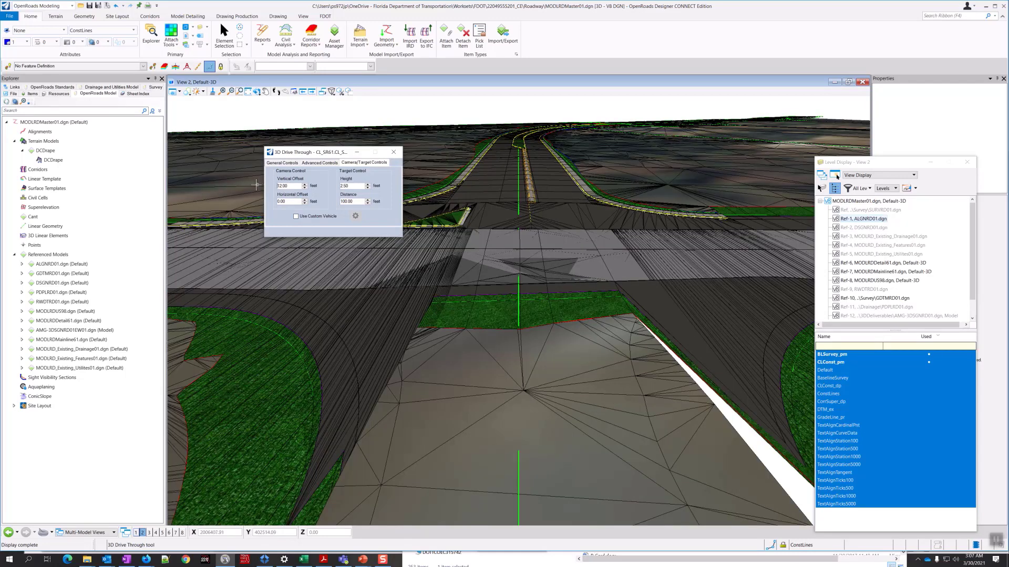
- Set the drive-through camera's vertical offset to 8 feet
drag(289, 186, 273, 187)
text(8)
key(Return)
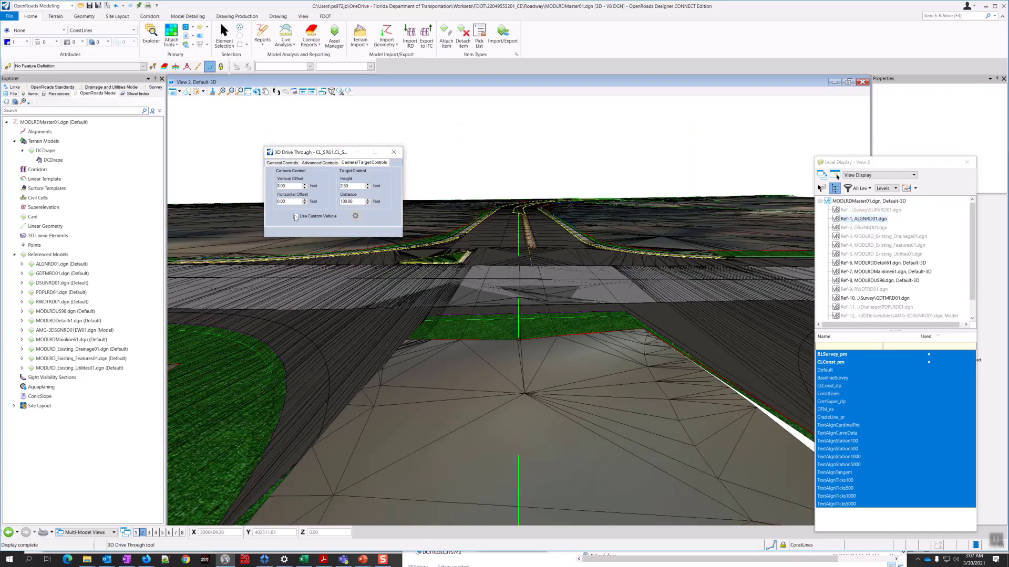
- Play the 3D drive-through along the side road, halt it partway, and close the drive-through dialog
click(284, 164)
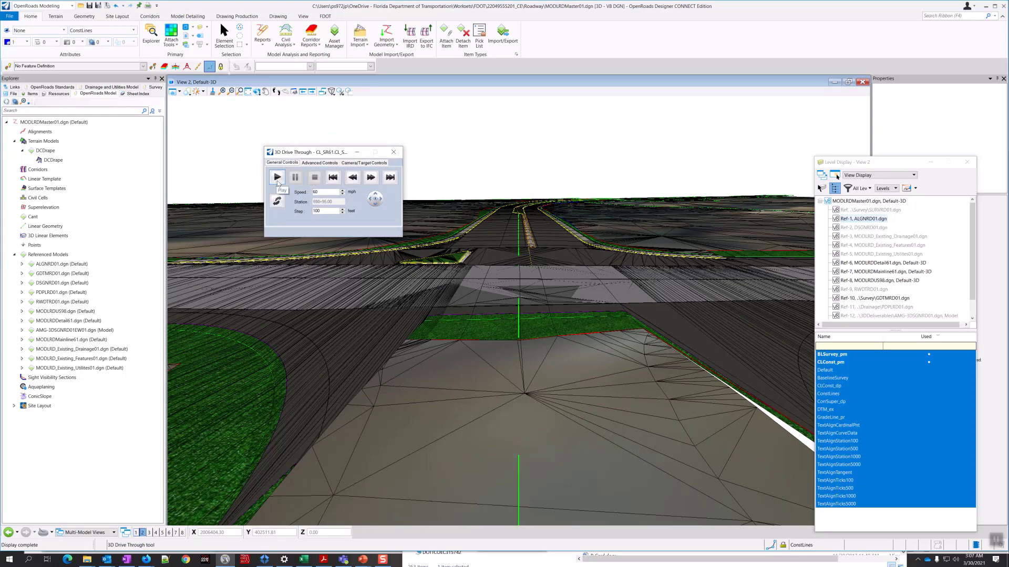
click(277, 178)
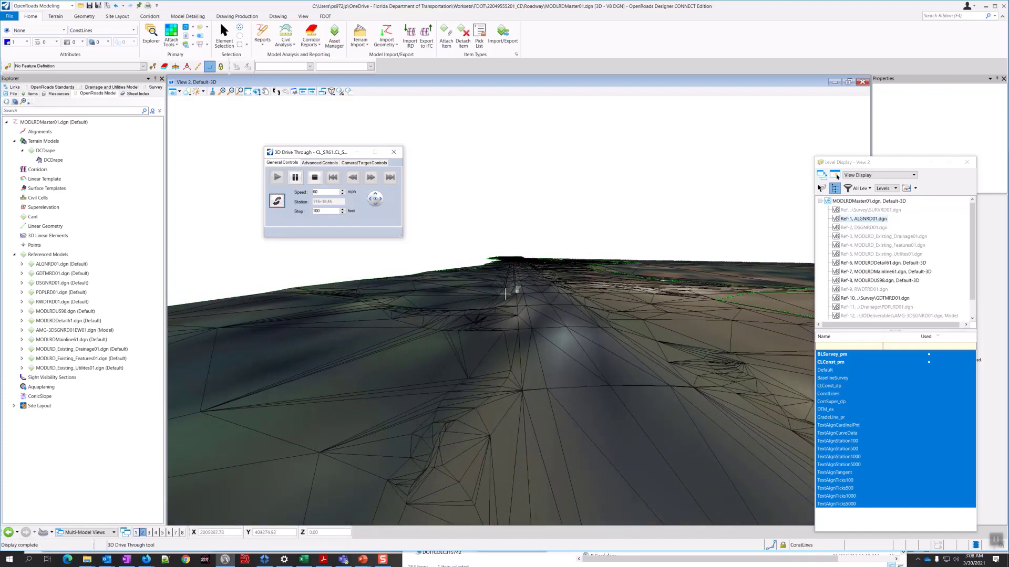
click(296, 179)
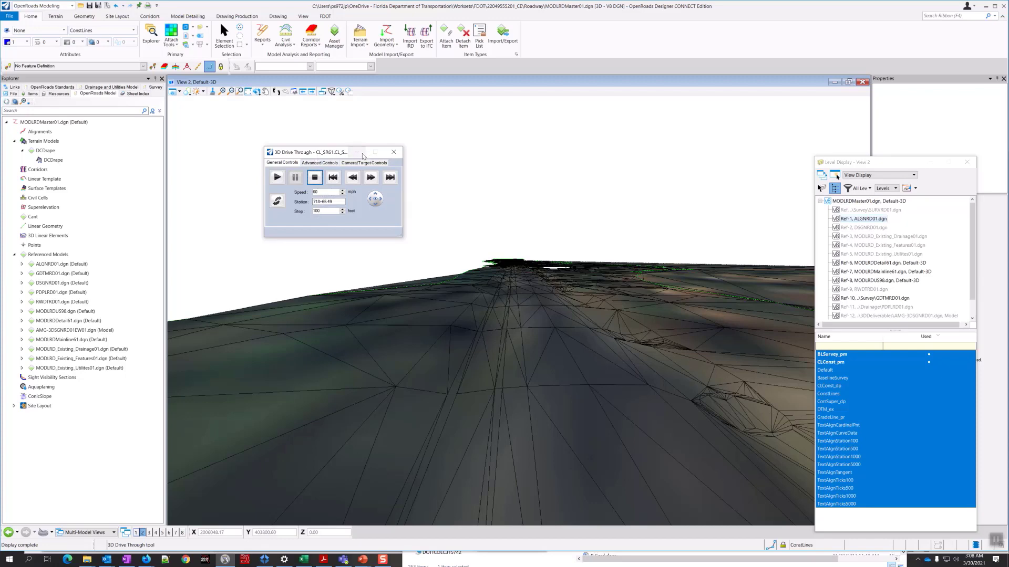
click(394, 152)
- Rotate View 2 back to an isometric orientation showing the whole draped terrain and road model
scroll(354, 214, down, 5)
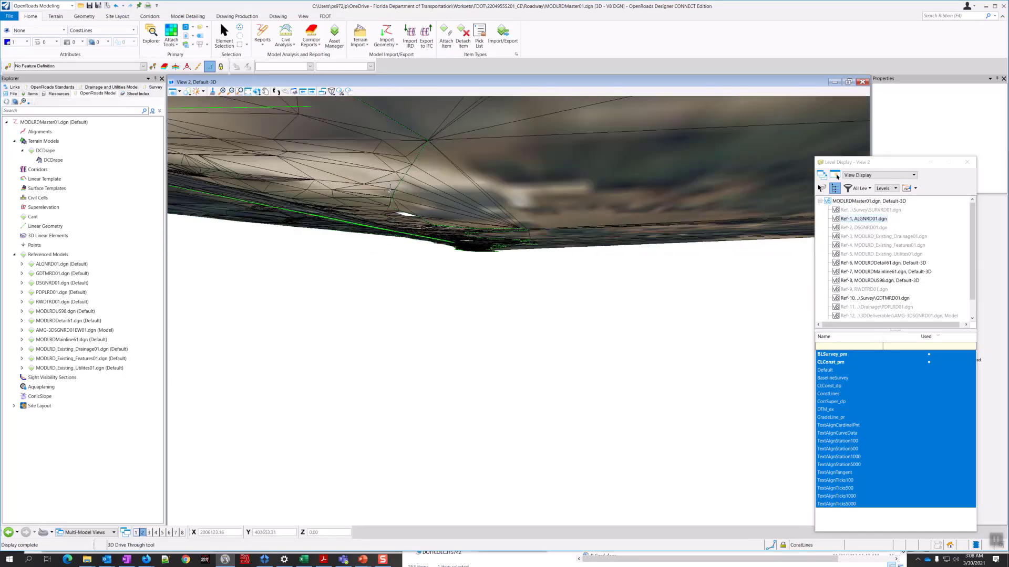
scroll(389, 192, down, 3)
click(257, 91)
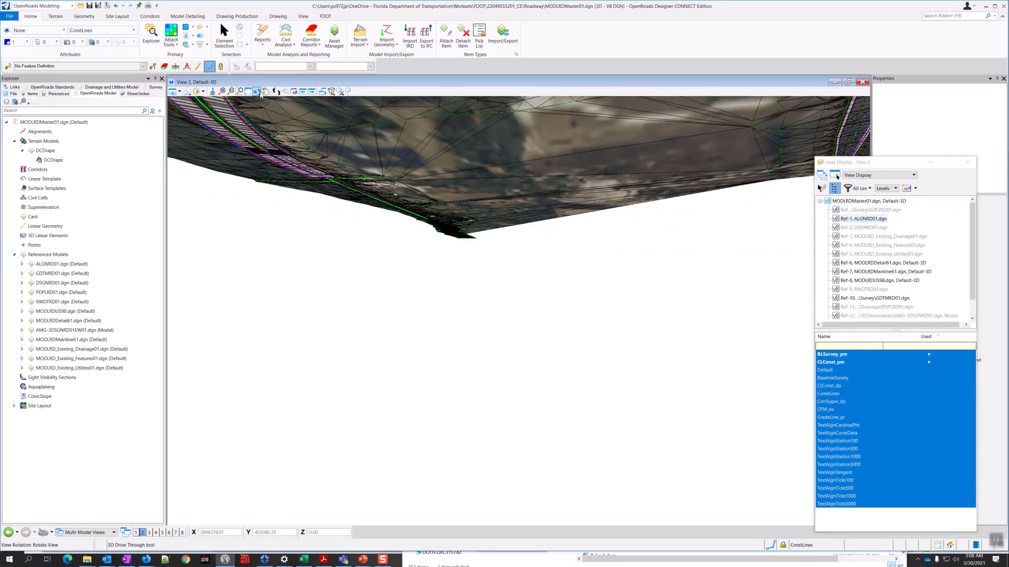
click(260, 93)
click(277, 139)
click(277, 139)
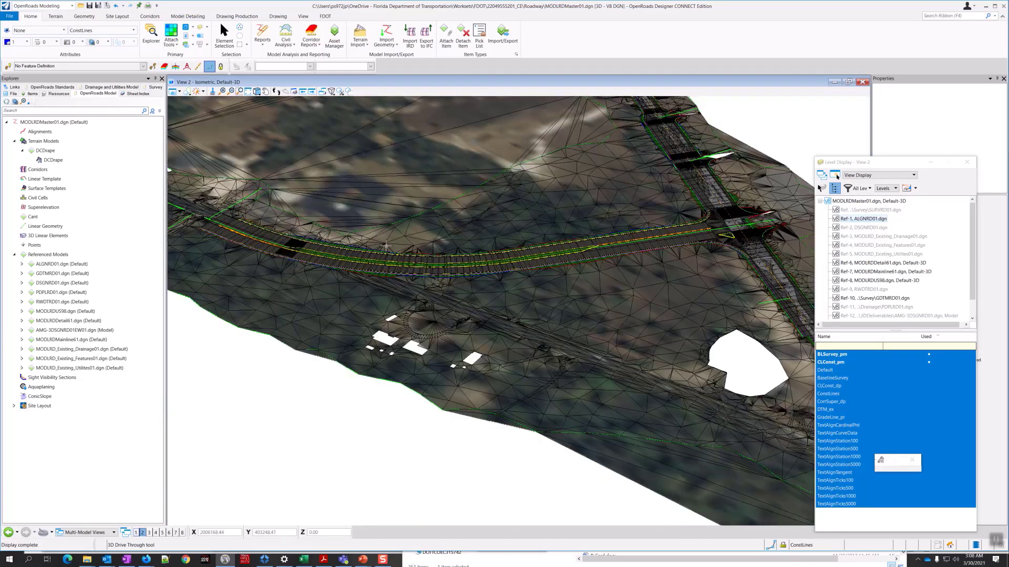
scroll(386, 246, down, 3)
scroll(277, 210, up, 1)
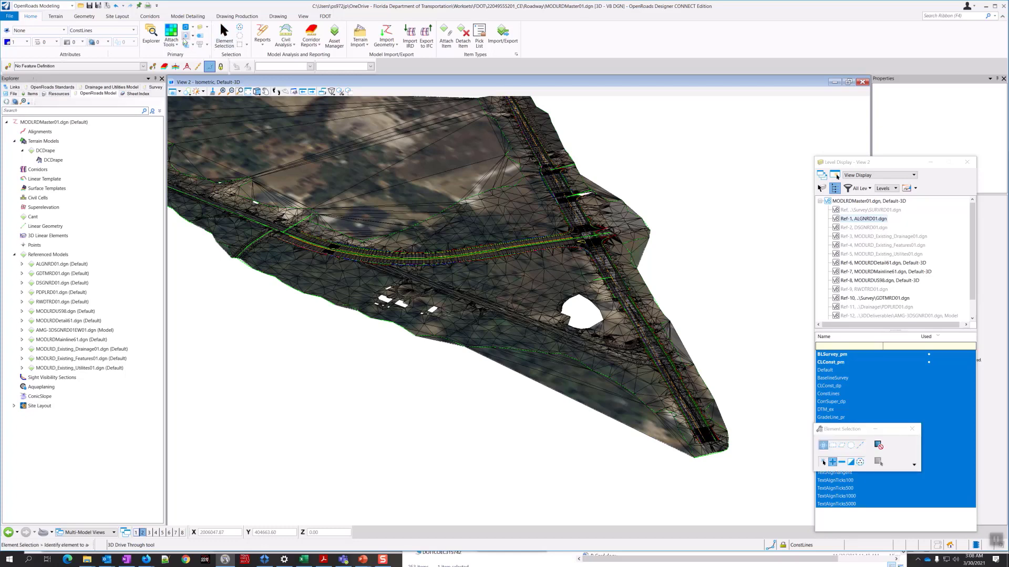
- Switch the workflow from OpenRoads Modeling to Visualization
click(240, 91)
key(Escape)
click(72, 6)
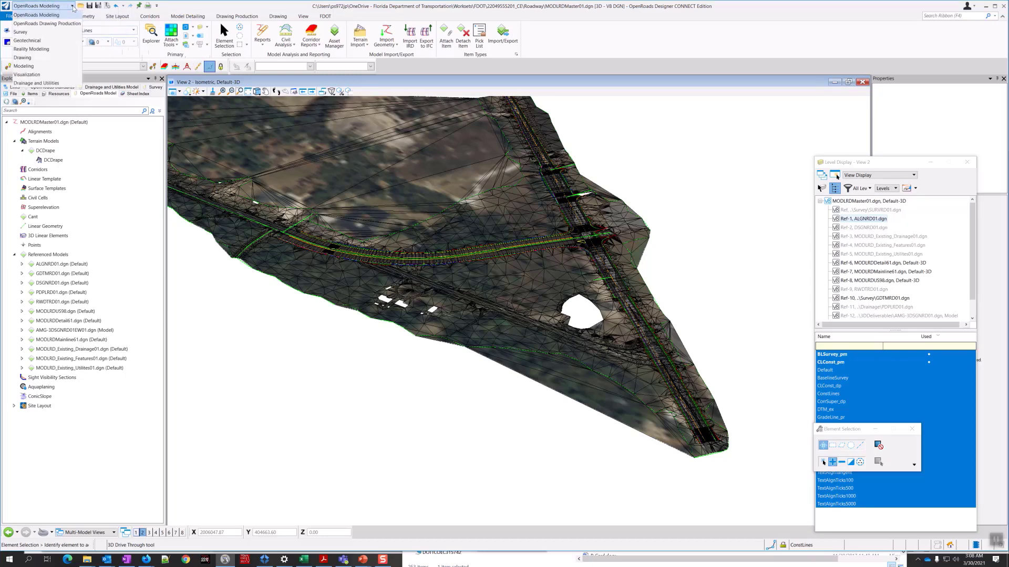
click(52, 76)
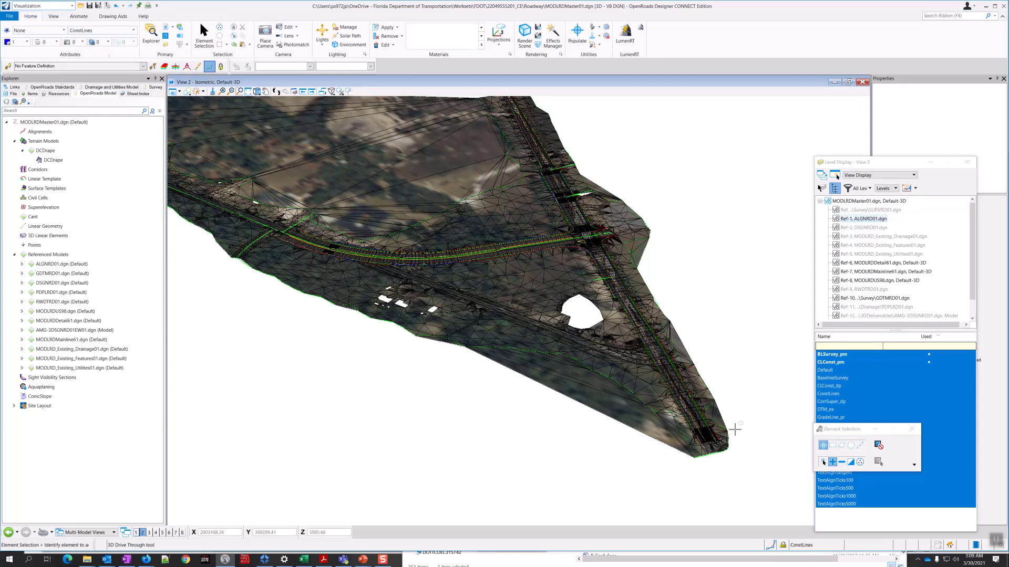
- Turn off the display of the GDTMRD01.dgn survey terrain reference in View 2's level display
scroll(673, 407, up, 3)
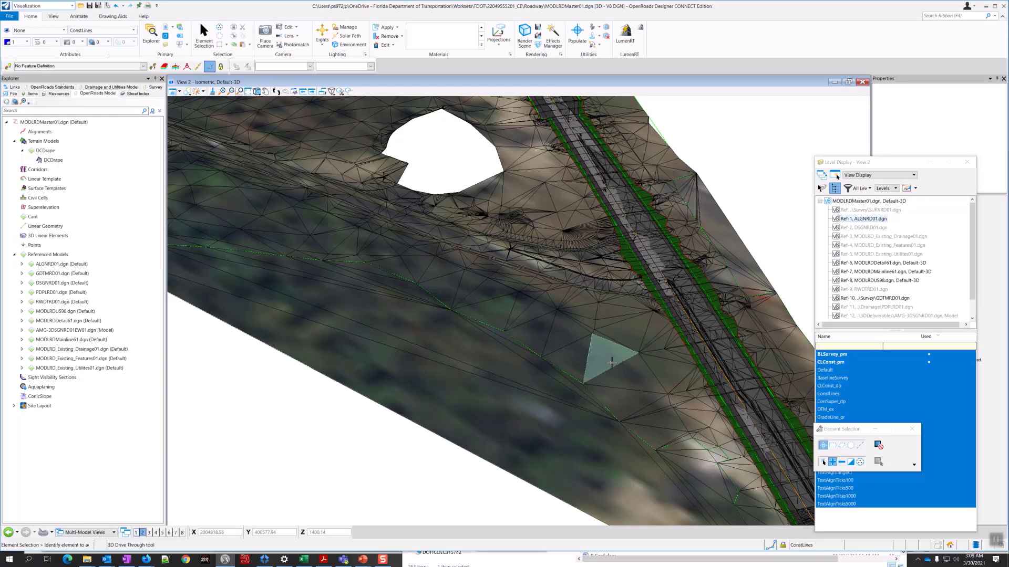
scroll(611, 363, down, 4)
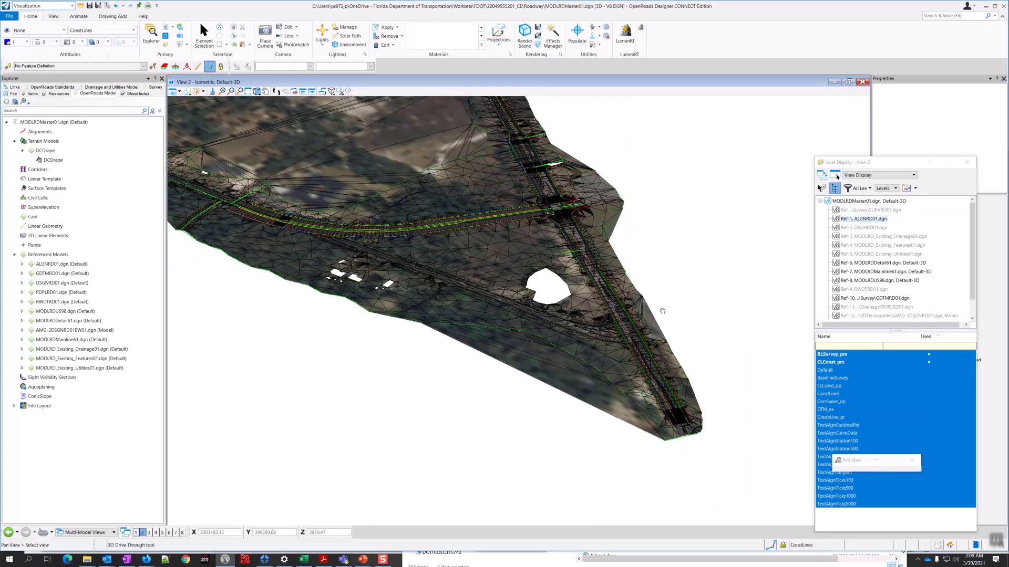
scroll(233, 182, up, 4)
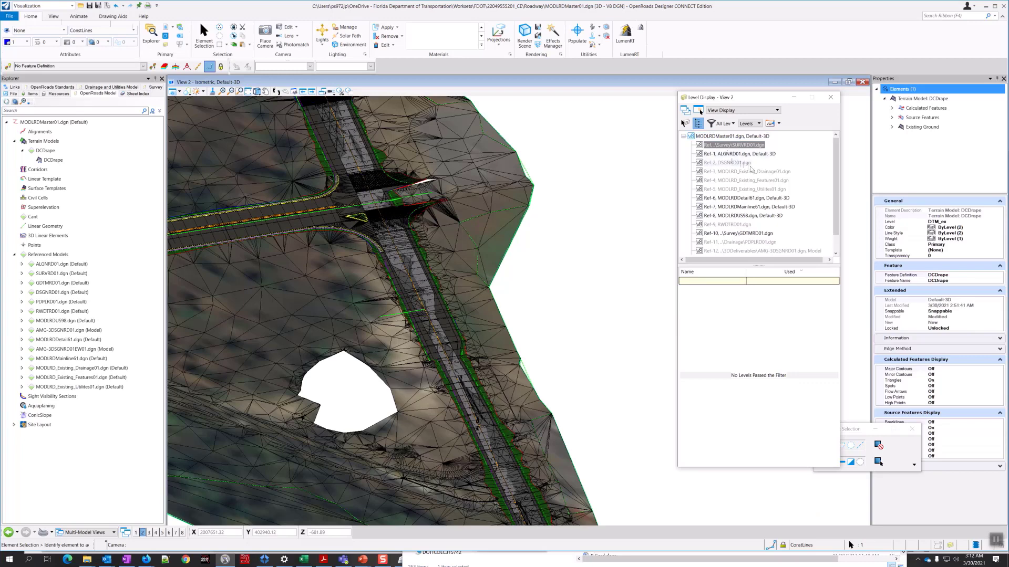
scroll(750, 169, down, 1)
click(744, 216)
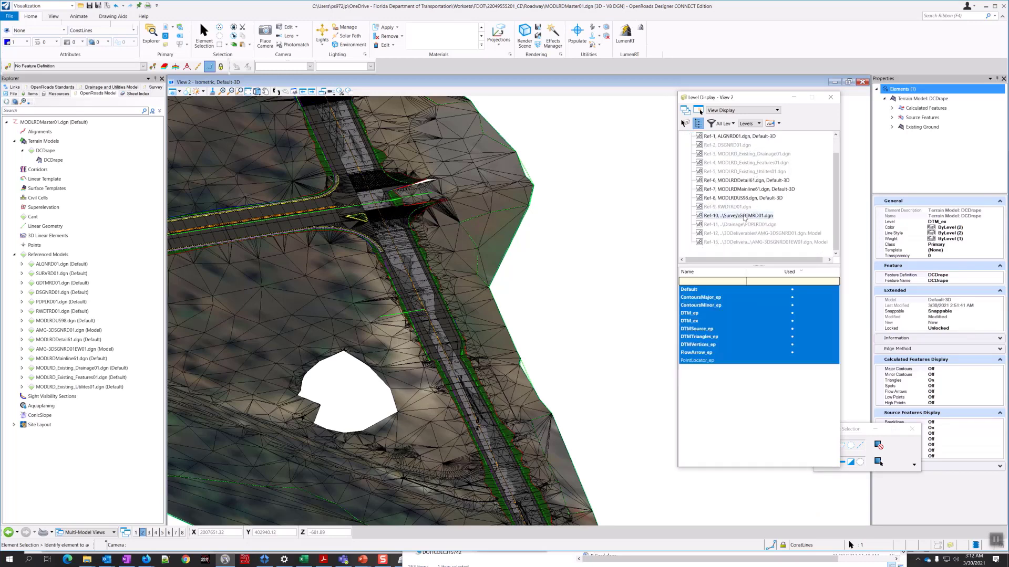
right_click(743, 218)
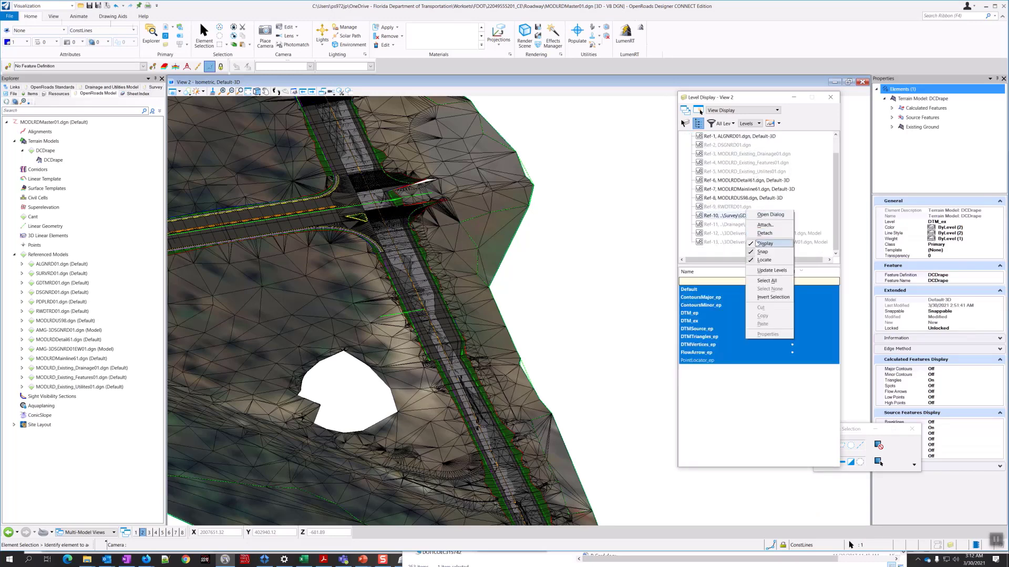
click(764, 243)
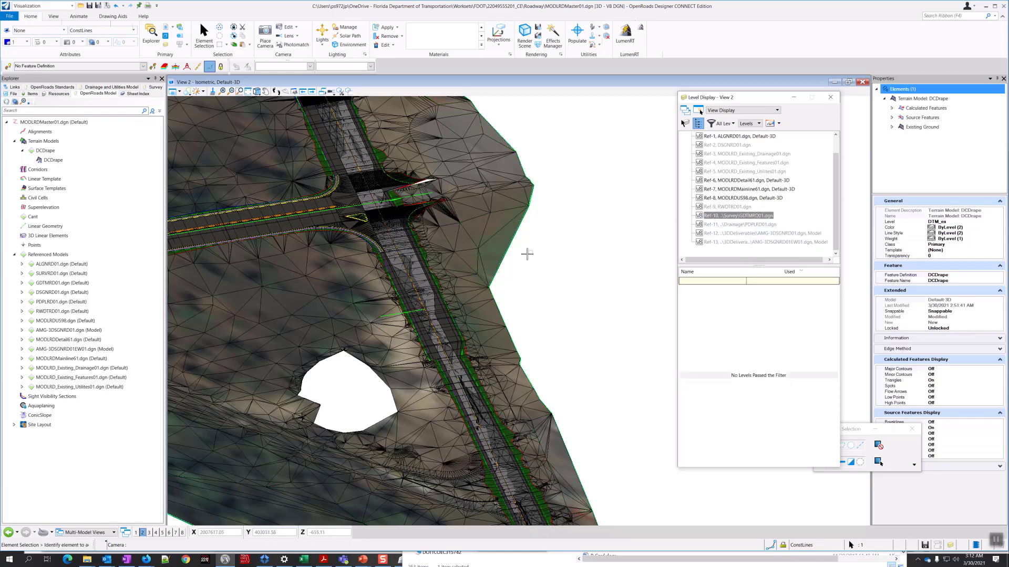
middle_drag(515, 279, 608, 292)
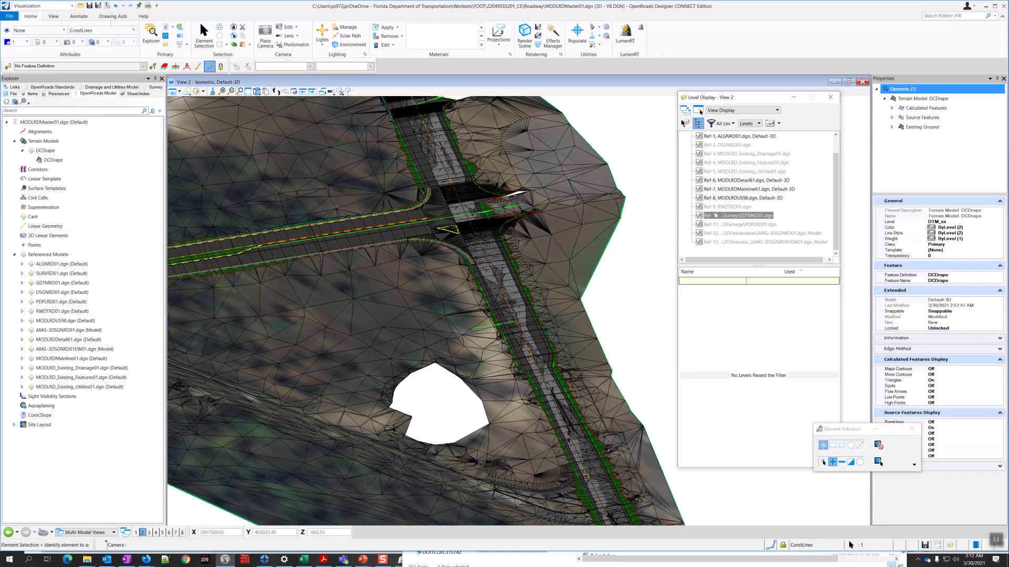
- Review the level lists of the MODLRDUS98, MODLRDMainline61 and ALGNRD01 references
click(742, 199)
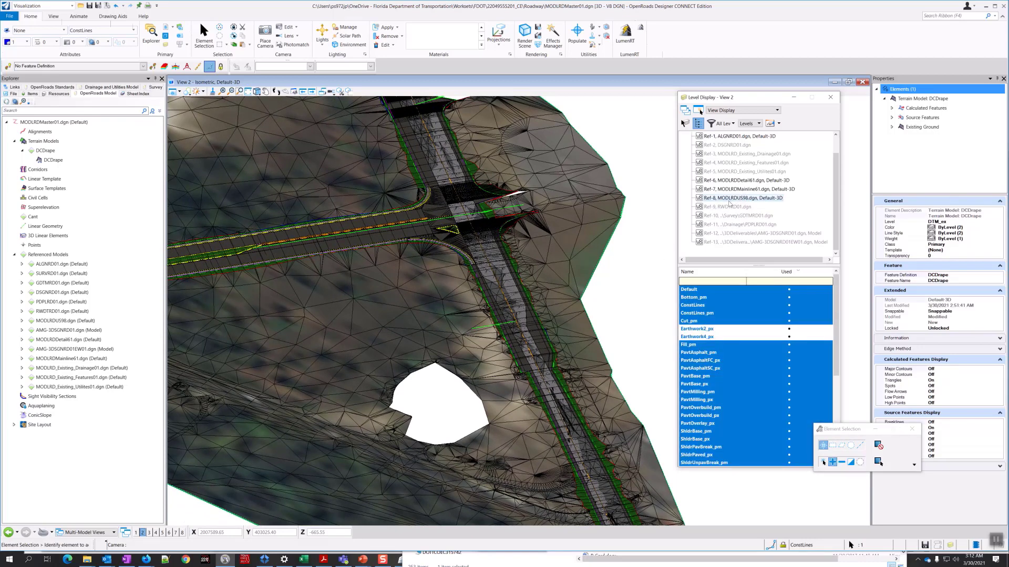
click(758, 190)
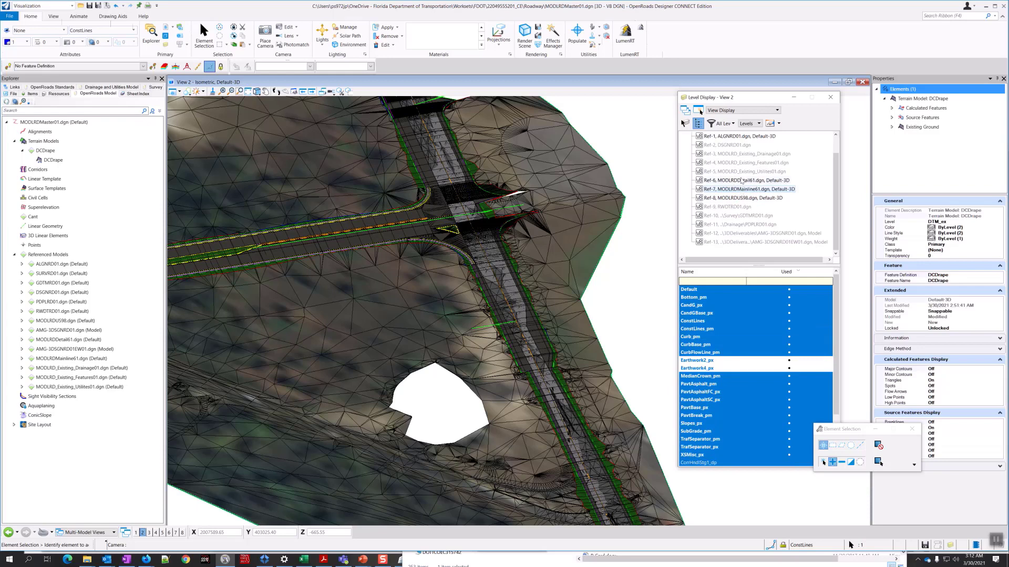
click(736, 137)
scroll(736, 137, up, 1)
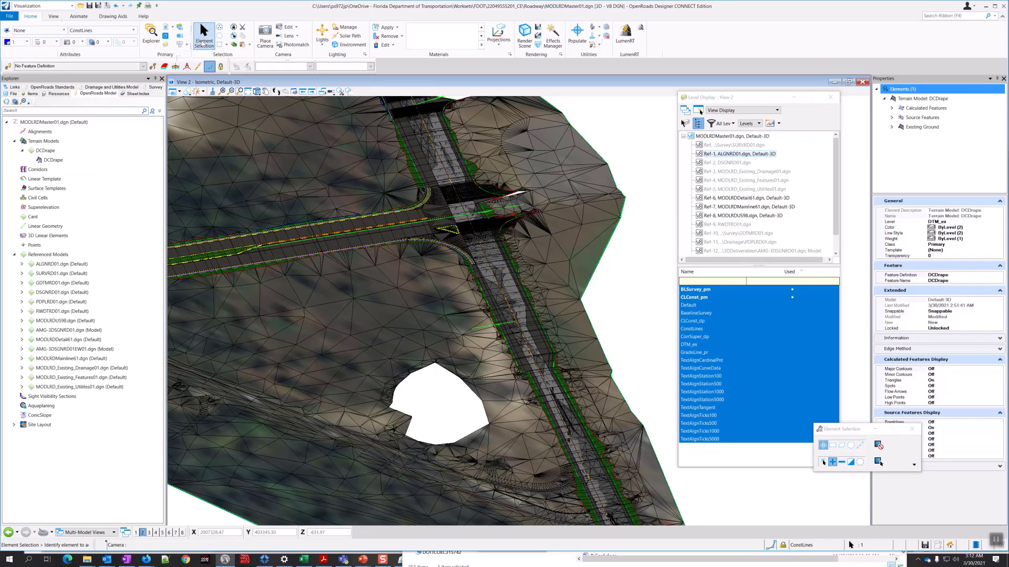
- Clear the selection and reselect the DCDrape terrain beside the road to check its properties
click(204, 37)
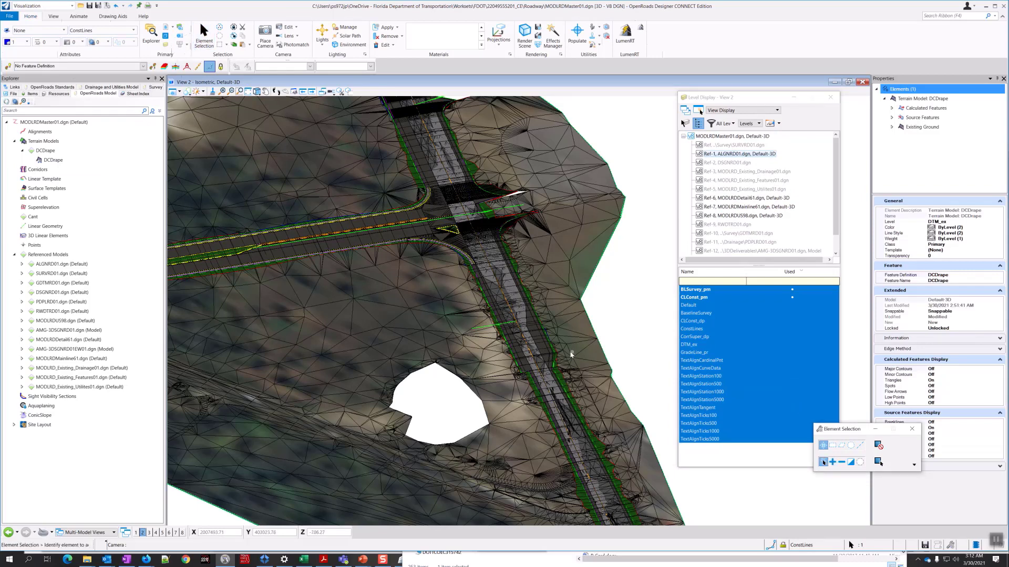
click(597, 341)
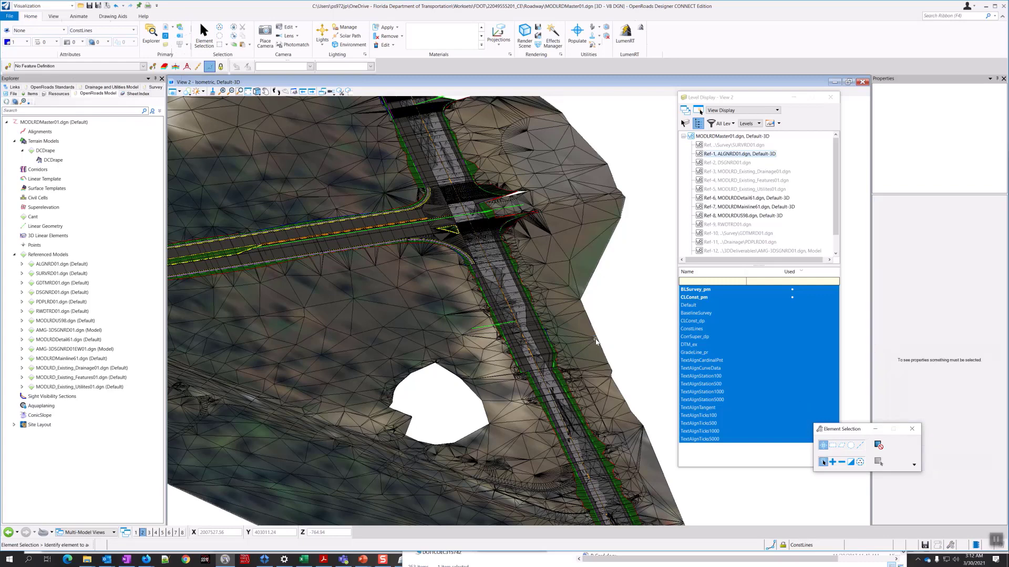
click(584, 338)
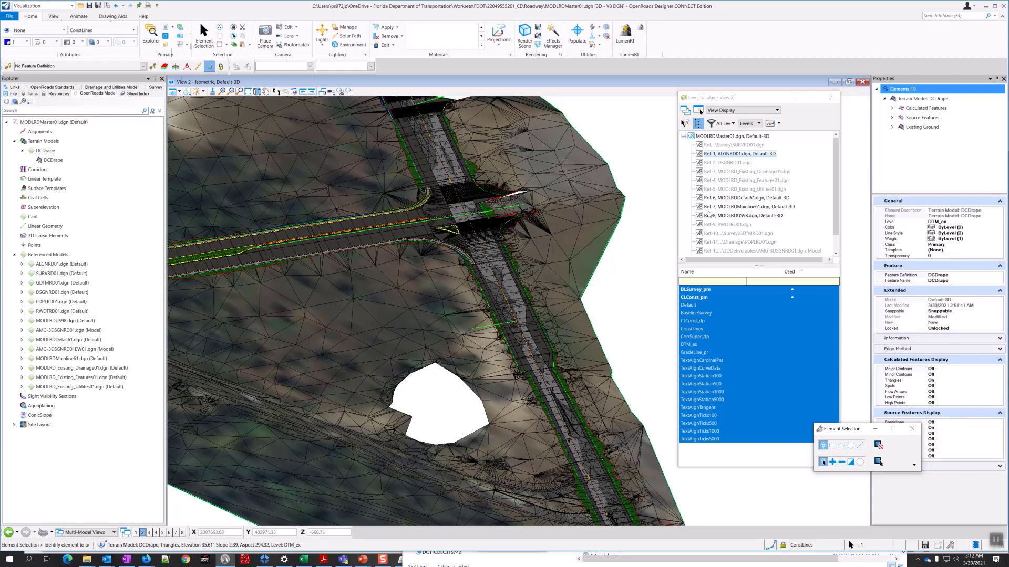
- In the master file, turn off levels DTM_ep, DTMSource_ep, DTMTriangles and DTMVertices_ep while leaving DTM_ex on
click(733, 136)
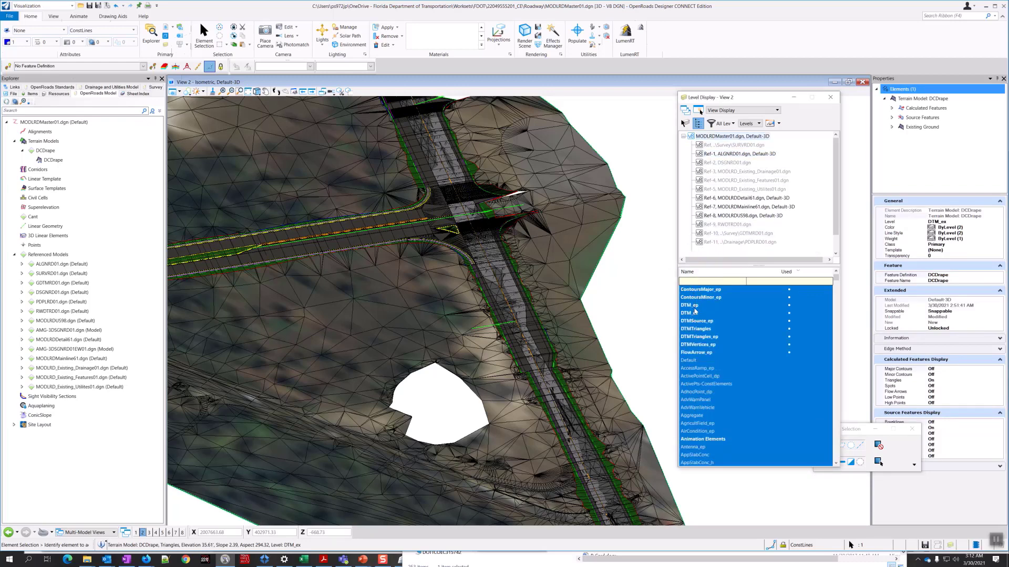
click(691, 313)
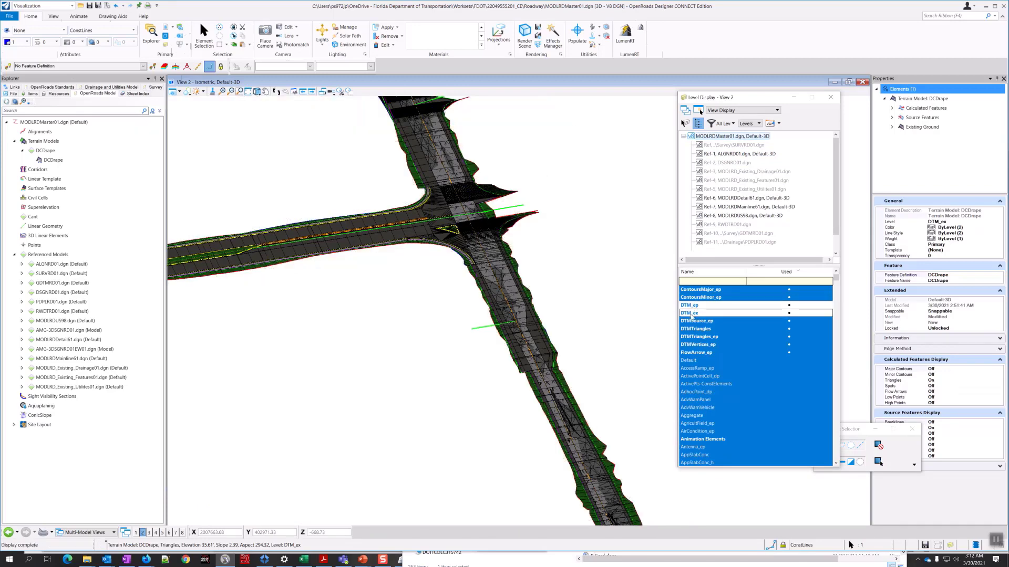
click(692, 313)
click(693, 307)
click(706, 329)
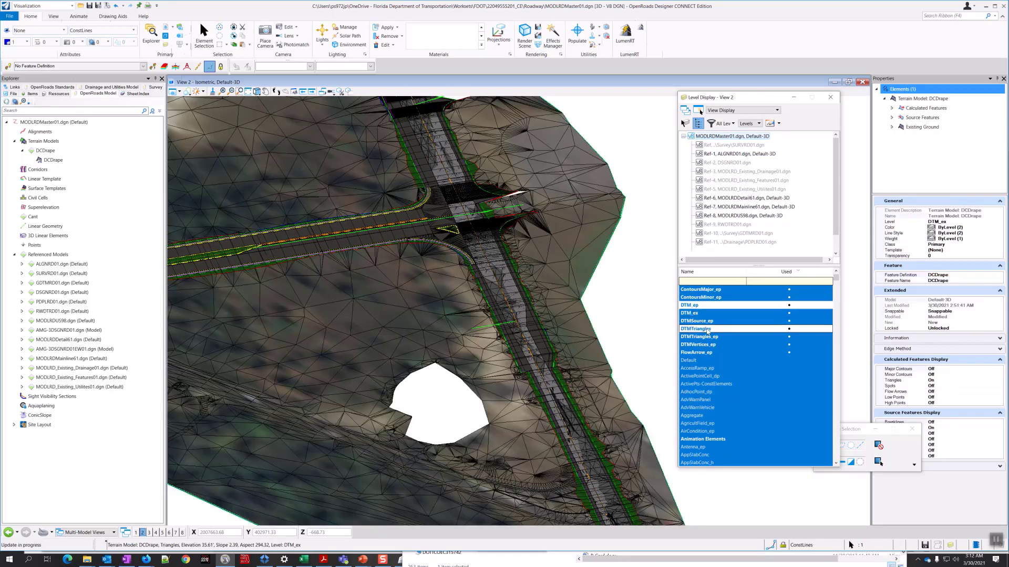
click(704, 329)
click(695, 337)
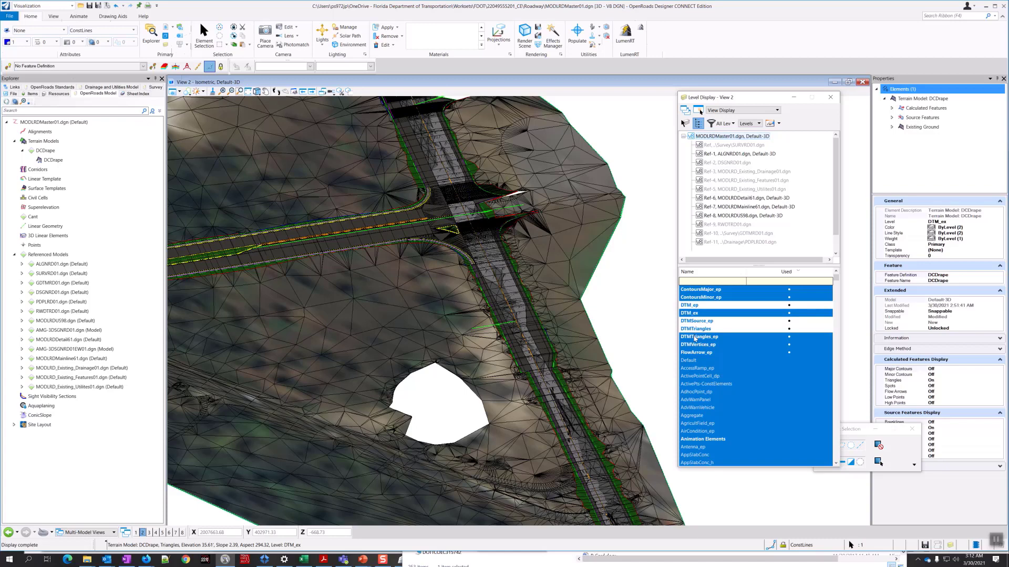
click(695, 337)
click(700, 345)
click(700, 345)
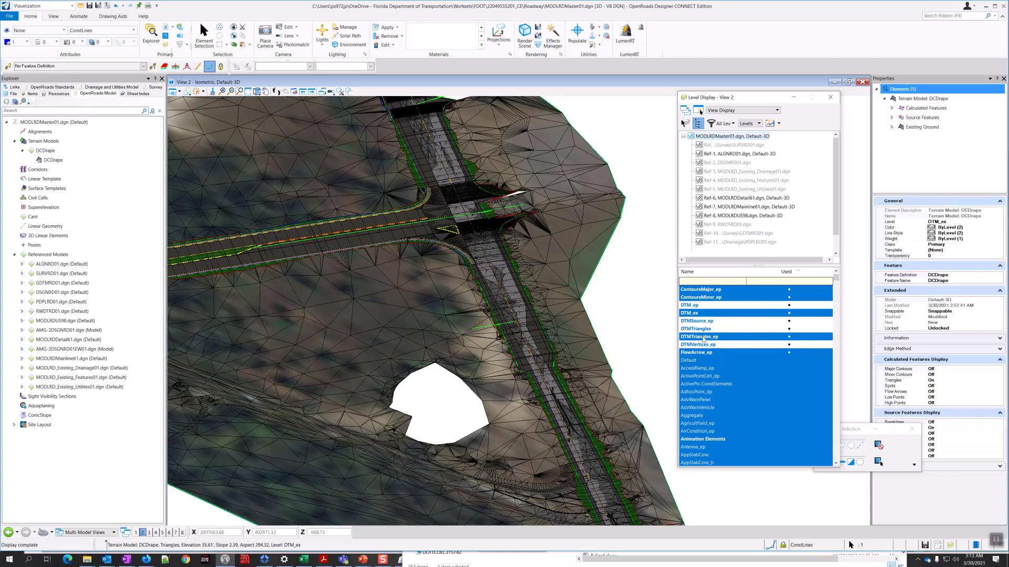
- Toggle the DTM_ex and DTMTriangles_ep levels off and back on to compare their effect on the terrain
click(691, 314)
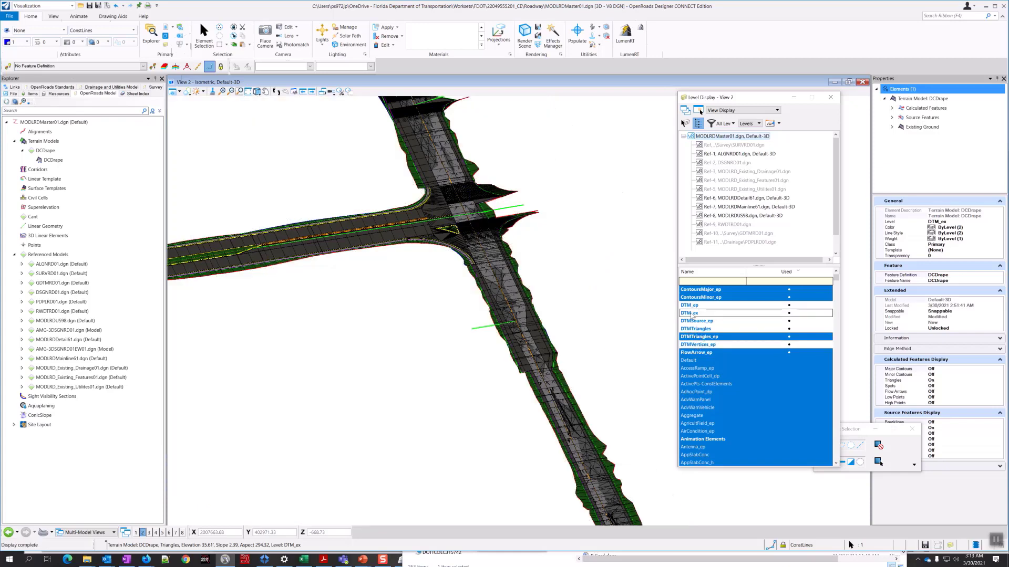
click(691, 314)
click(696, 339)
click(696, 339)
click(696, 339)
click(696, 337)
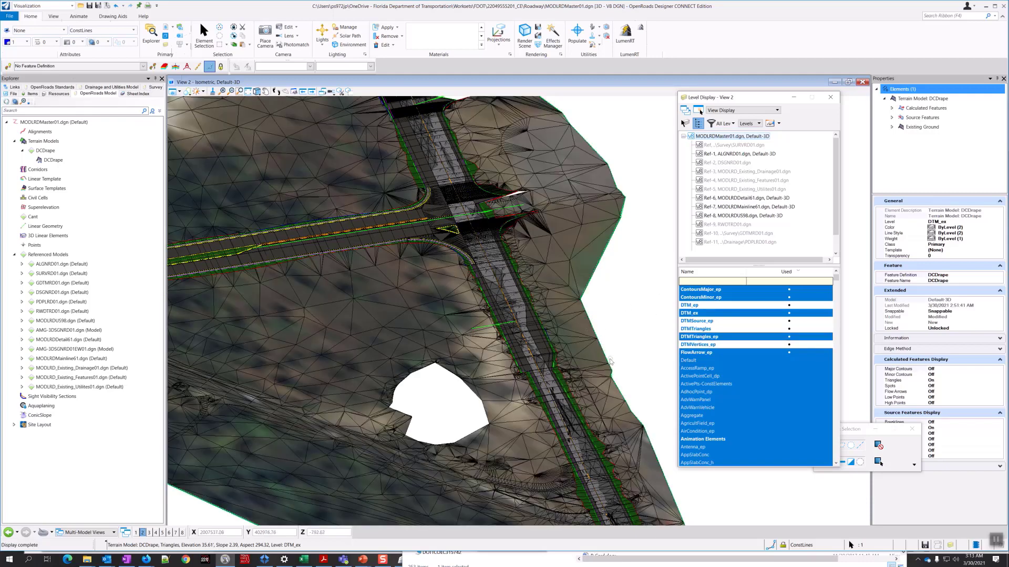
- Turn off the master file's ContoursMinor_ep, ContoursMajor_ep and FlowArrow_ep levels
click(707, 297)
click(706, 289)
click(698, 352)
- Export the draped terrain and road model to LumenRT for animation
scroll(756, 315, down, 2)
scroll(785, 295, up, 2)
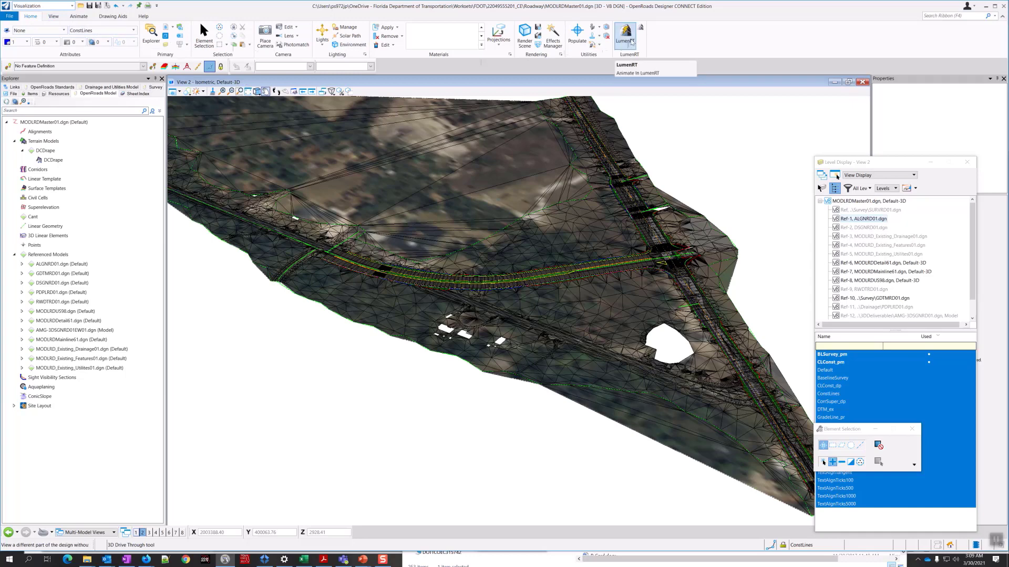
click(630, 41)
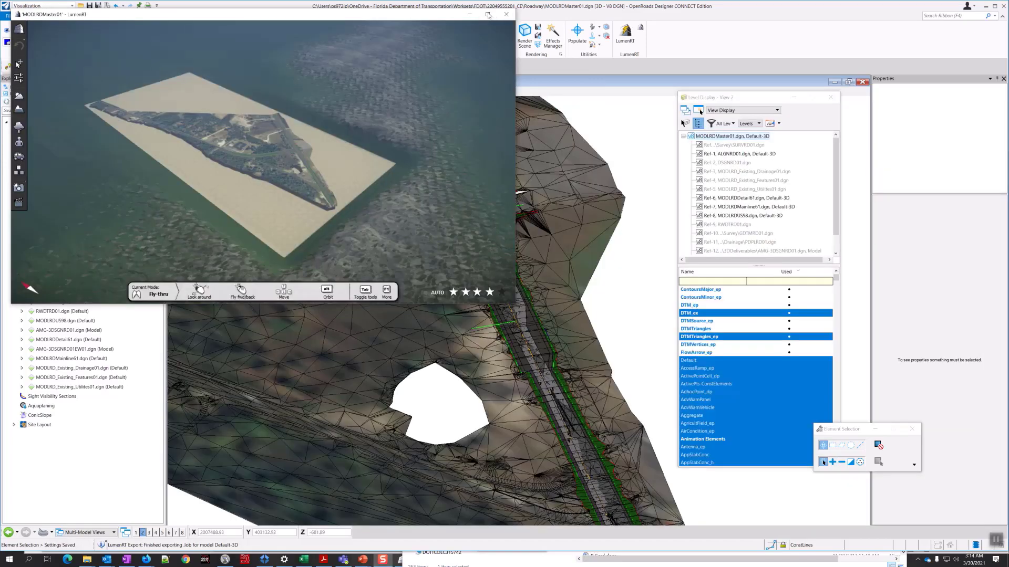
- Maximize the LumenRT window and fly down to road level at the near end of the main roadway
click(488, 15)
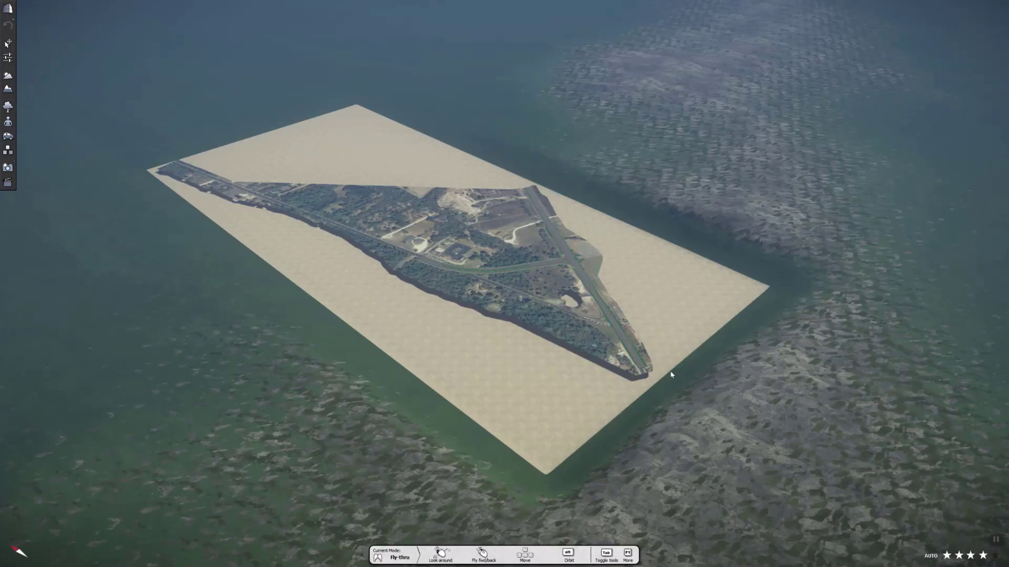
scroll(671, 374, up, 5)
scroll(625, 368, up, 5)
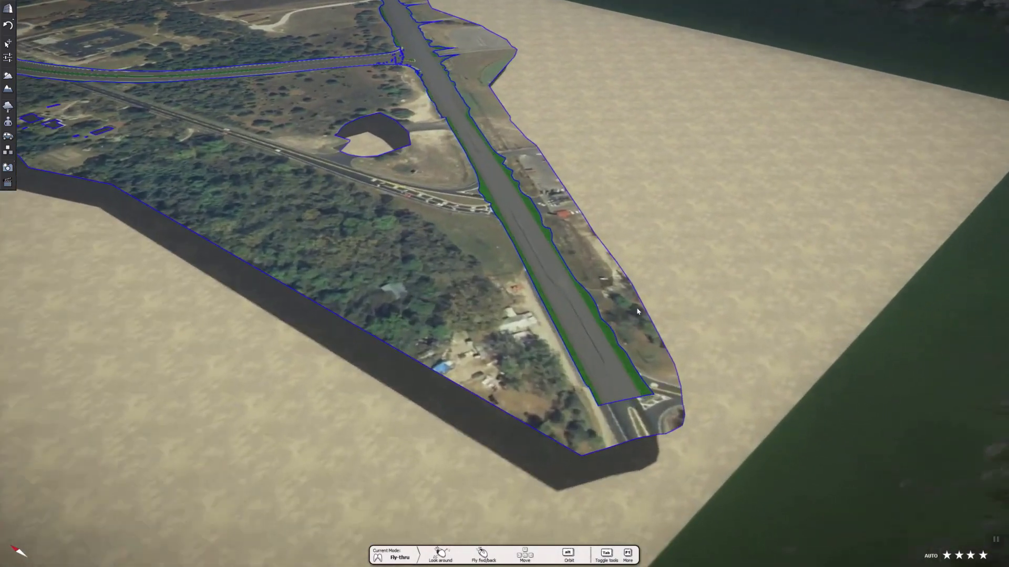
mouse_move(503, 284)
alt+mouse_down()
mouse_move(410, 284)
mouse_move(505, 282)
mouse_move(500, 275)
alt+mouse_up()
scroll(524, 362, up, 6)
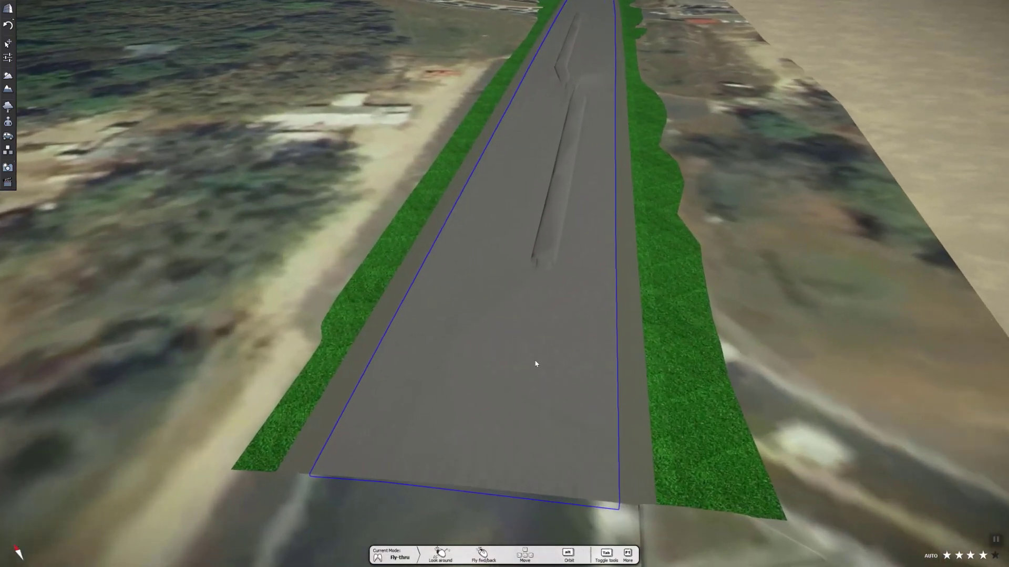
alt+drag(552, 369, 545, 327)
scroll(519, 271, up, 2)
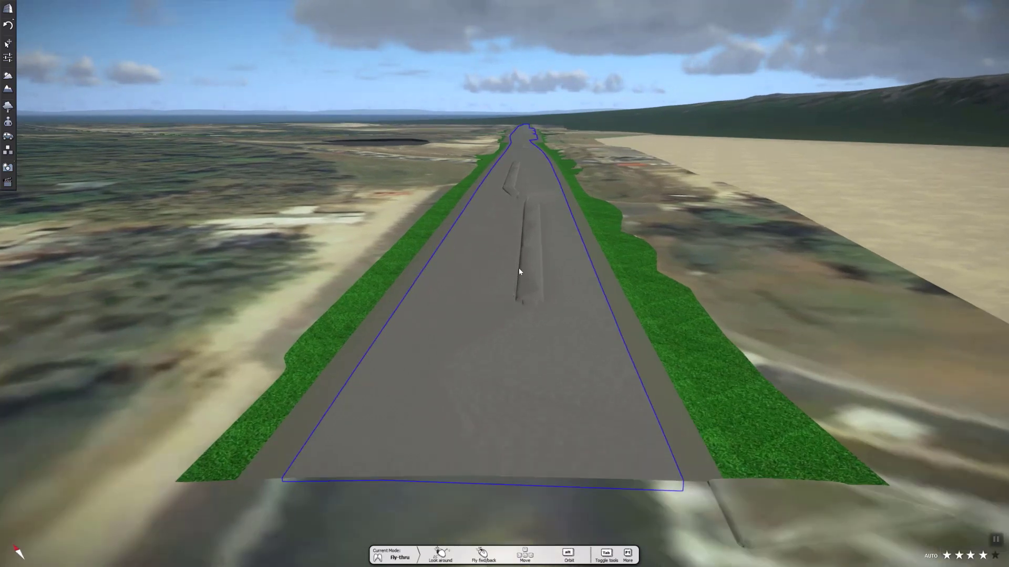
- Examine the long strips rising out of the main road's pavement along its middle
alt+drag(502, 282, 504, 226)
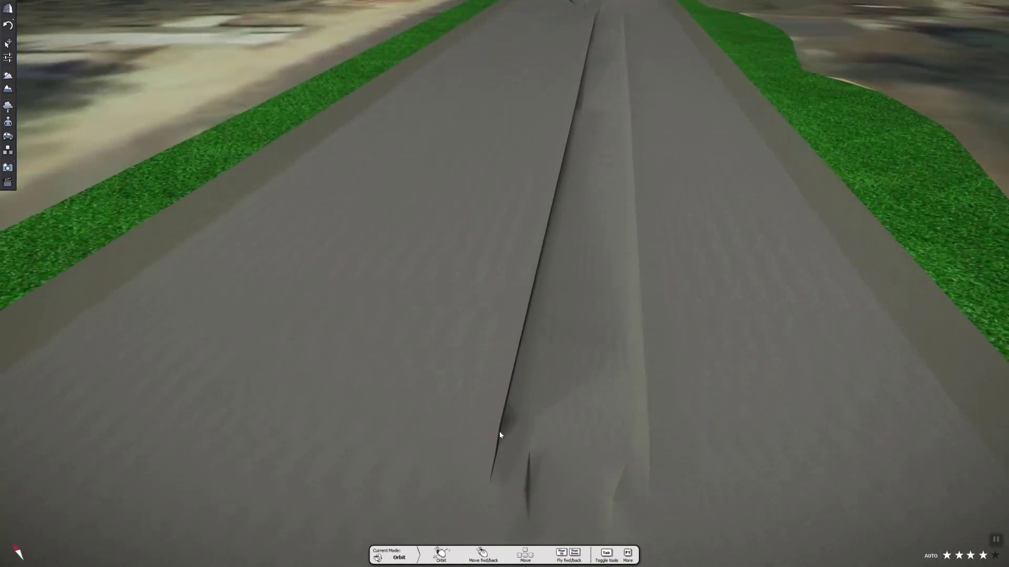
scroll(509, 388, down, 6)
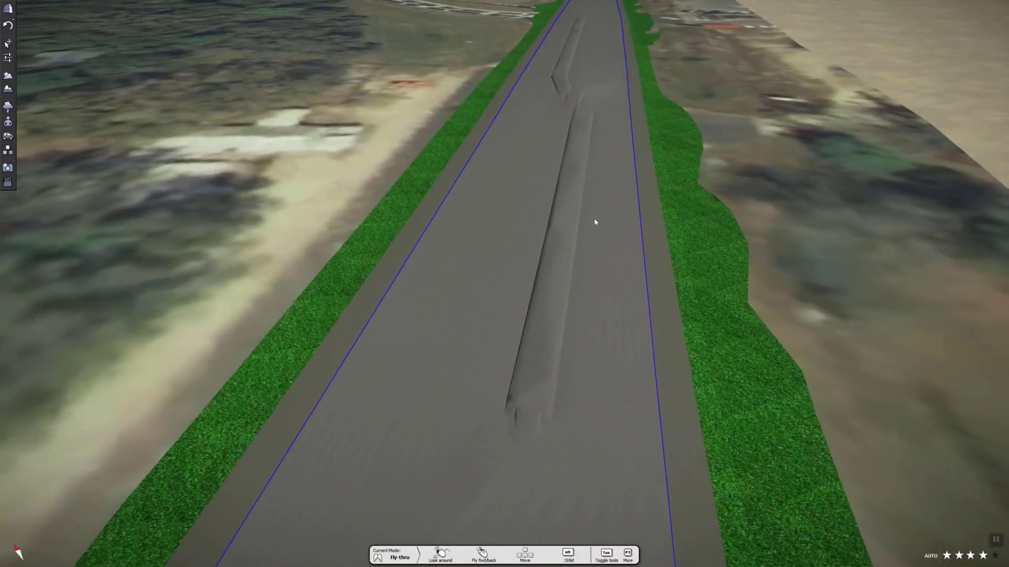
mouse_move(595, 222)
alt+mouse_down()
mouse_move(503, 284)
mouse_move(606, 216)
alt+mouse_up()
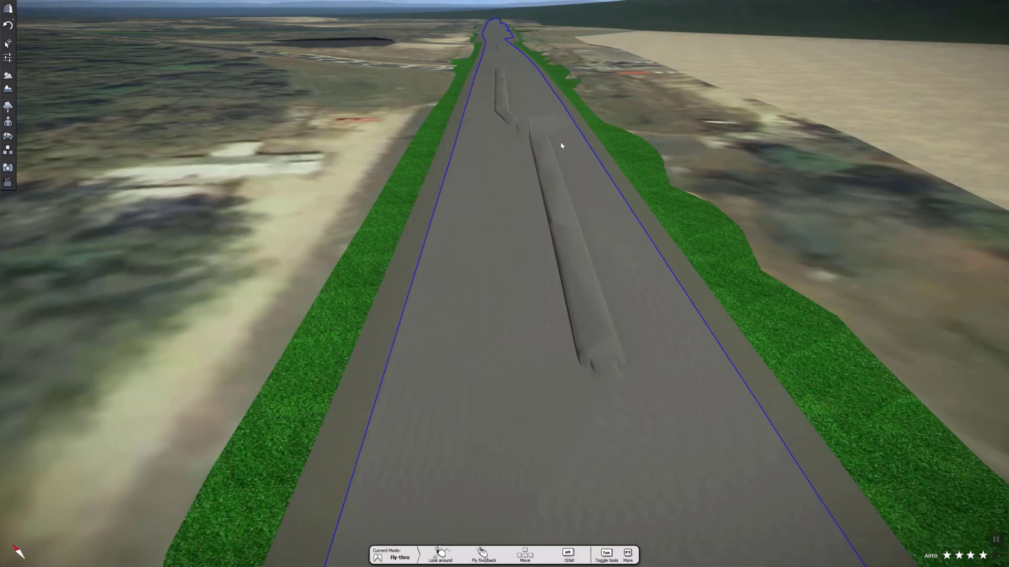
mouse_move(524, 116)
mouse_down()
mouse_move(504, 284)
mouse_move(525, 116)
mouse_up()
scroll(528, 94, up, 5)
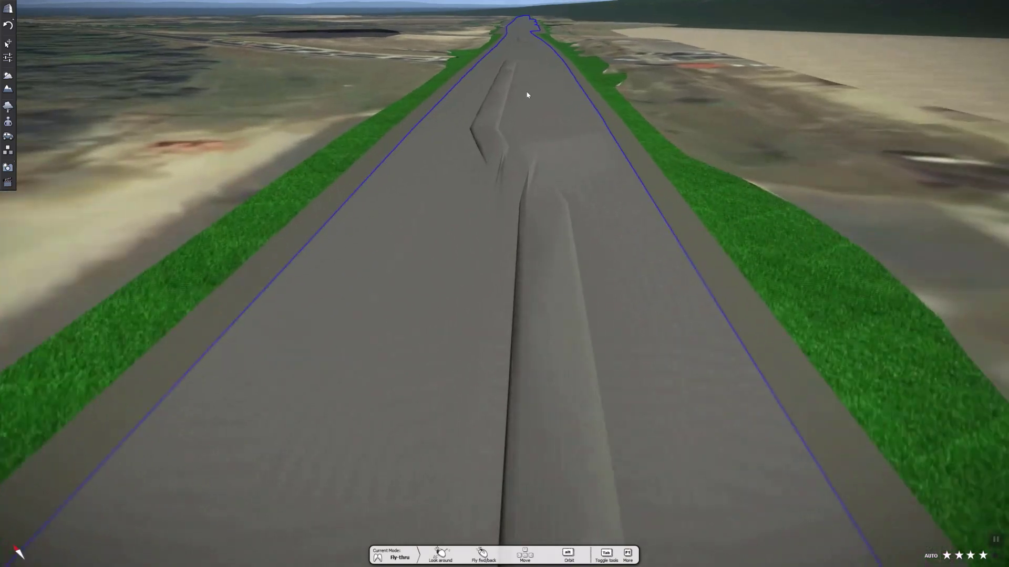
- Fly forward at low height along the main road toward the side road intersection
alt+drag(545, 151, 504, 284)
scroll(553, 126, up, 5)
scroll(551, 128, up, 8)
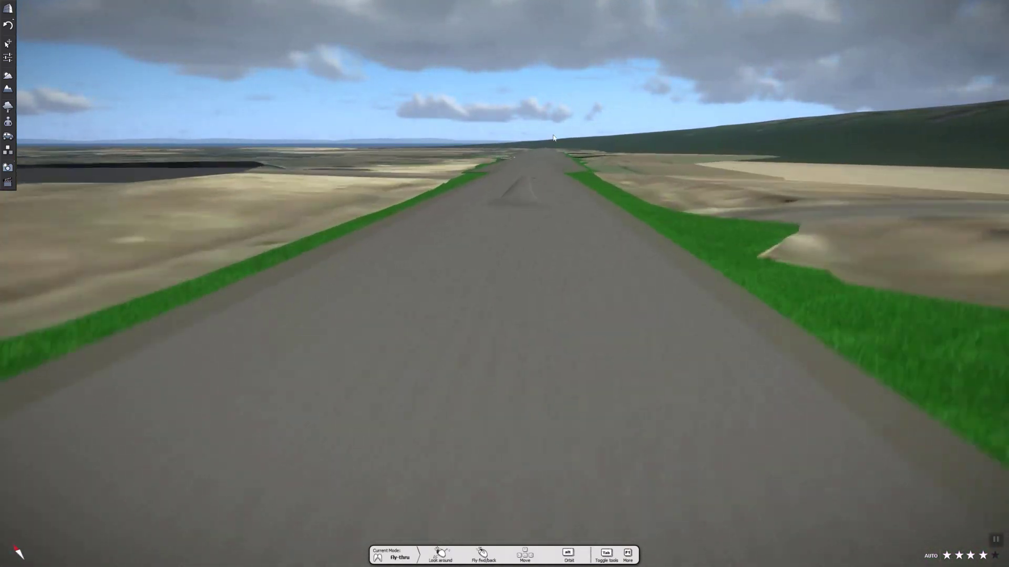
scroll(556, 158, up, 8)
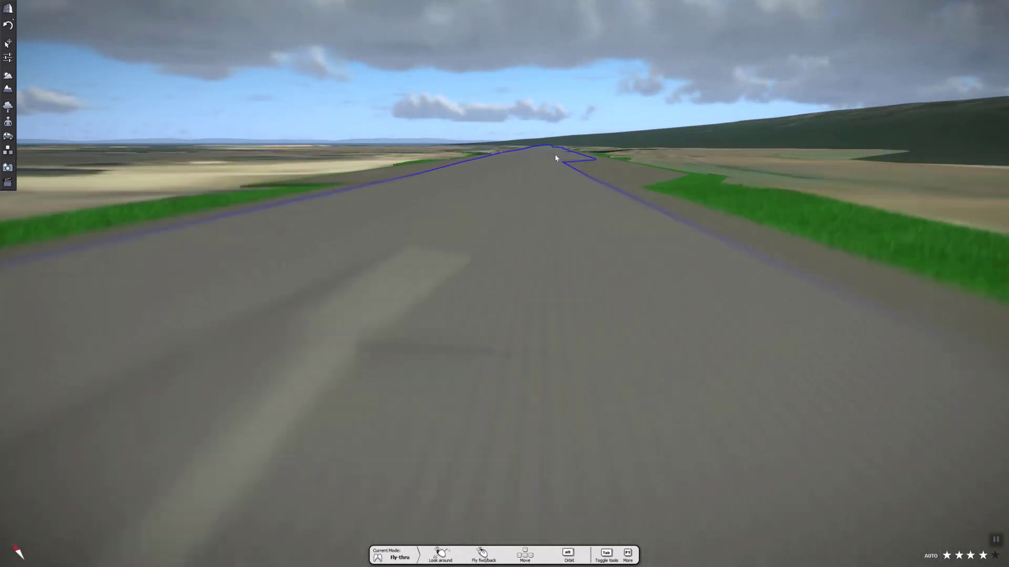
scroll(581, 121, up, 8)
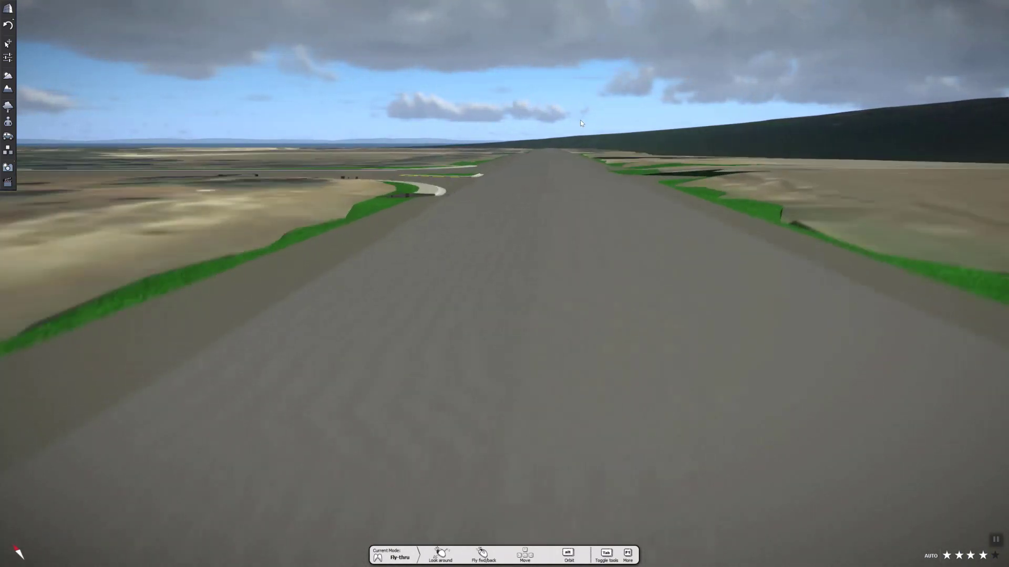
- Inspect the triangular grass island and the curb returns at the side road intersection up close
alt+right_drag(400, 197, 127, 238)
alt+right_drag(547, 198, 558, 200)
alt+right_drag(493, 159, 493, 164)
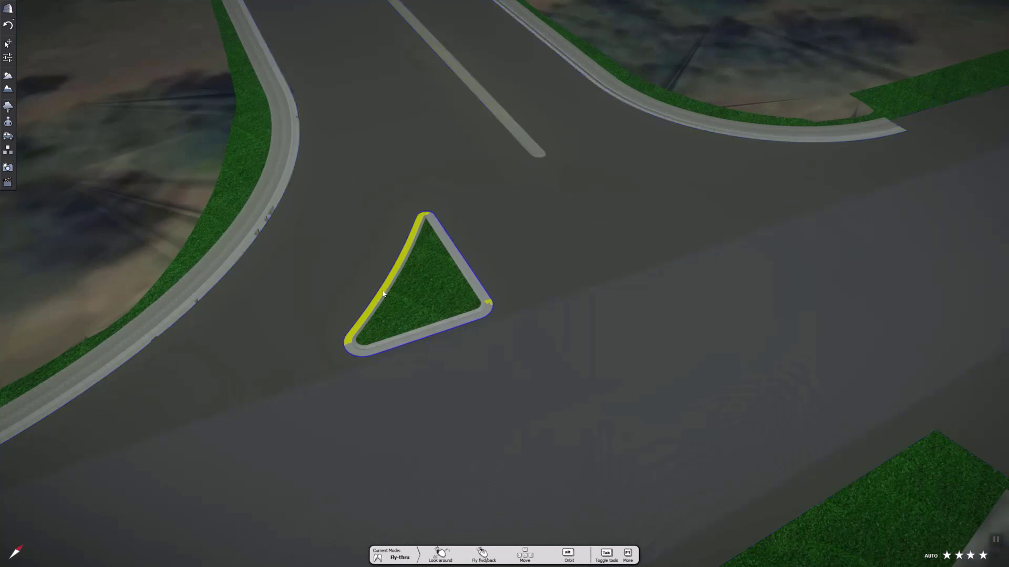
scroll(362, 315, up, 5)
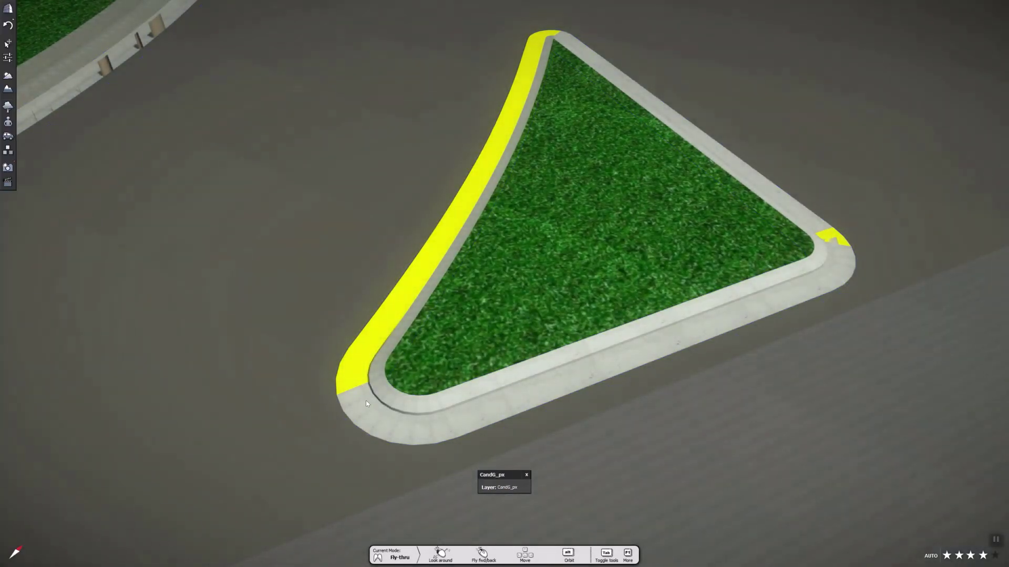
scroll(350, 351, down, 3)
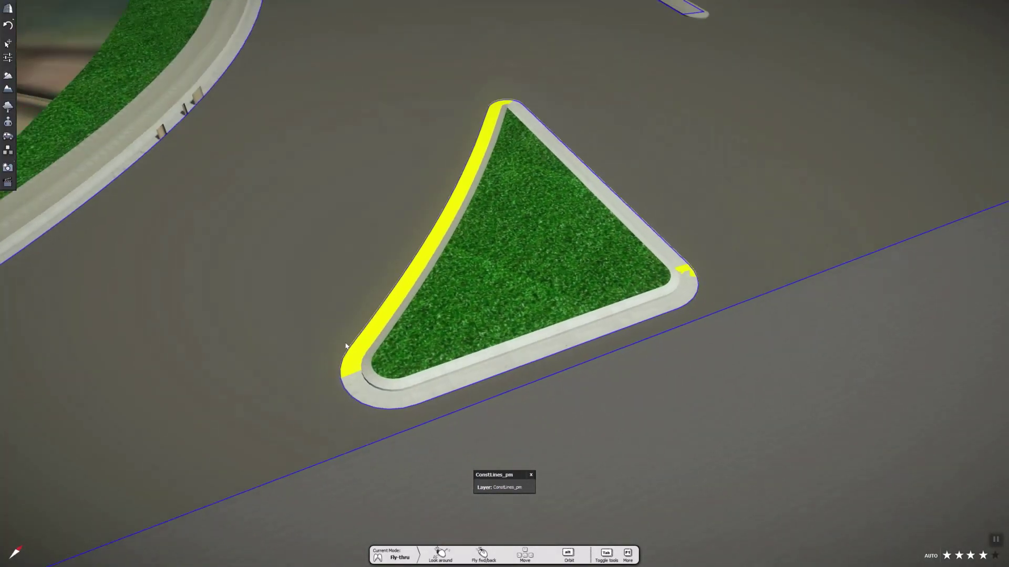
scroll(198, 164, up, 5)
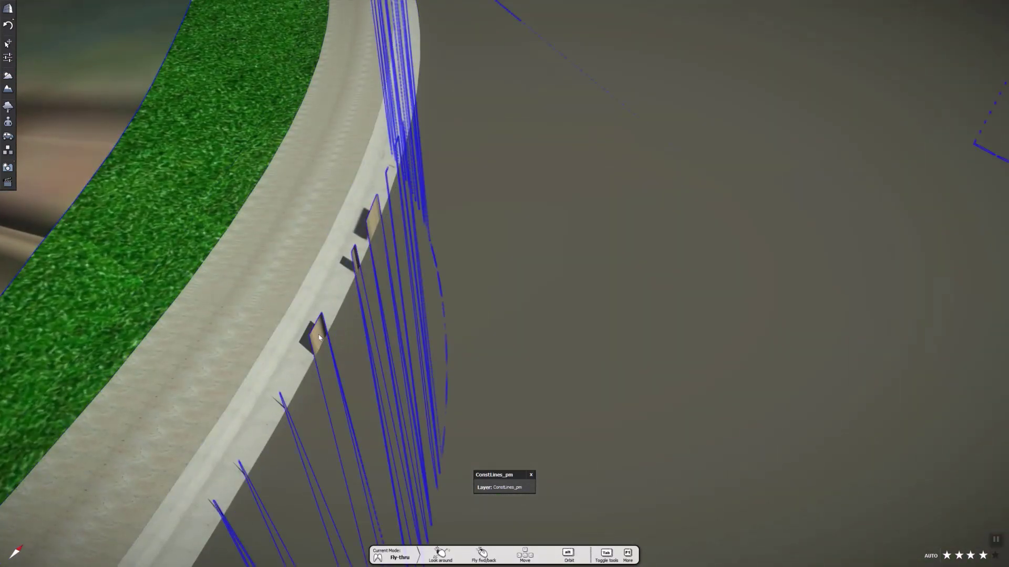
scroll(316, 335, down, 5)
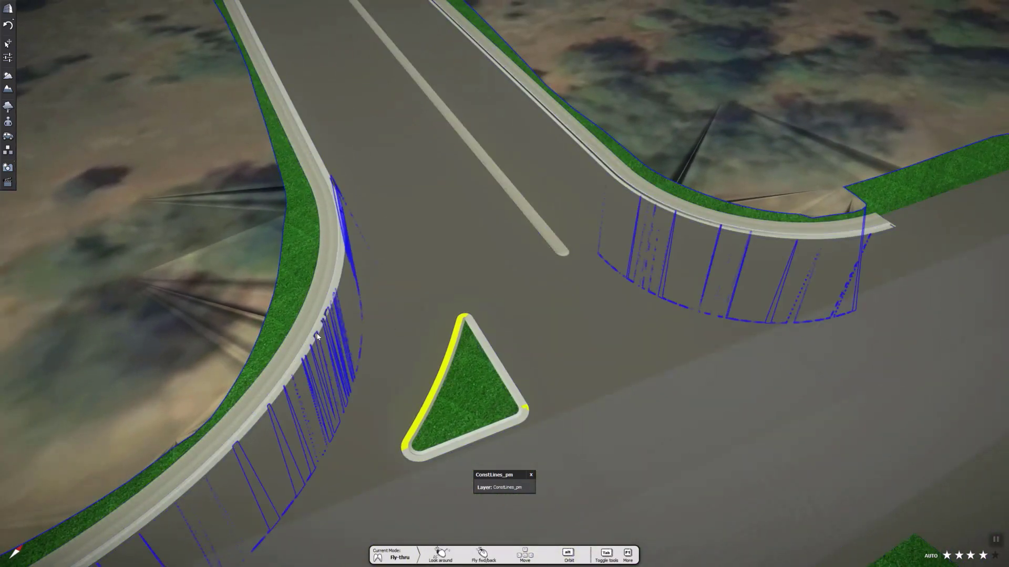
- Inspect the rounded nose of the side road's concrete median from road level
alt+drag(541, 310, 647, 334)
scroll(640, 293, down, 5)
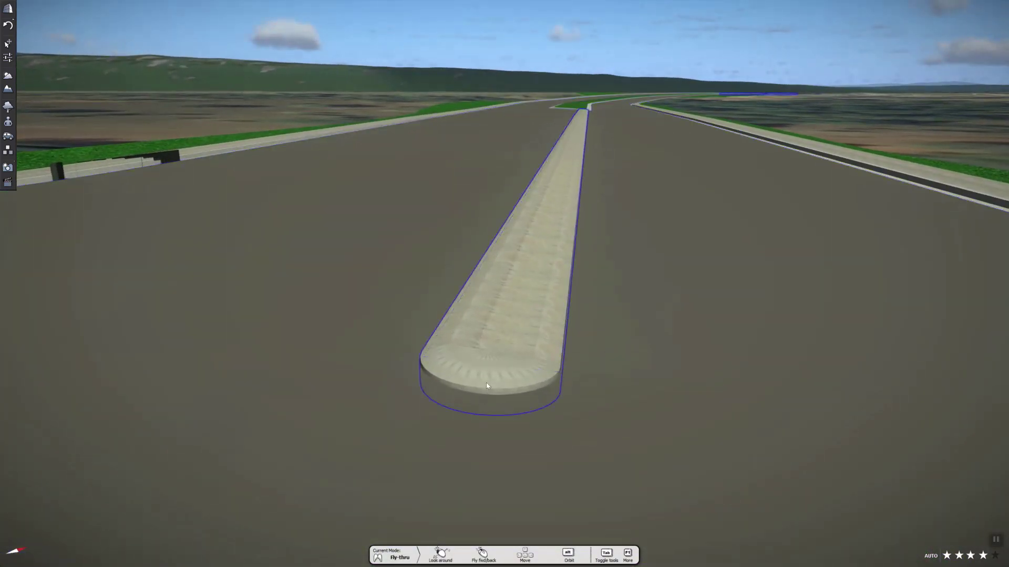
scroll(468, 371, up, 5)
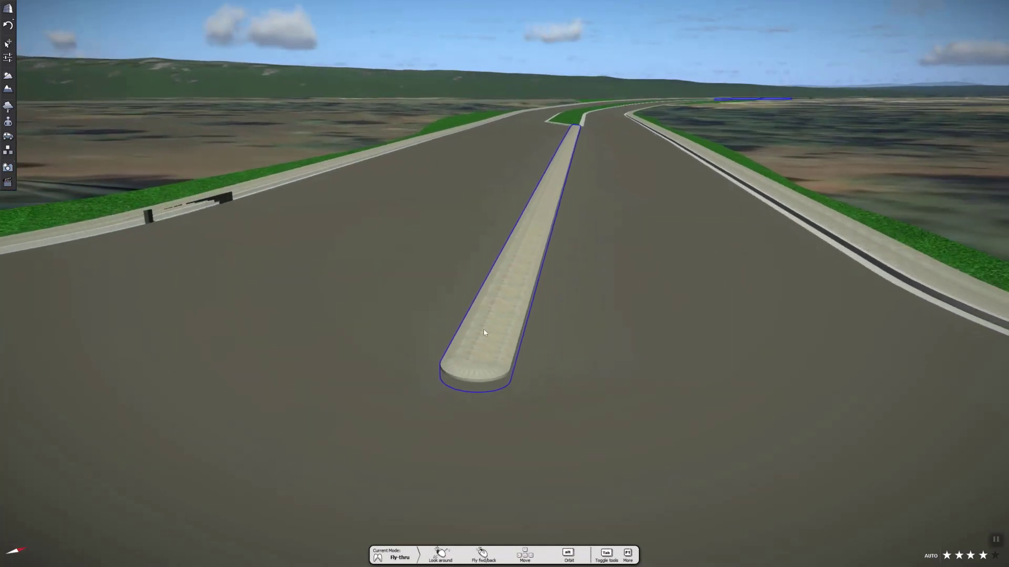
right_drag(502, 283, 510, 277)
scroll(538, 152, up, 4)
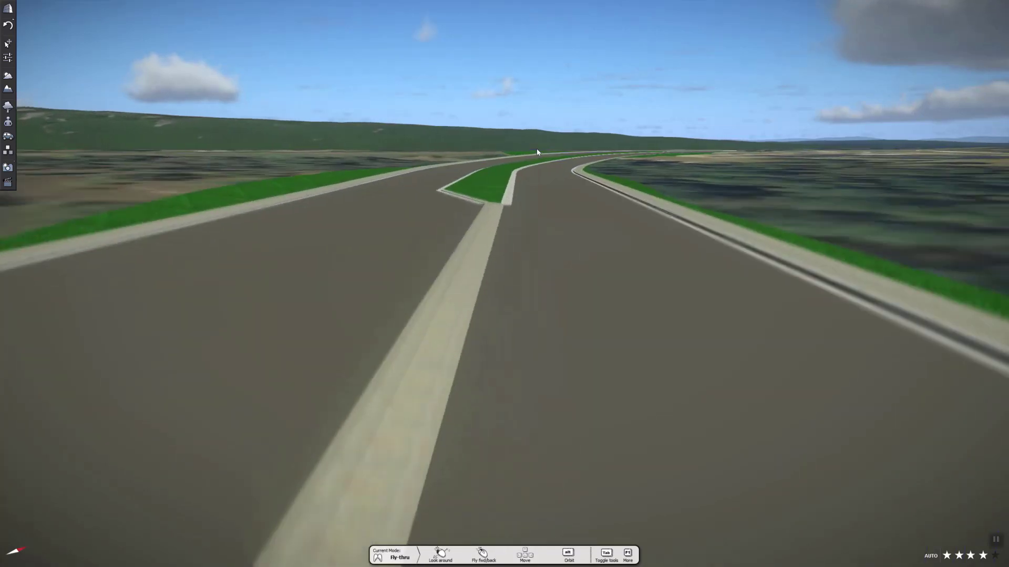
- Fly along the curving divided side road to review its grass median, curbs and sidewalks
scroll(539, 154, up, 6)
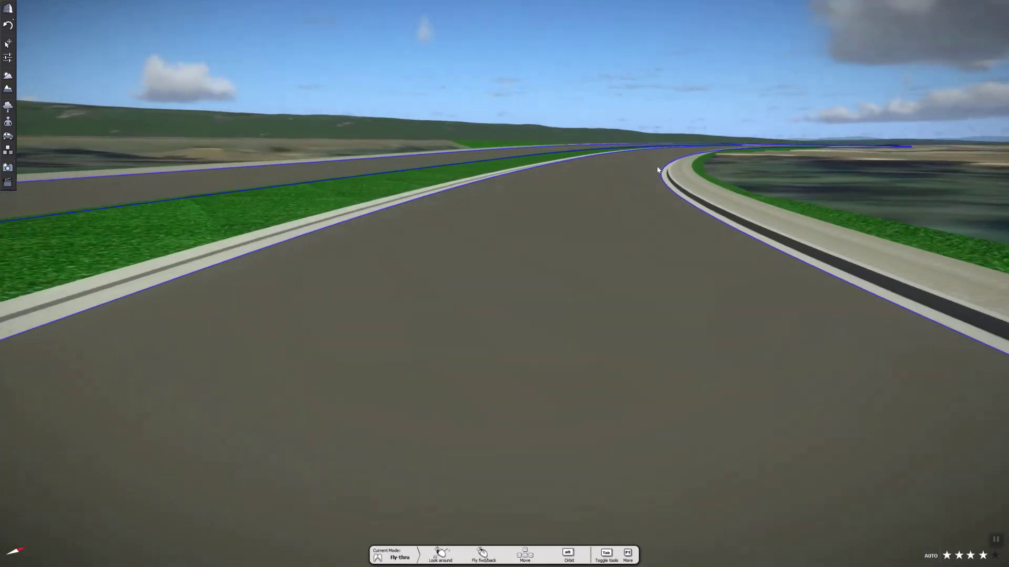
alt+right_drag(661, 170, 663, 173)
alt+right_drag(504, 284, 505, 286)
scroll(607, 64, up, 4)
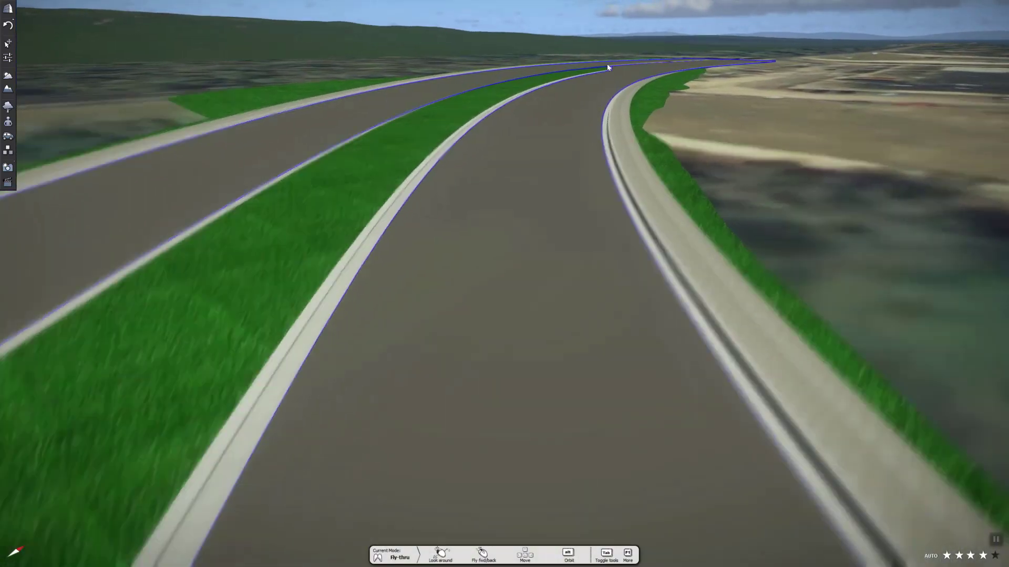
scroll(606, 64, up, 5)
alt+right_drag(504, 284, 504, 284)
scroll(590, 103, down, 6)
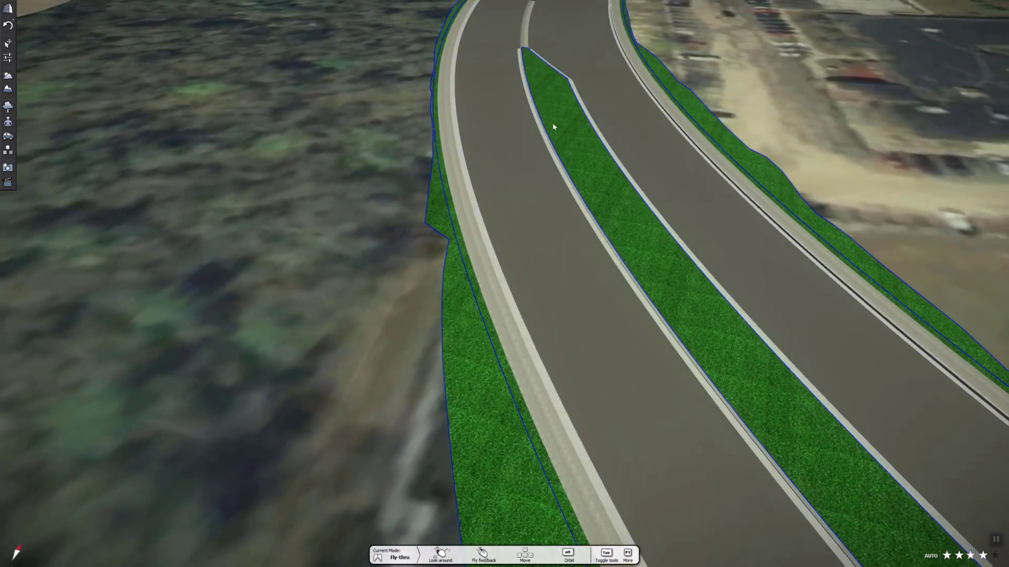
alt+right_drag(553, 129, 504, 283)
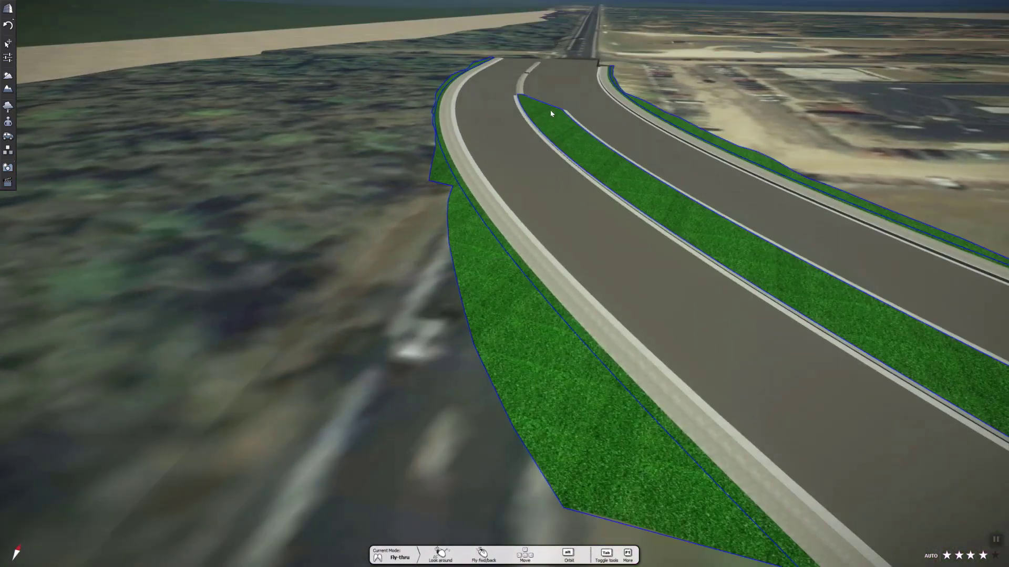
- Examine the gap in the concrete median near the far end of the side road
scroll(539, 68, up, 8)
scroll(538, 67, up, 8)
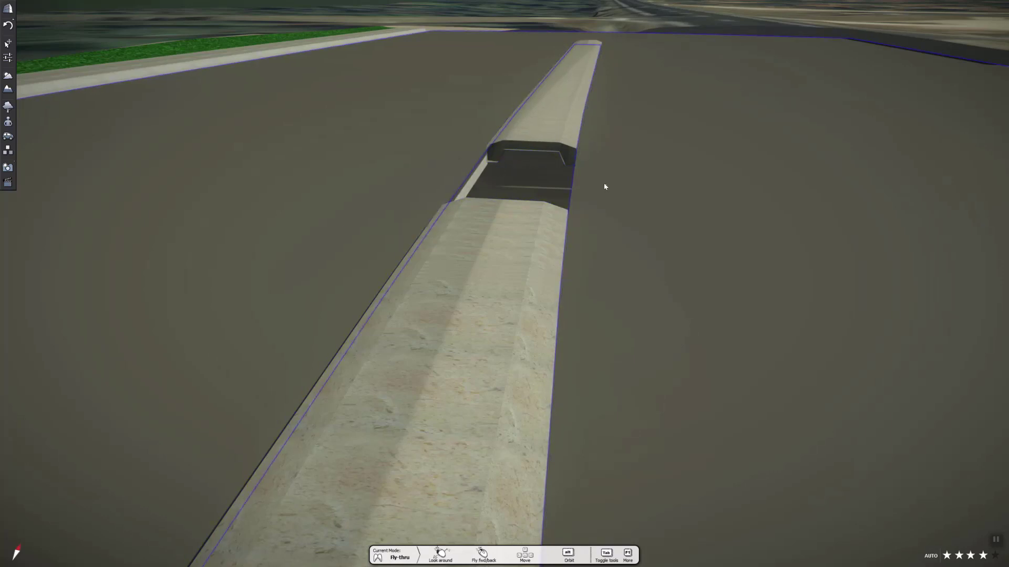
scroll(511, 174, down, 5)
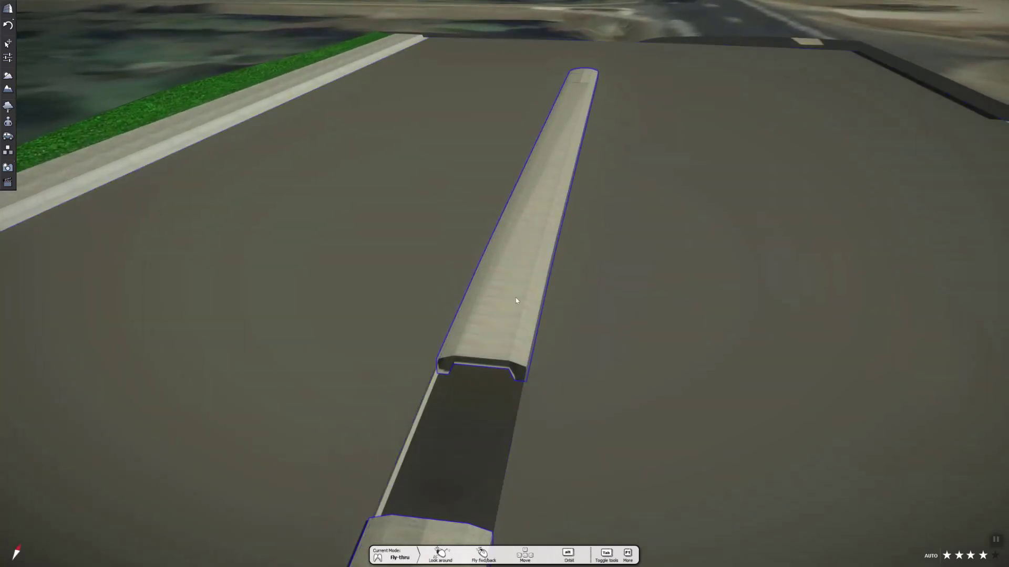
scroll(467, 373, down, 10)
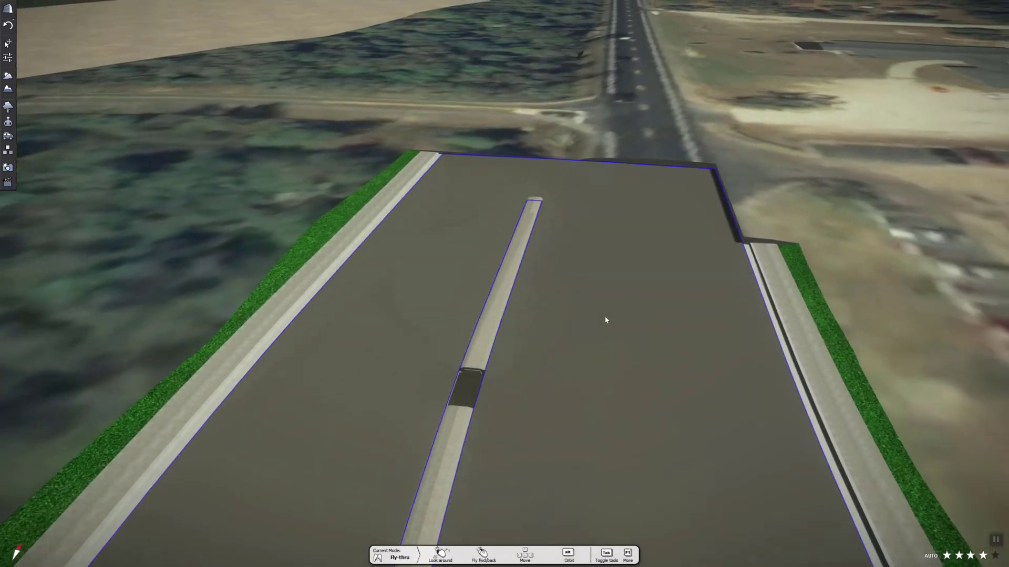
- Inspect the notched pavement corner at the side road's far end and the base layers beneath it
scroll(777, 227, up, 10)
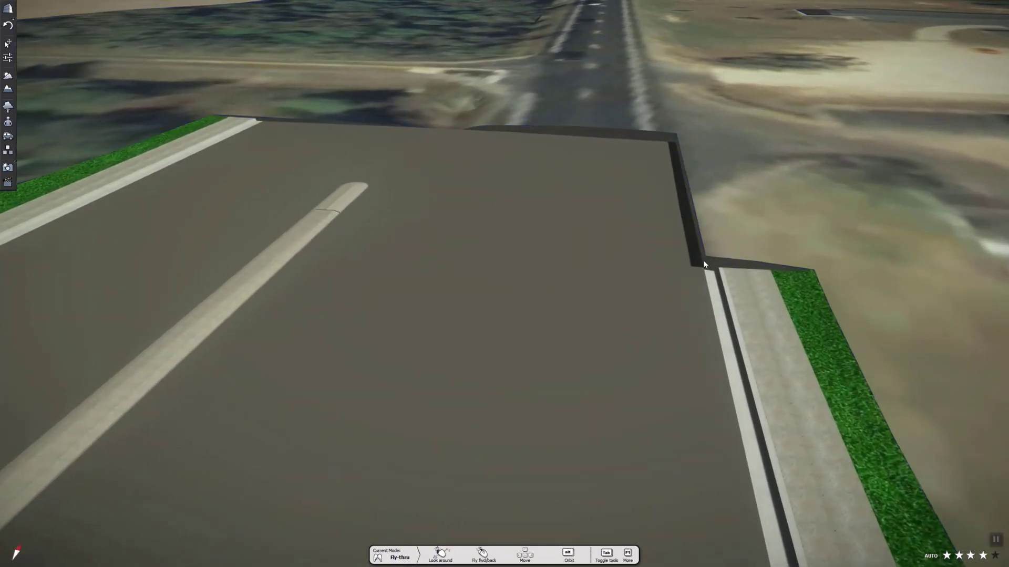
scroll(721, 266, up, 5)
scroll(721, 266, down, 5)
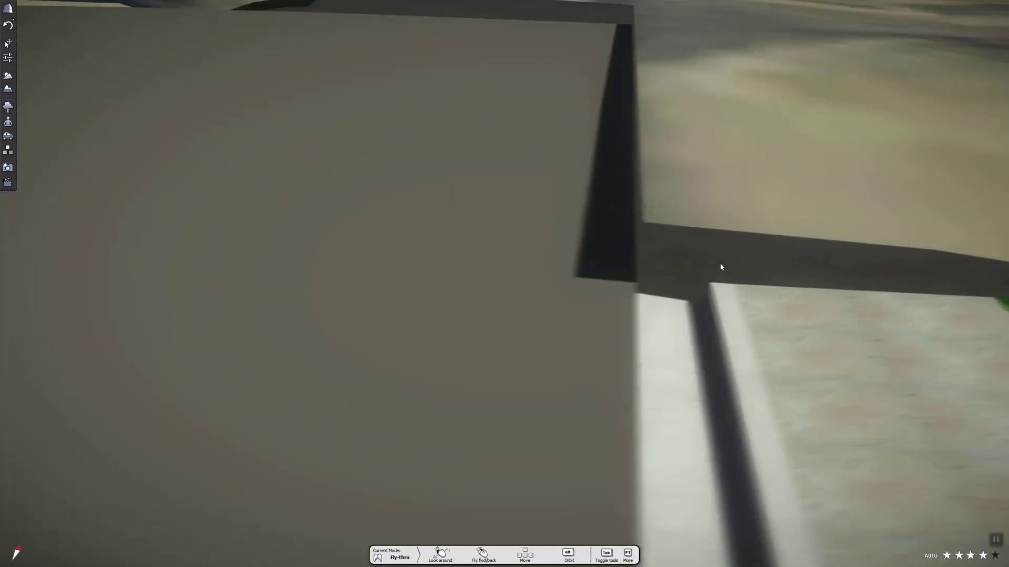
scroll(663, 280, up, 6)
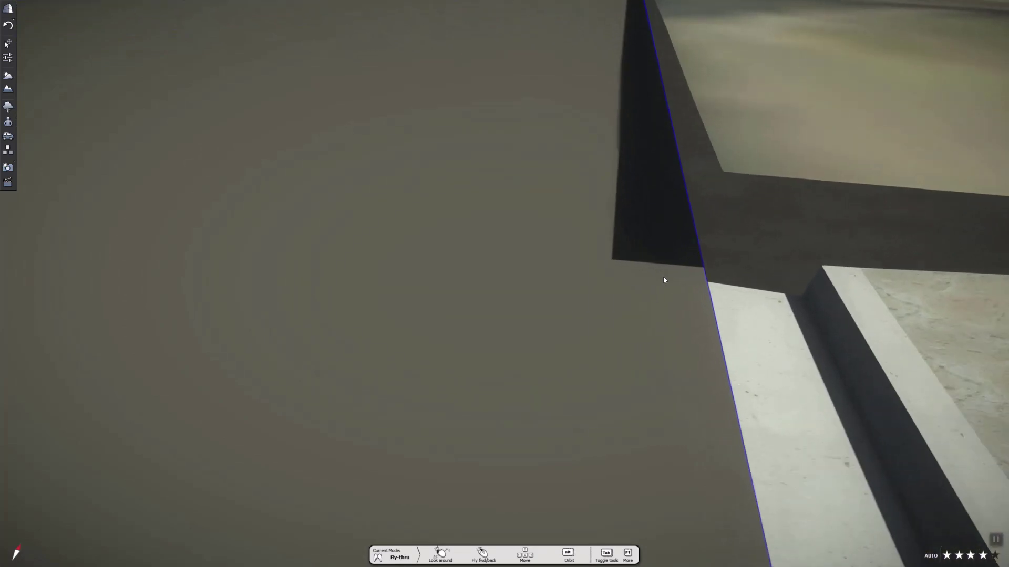
scroll(663, 280, up, 8)
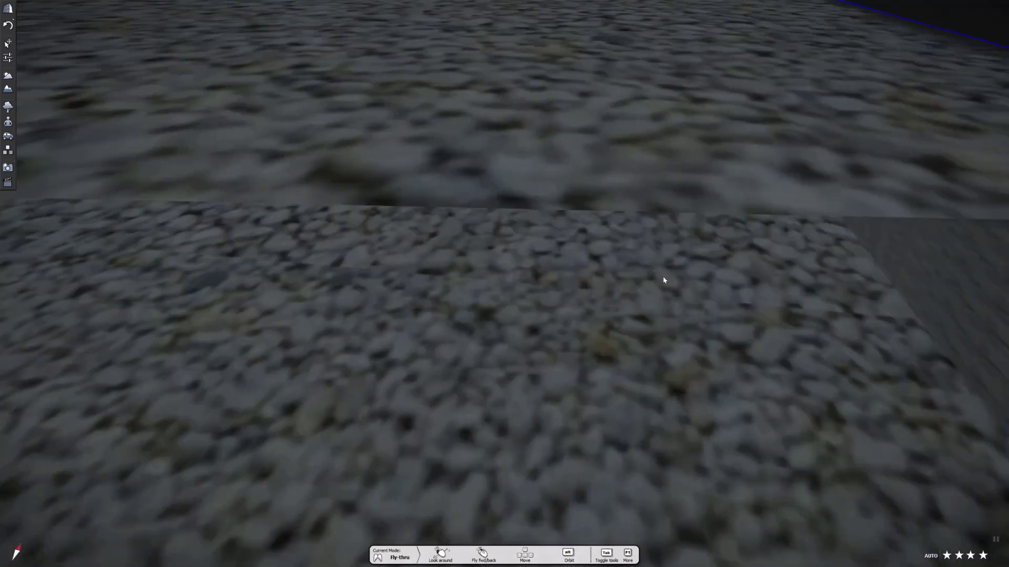
scroll(663, 280, up, 8)
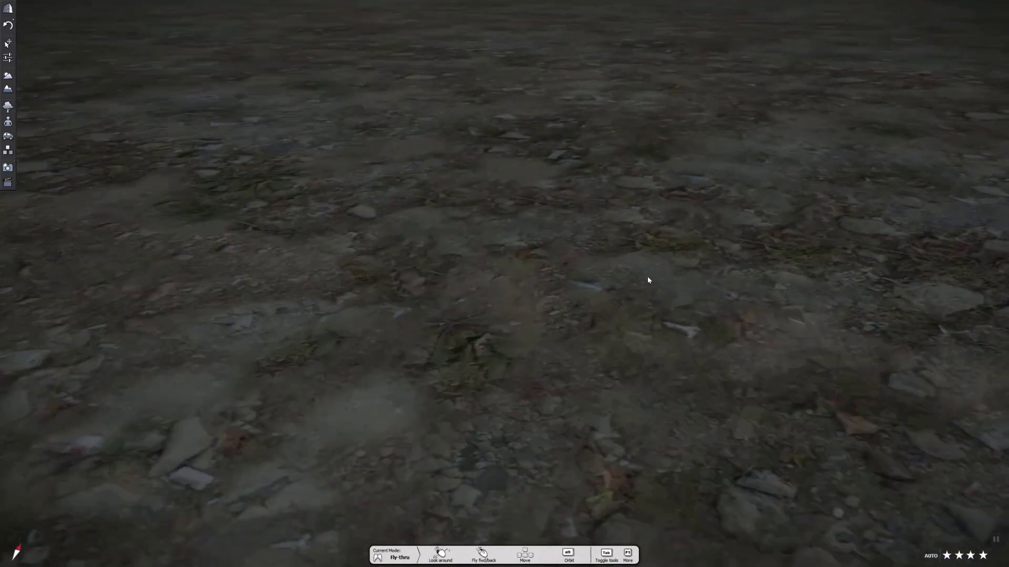
- Return above ground and examine the outer edge of the draped terrain against the surrounding sand plane
scroll(648, 278, up, 4)
key(alt)
alt+drag(648, 279, 621, 347)
scroll(621, 347, down, 6)
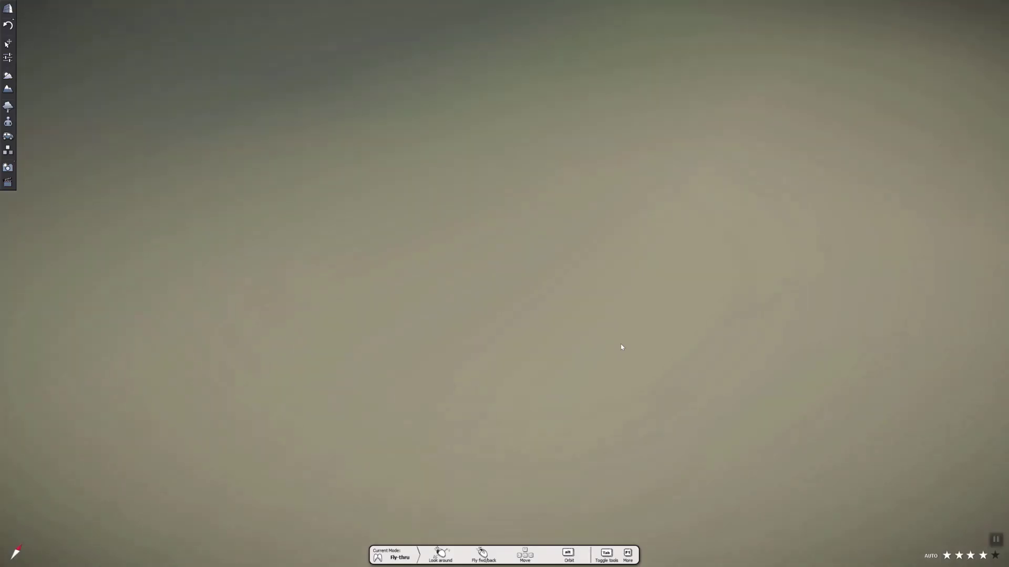
scroll(621, 348, down, 5)
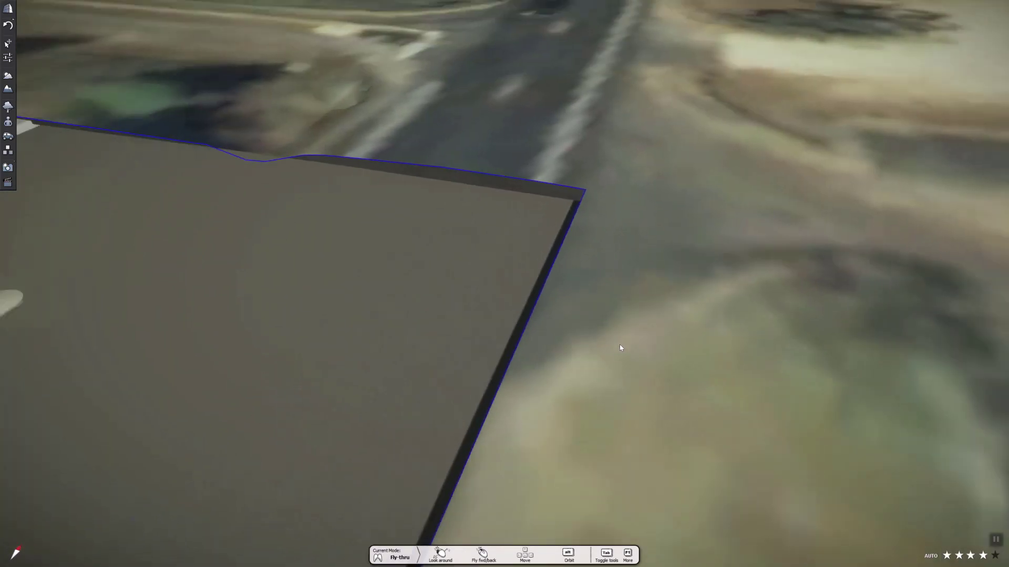
scroll(619, 349, down, 4)
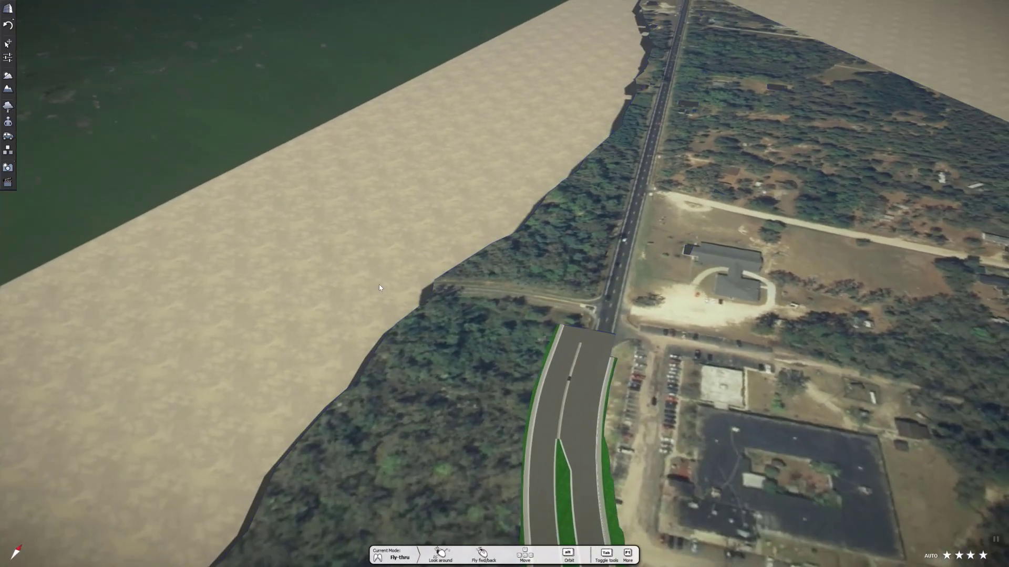
alt+drag(379, 287, 245, 253)
alt+drag(504, 284, 736, 436)
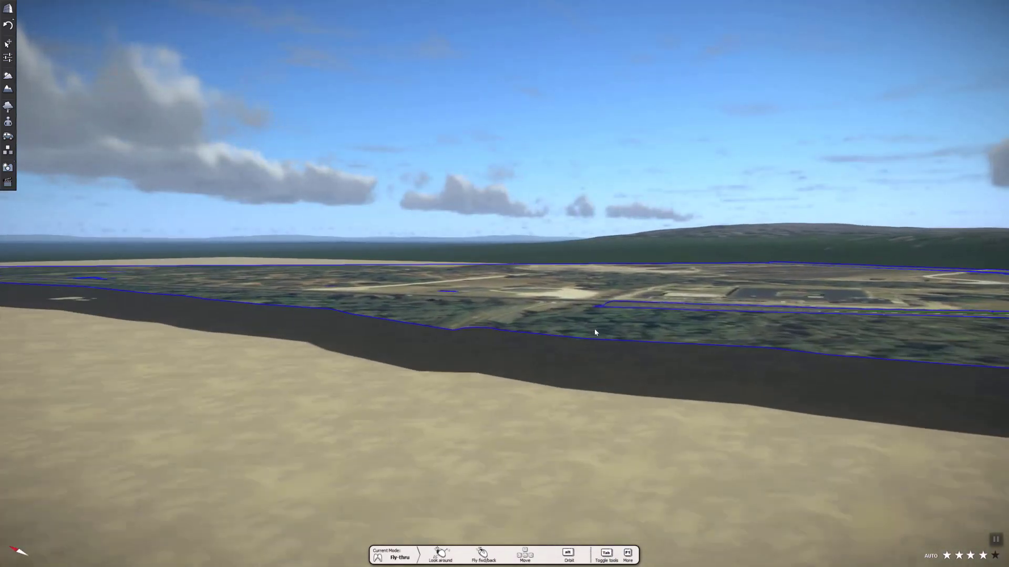
- Return above the draped terrain and review from overhead where the curving side road meets the existing road on the aerial image
scroll(595, 332, up, 10)
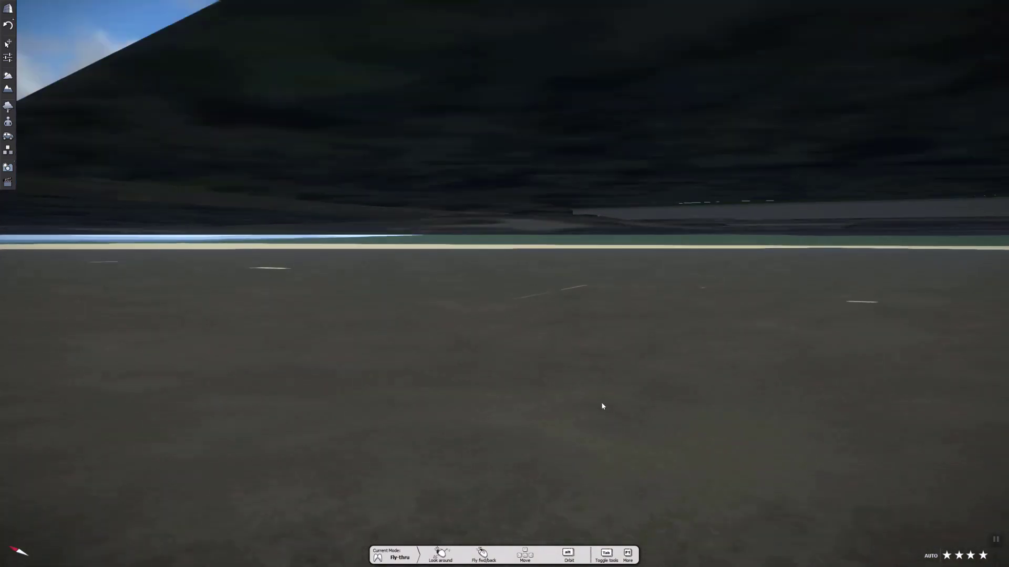
scroll(601, 402, down, 5)
mouse_move(548, 431)
alt+mouse_down()
mouse_move(535, 368)
mouse_move(736, 342)
mouse_move(560, 427)
mouse_move(824, 211)
alt+mouse_up()
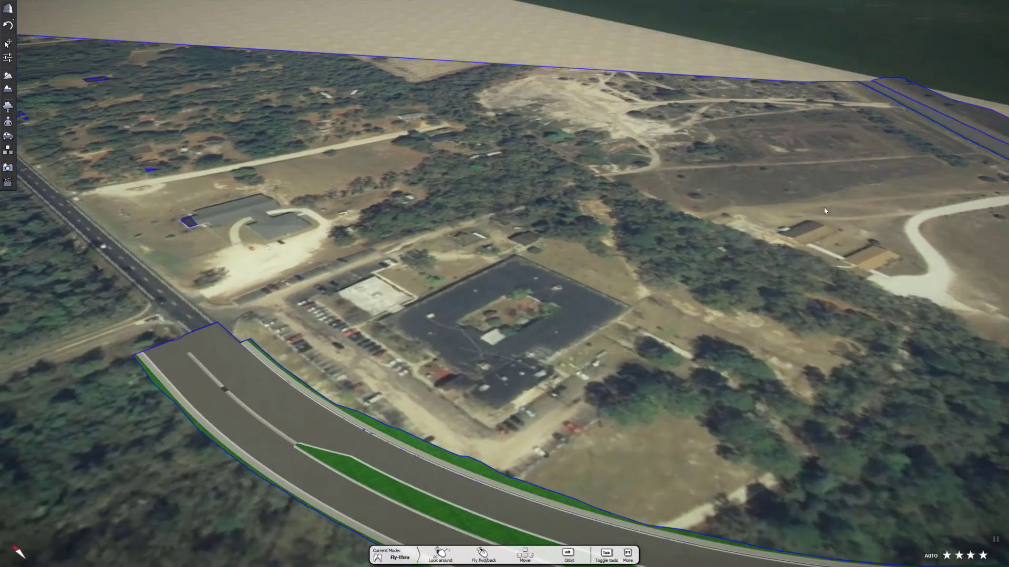
alt+drag(576, 311, 564, 266)
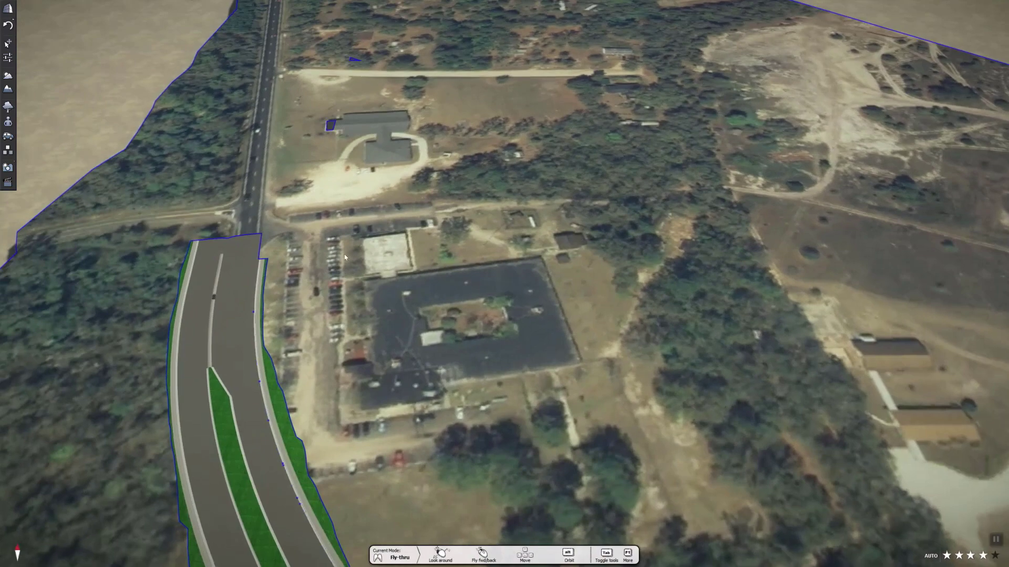
scroll(345, 258, down, 5)
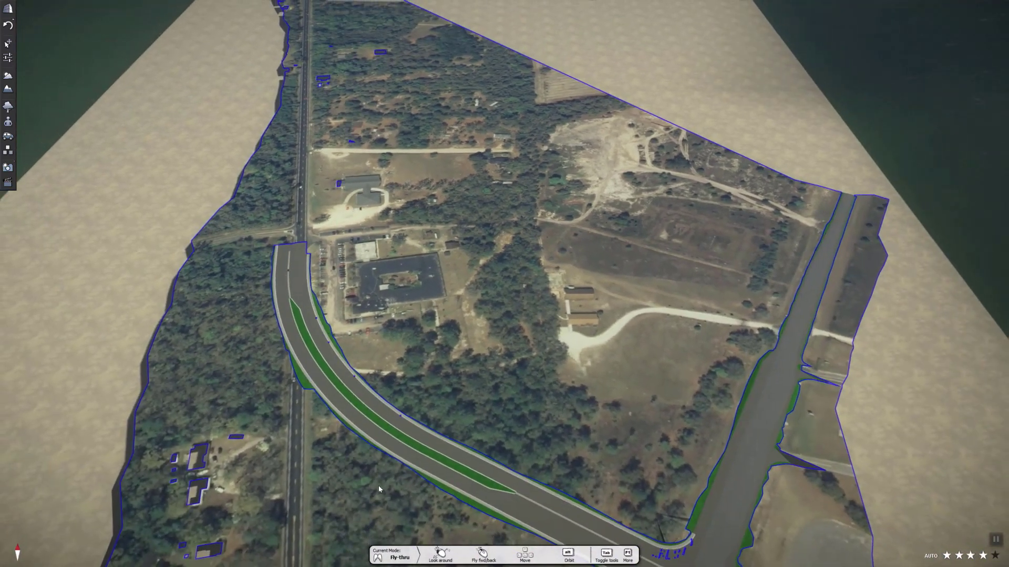
- Examine the main road corridor and the terrain opening between it and the existing road, from overhead and at an oblique angle
alt+drag(379, 488, 503, 283)
drag(678, 479, 698, 467)
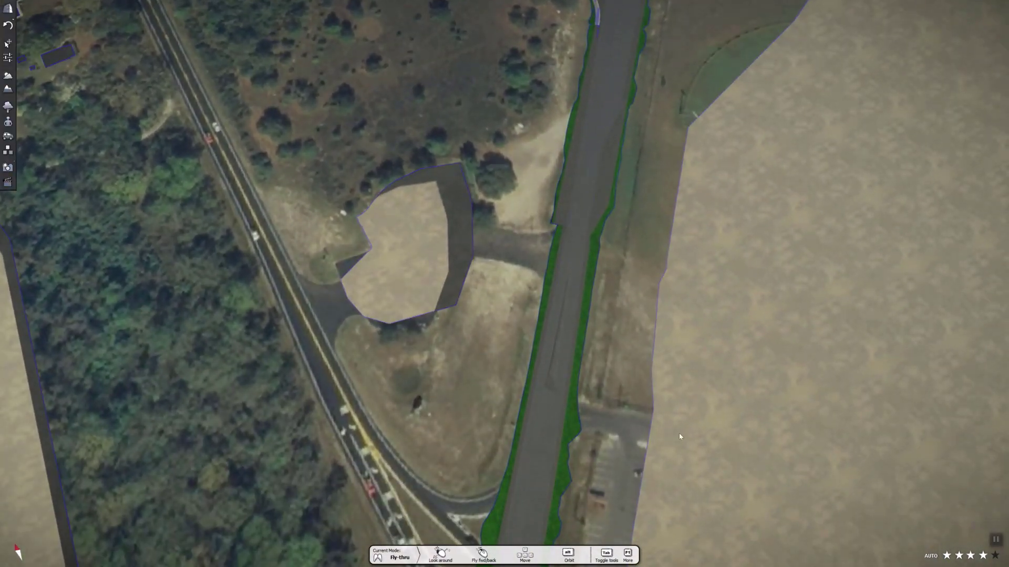
mouse_move(503, 284)
mouse_down()
mouse_move(475, 286)
mouse_move(460, 341)
mouse_move(401, 342)
mouse_up()
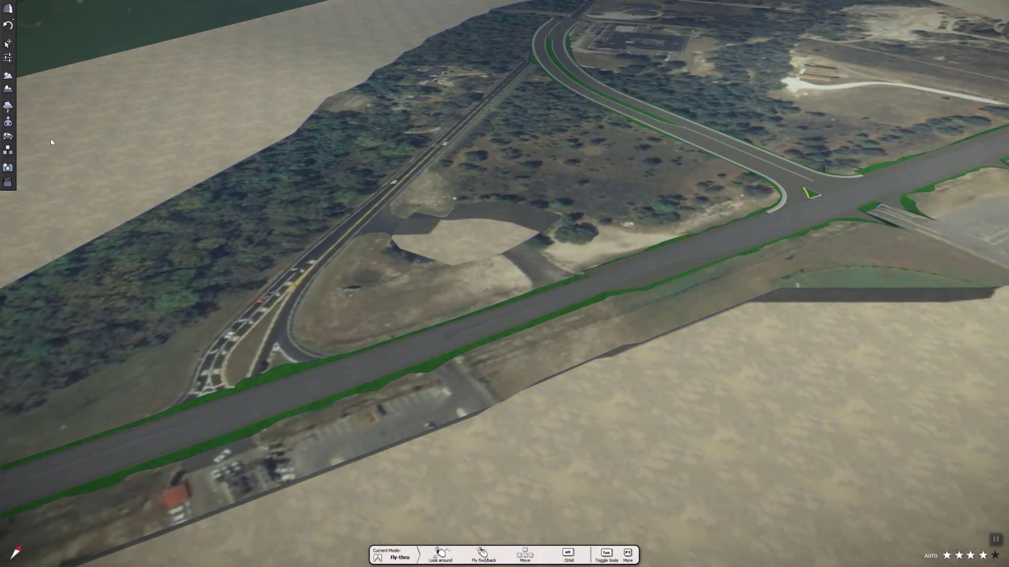